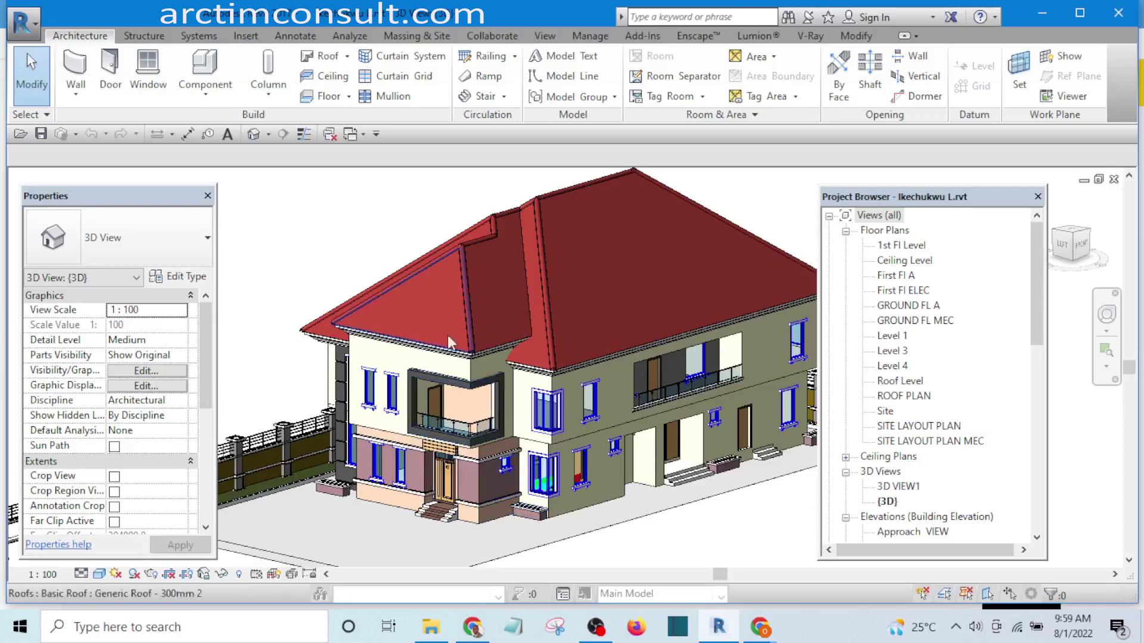
Step: Examine the windows and exterior walls of the completed house model from the front and side in 3D
scroll(470, 327, "up", 4)
scroll(473, 328, "down", 5)
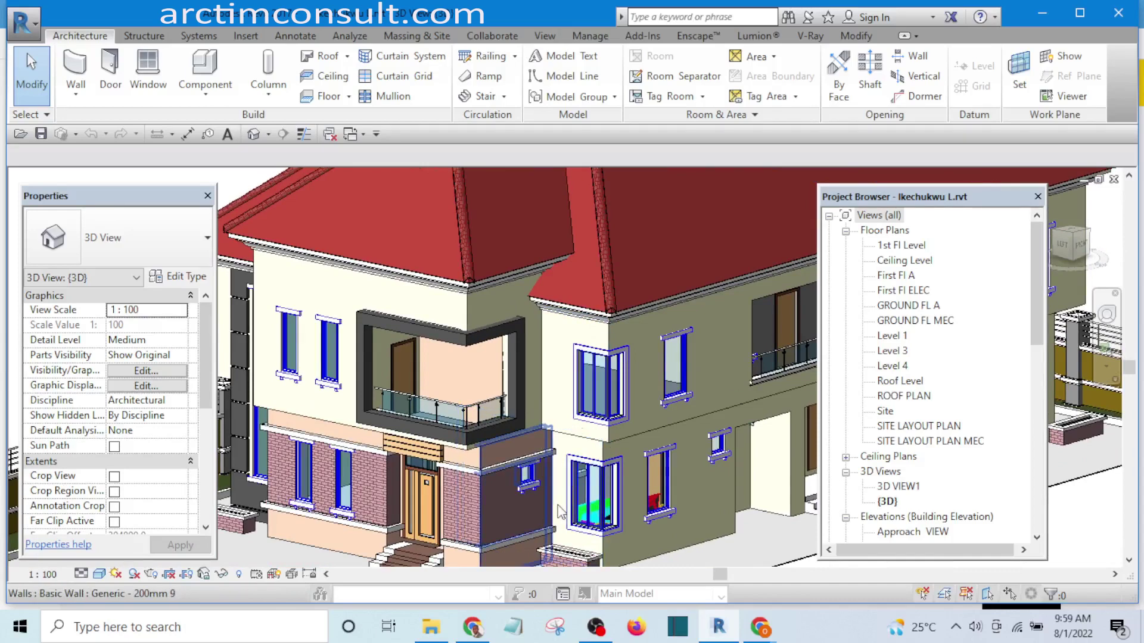
middle_click_drag(529, 512, 611, 462, "shift")
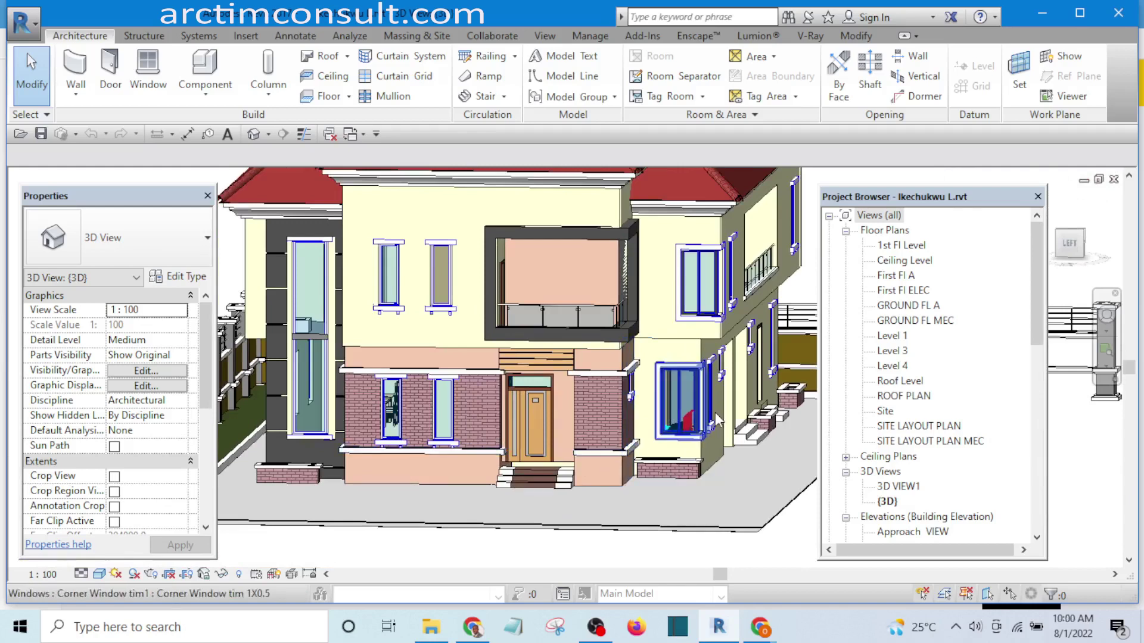
middle_click_drag(661, 444, 485, 506, "shift")
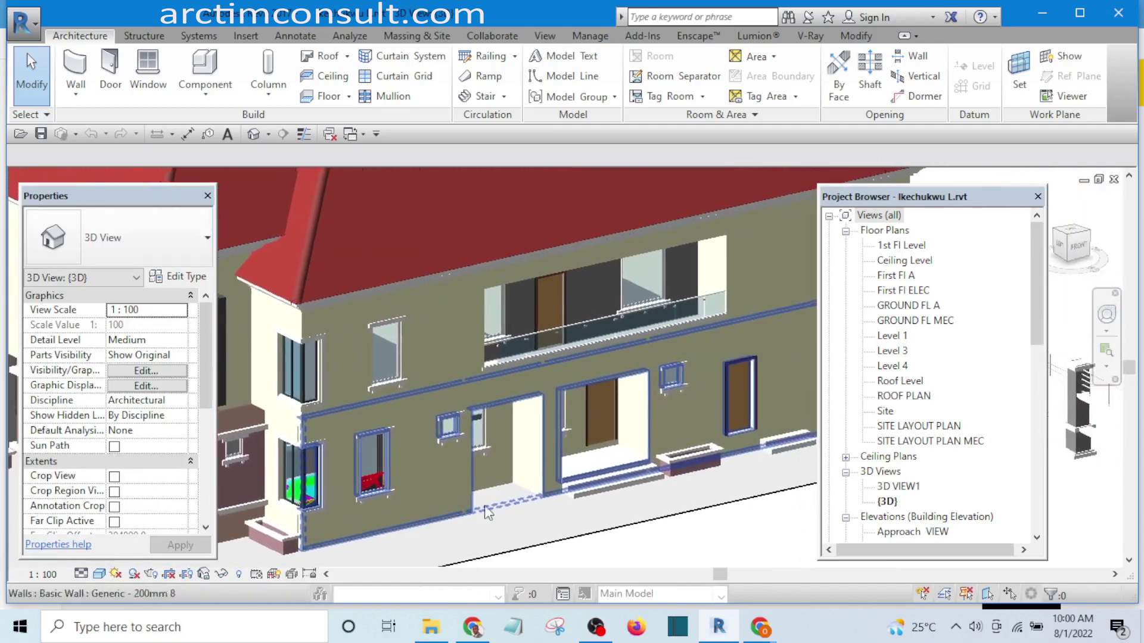
mouse_move(674, 481)
middle_mouse_down("shift")
mouse_move(634, 465)
mouse_move(697, 370)
mouse_move(663, 443)
mouse_move(679, 465)
middle_mouse_up("shift")
scroll(743, 452, "down", 5)
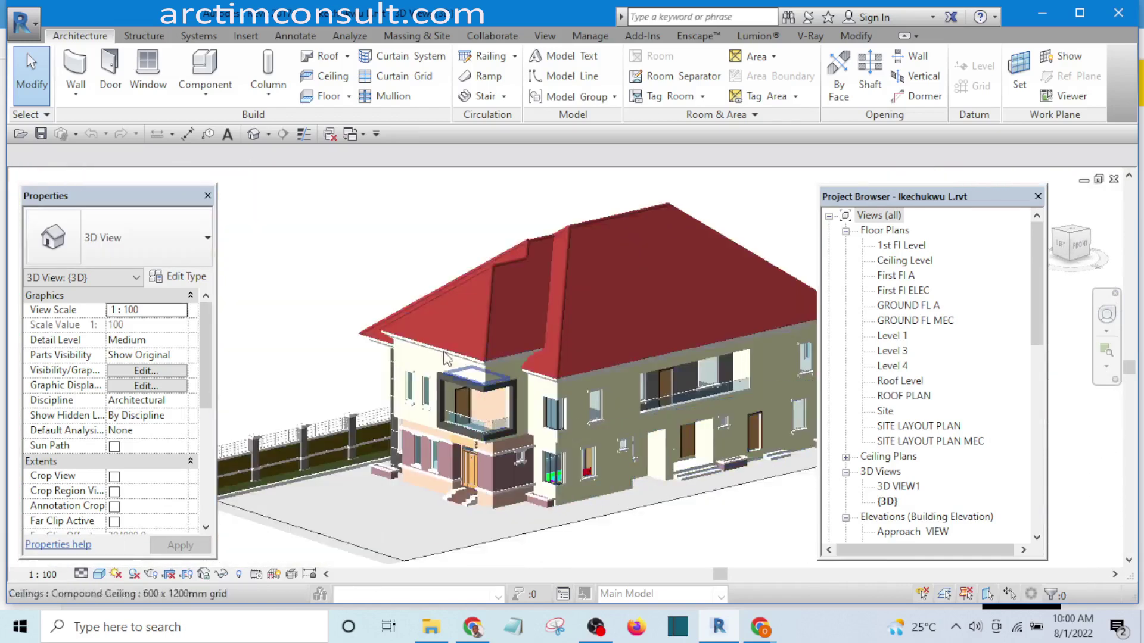
Step: Close the hidden view windows and switch to the Ground Floor Level plan of Revit Tutorial Day 1.rvt
left_click(363, 135)
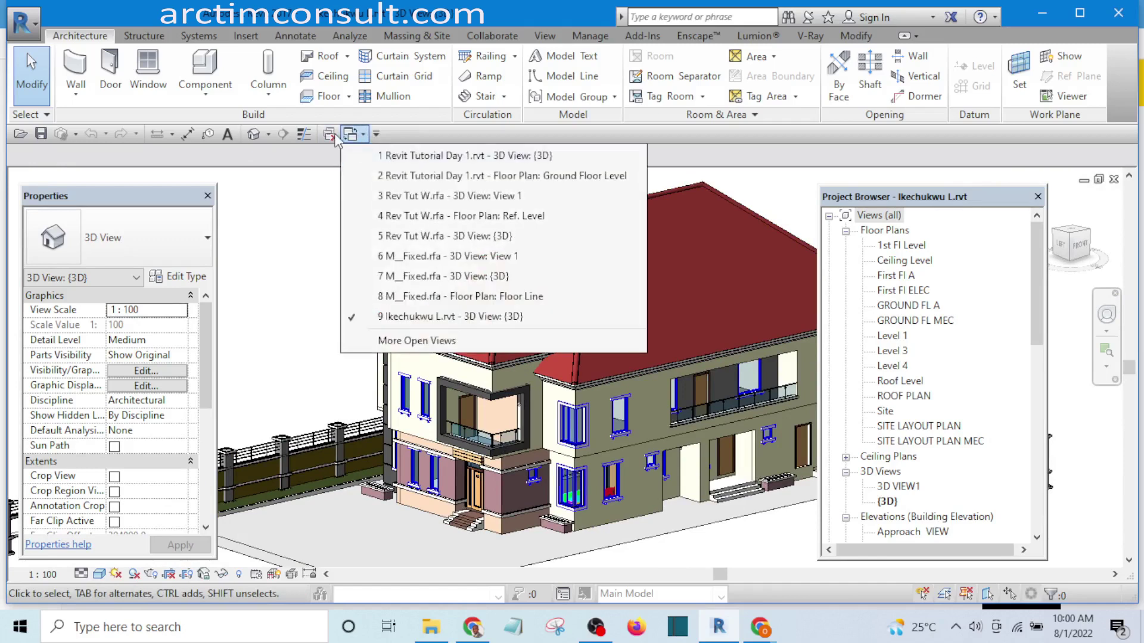
left_click(329, 134)
left_click(363, 135)
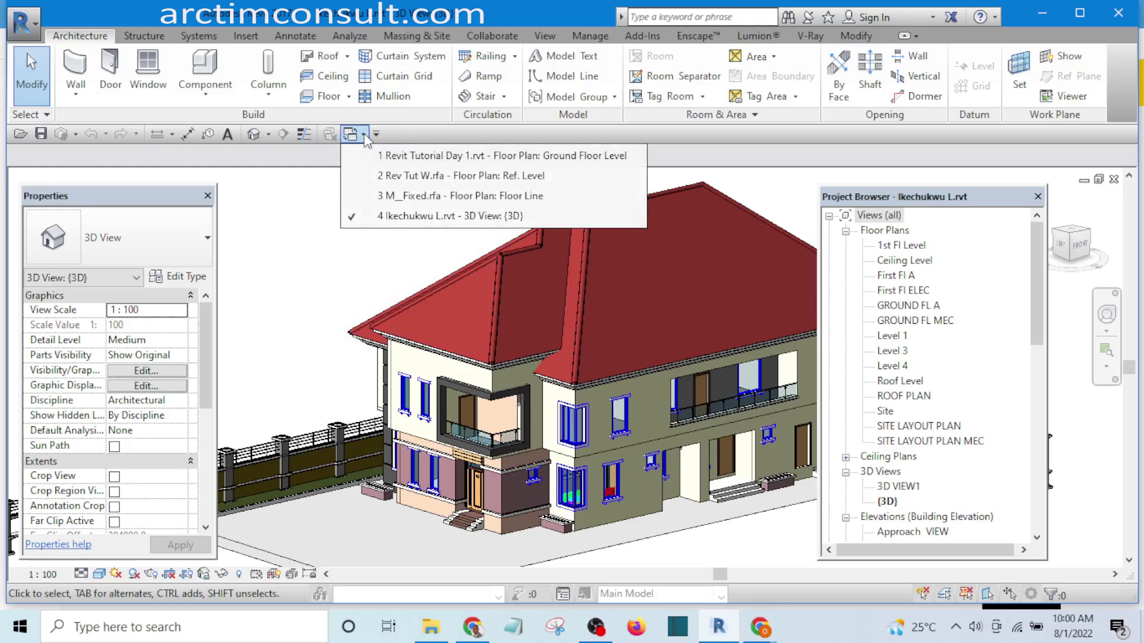
left_click(448, 157)
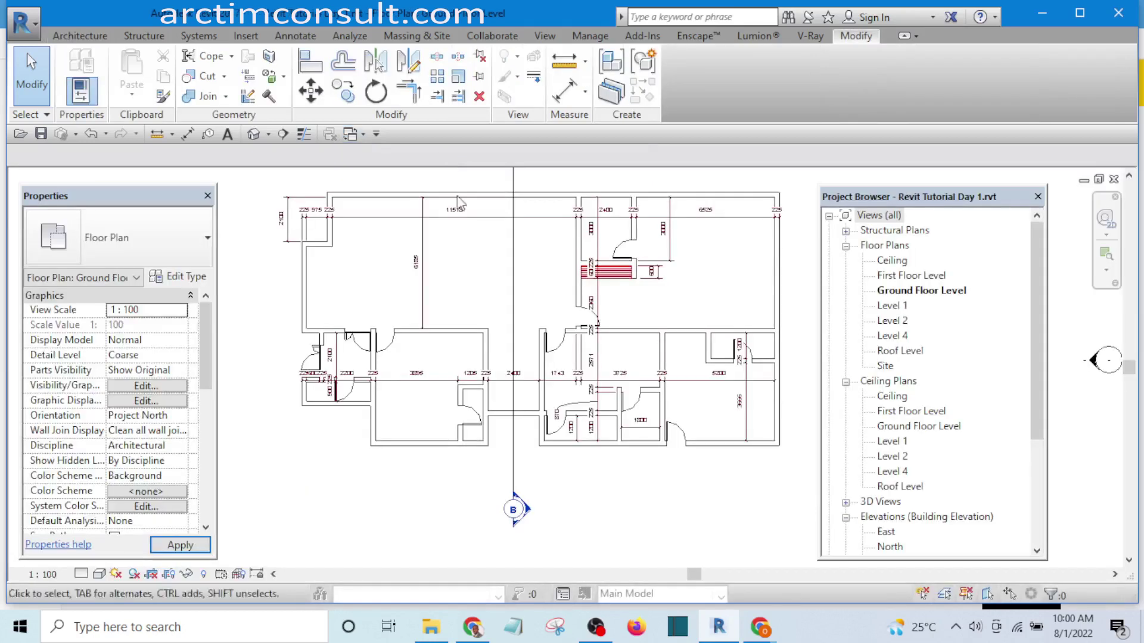
Step: Examine the room layout and outer walls of the ground floor plan
scroll(438, 399, "up", 4)
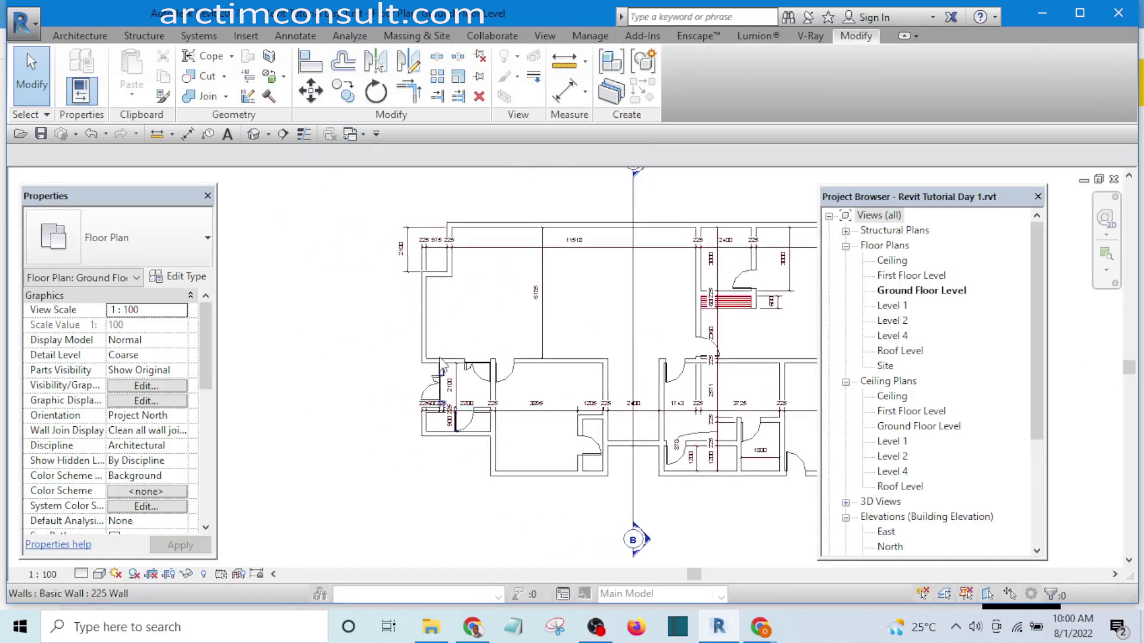
scroll(434, 332, "down", 5)
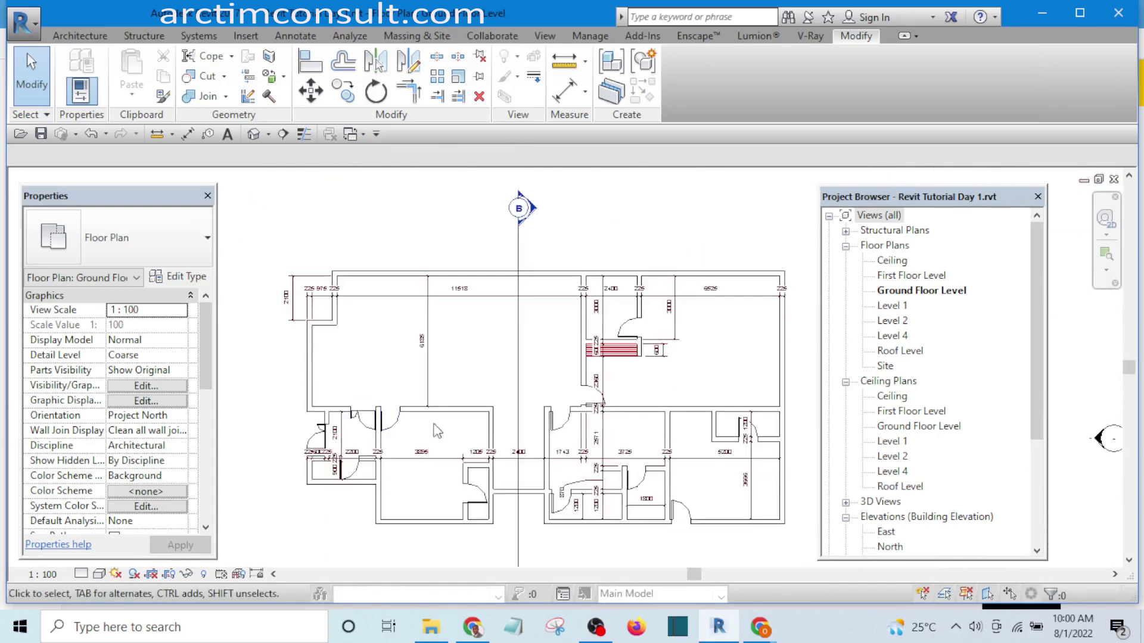
middle_click_drag(528, 435, 503, 422)
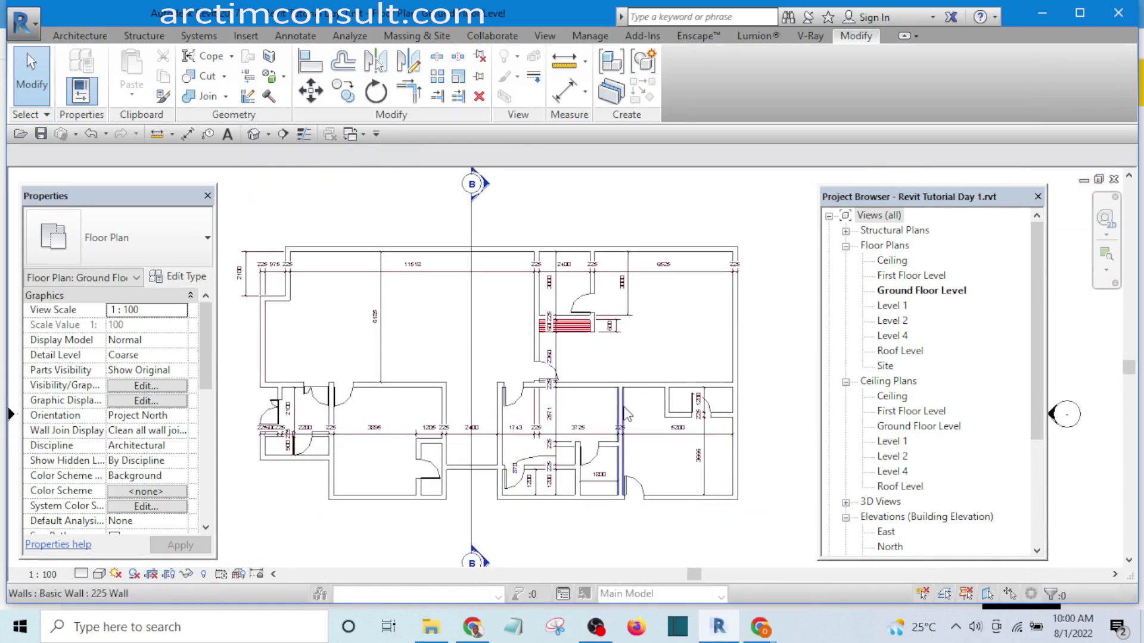
scroll(357, 322, "up", 1)
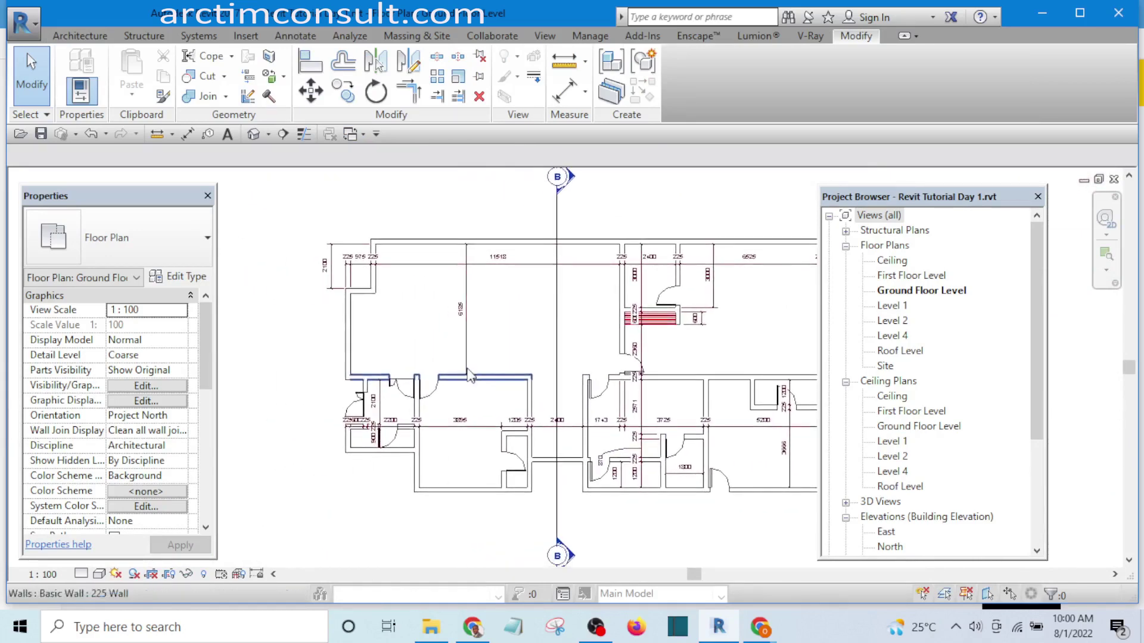
middle_click_drag(298, 325, 322, 329)
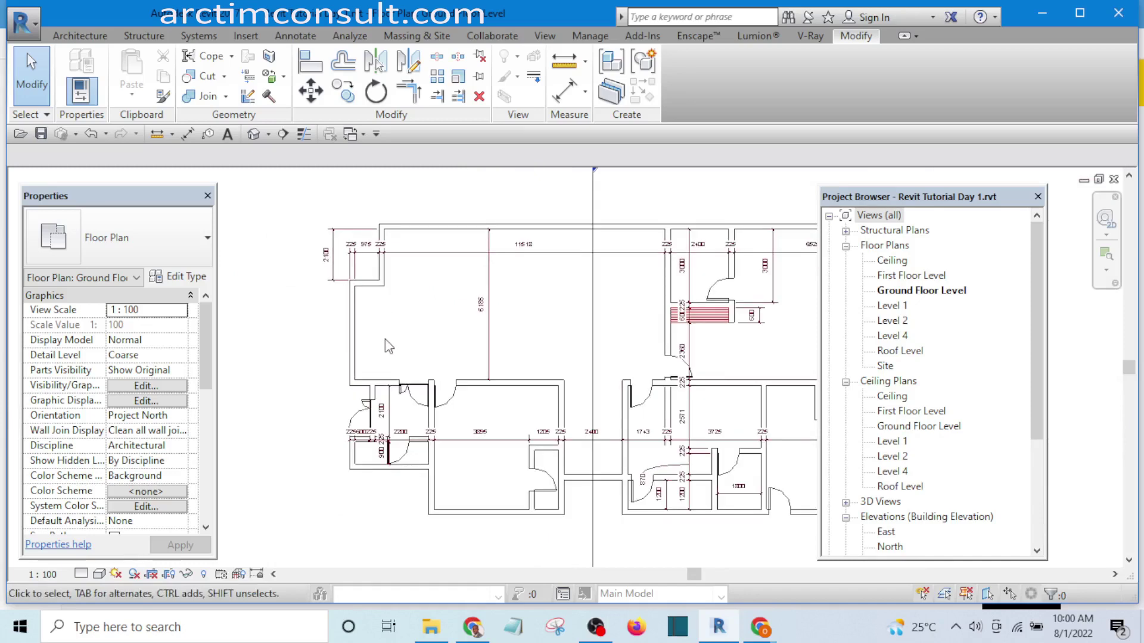
middle_click_drag(294, 324, 384, 369)
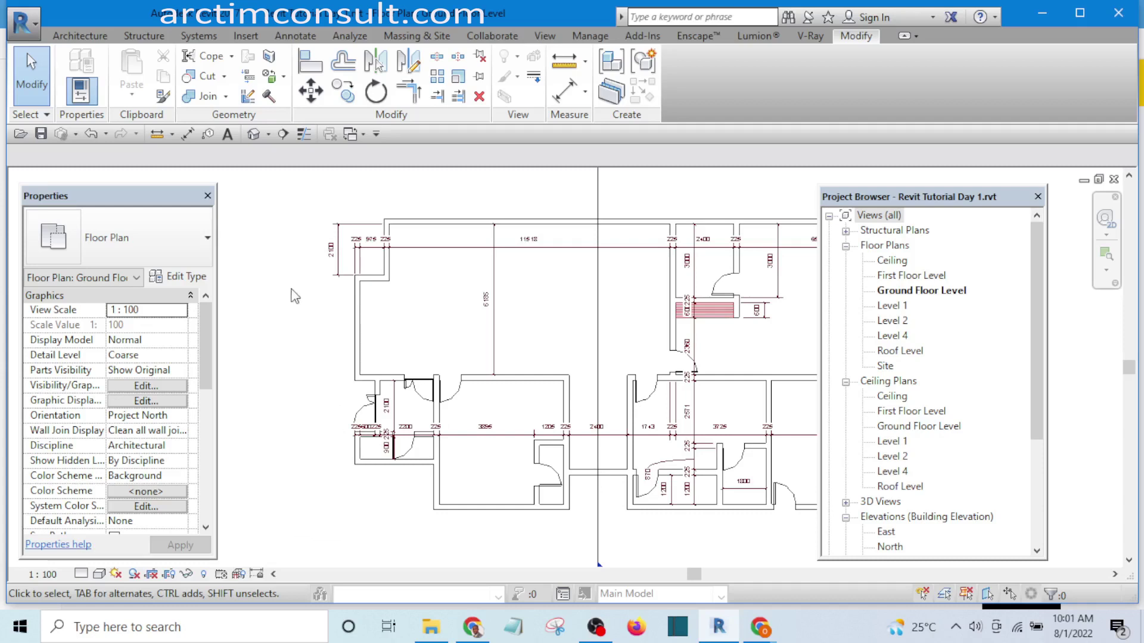
Step: Start placing windows using the Concept -1800x1000 type of the Rev Tut W family
left_click(71, 37)
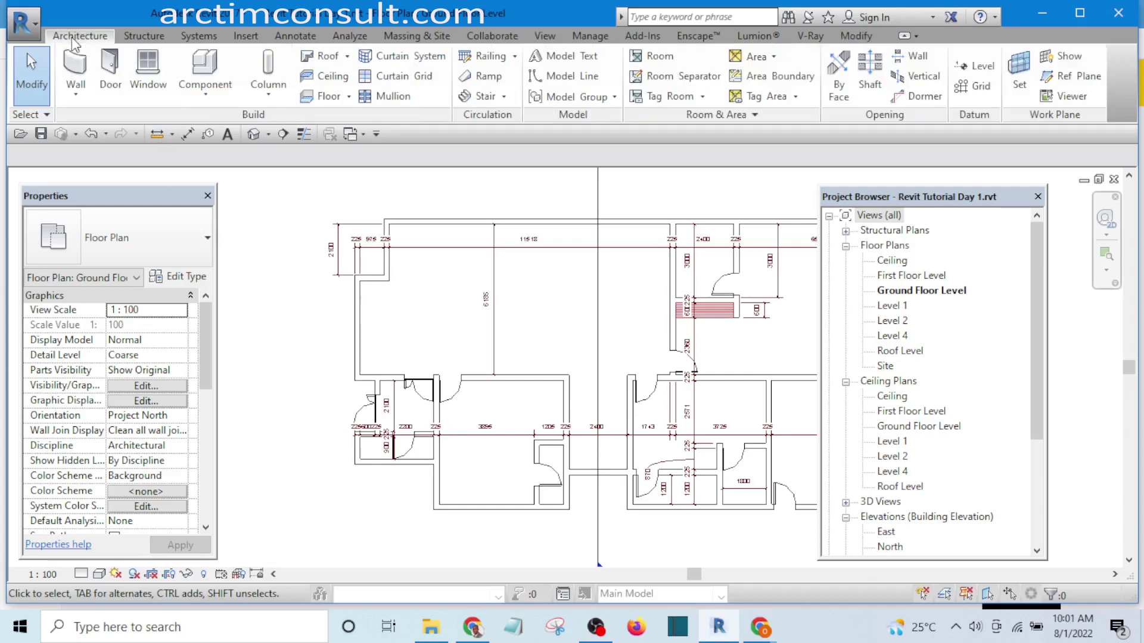
left_click(148, 77)
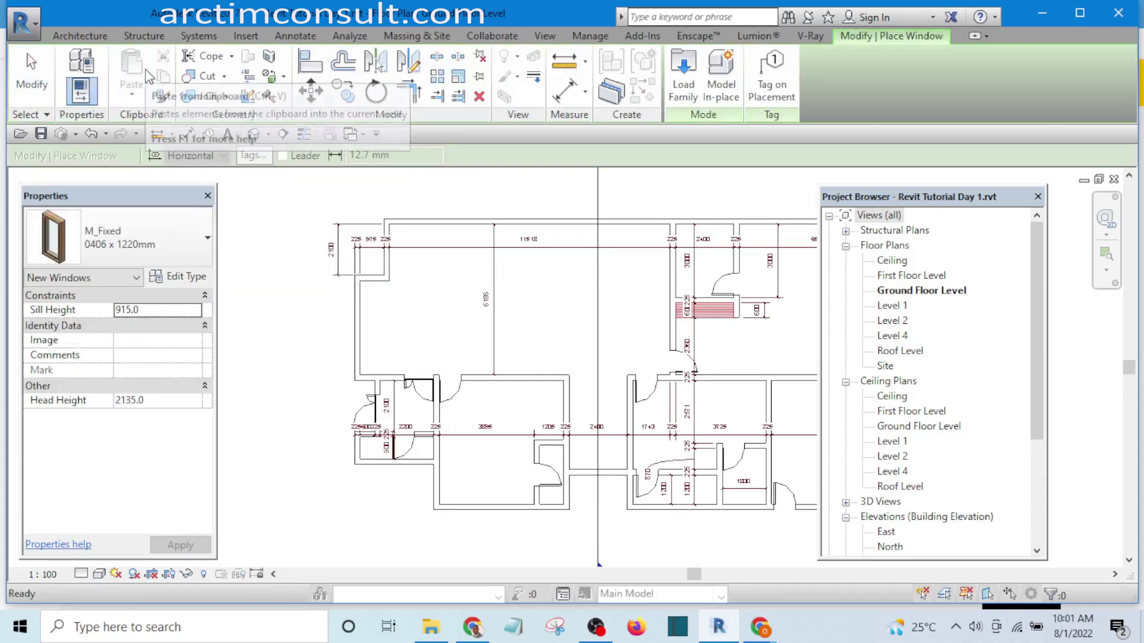
left_click(149, 231)
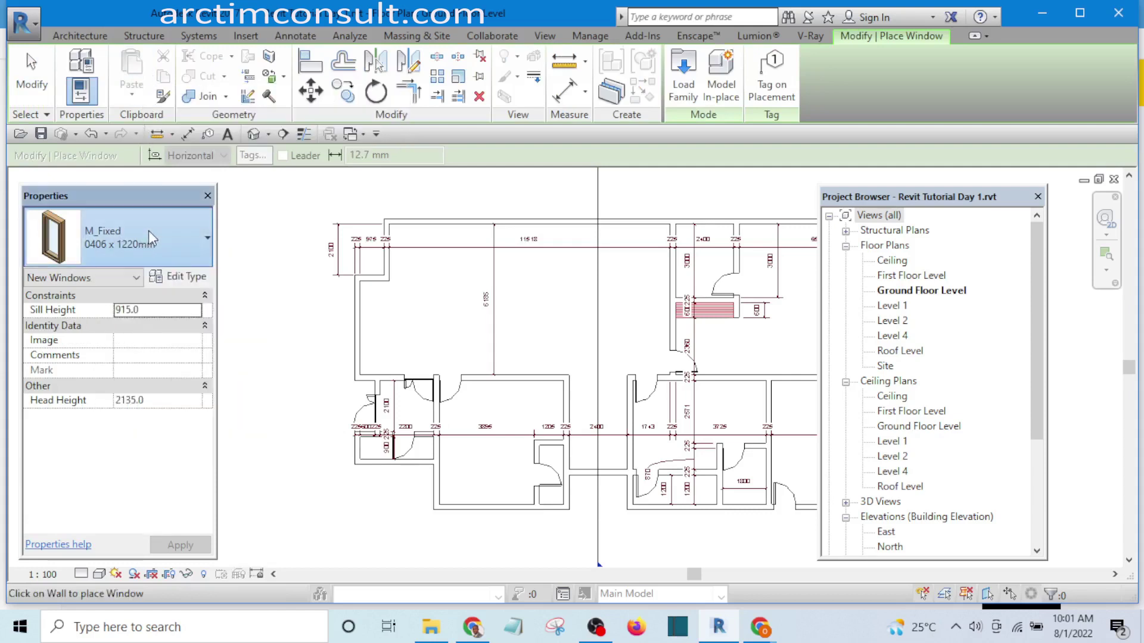
left_click(149, 231)
left_click(176, 238)
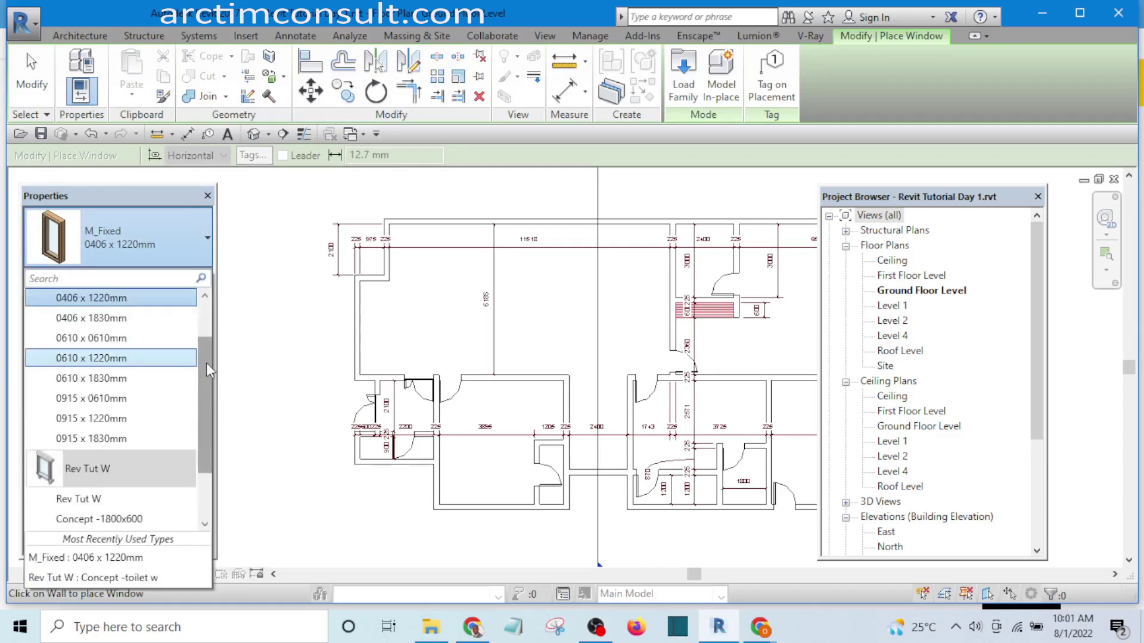
left_click_drag(206, 358, 218, 487)
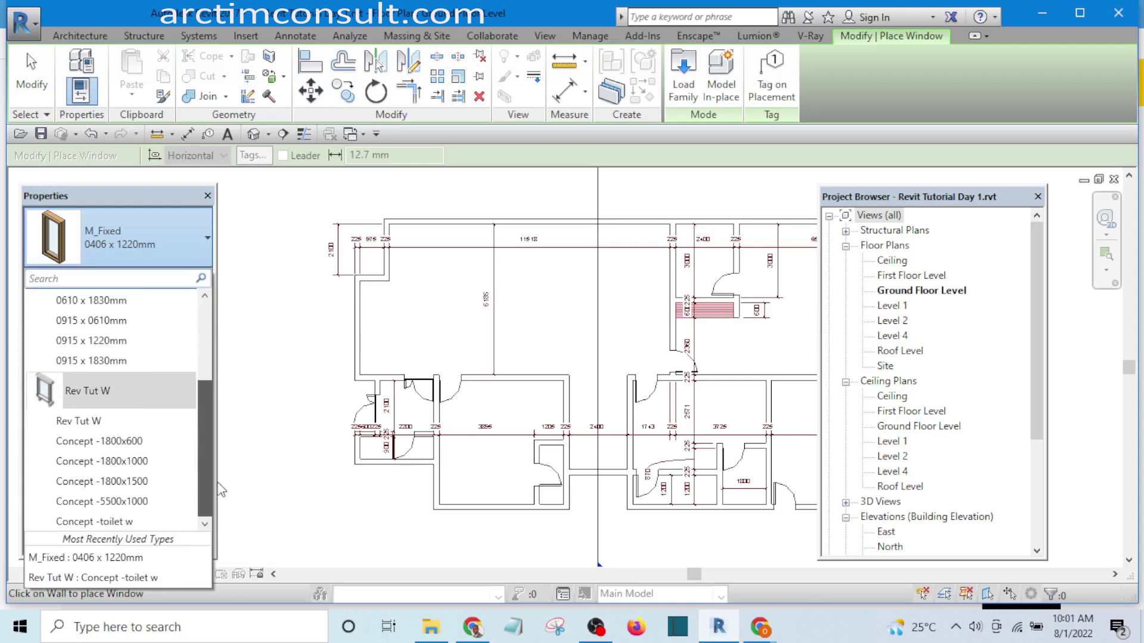
left_click_drag(210, 406, 210, 450)
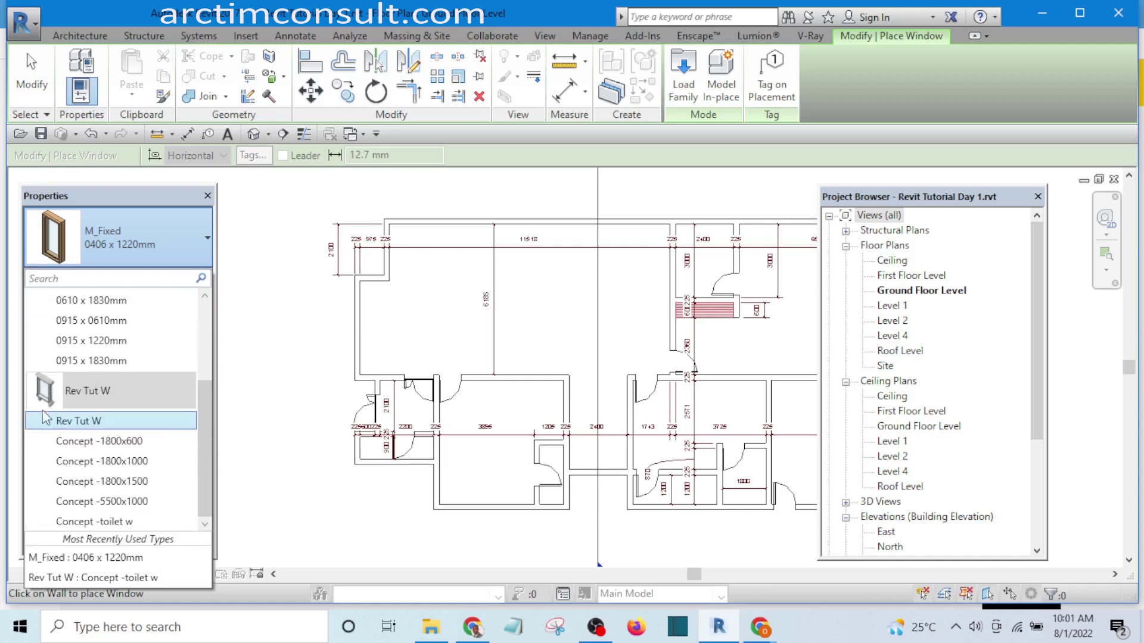
mouse_move(49, 404)
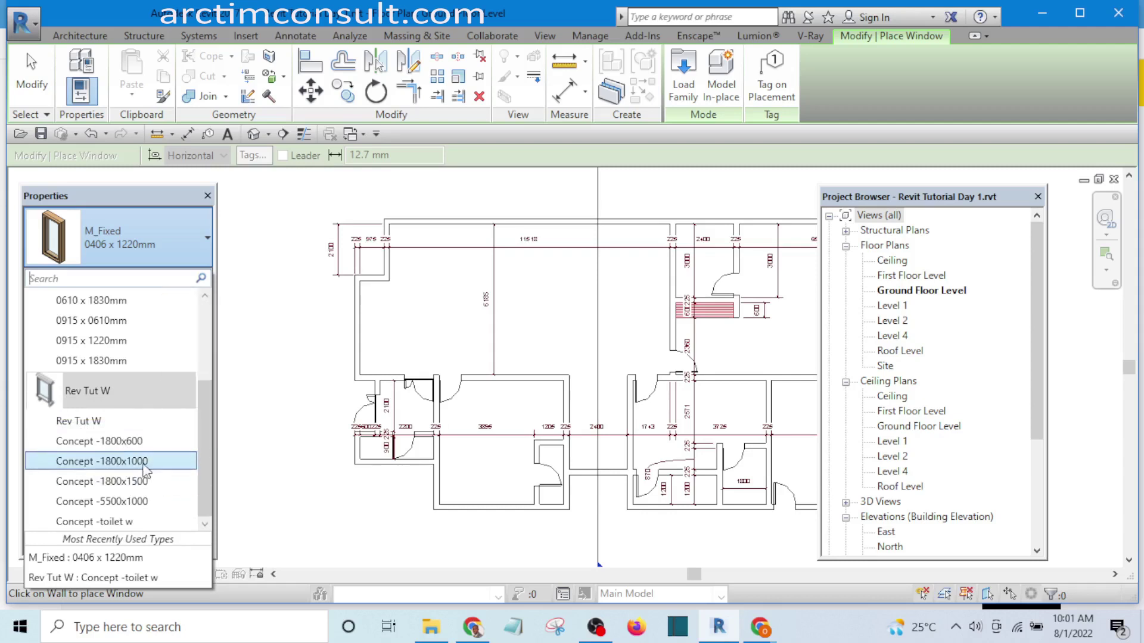
mouse_move(137, 467)
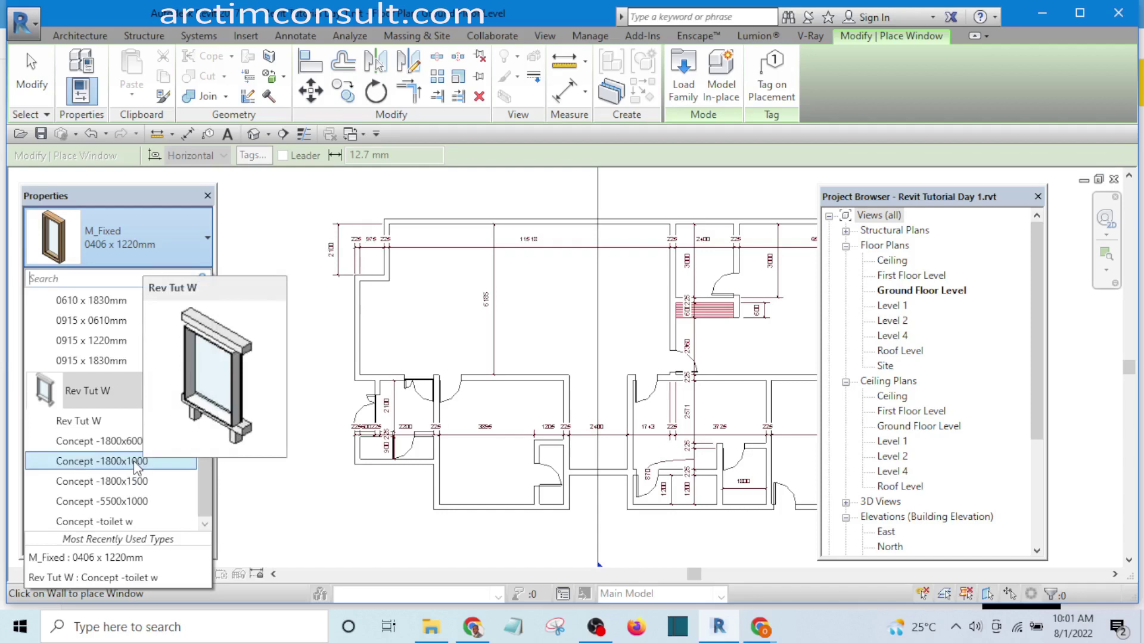
left_click(137, 467)
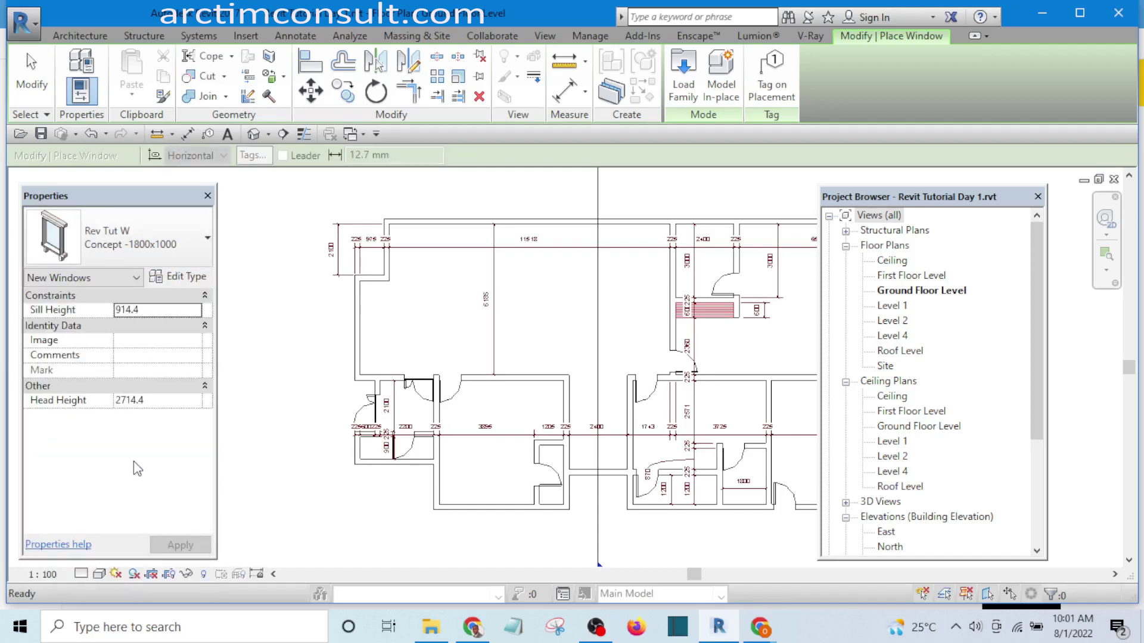
Step: Set the head height of the new windows to 2400 and apply it
left_click(162, 387)
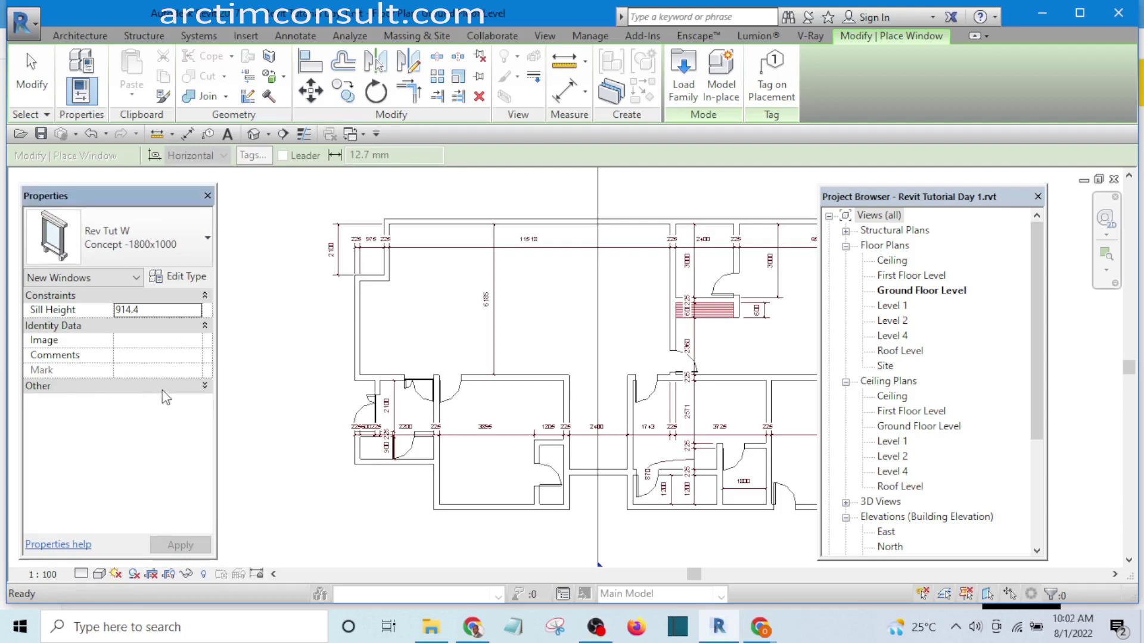
left_click(204, 387)
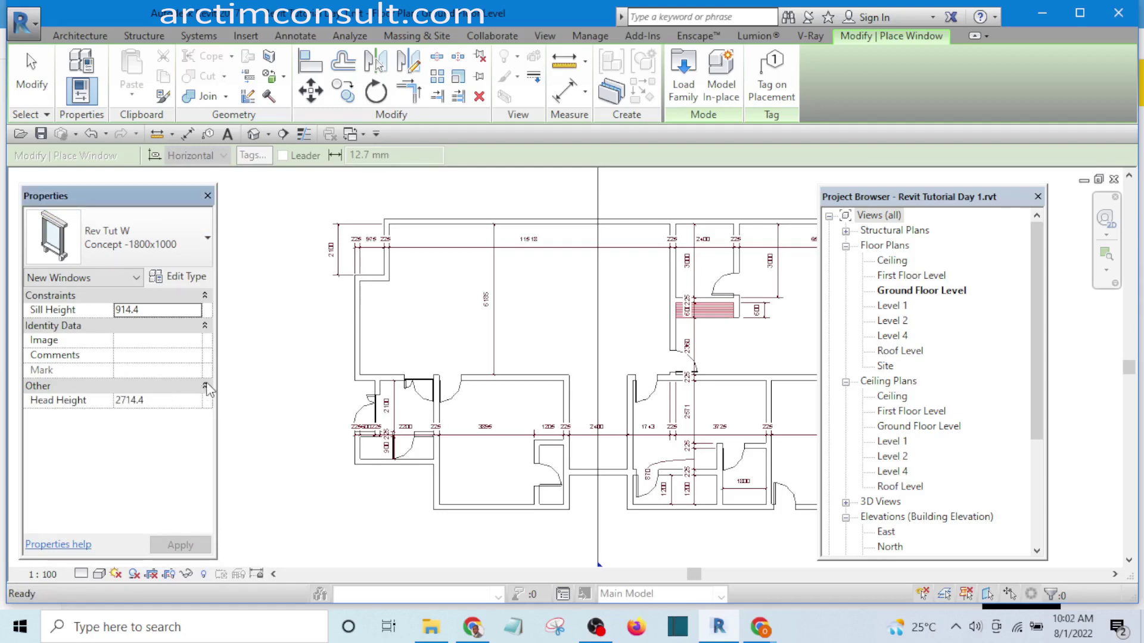
left_click(205, 387)
left_click(204, 387)
left_click(143, 403)
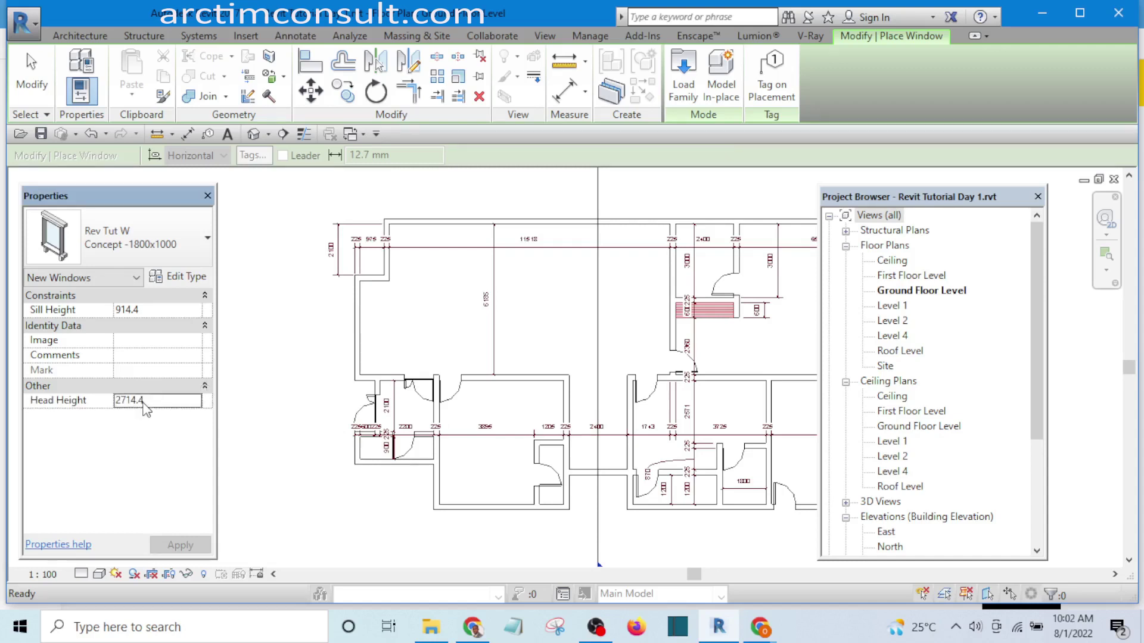
left_click_drag(145, 400, 129, 400)
type("400")
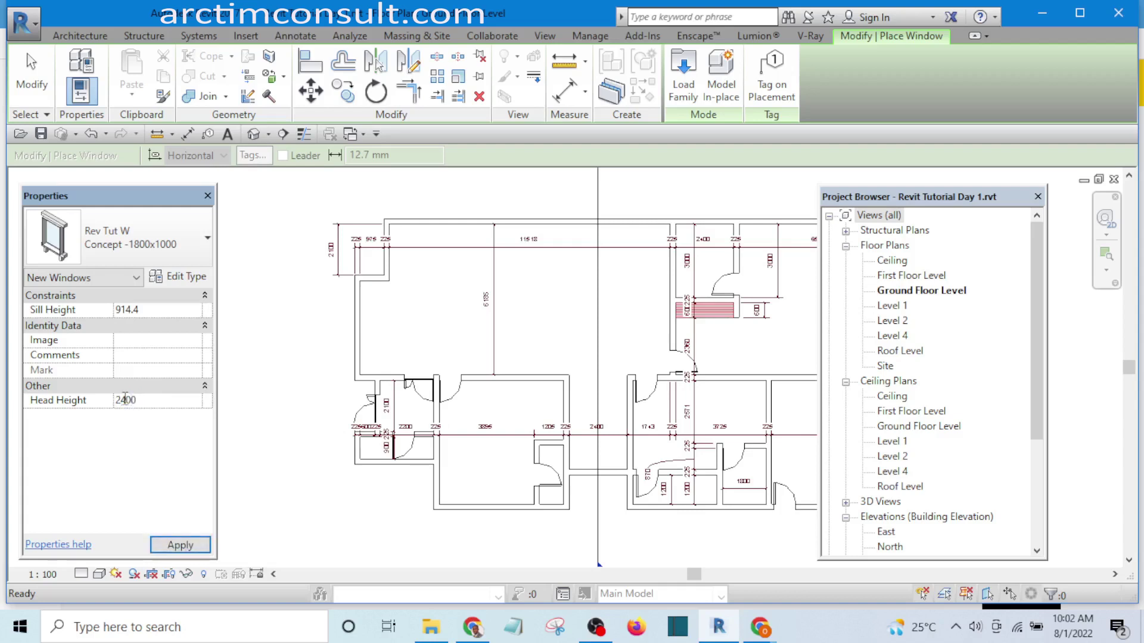
left_click(180, 545)
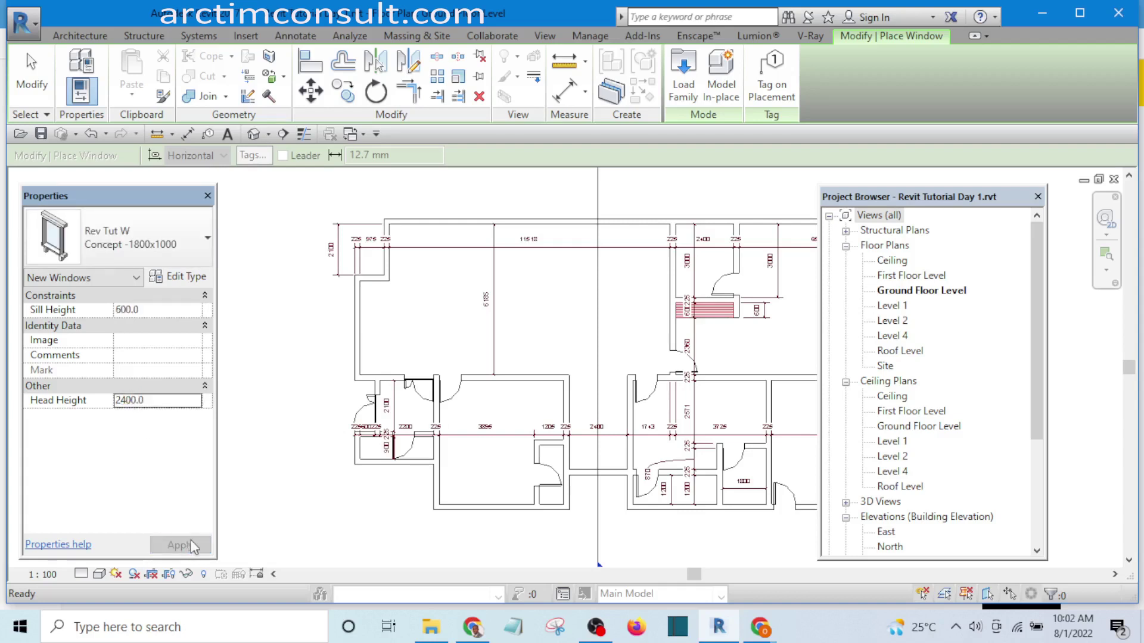
Step: Place two windows in the large room's west wall, one about 400 mm below the recess corner, the other centred in the remaining wall
scroll(430, 392, "up", 1)
scroll(283, 334, "down", 1)
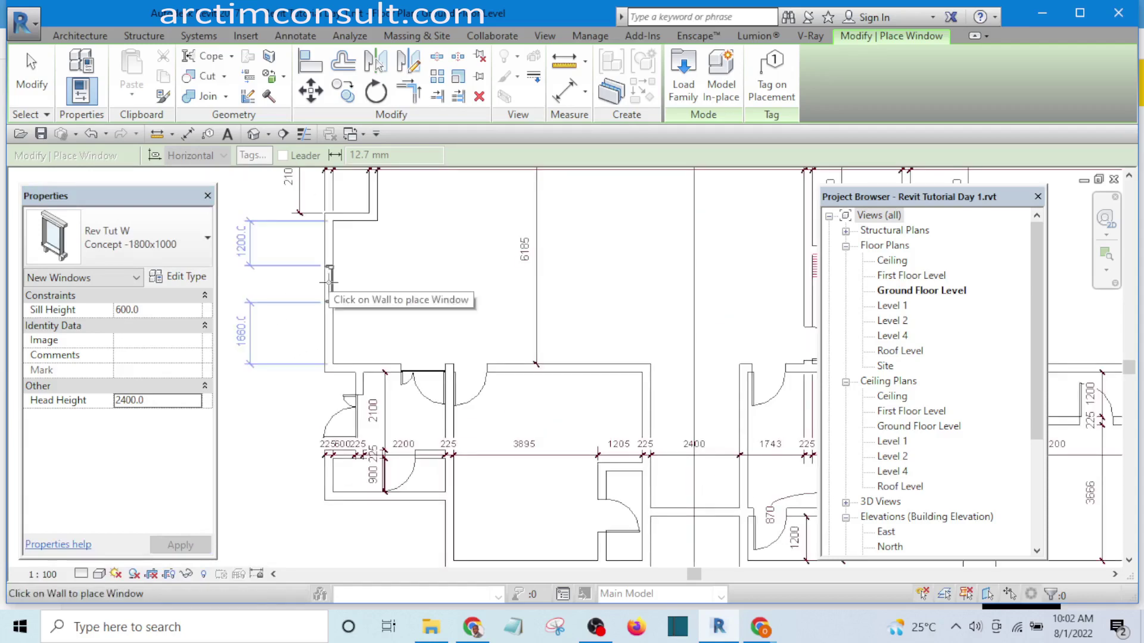
scroll(326, 290, "down", 1)
scroll(326, 291, "up", 2)
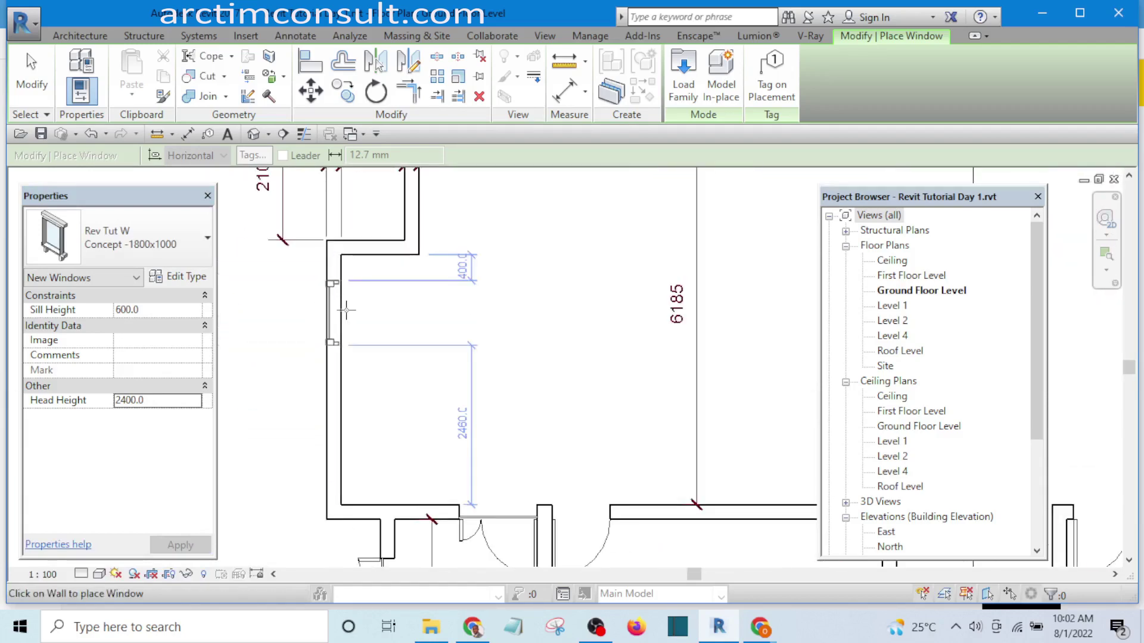
left_click(346, 310)
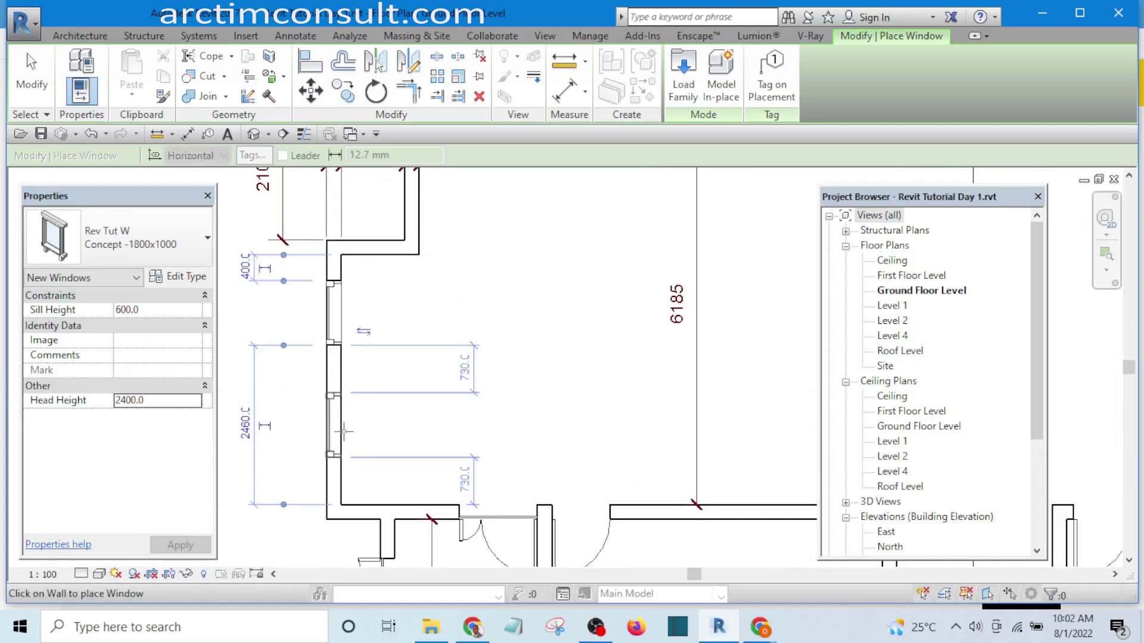
left_click(343, 430)
Step: Place three windows in the large room's north wall: about 1200 mm from its west corner, 1300 mm further along, and centred in the remaining length
scroll(343, 430, "down", 3)
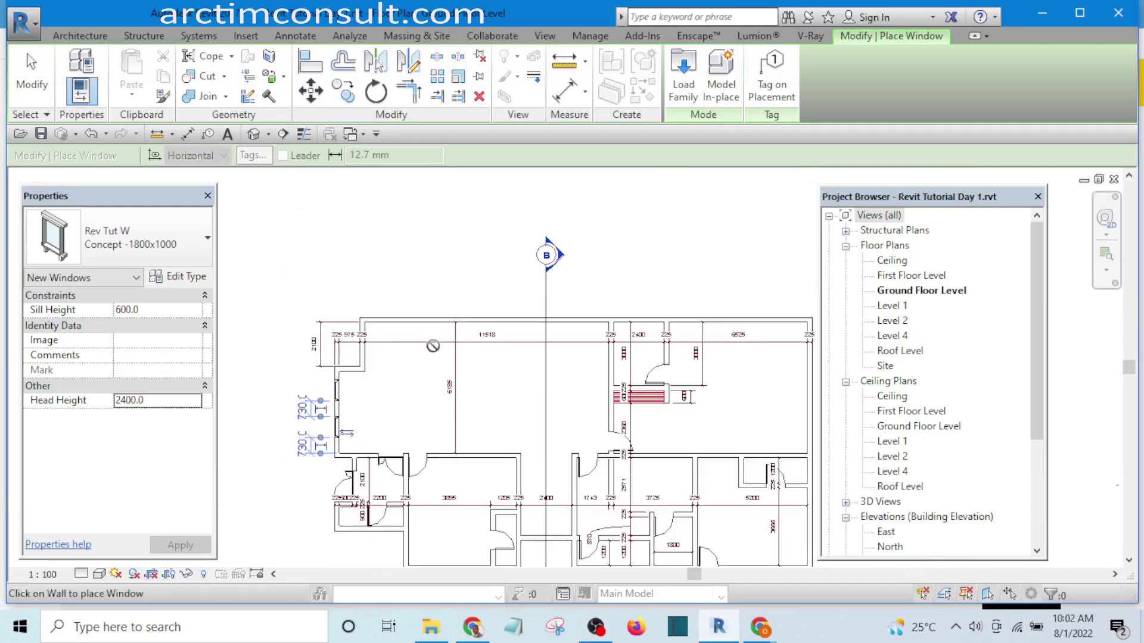
scroll(405, 327, "up", 2)
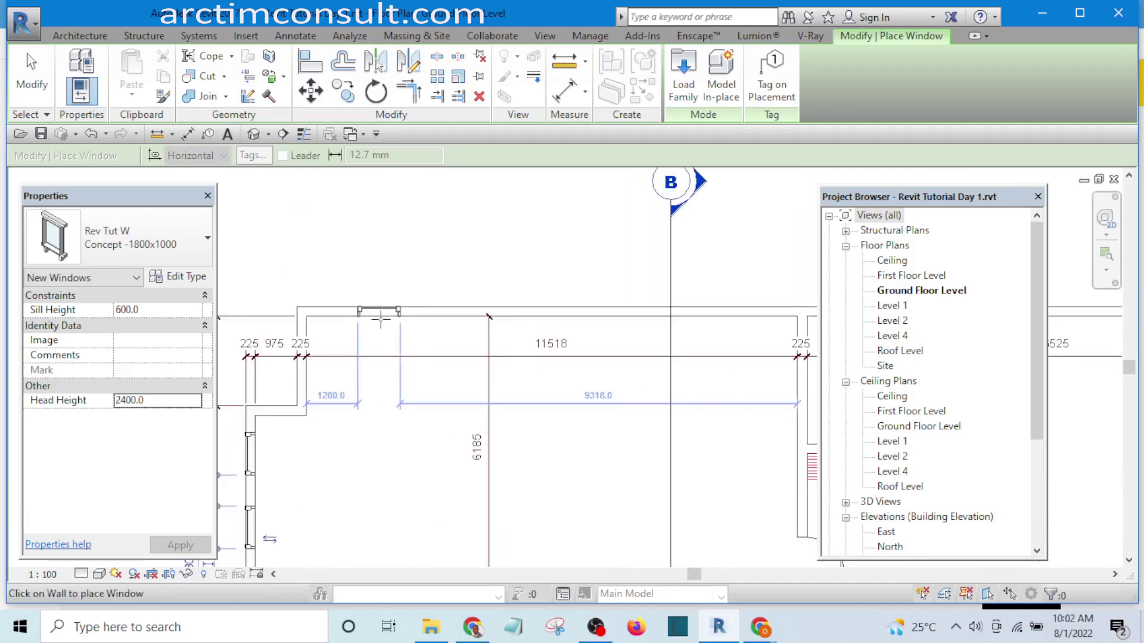
left_click(380, 322)
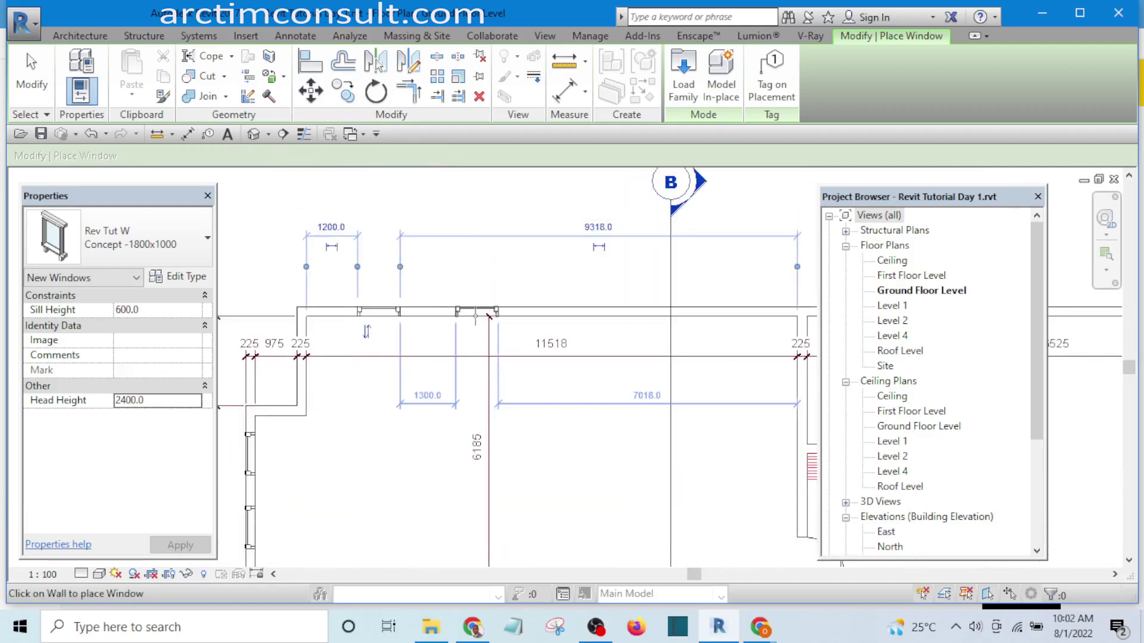
left_click(476, 319)
scroll(329, 368, "down", 2)
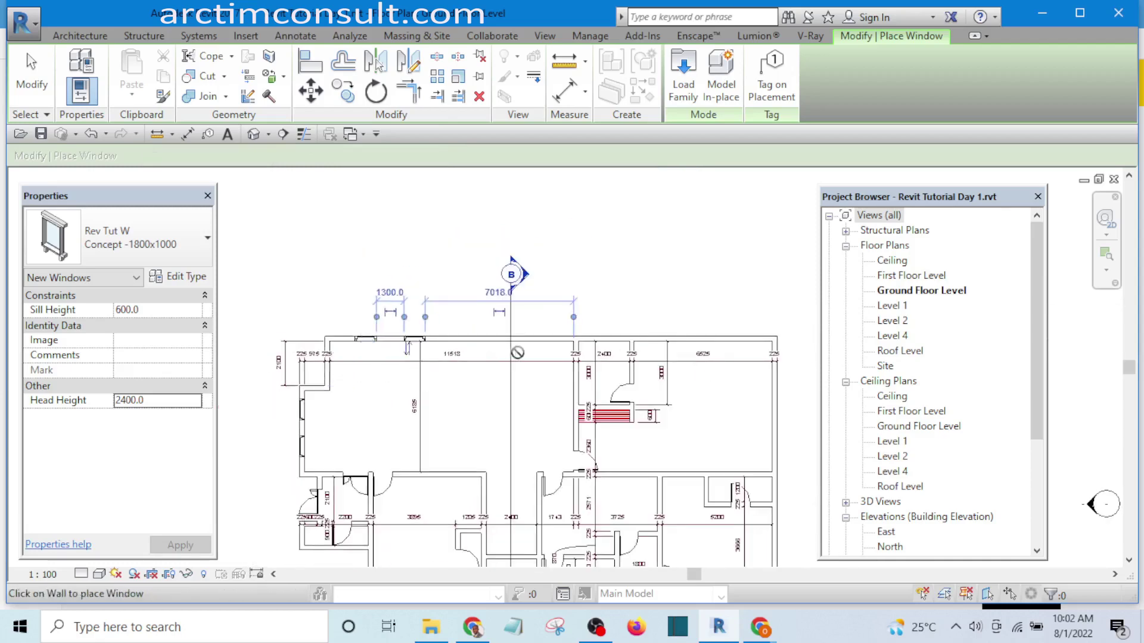
scroll(499, 344, "up", 2)
left_click(484, 333)
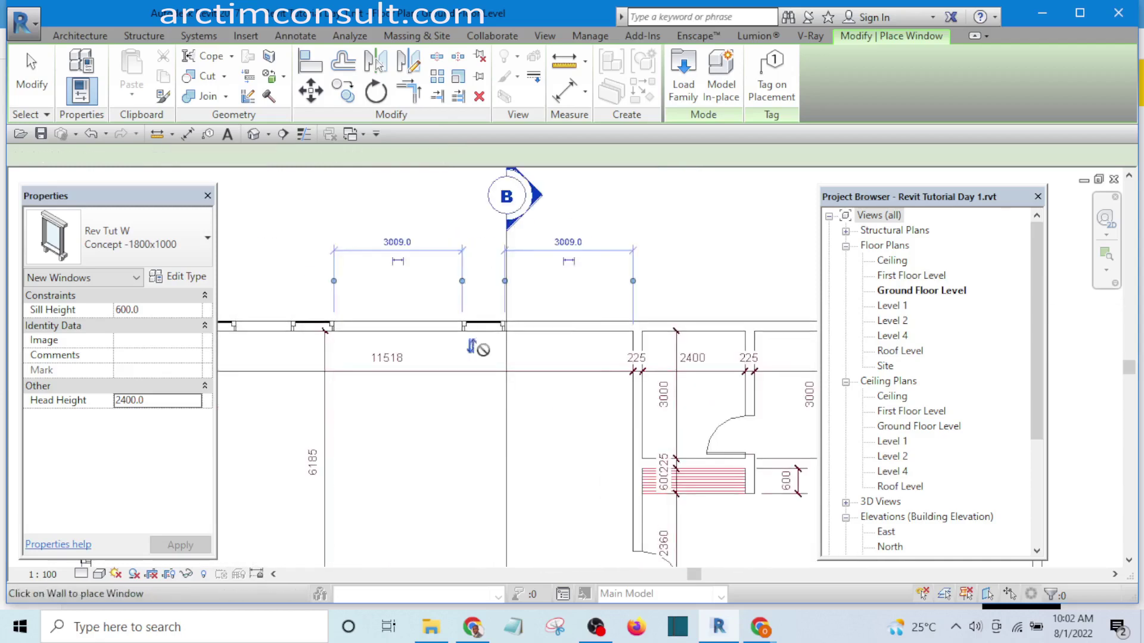
Step: Place a fourth window in the large room's north wall, centred between the last placed window and the room's east wall
left_click(567, 331)
Step: Place two windows in the northeast room: in the north wall 2000 mm from the west partition, and in the east wall 2300 mm from the south wall
scroll(614, 360, "down", 3)
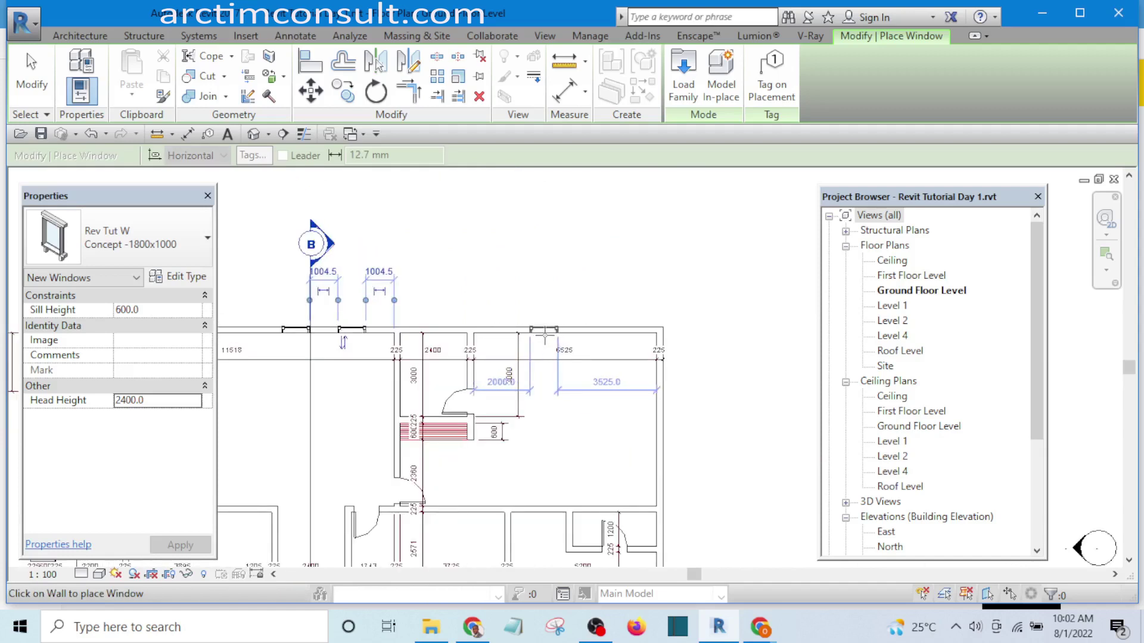
left_click(545, 337)
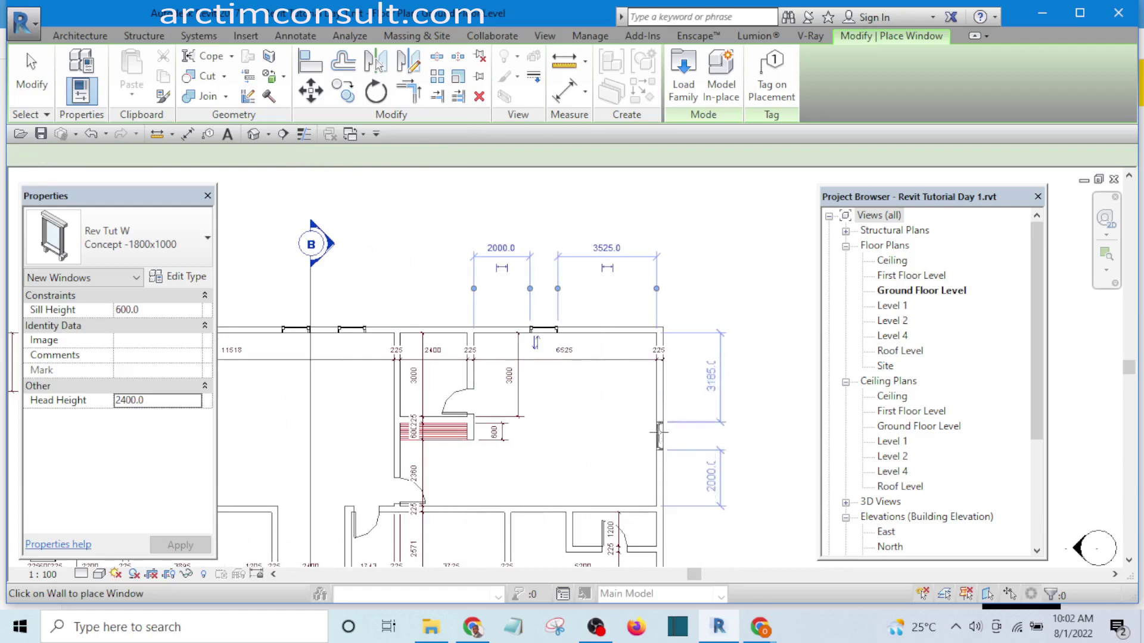
left_click(656, 428)
Step: Place two windows in the southeast room: in the south wall 1200 mm from the door, and in the east wall 400 mm below the toilet partition
scroll(656, 429, "down", 3)
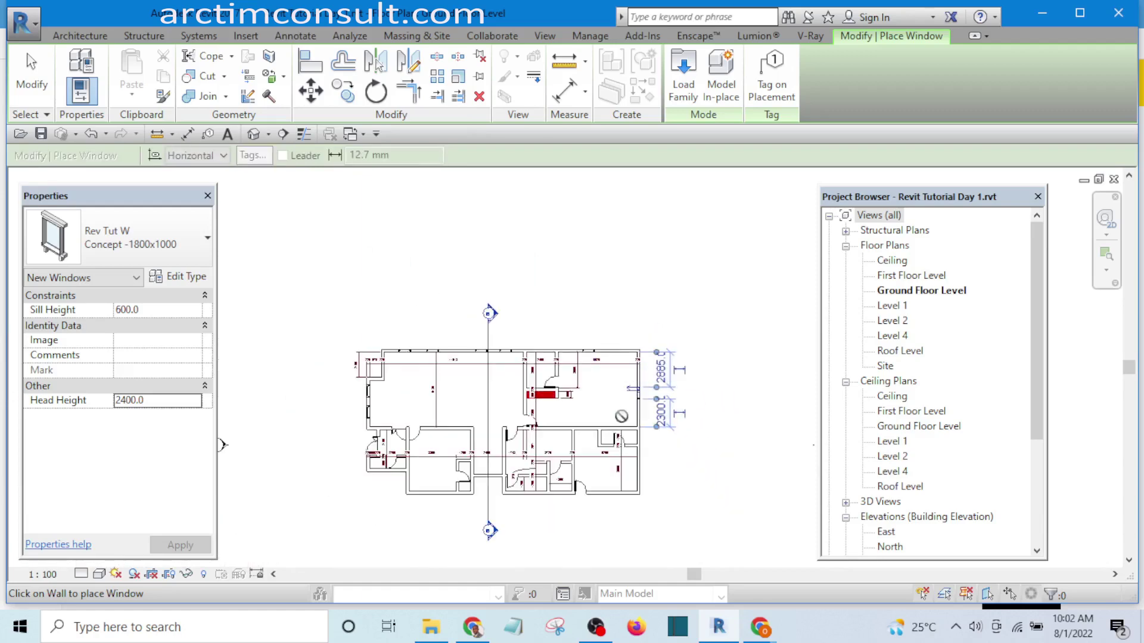
scroll(618, 516, "up", 1)
scroll(618, 516, "up", 2)
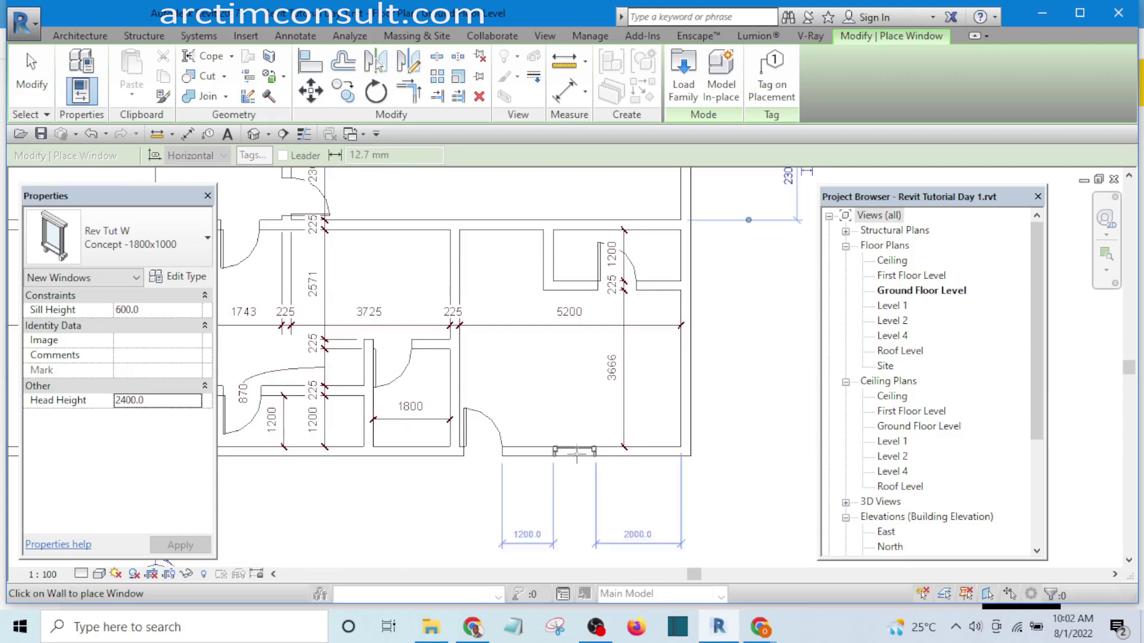
left_click(577, 448)
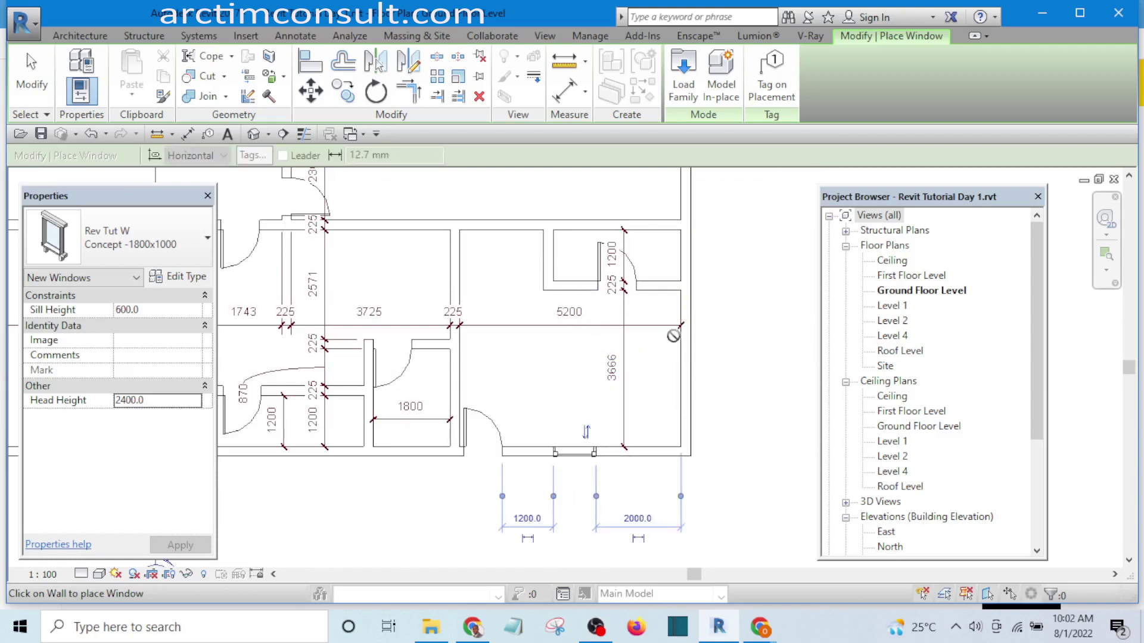
scroll(681, 327, "down", 4)
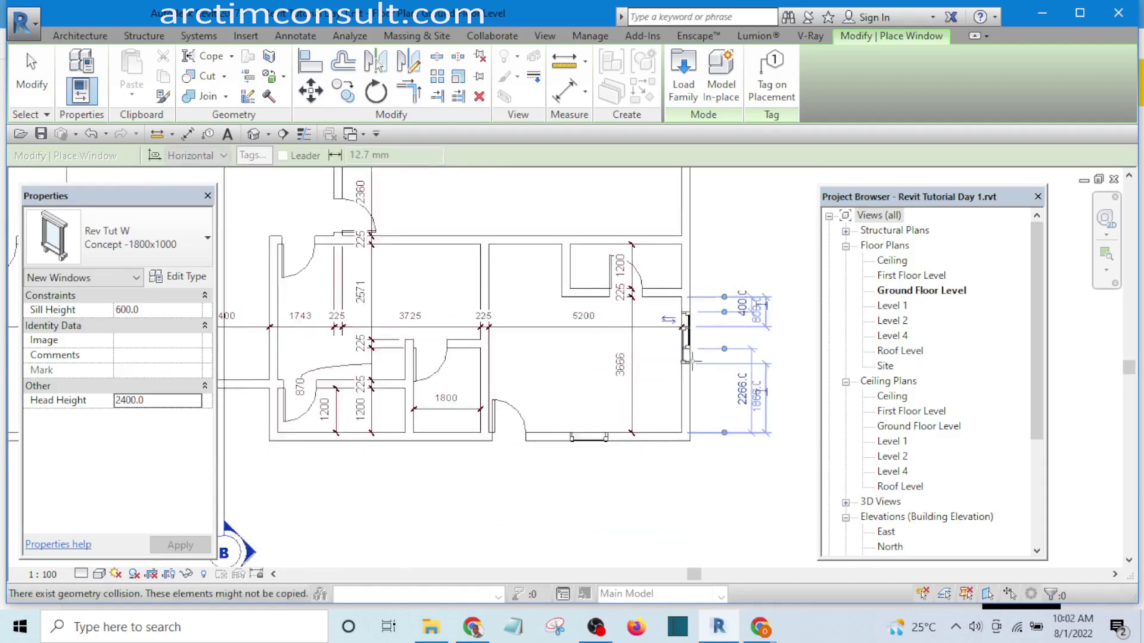
Step: Place a window in the southwest bedroom's south wall, 400 mm from the toilet partition
scroll(433, 419, "up", 5)
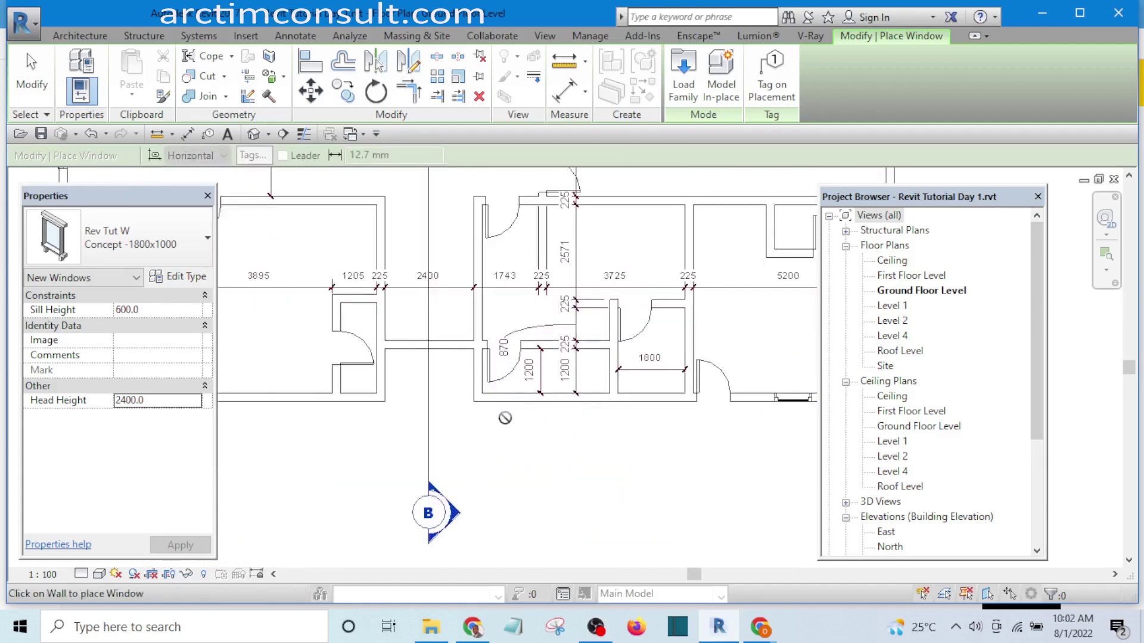
middle_click_drag(508, 416, 733, 468)
scroll(505, 434, "up", 2)
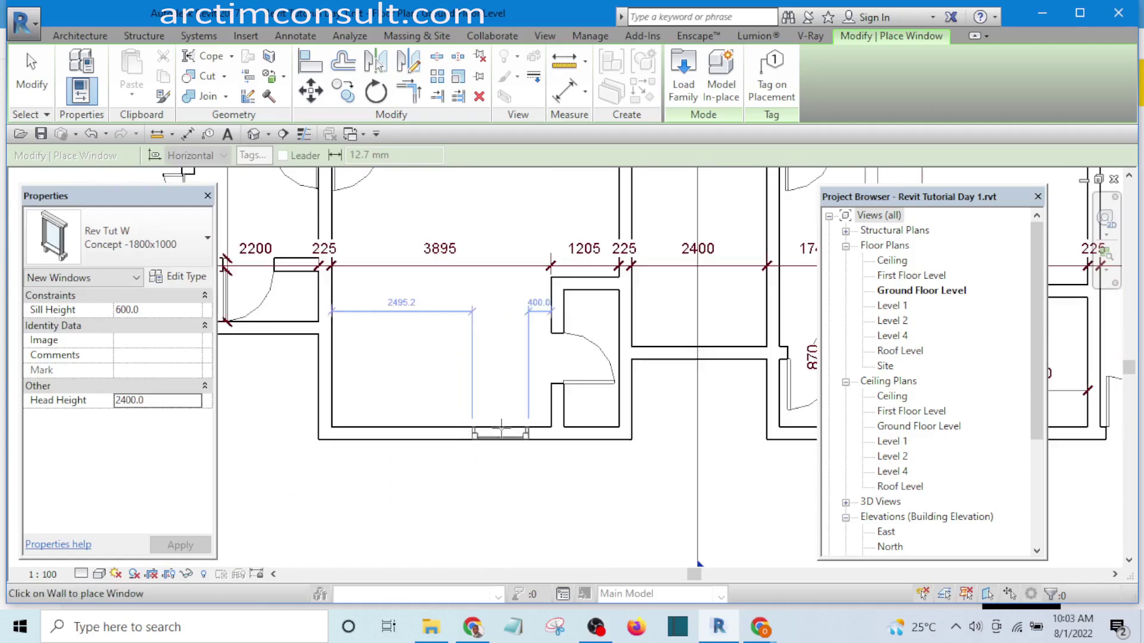
left_click(501, 428)
Step: Place a window in the recessed south wall between the two wings, 100 mm from its west corner, and end window placement
scroll(480, 482, "down", 2)
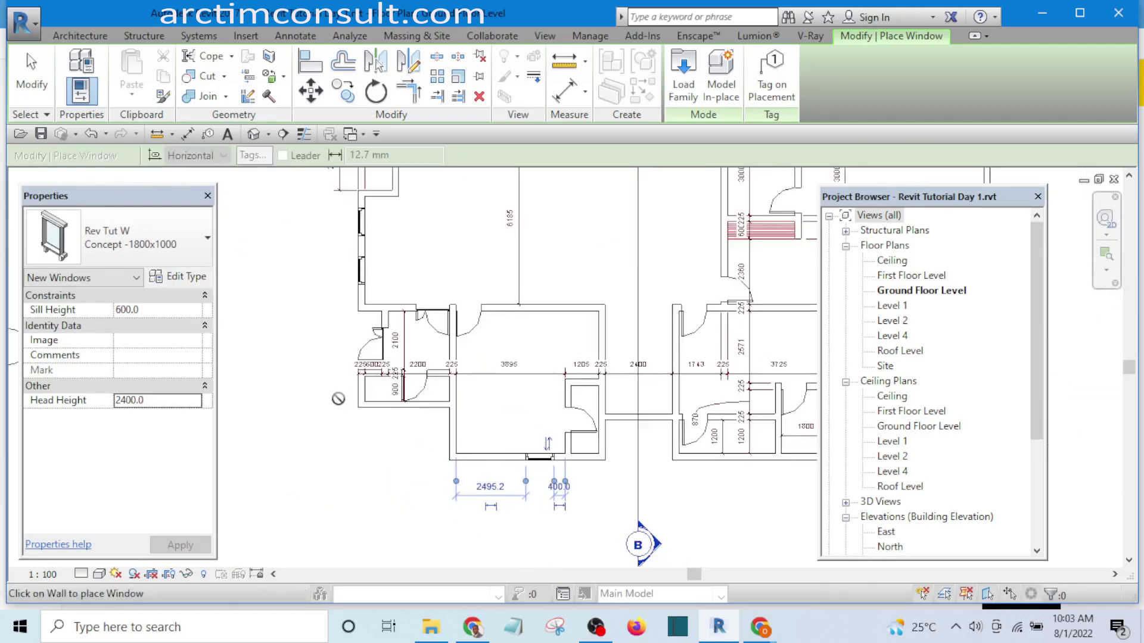
middle_click_drag(337, 399, 441, 475)
scroll(441, 475, "down", 3)
scroll(463, 468, "up", 4)
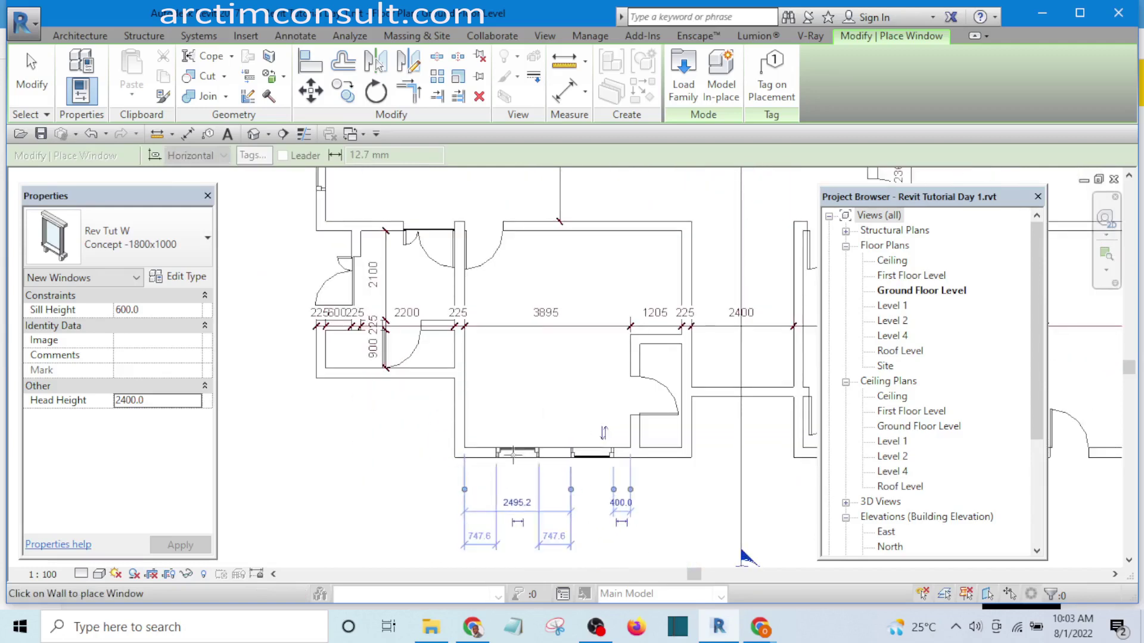
scroll(450, 402, "up", 3)
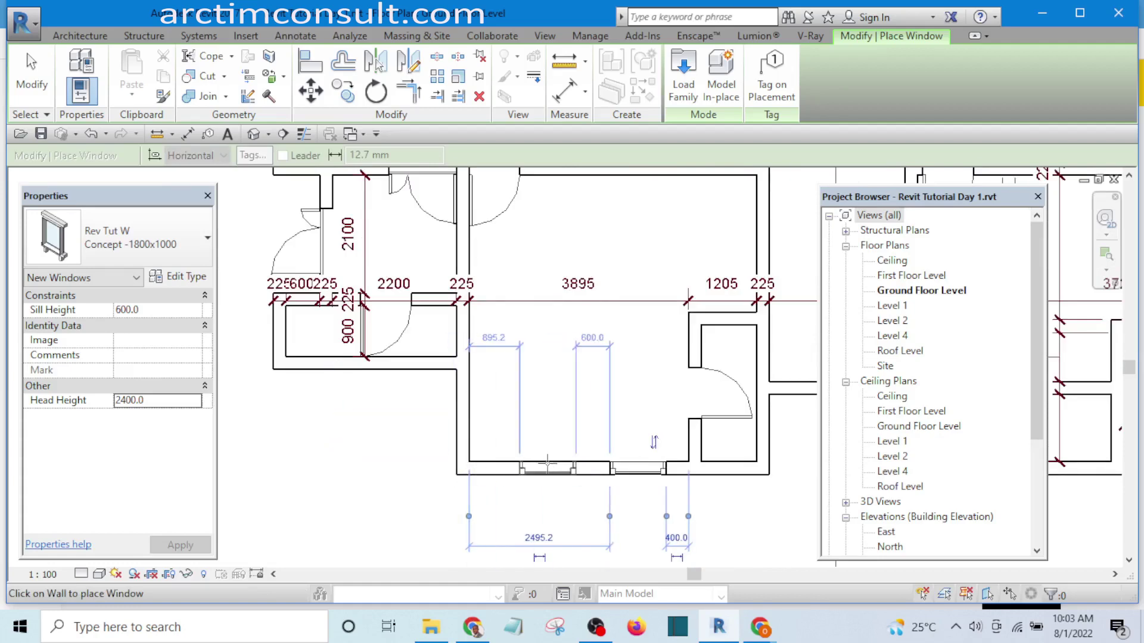
scroll(365, 444, "down", 5)
scroll(459, 466, "up", 5)
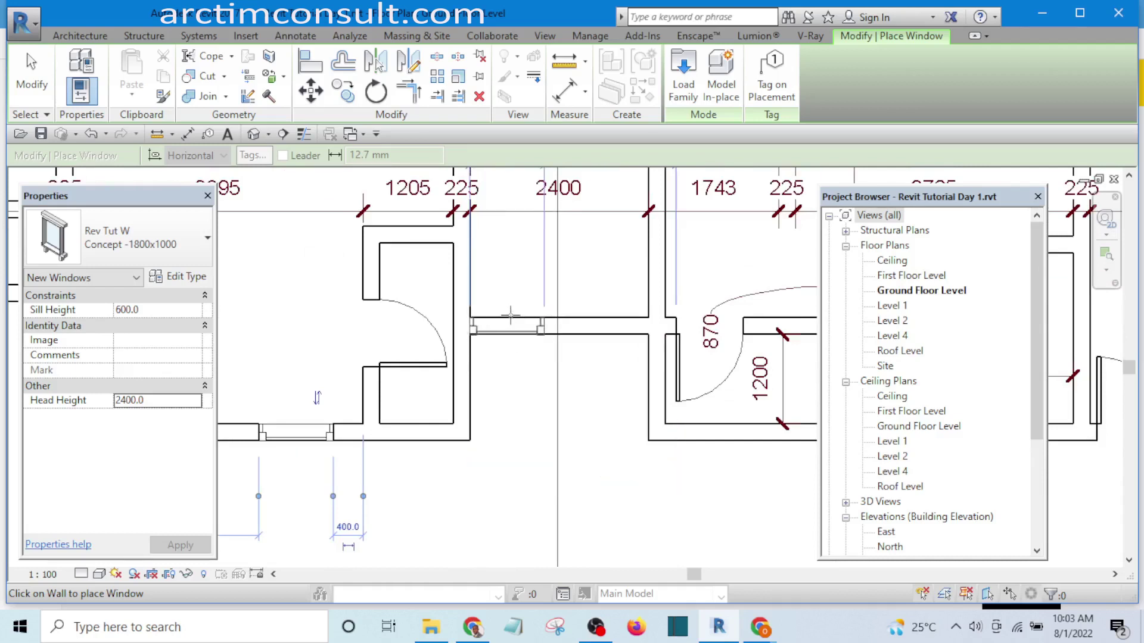
scroll(595, 462, "down", 4)
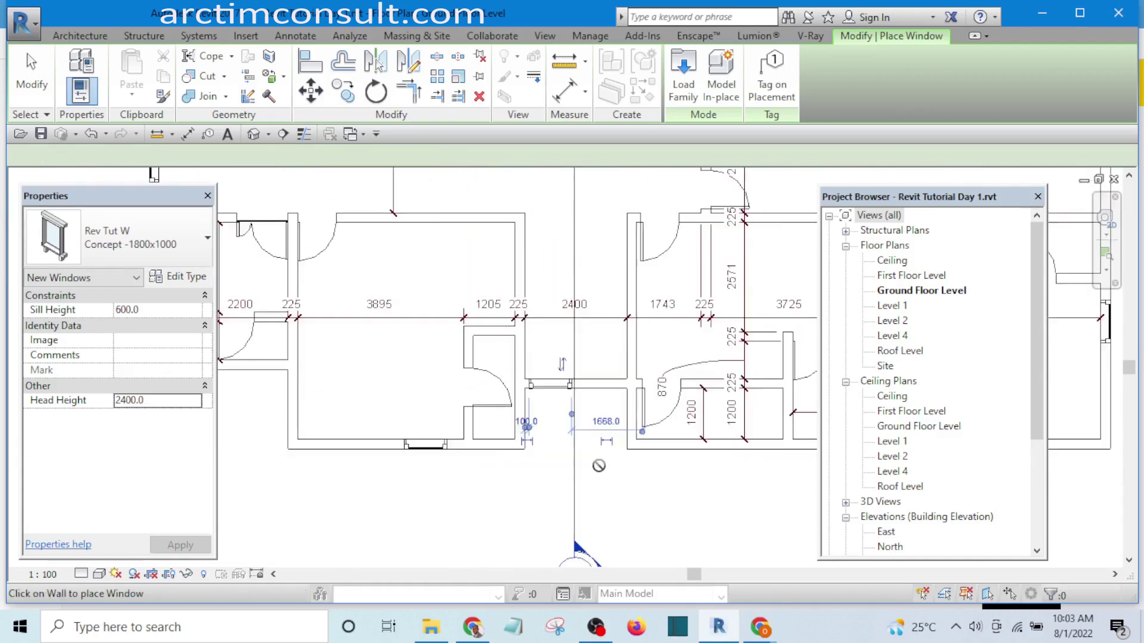
key("Escape")
key("Escape")
Step: Inspect the window in the recessed south wall up close and within the whole floor plan
scroll(563, 417, "up", 5)
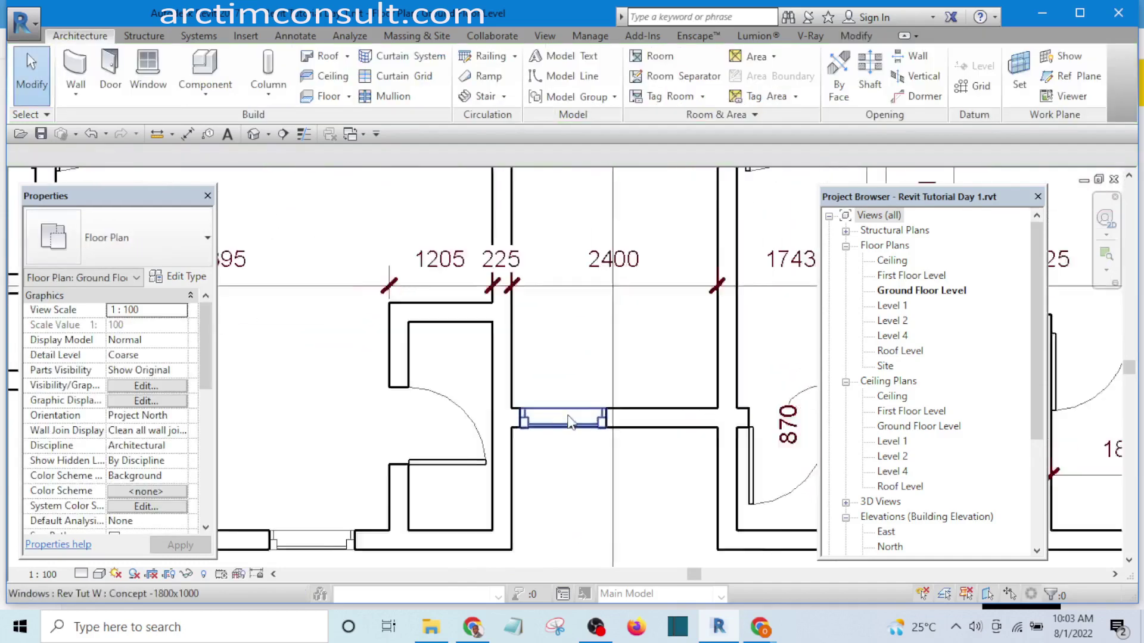
left_click(569, 427)
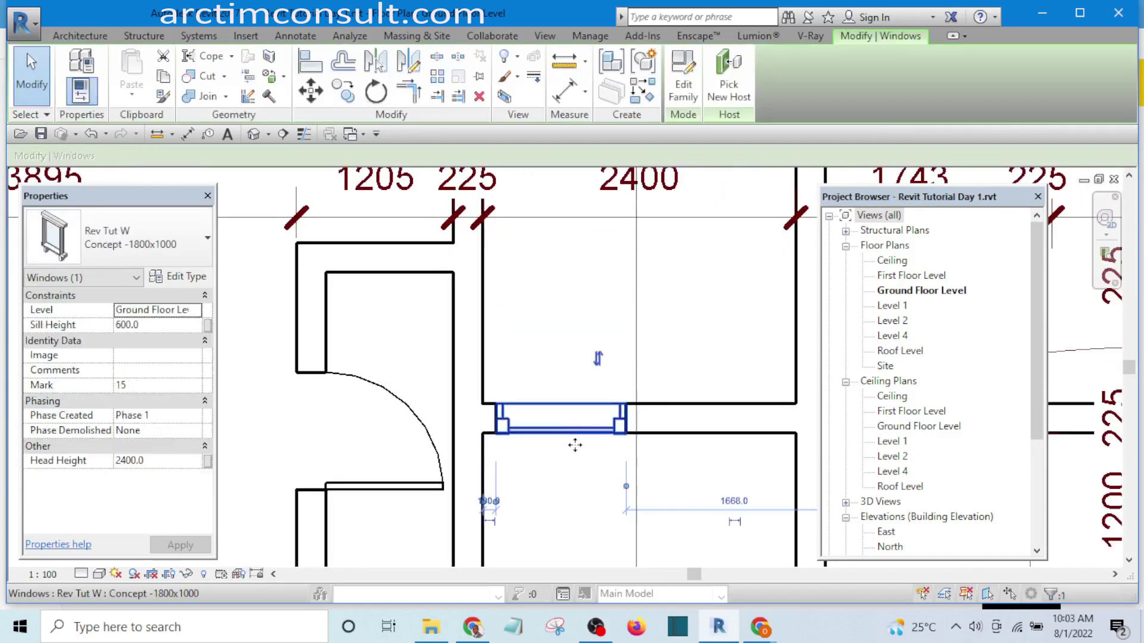
scroll(539, 404, "down", 2)
scroll(539, 404, "down", 2)
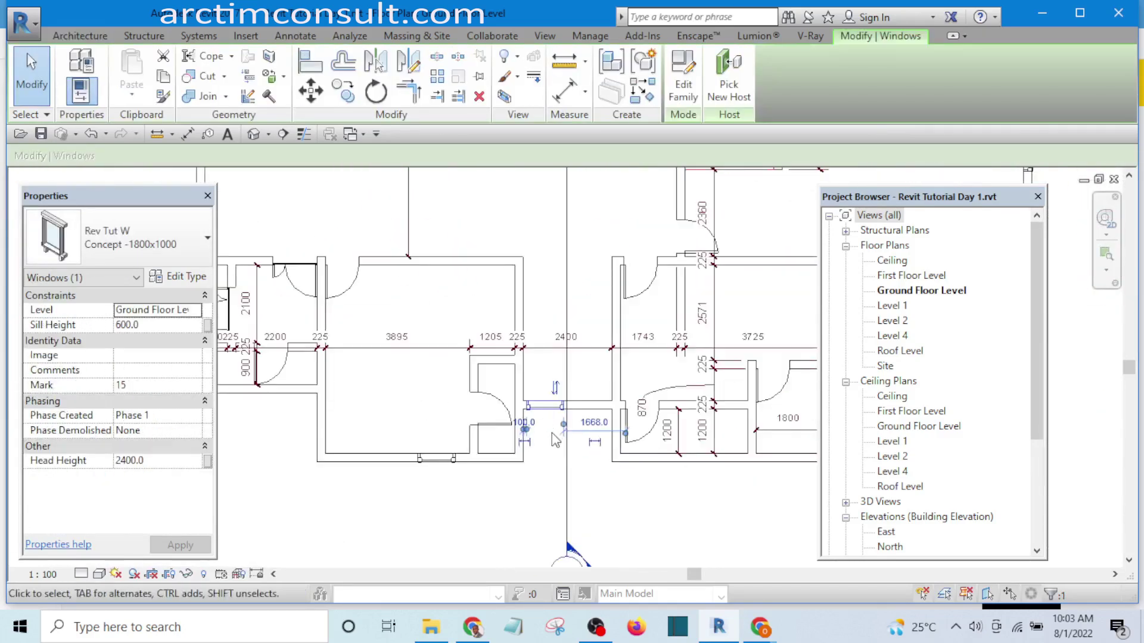
scroll(518, 424, "down", 5)
left_click(589, 489)
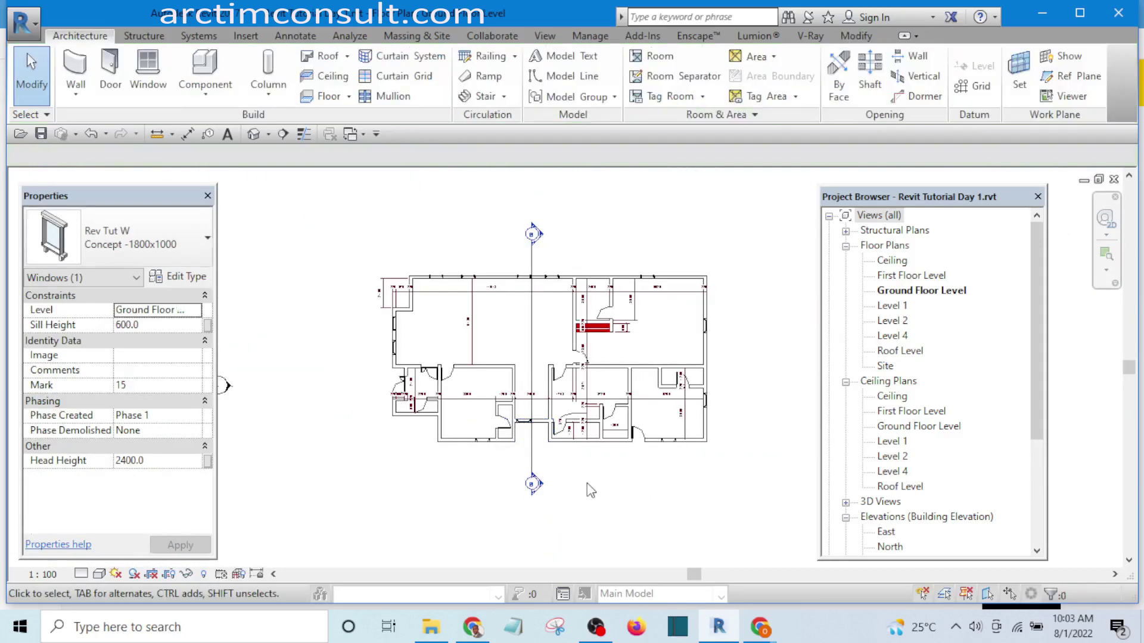
scroll(513, 427, "up", 5)
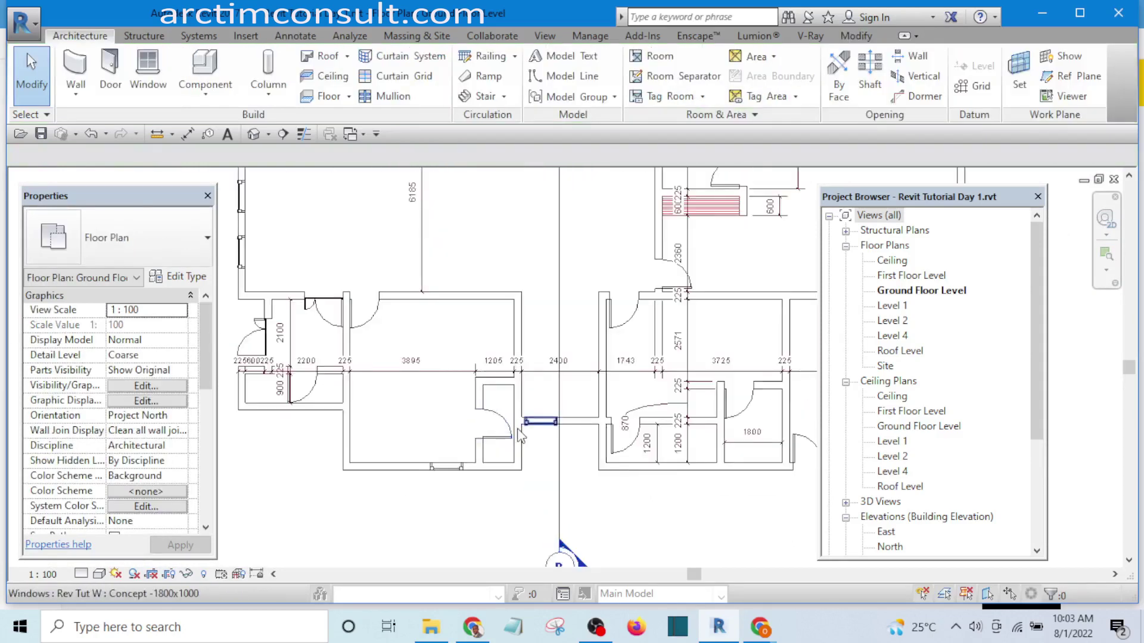
Step: Switch to the 3D view of the finished reference house project and examine the windows on its facades from several sides
left_click(365, 135)
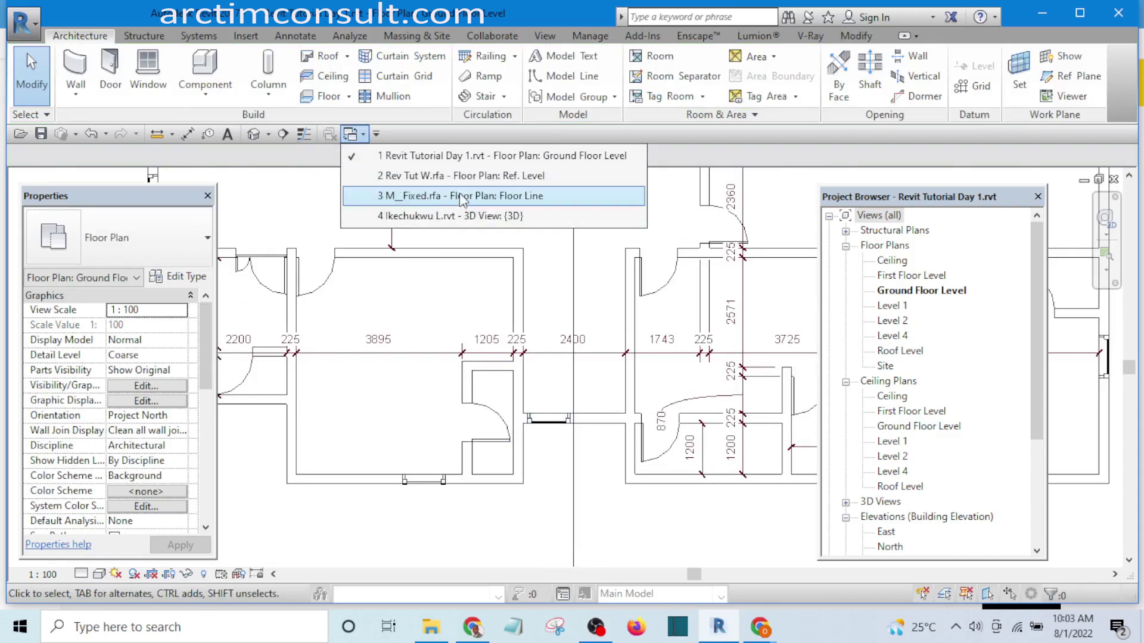
left_click(447, 218)
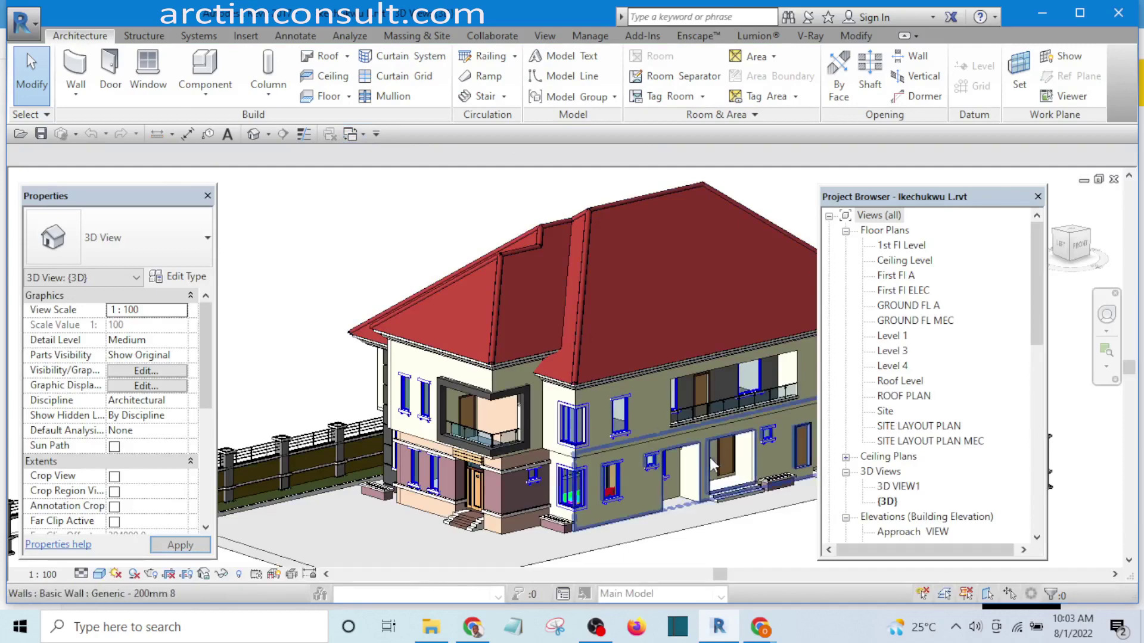
middle_click_drag(713, 465, 685, 471, "shift")
left_click(1072, 245)
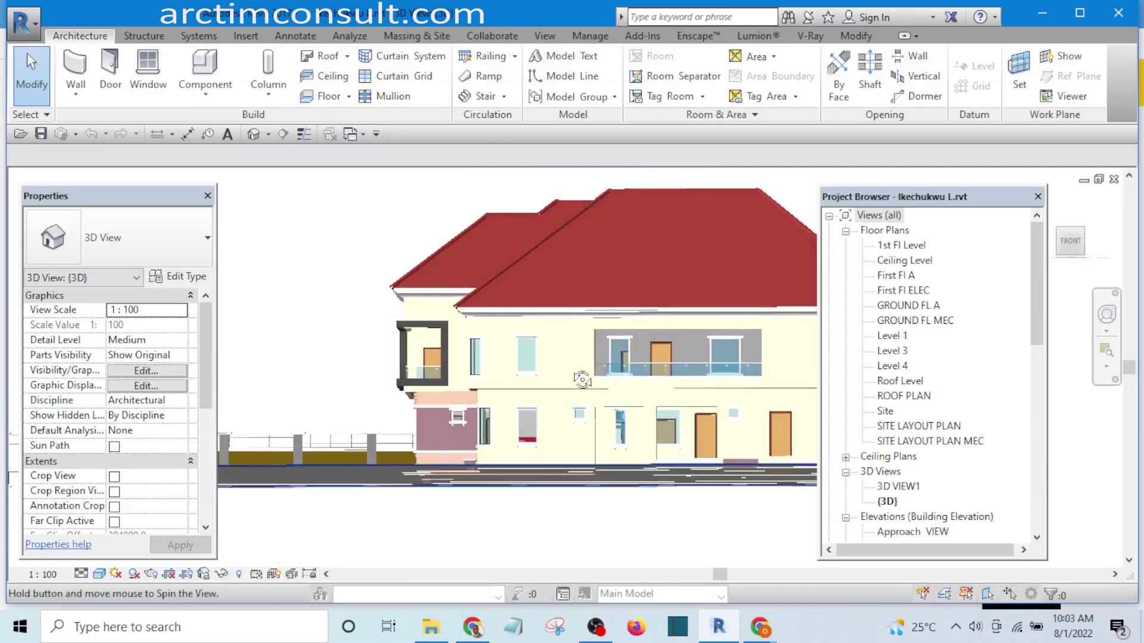
scroll(620, 454, "up", 5)
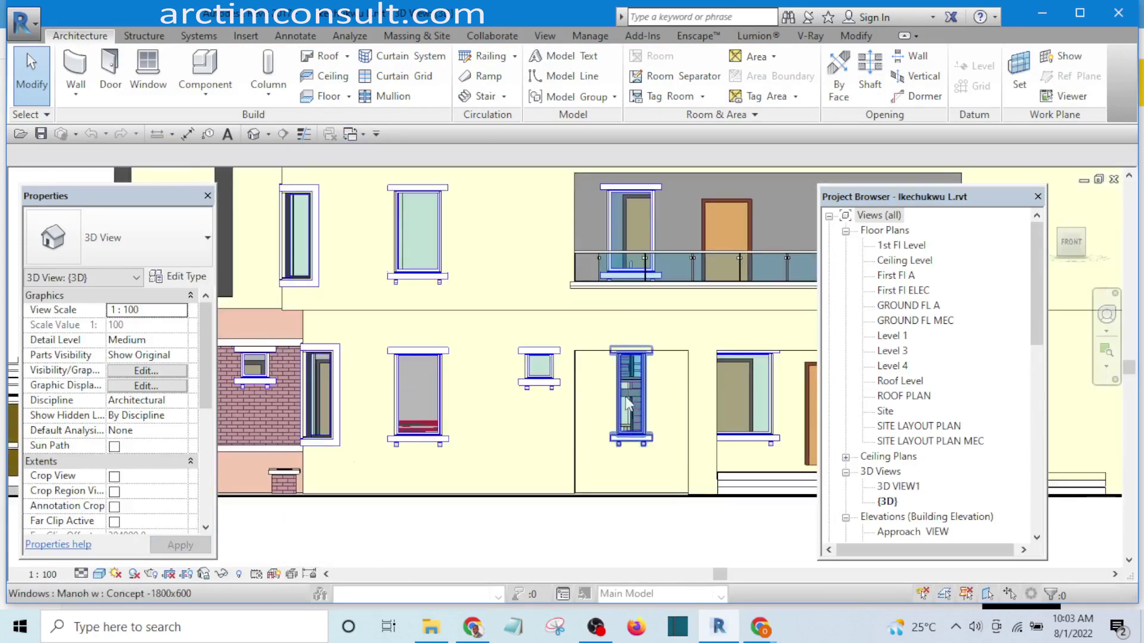
middle_click_drag(624, 422, 725, 519, "shift")
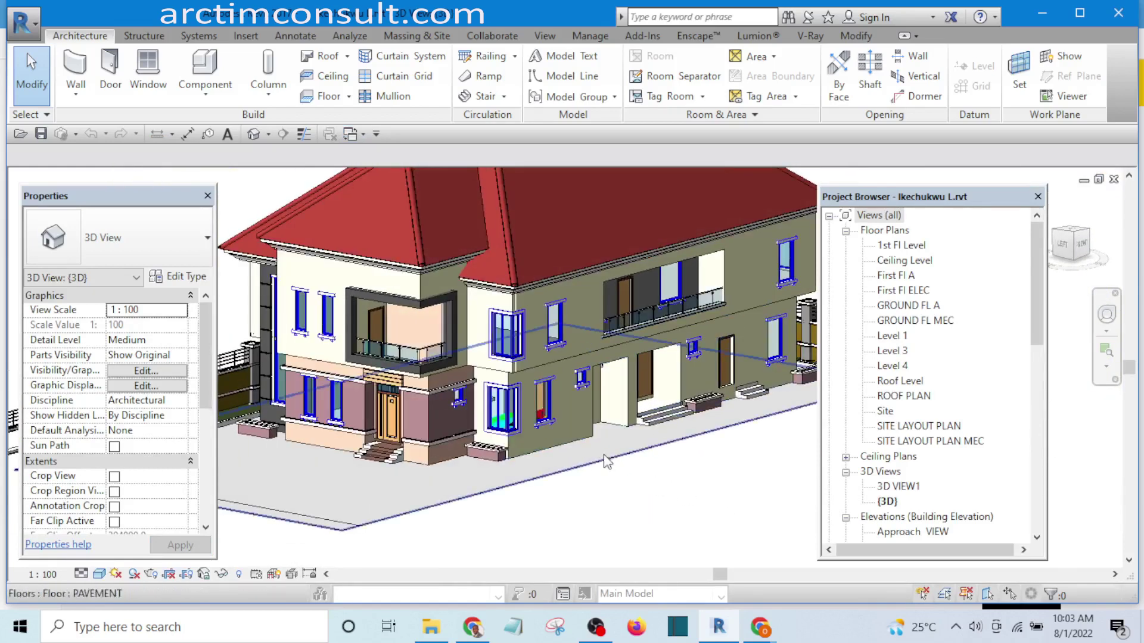
scroll(575, 381, "up", 5)
scroll(574, 363, "down", 5)
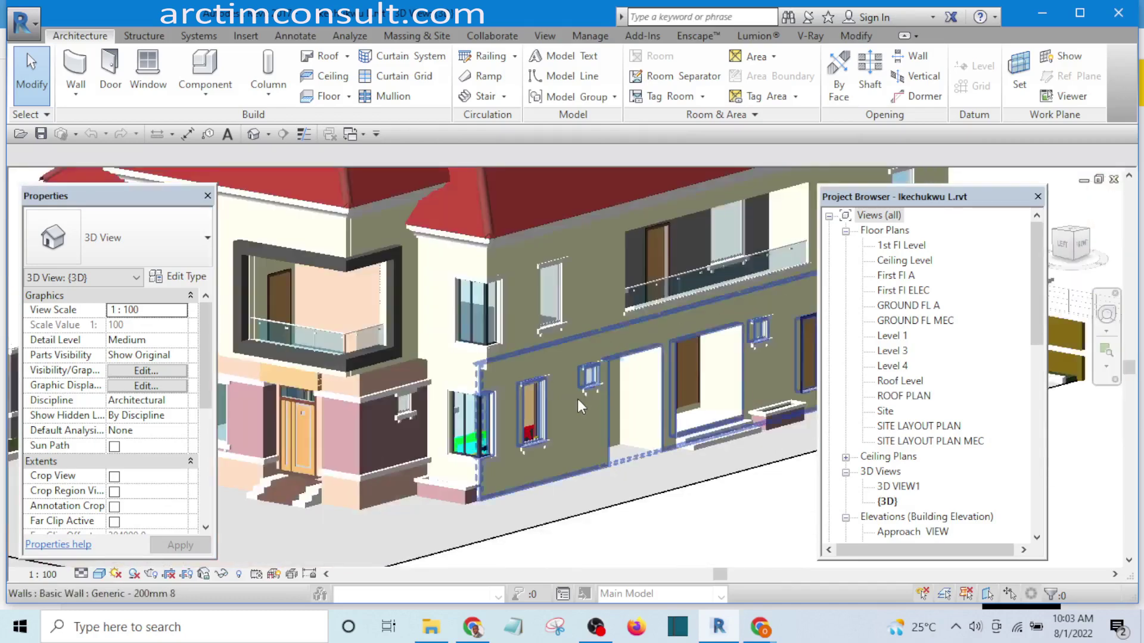
scroll(590, 396, "up", 3)
scroll(590, 395, "up", 6)
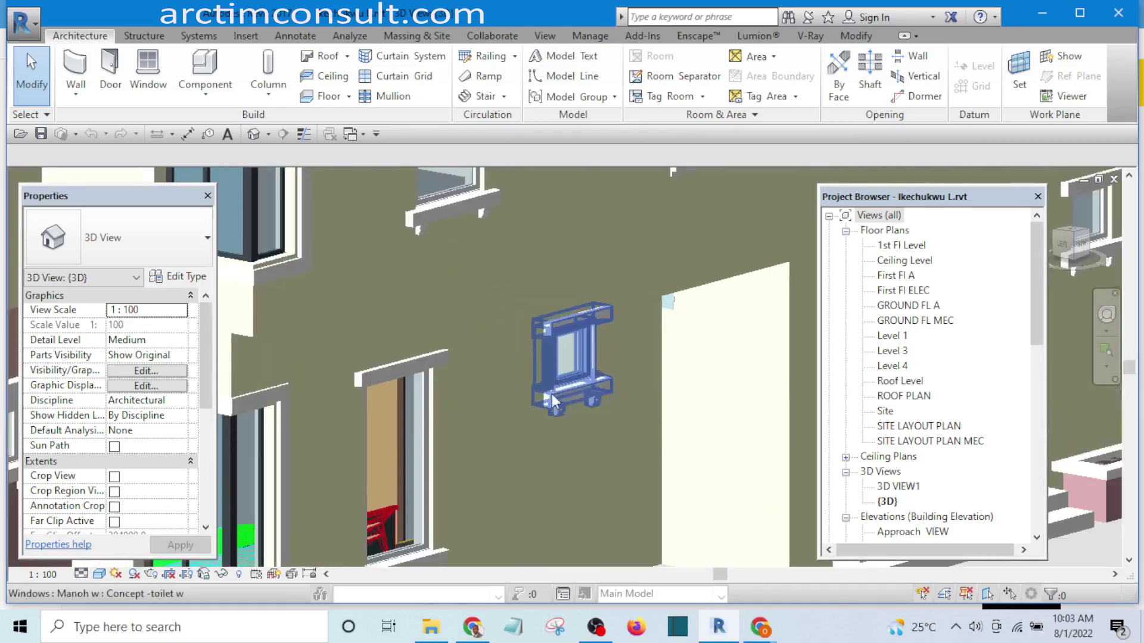
middle_click_drag(559, 459, 383, 379, "shift")
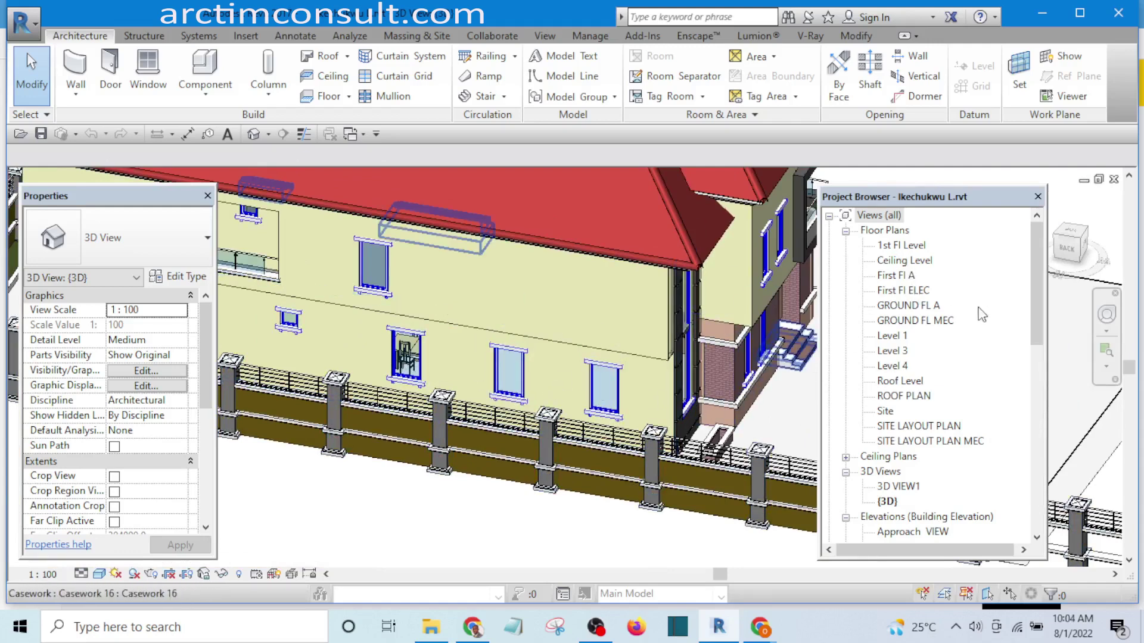
middle_click_drag(476, 381, 874, 294, "shift")
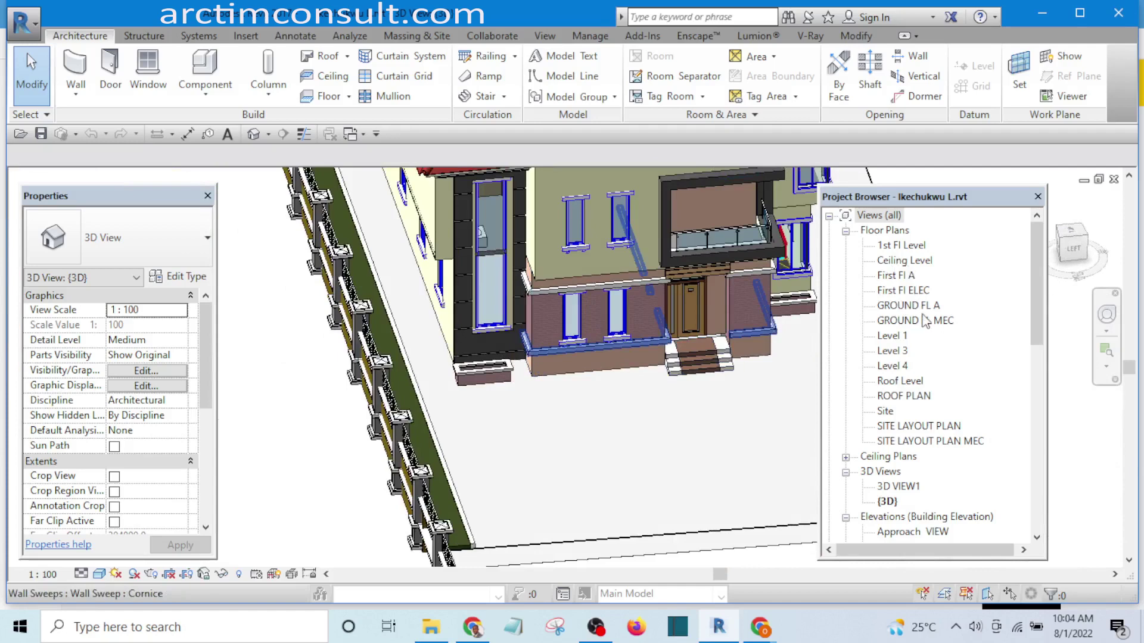
Step: Open the reference project's GROUND FL A floor plan for comparison, and return to the ground floor plan of Revit Tutorial Day 1
double_click(910, 305)
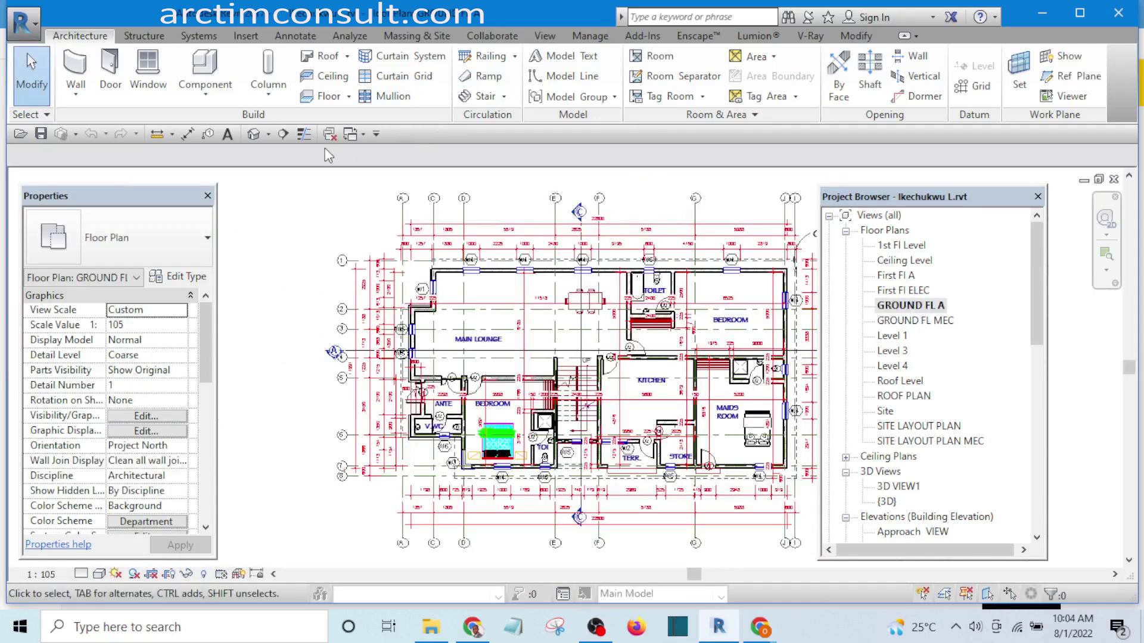
left_click(363, 136)
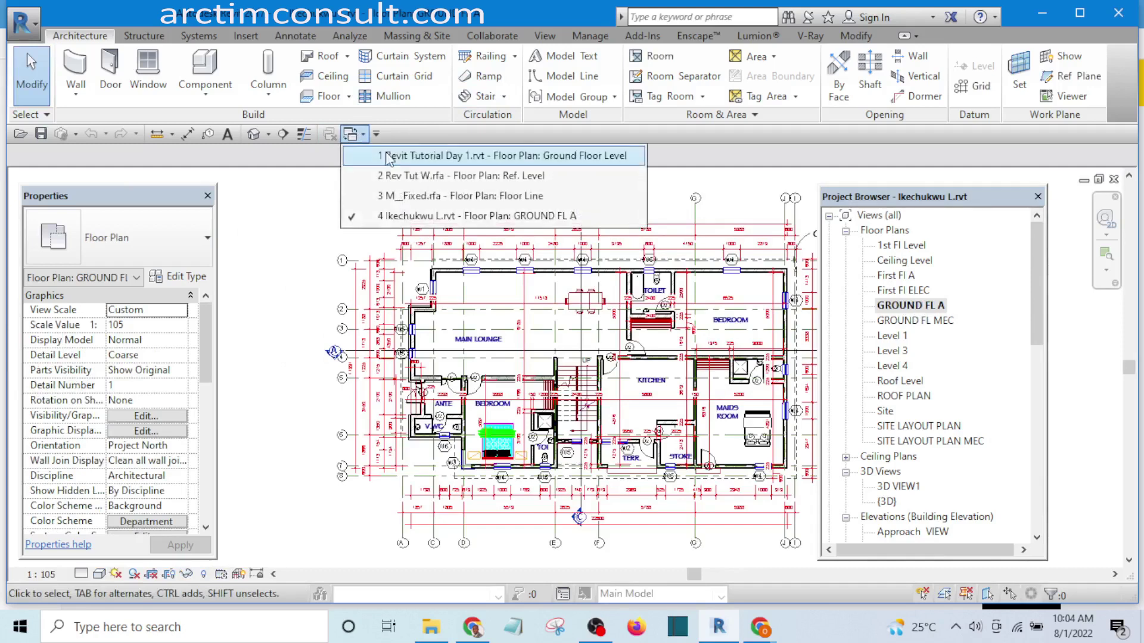
left_click(448, 158)
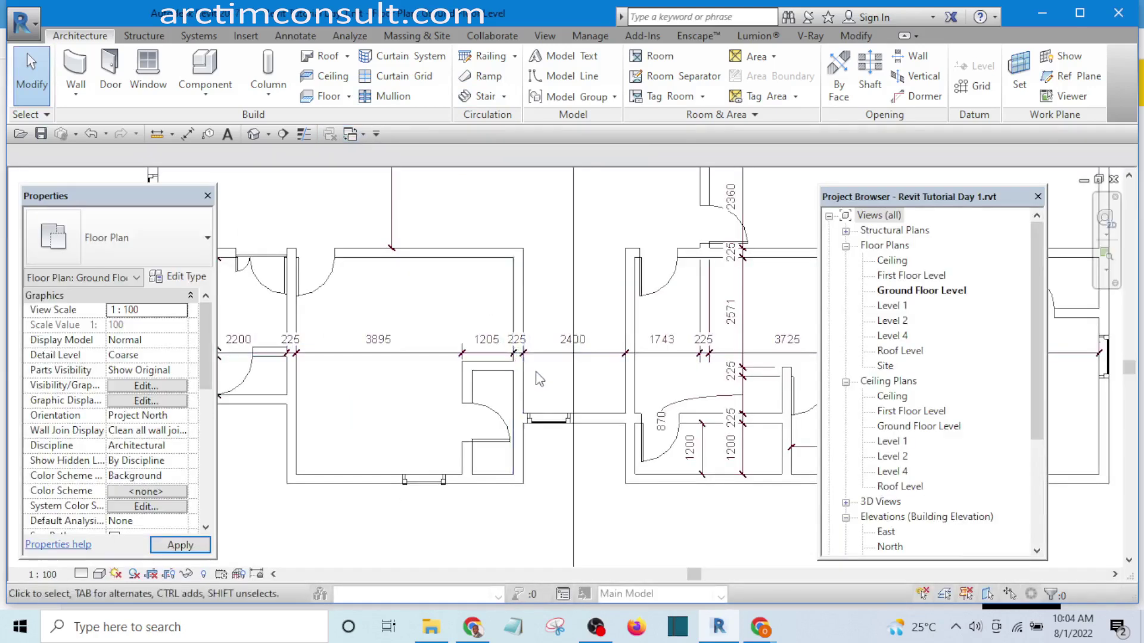
Step: Move the window in the recessed south wall to the middle of the wall, 700 mm from its west corner
scroll(539, 380, "down", 2)
scroll(538, 380, "up", 6)
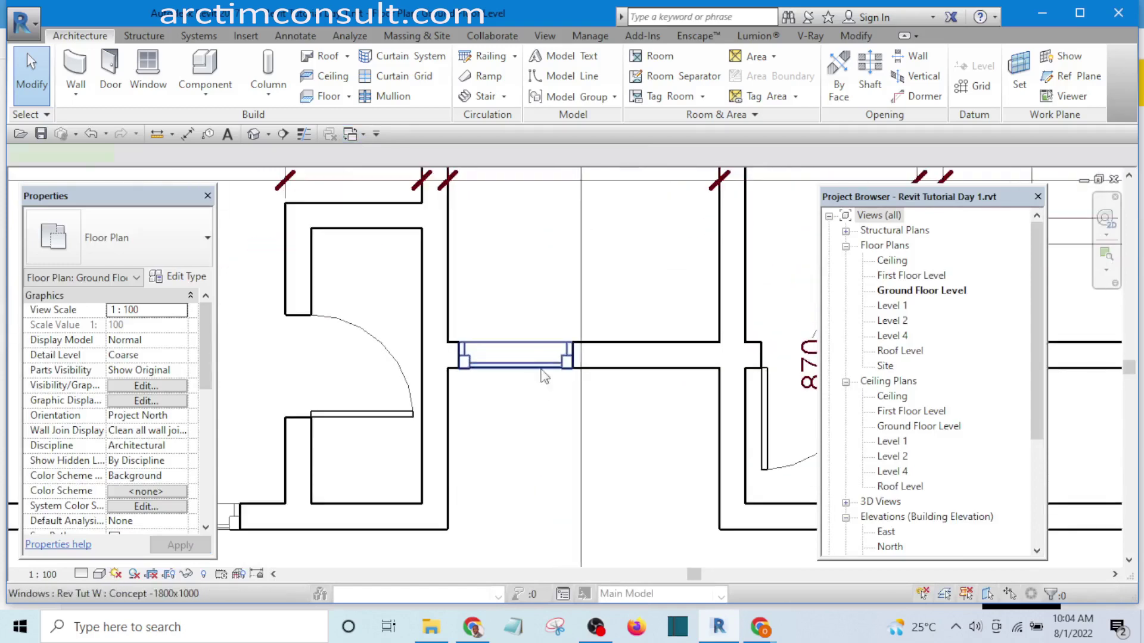
left_click_drag(544, 376, 602, 388)
left_click(611, 444)
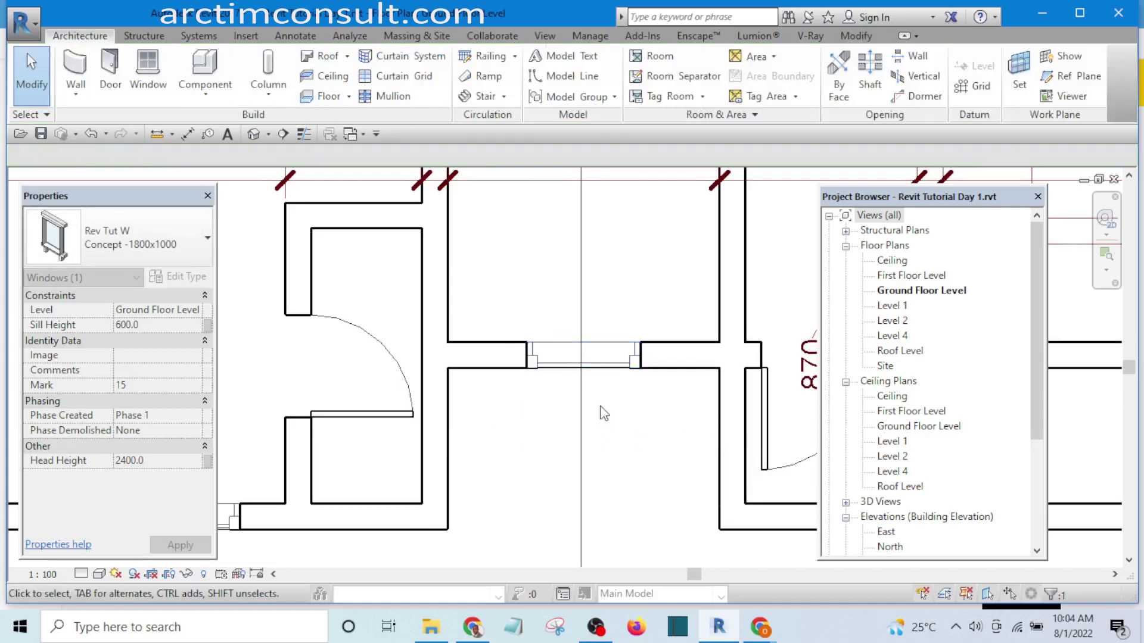
Step: Change the centred window in the recessed south wall to the Concept -1800x600 type of the Rev Tut W family
left_click(618, 360)
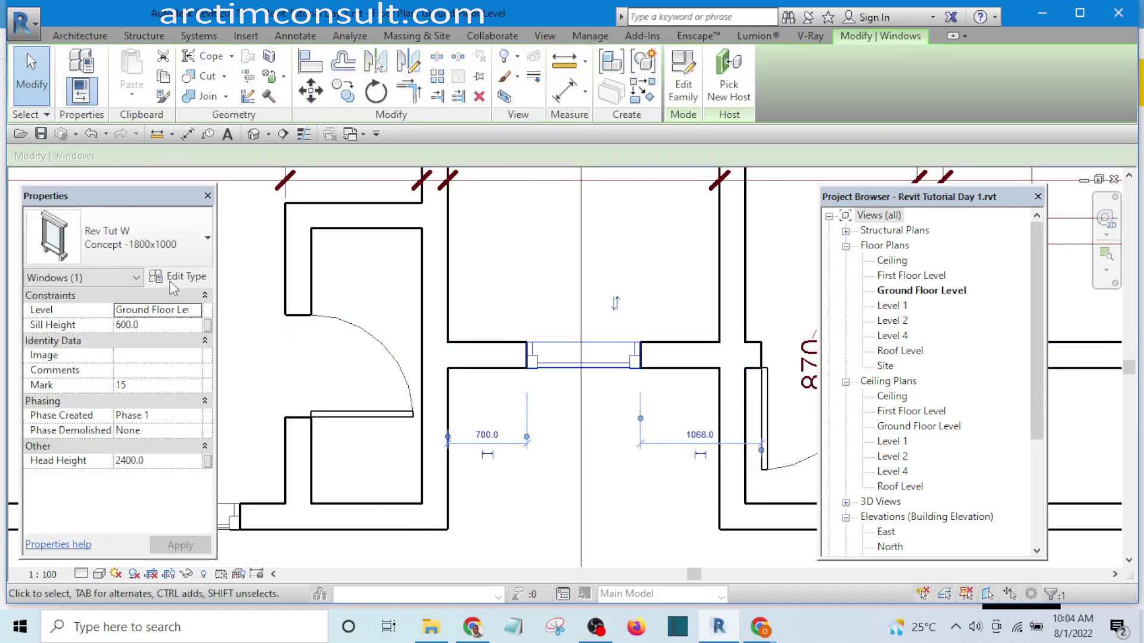
left_click(121, 238)
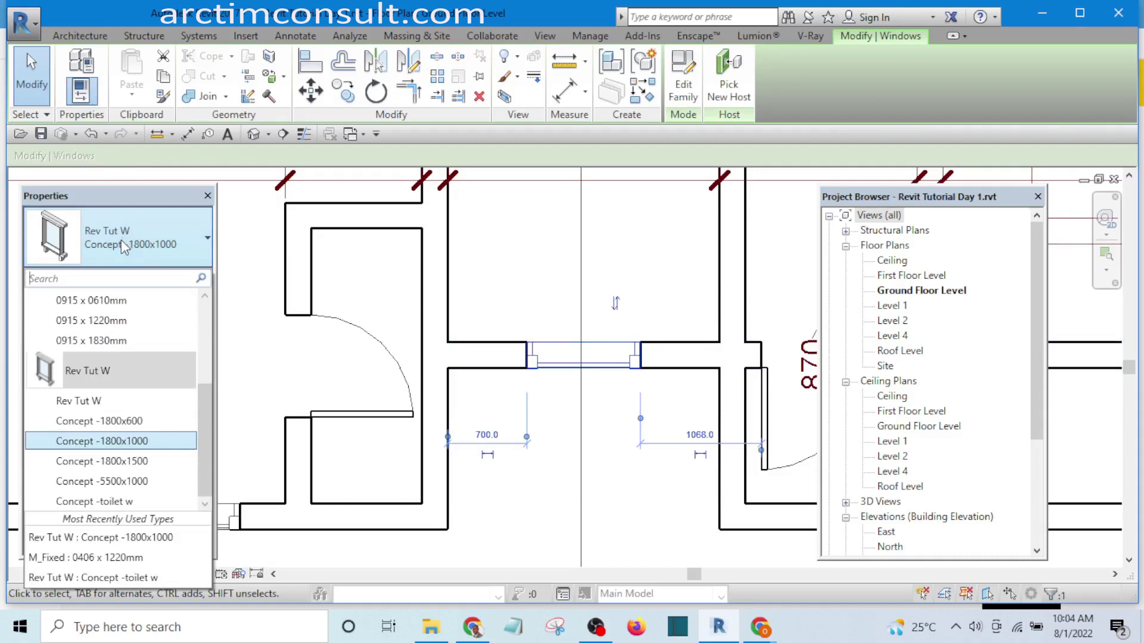
left_click(115, 422)
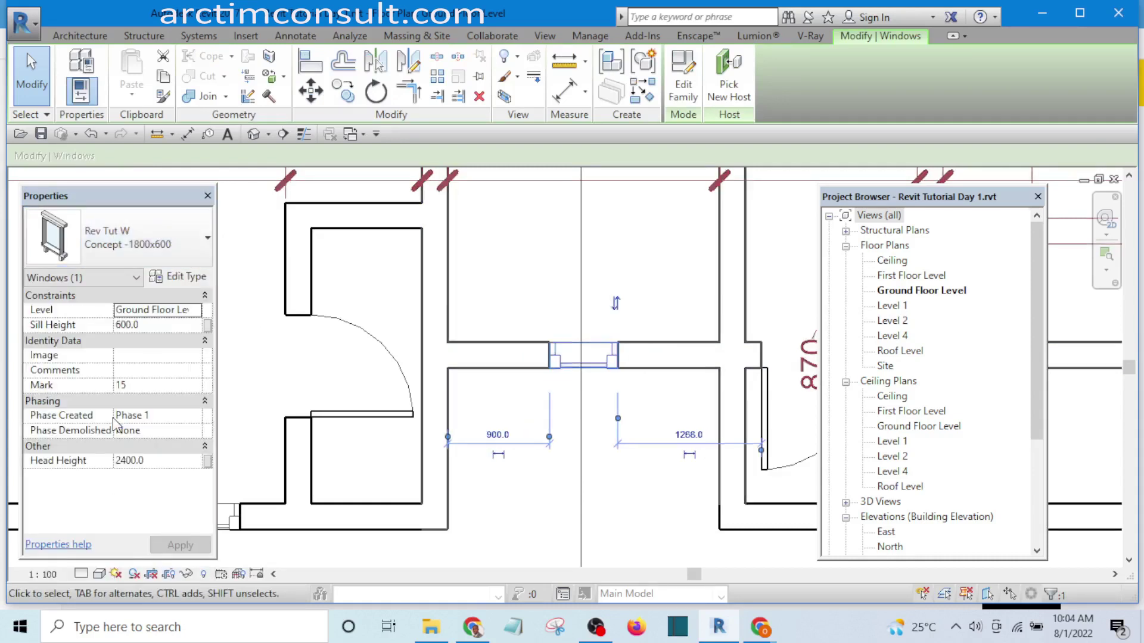
Step: Place another Rev Tut W Concept -1800x600 window in the middle of the small toilet's south wall, west of the recess
left_click(620, 526)
scroll(614, 444, "down", 2)
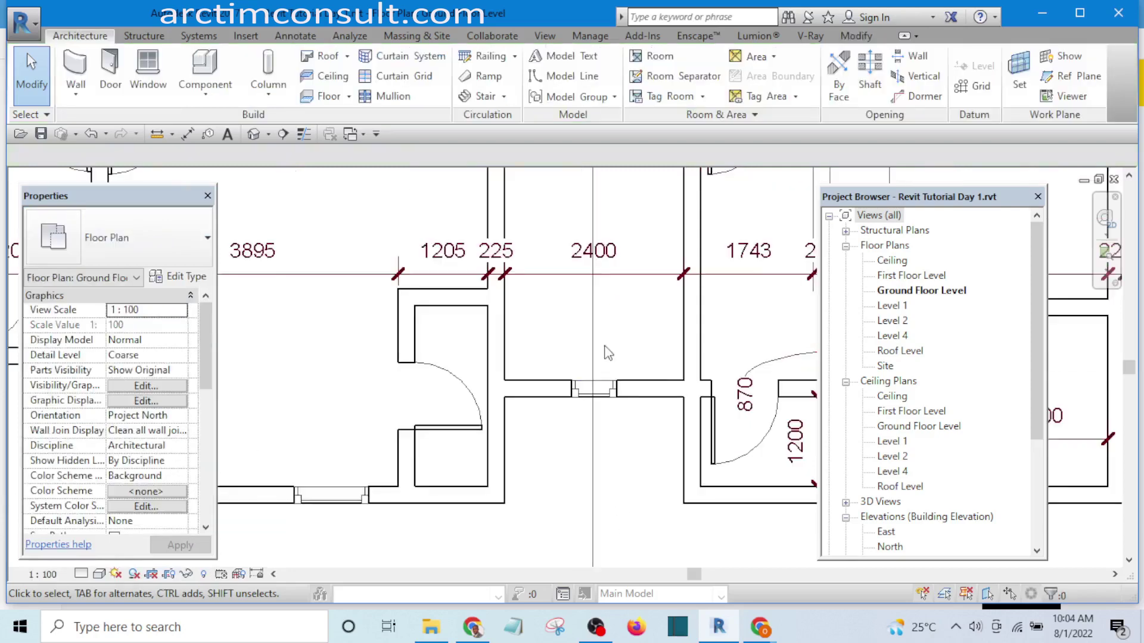
scroll(609, 387, "up", 3)
left_click(620, 407)
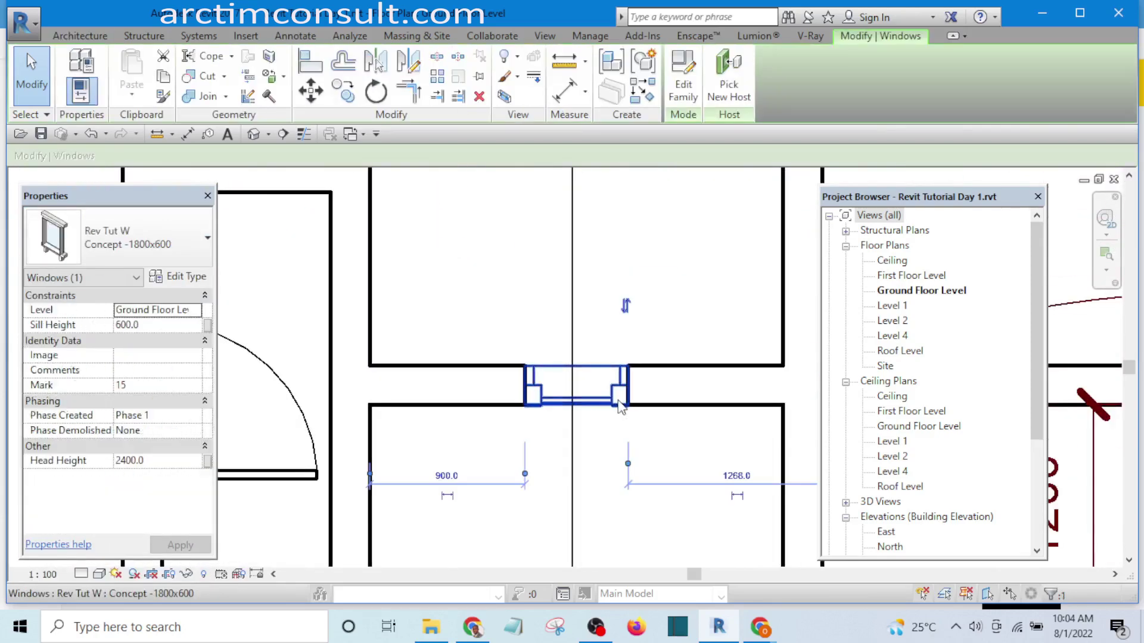
left_click(642, 94)
scroll(679, 208, "down", 4)
scroll(521, 388, "up", 2)
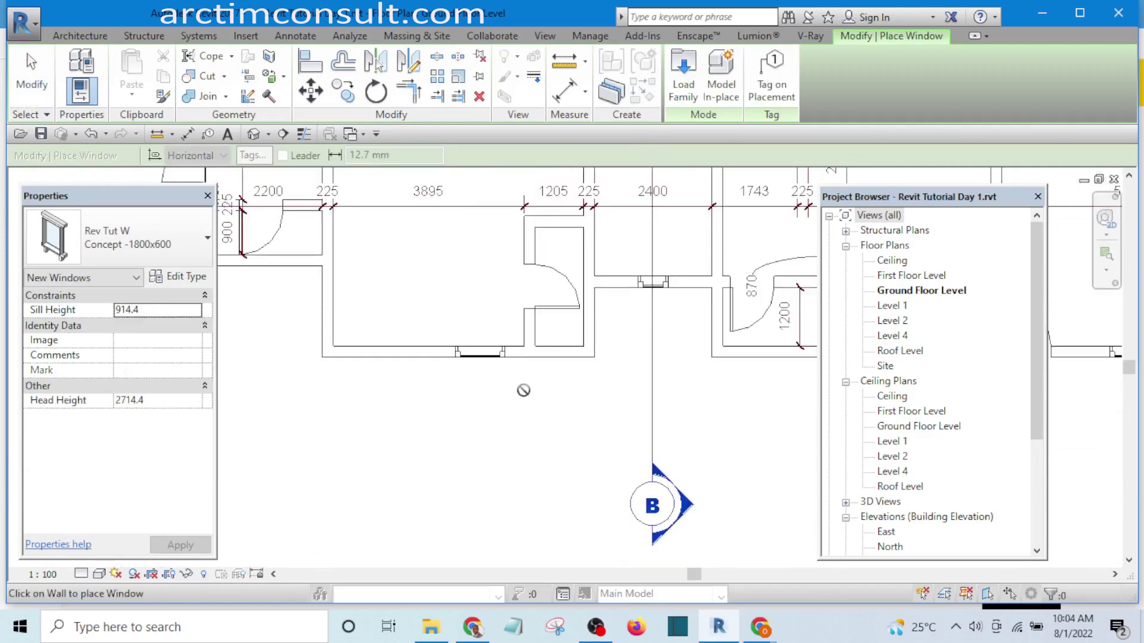
scroll(584, 319, "up", 3)
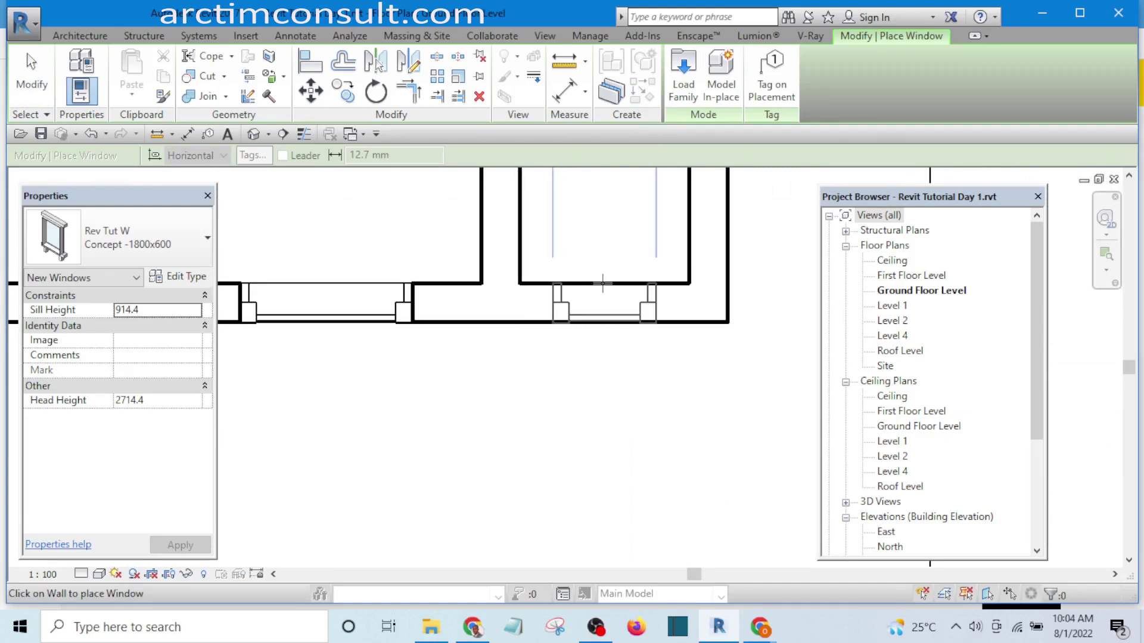
left_click(602, 283)
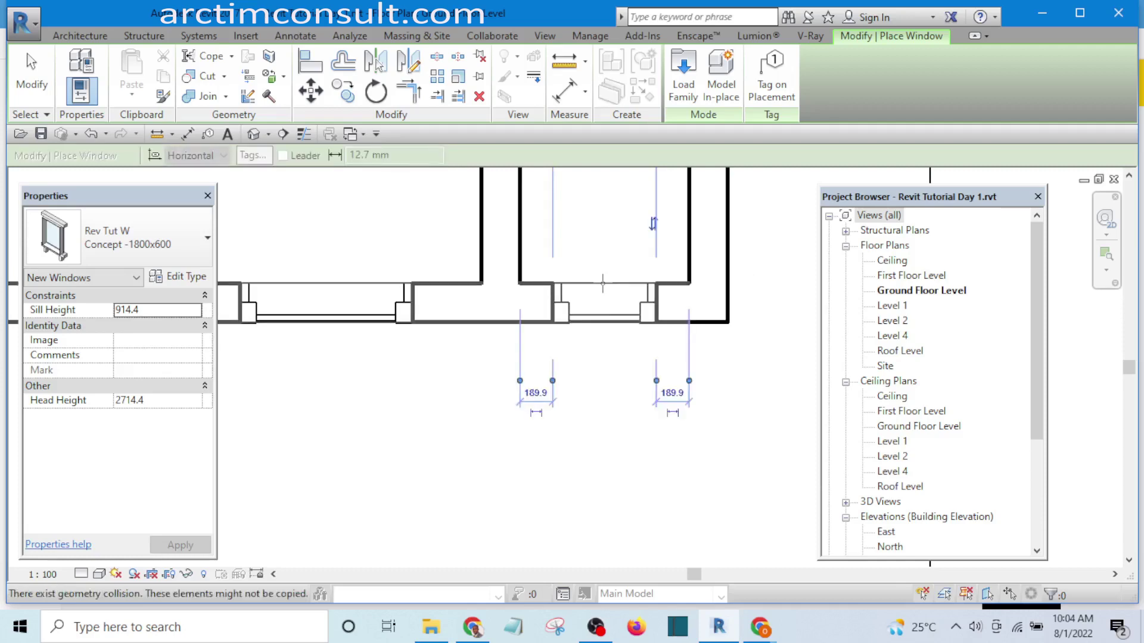
key("Escape")
key("Escape")
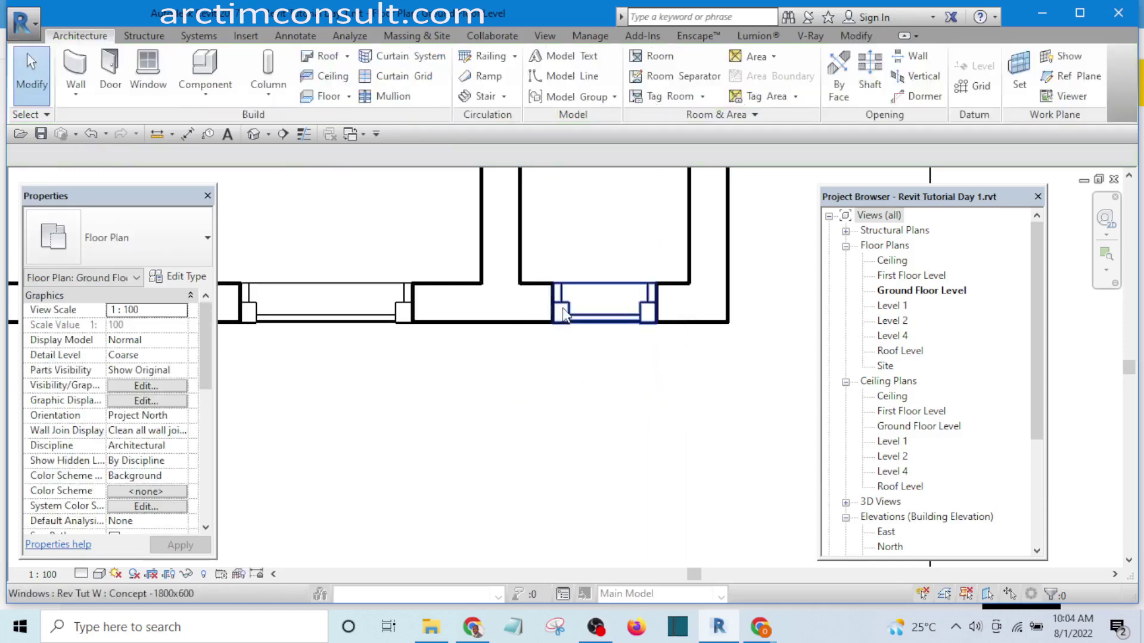
Step: Change the newly placed toilet window to the Concept -toilet w type of the Rev Tut W family
left_click(565, 314)
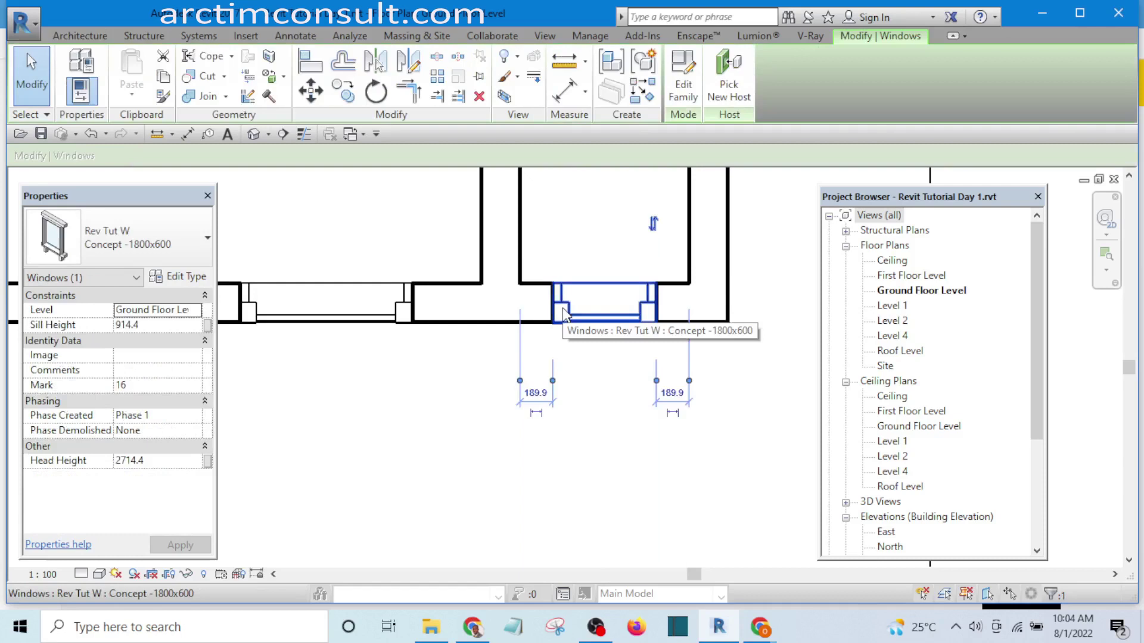
left_click(159, 233)
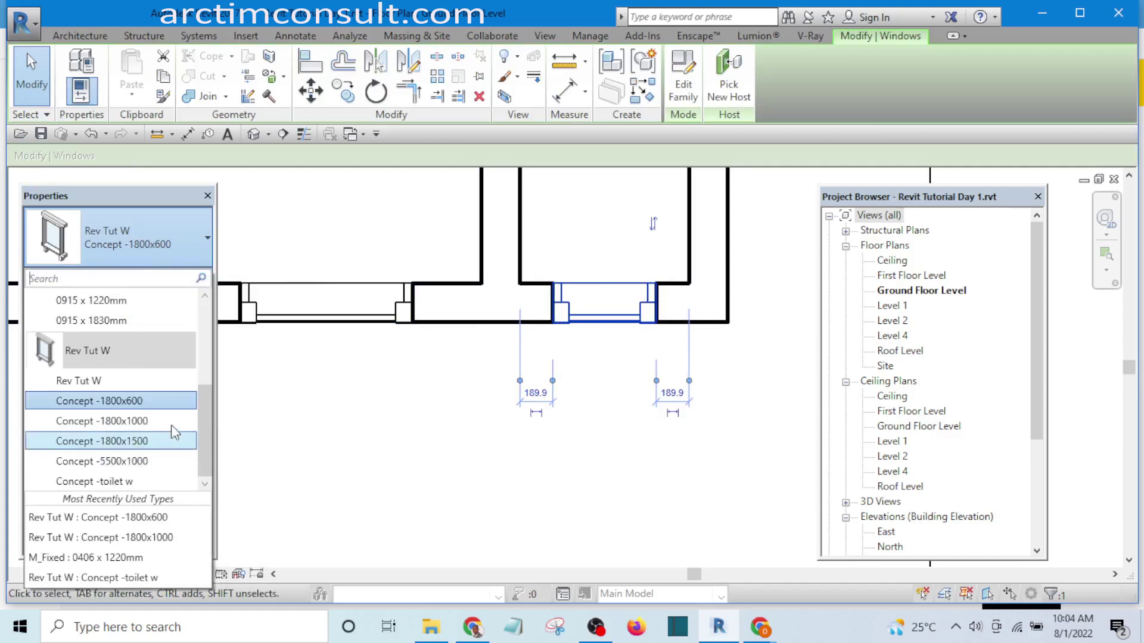
left_click(93, 483)
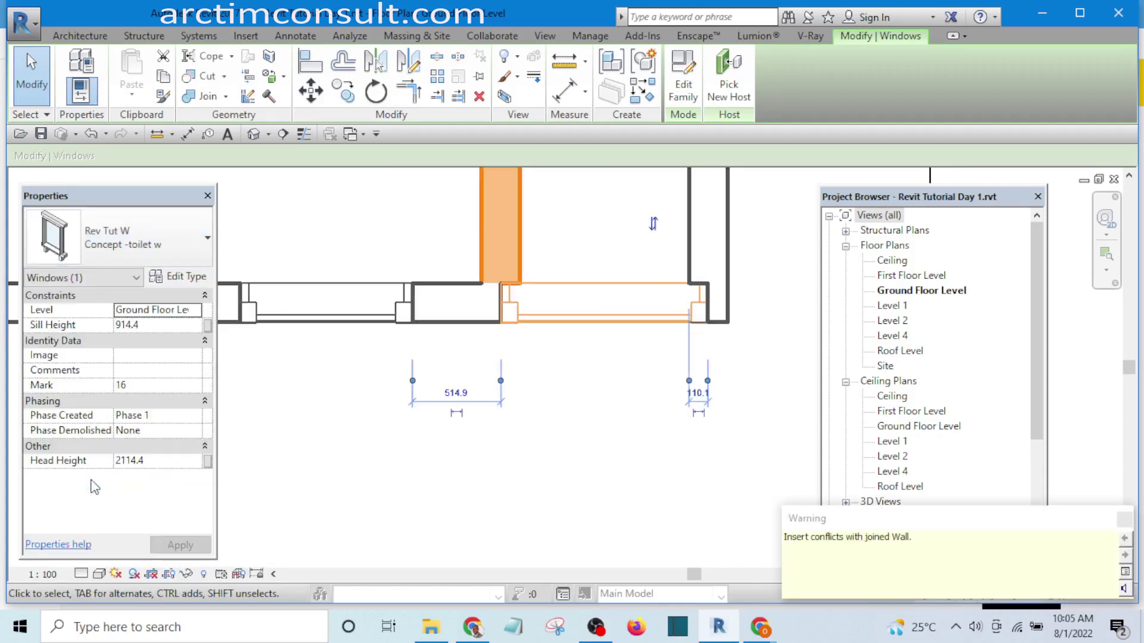
left_click(140, 231)
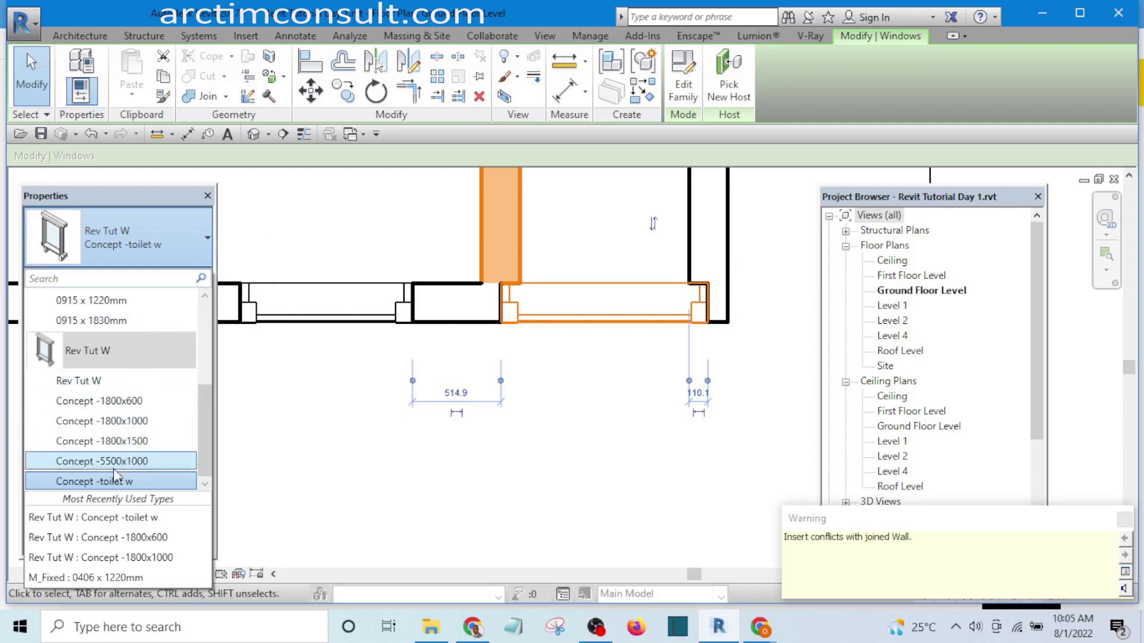
left_click(295, 447)
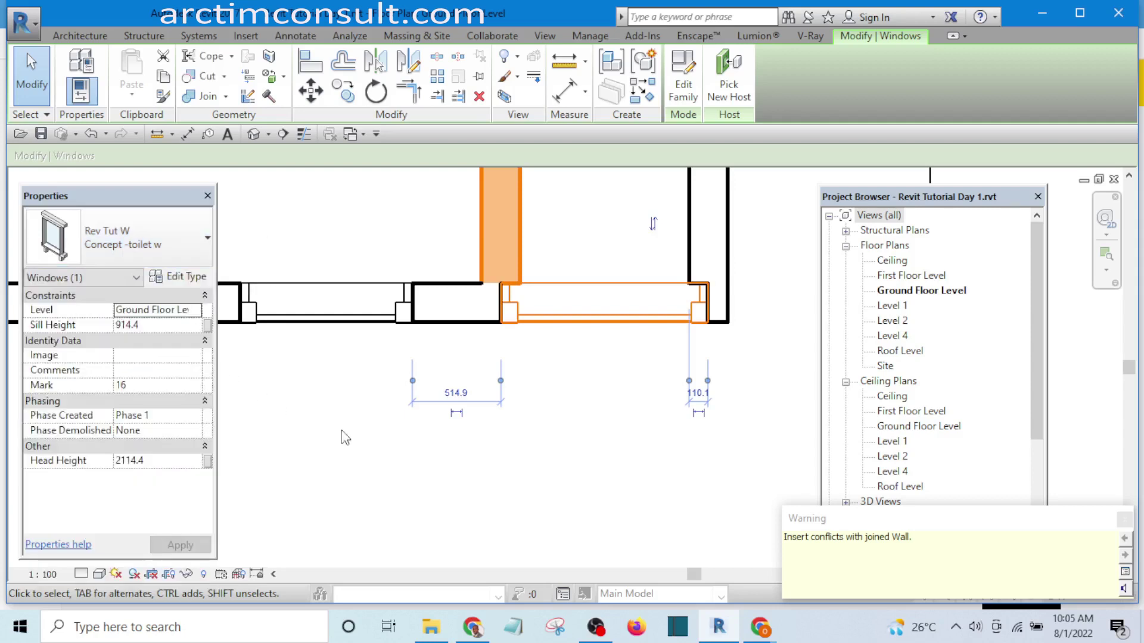
Step: Set both the height and the width of the Concept -toilet w window type to 600 mm
left_click(582, 373)
left_click(590, 329)
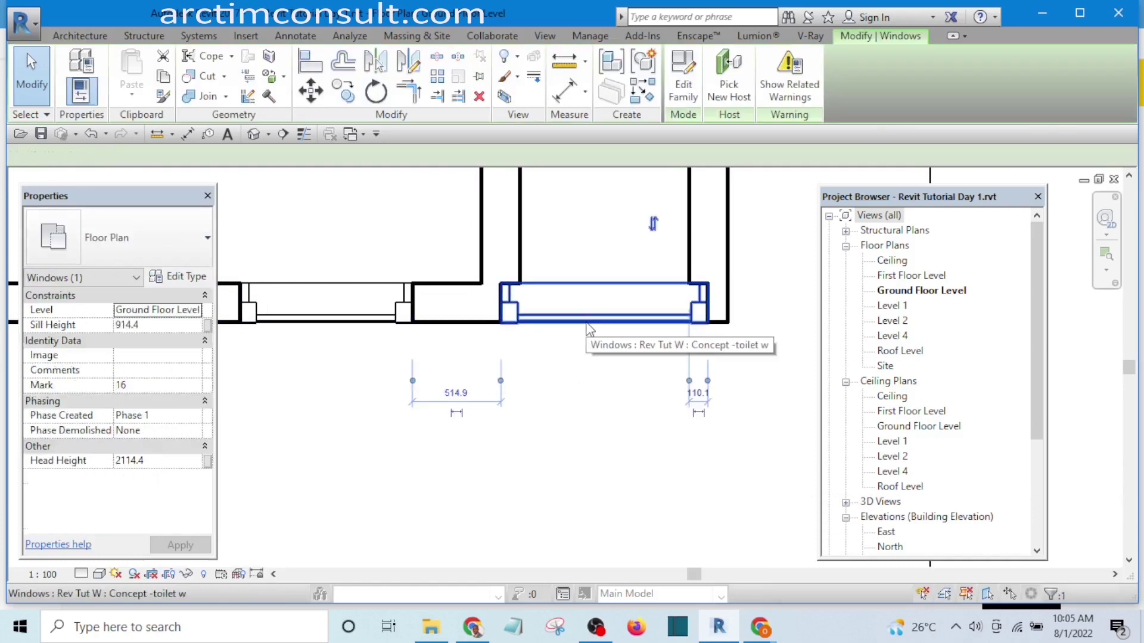
left_click(181, 278)
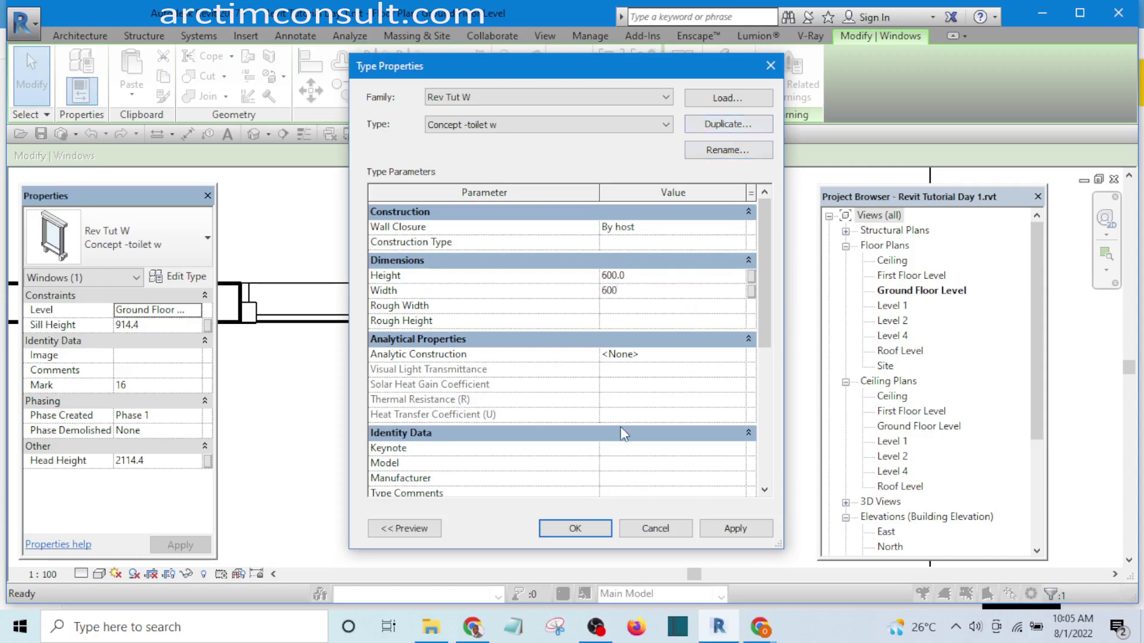
left_click(563, 529)
left_click(524, 467)
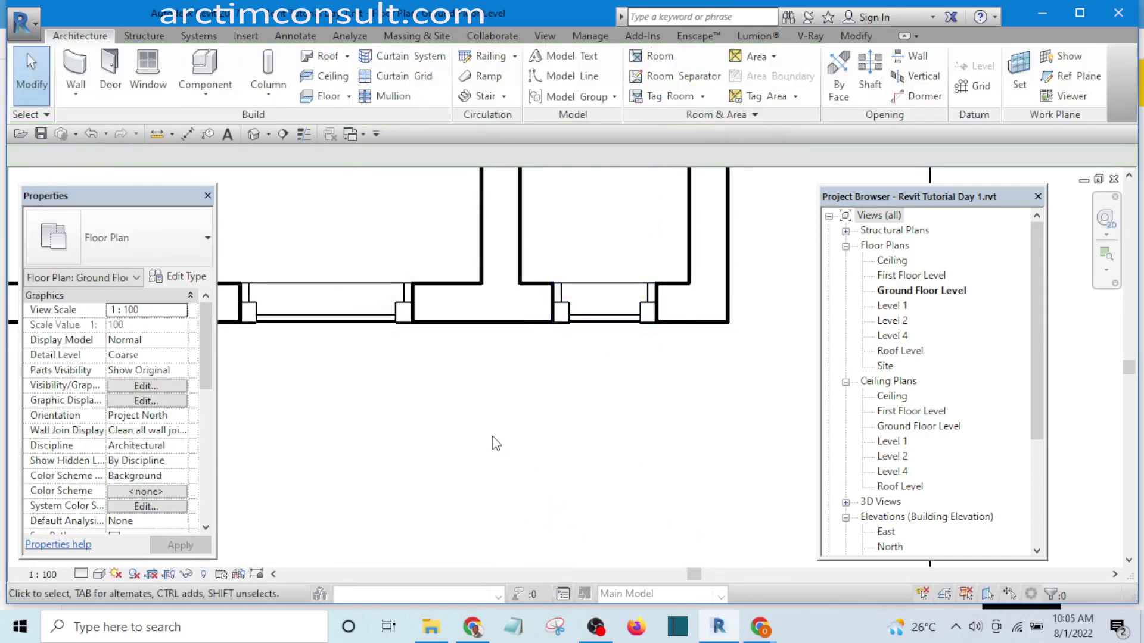
Step: Set the toilet window's head height to 2400 mm and check its sill height
left_click(597, 316)
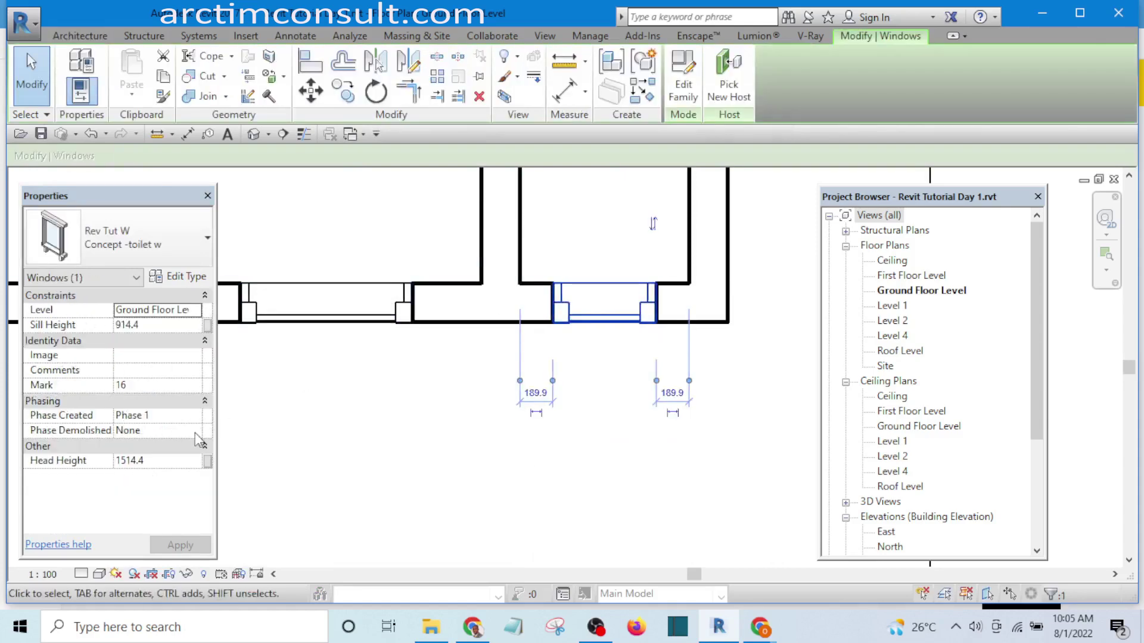
left_click(158, 462)
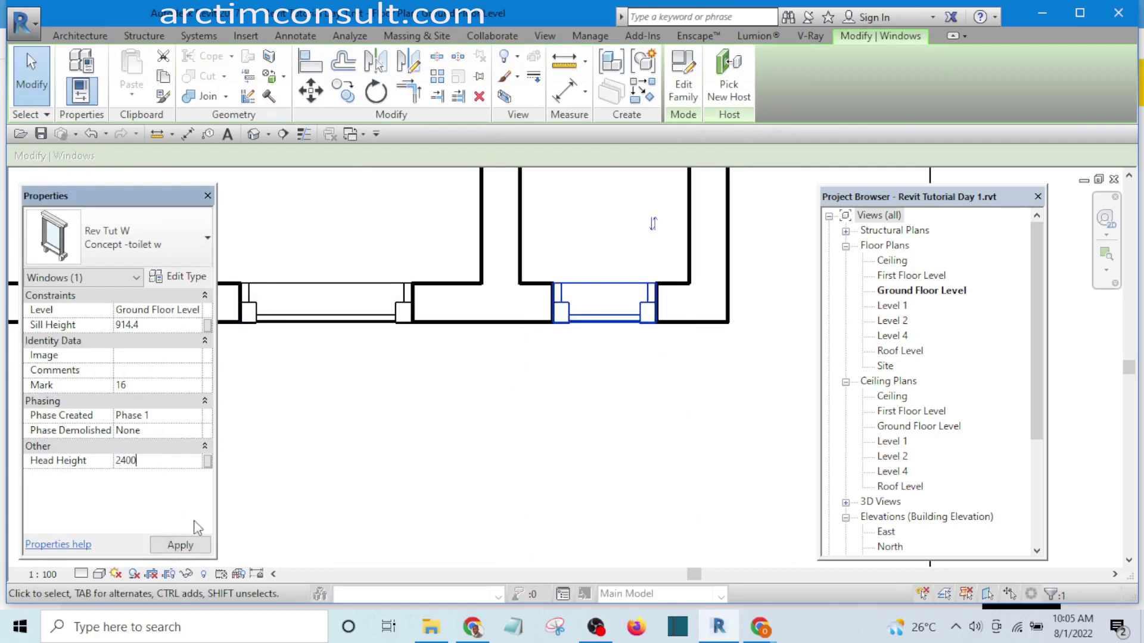
left_click(181, 547)
left_click(422, 472)
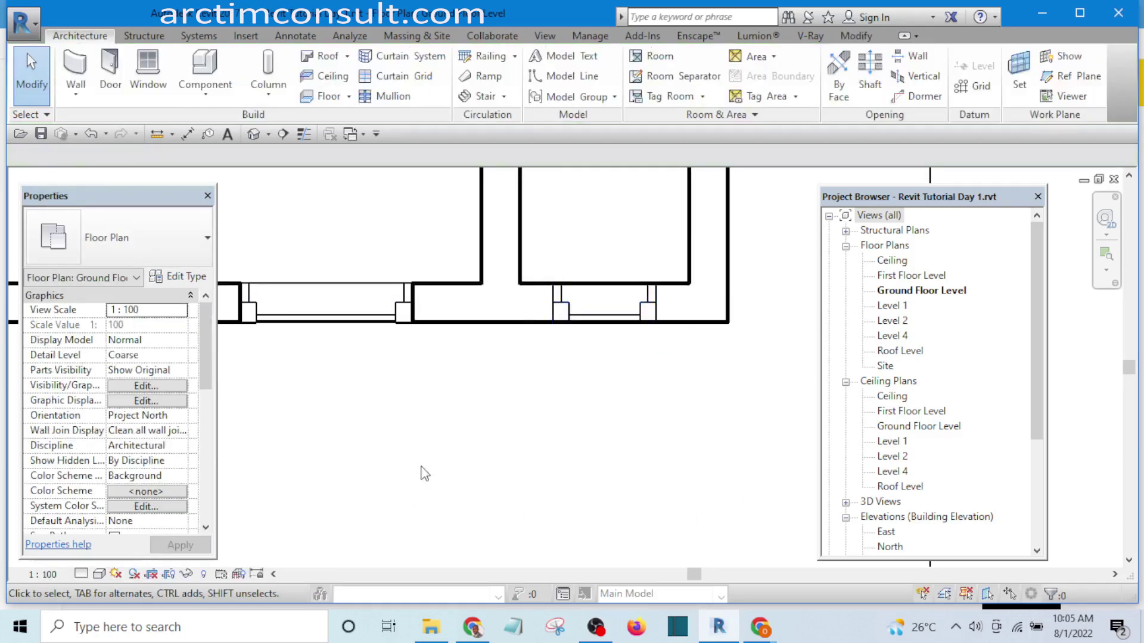
scroll(438, 394, "down", 2)
scroll(436, 392, "up", 3)
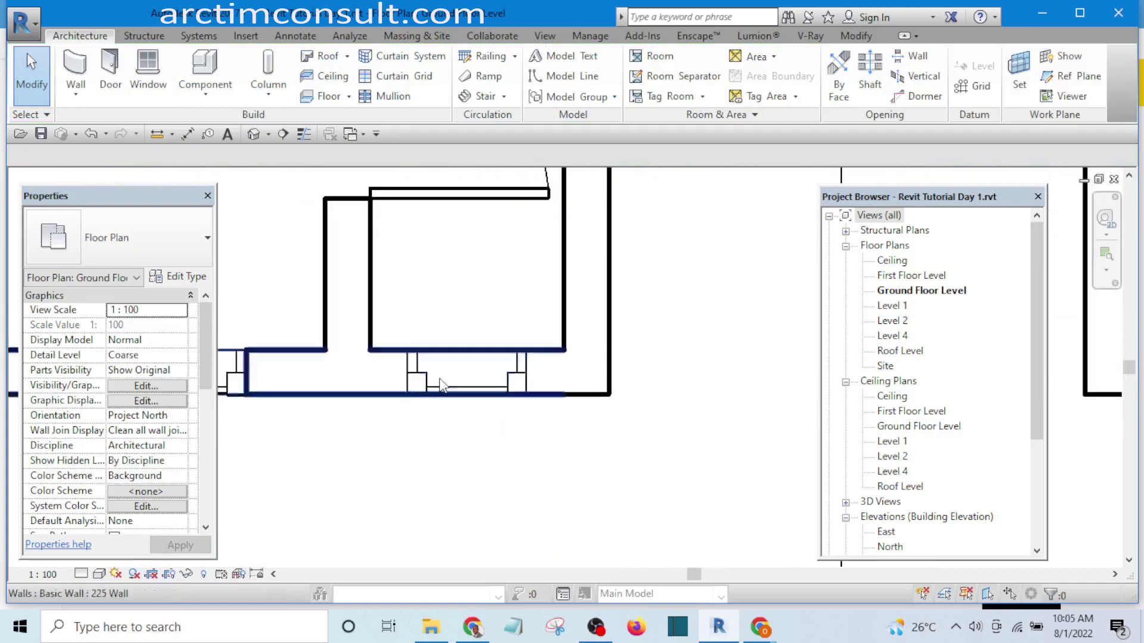
left_click(421, 385)
scroll(423, 386, "down", 4)
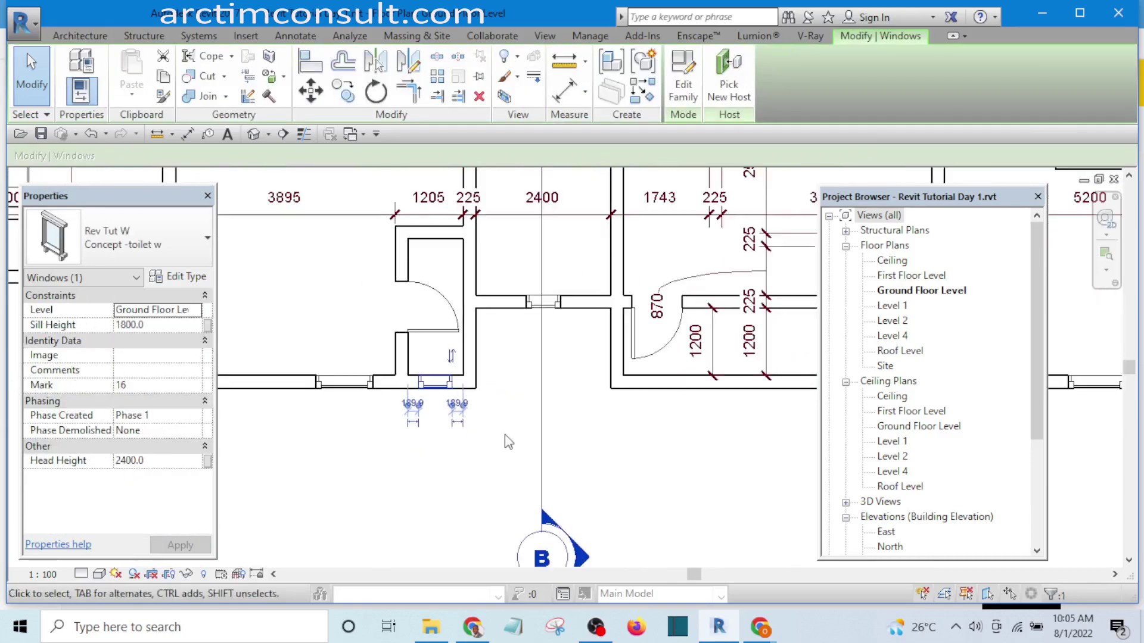
left_click(510, 440)
Step: Place a matching Concept -toilet w window centred in the south wall of the 1800 mm wide room, 600 mm from each side
scroll(427, 386, "up", 4)
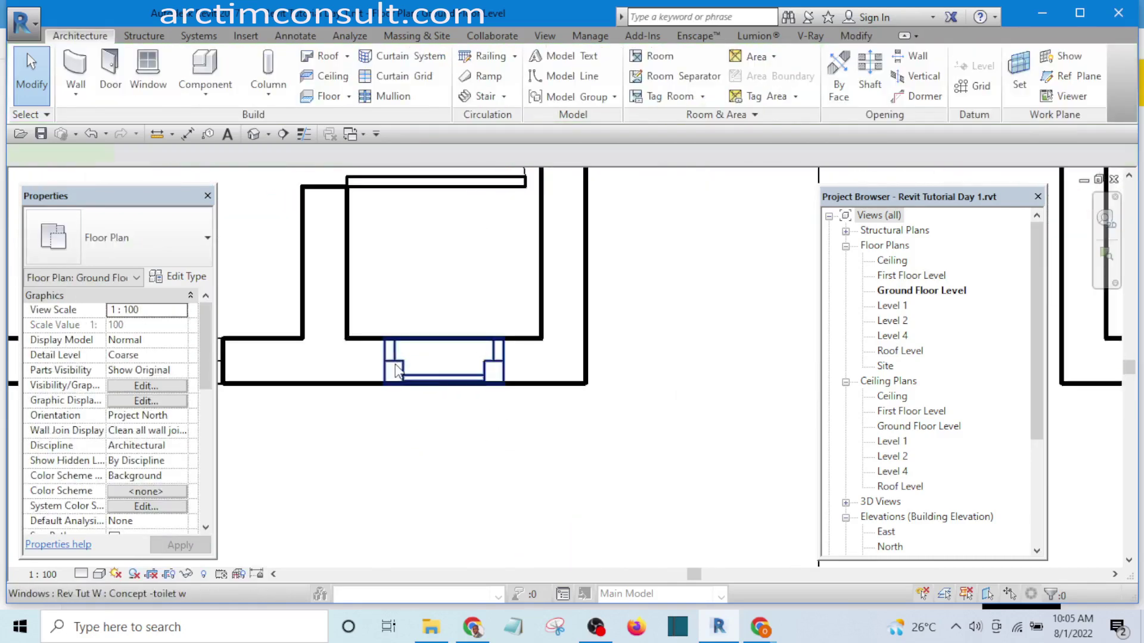
left_click(398, 372)
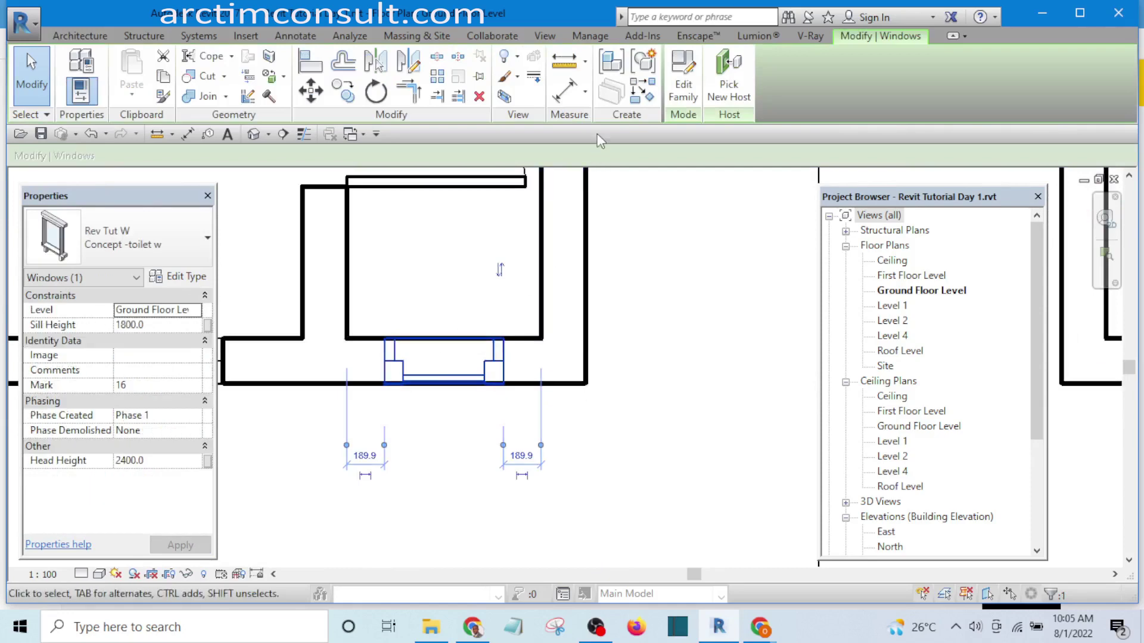
left_click(634, 95)
scroll(465, 399, "down", 6)
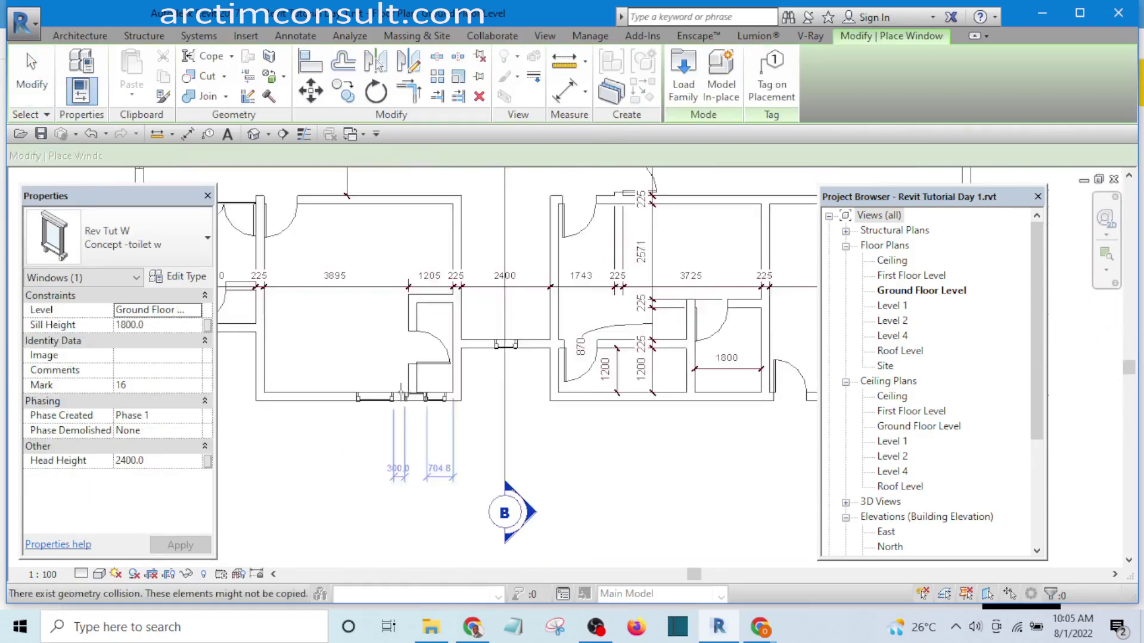
scroll(515, 415, "up", 4)
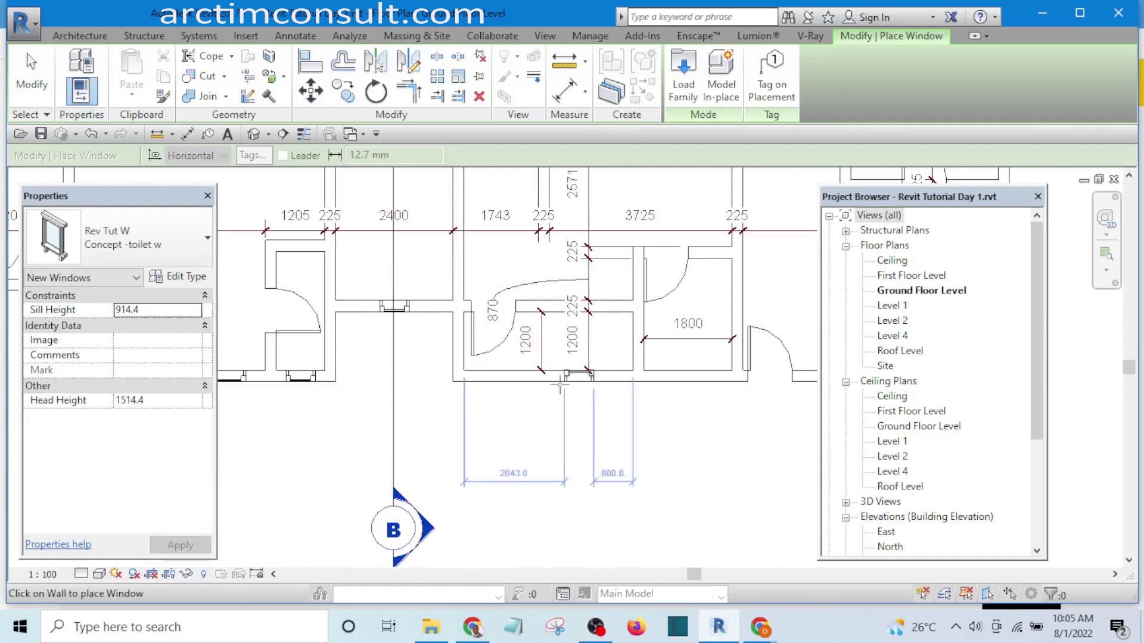
scroll(470, 444, "down", 4)
scroll(603, 421, "up", 5)
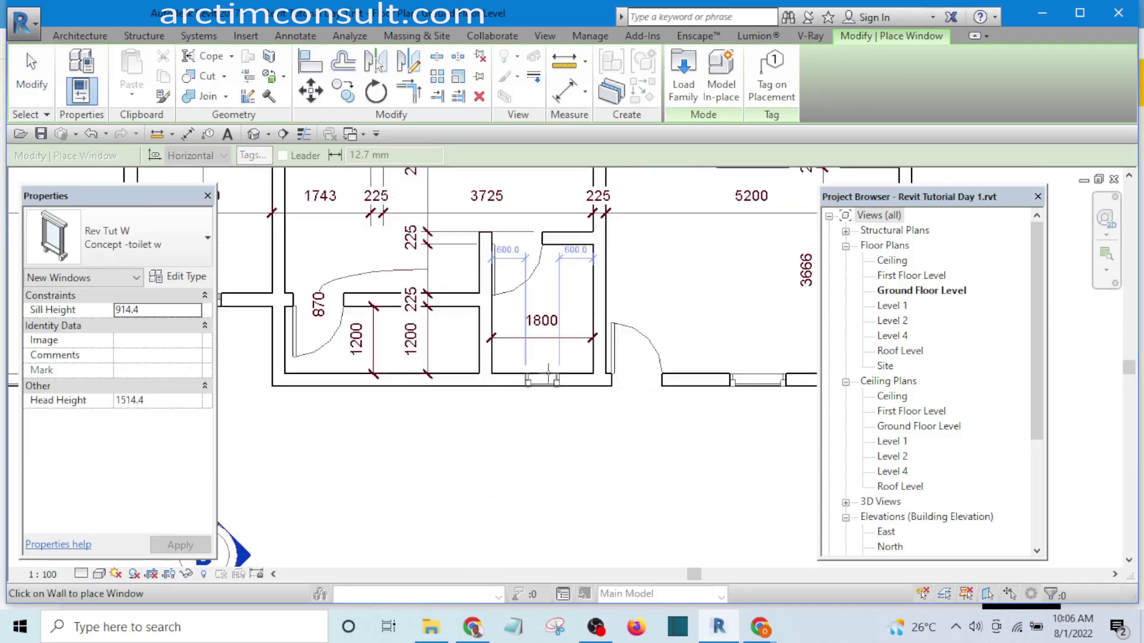
Step: Place a Concept -toilet w window centred in the east outer wall of the 1200 mm deep toilet, 300 mm from each side wall
scroll(548, 371, "down", 4)
scroll(511, 393, "up", 1)
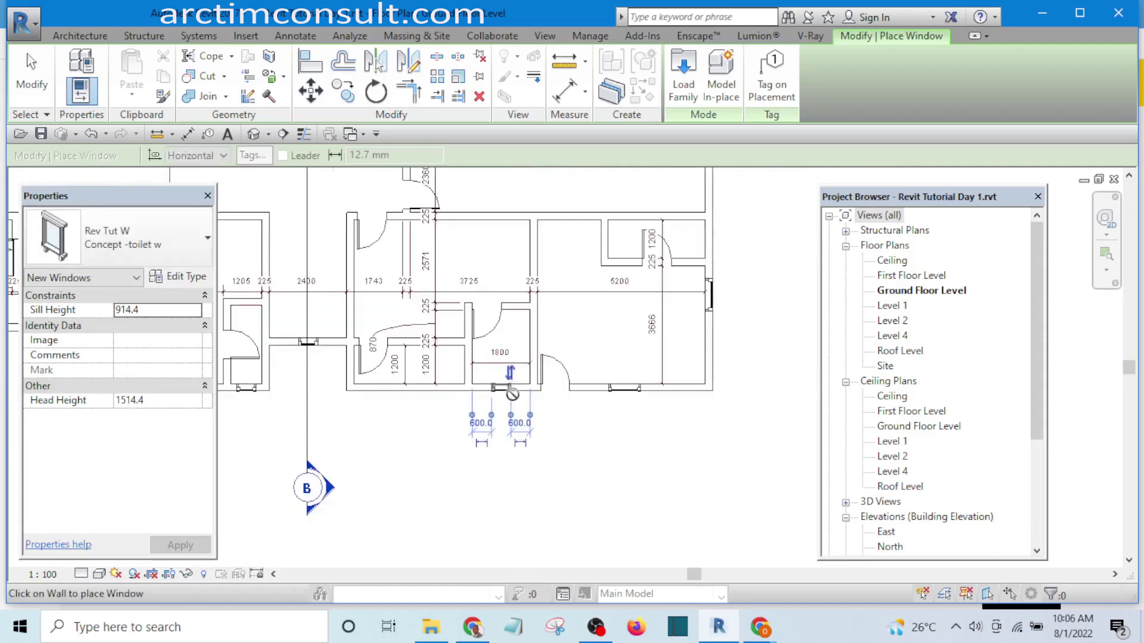
scroll(511, 394, "up", 2)
middle_click_drag(508, 360, 279, 483)
scroll(572, 280, "down", 3)
scroll(487, 327, "up", 5)
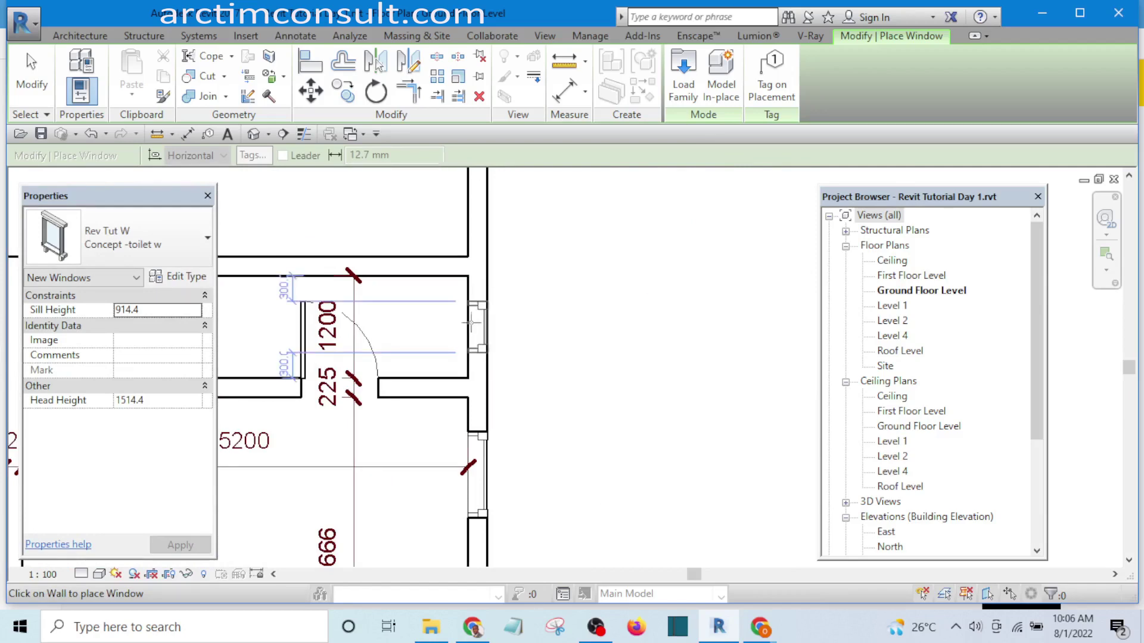
Step: Place a Concept -toilet w window centred in the north wall of the 2400 mm wide room, 900 mm from each side
scroll(560, 401, "down", 4)
scroll(474, 352, "up", 4)
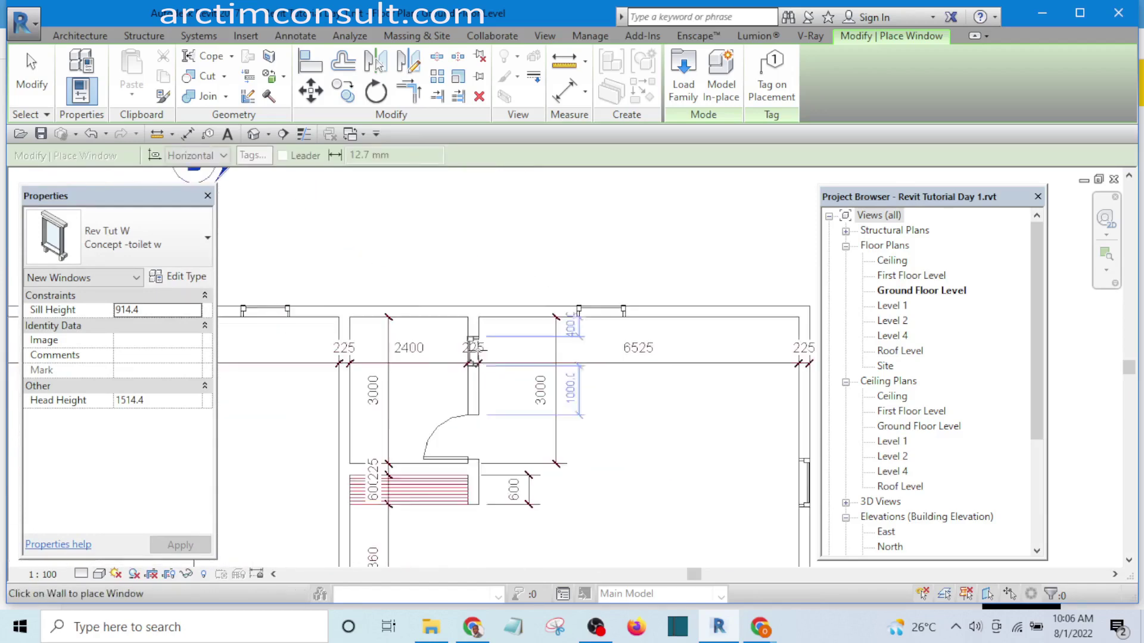
scroll(436, 330, "up", 2)
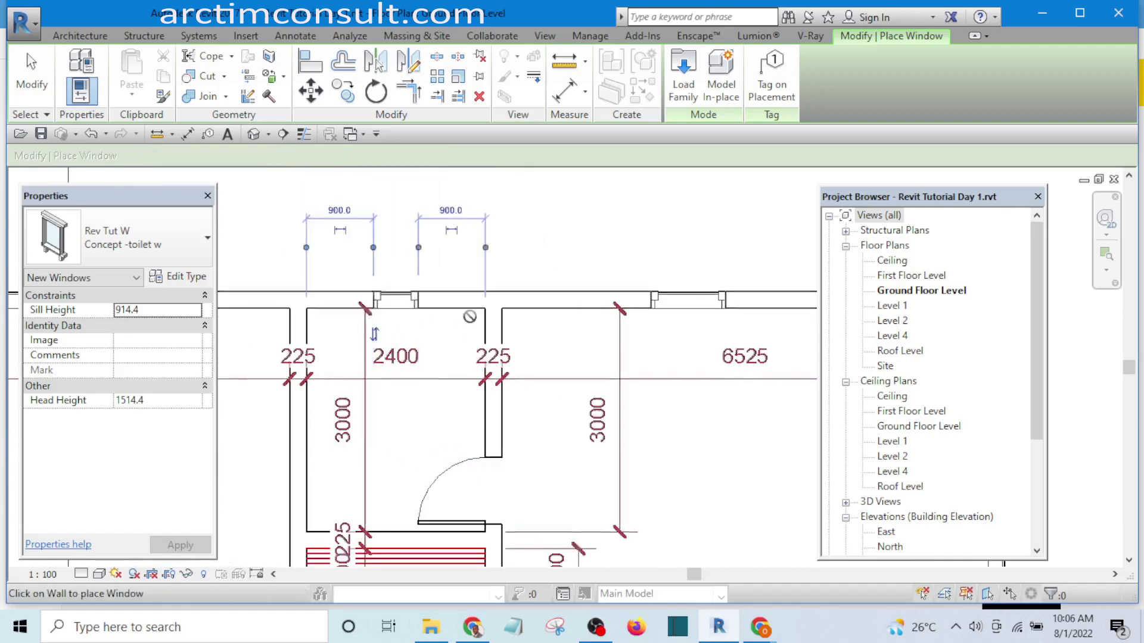
Step: Place a Concept -toilet w window centred in the south wall of the 900 mm deep room at the southwest, 1212.5 mm from each side
scroll(356, 345, "down", 5)
scroll(356, 345, "up", 8)
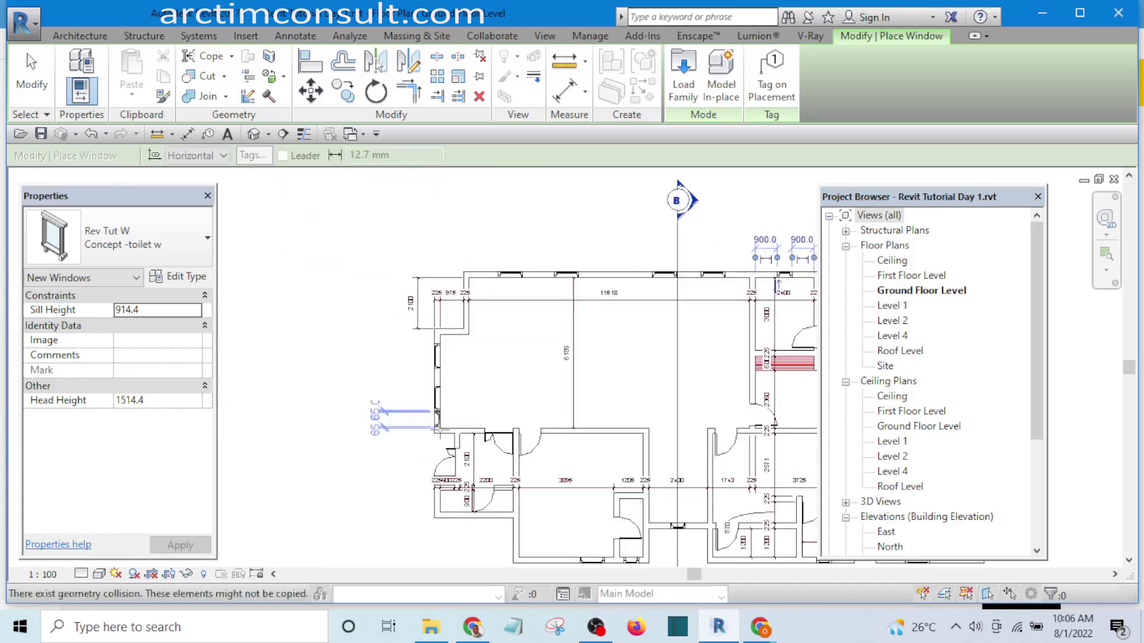
scroll(479, 352, "up", 1)
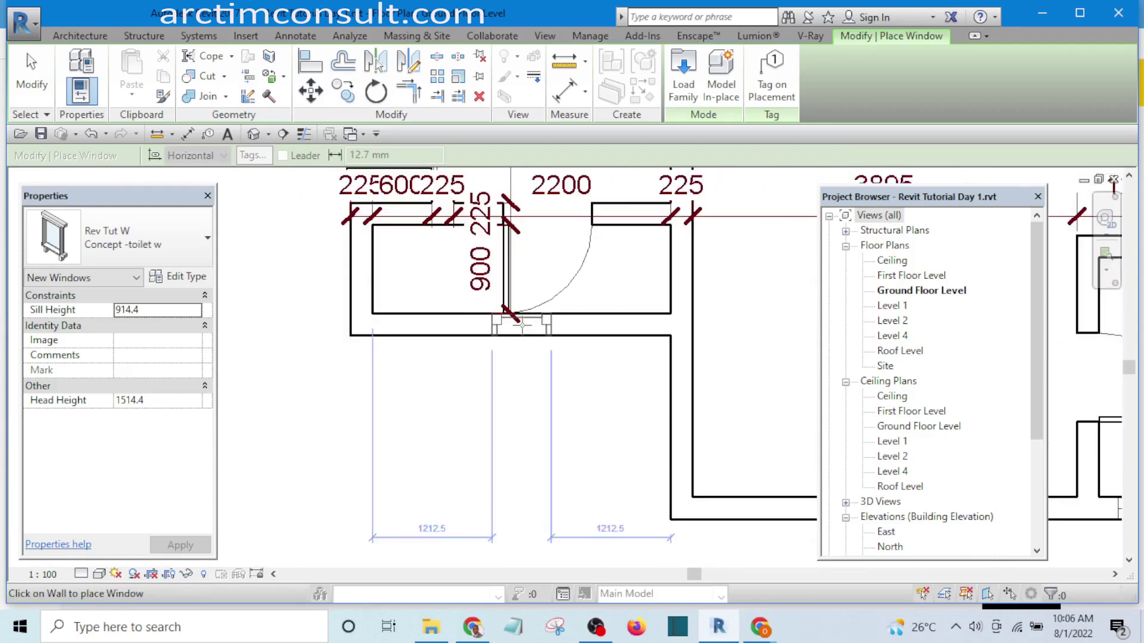
scroll(521, 313, "down", 6)
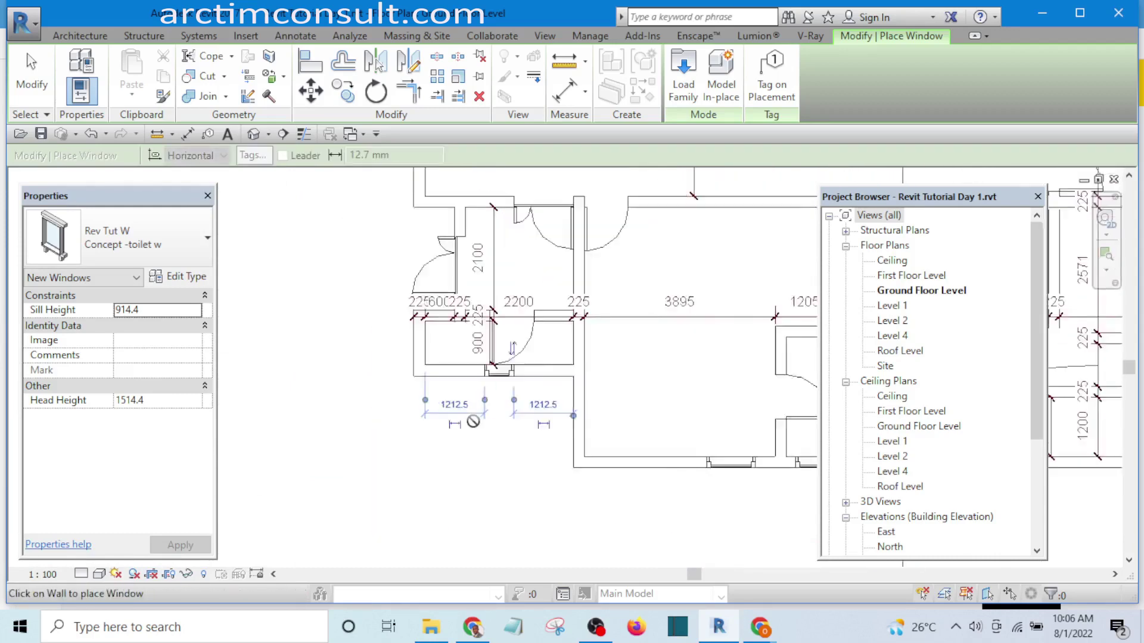
key("Escape")
key("Escape")
Step: Inspect the south outer wall along the 1200 mm deep room, east of the 2400 mm wide recess
scroll(525, 449, "up", 2)
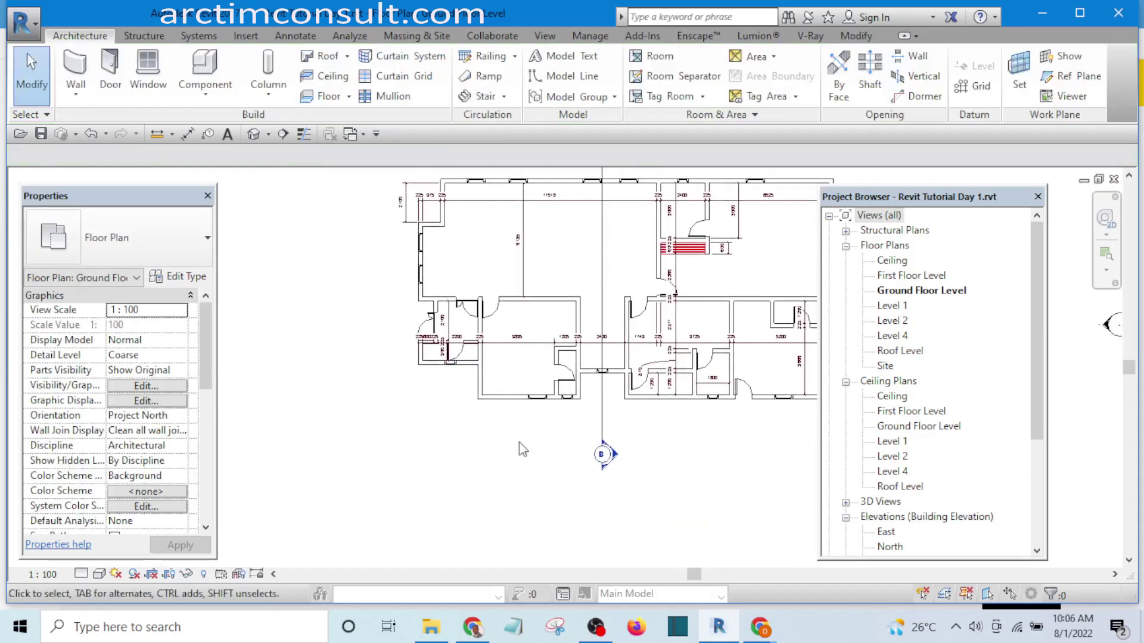
middle_click_drag(462, 425, 427, 454)
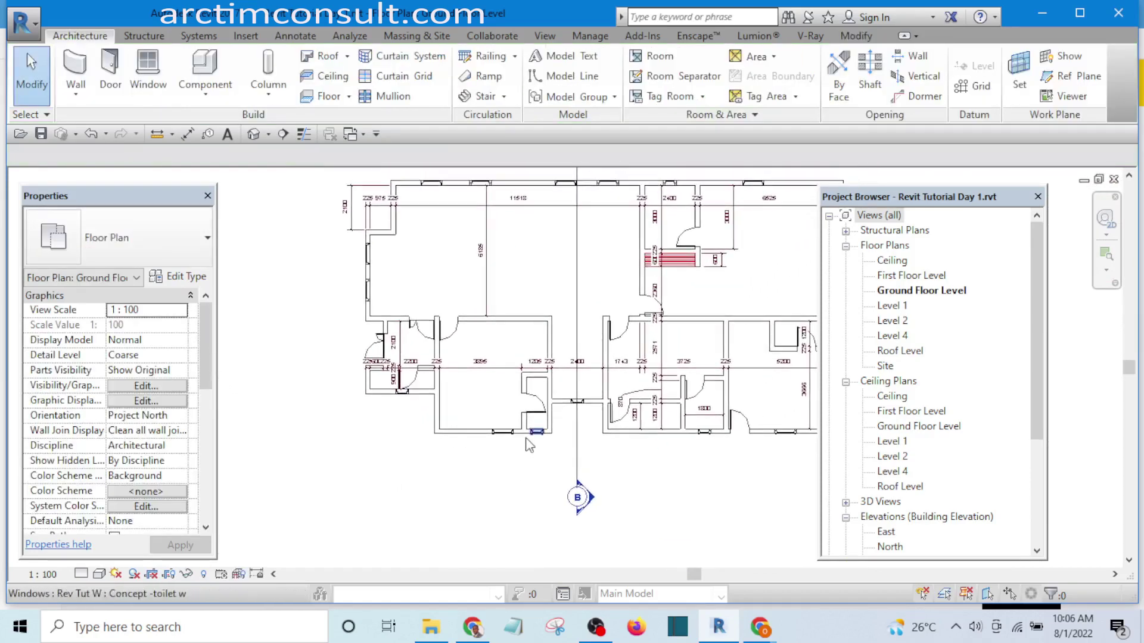
scroll(554, 423, "up", 3)
scroll(589, 426, "up", 4)
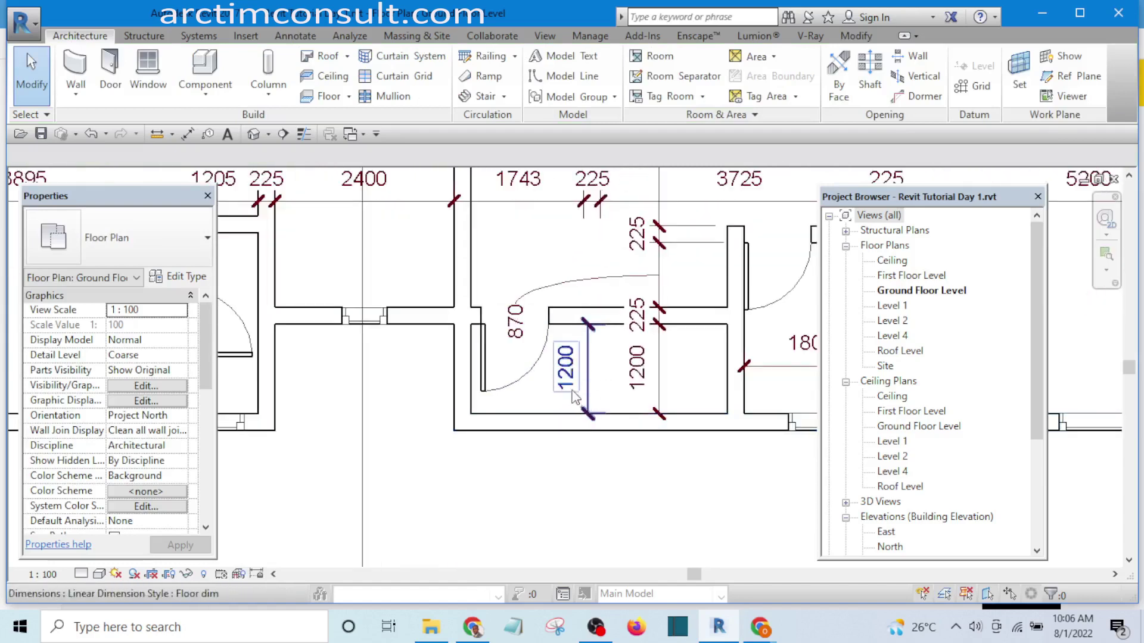
left_click(563, 424)
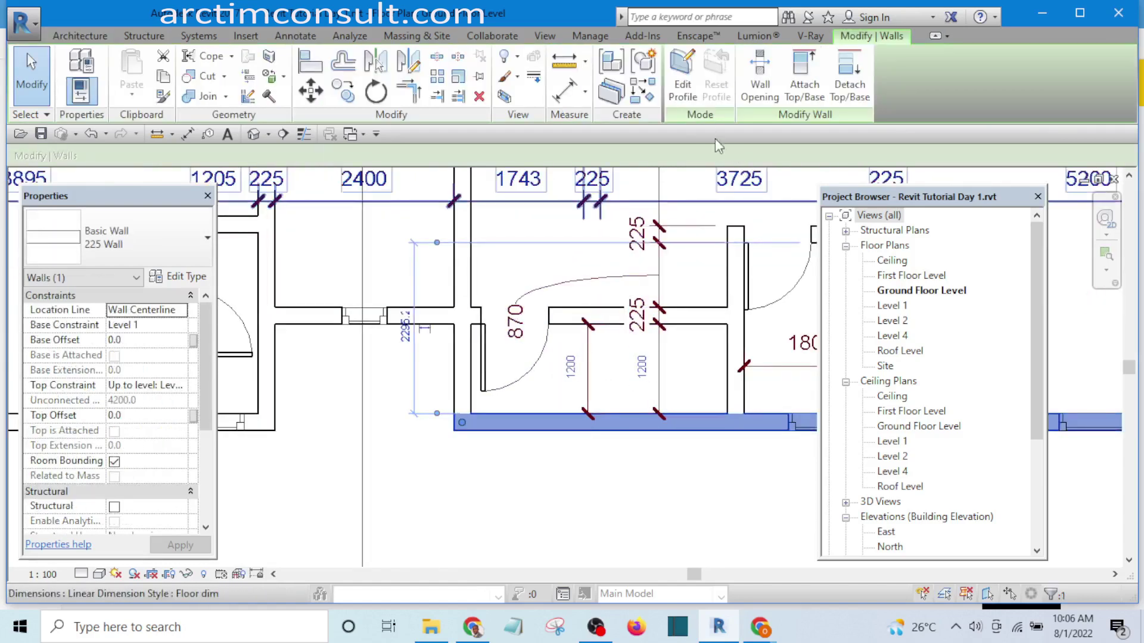
left_click(606, 467)
scroll(572, 453, "down", 3)
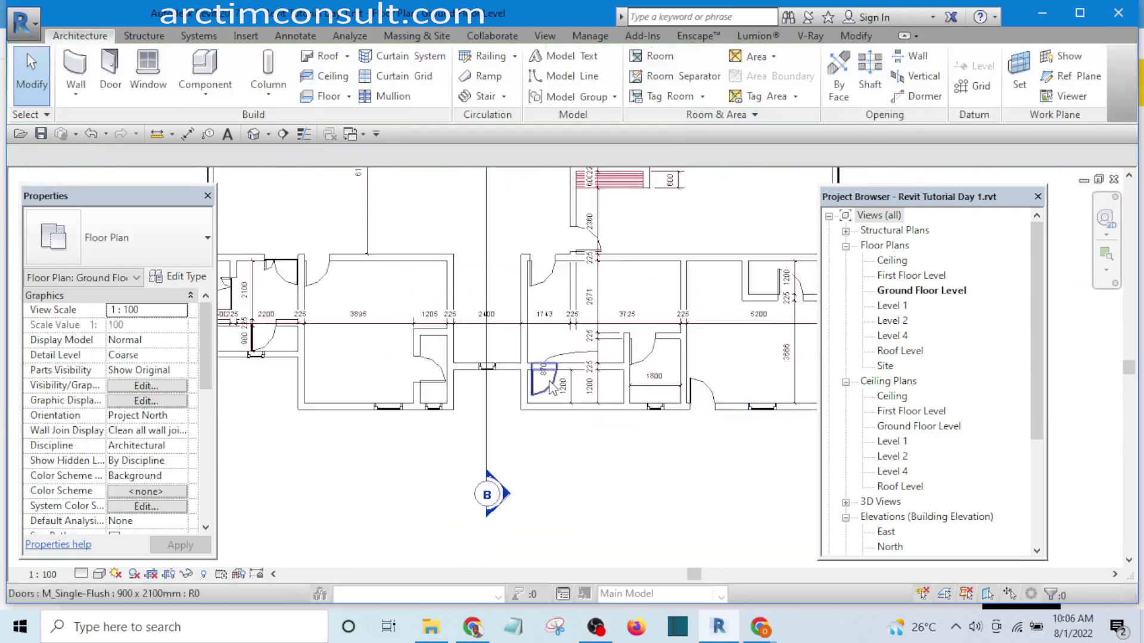
scroll(559, 437, "up", 2)
scroll(556, 436, "up", 4)
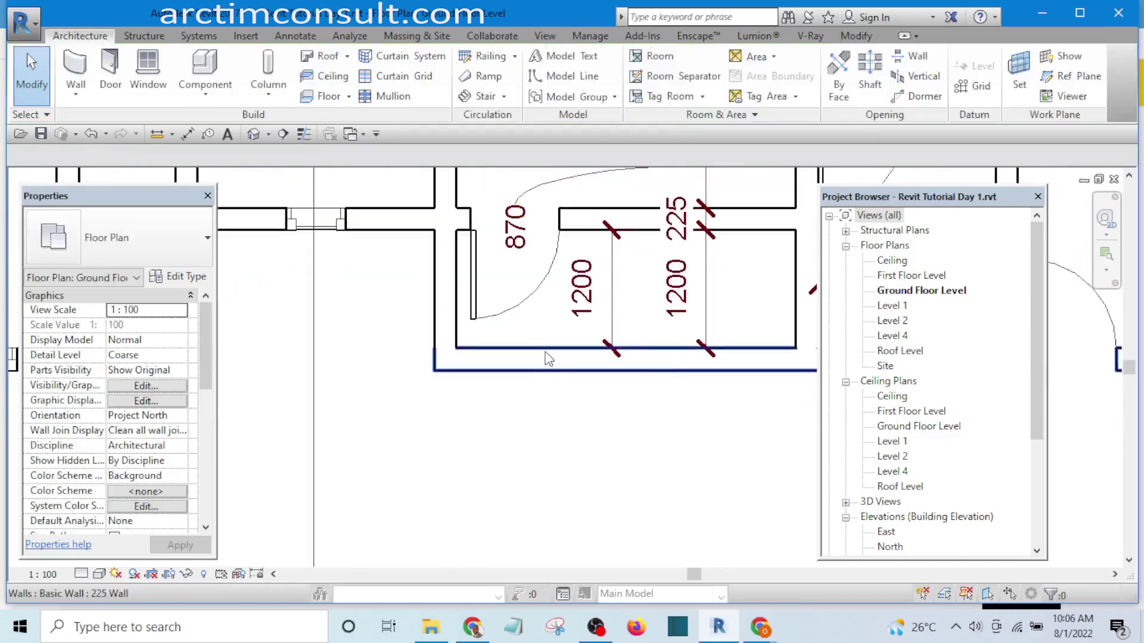
scroll(547, 364, "down", 4)
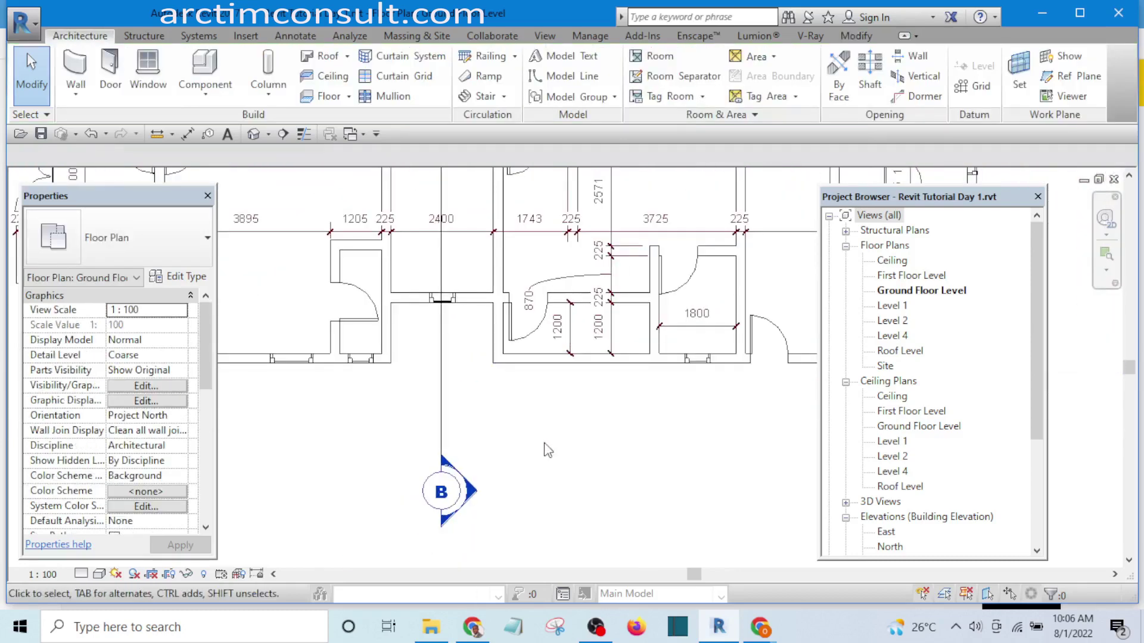
Step: Open the profile of the south outer wall at the 1200 mm deep room for editing in the South elevation
left_click(545, 358)
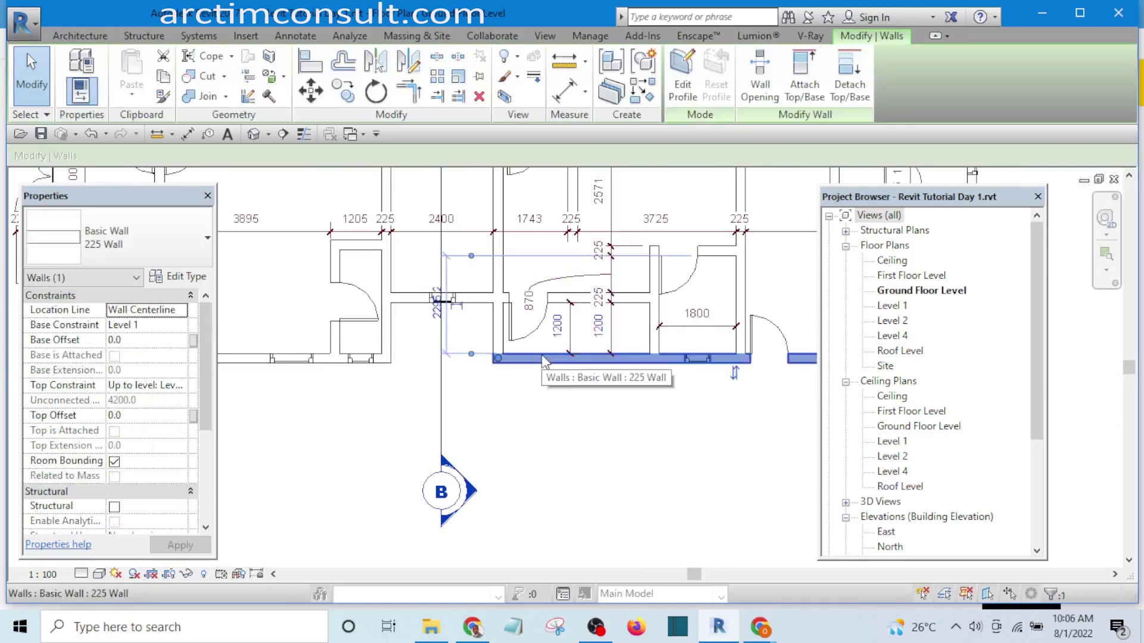
left_click(680, 77)
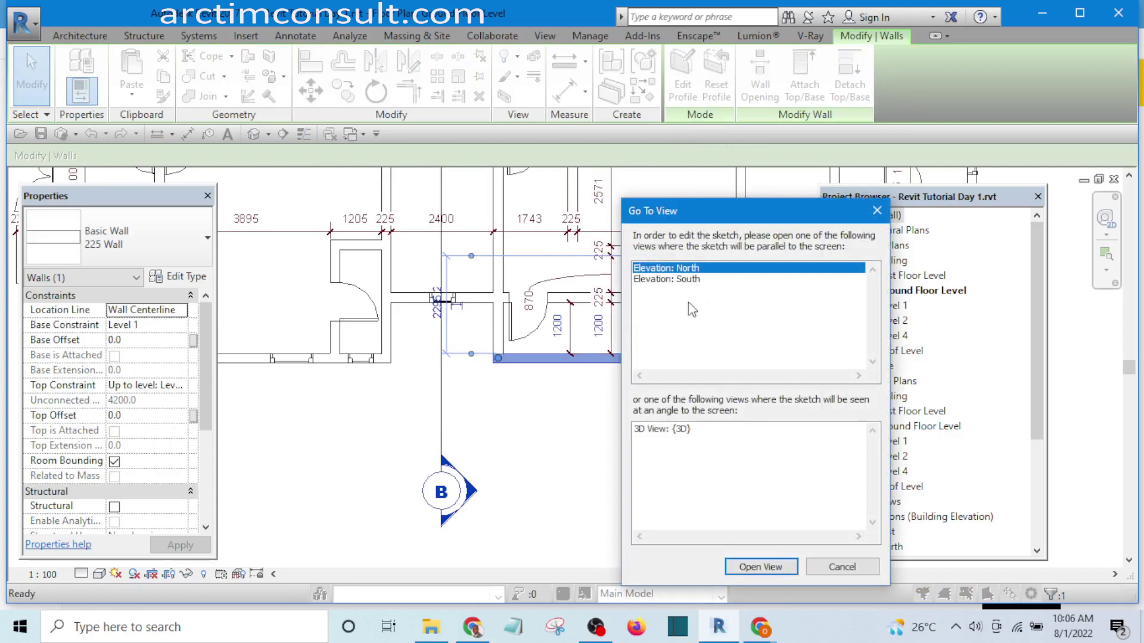
left_click(683, 280)
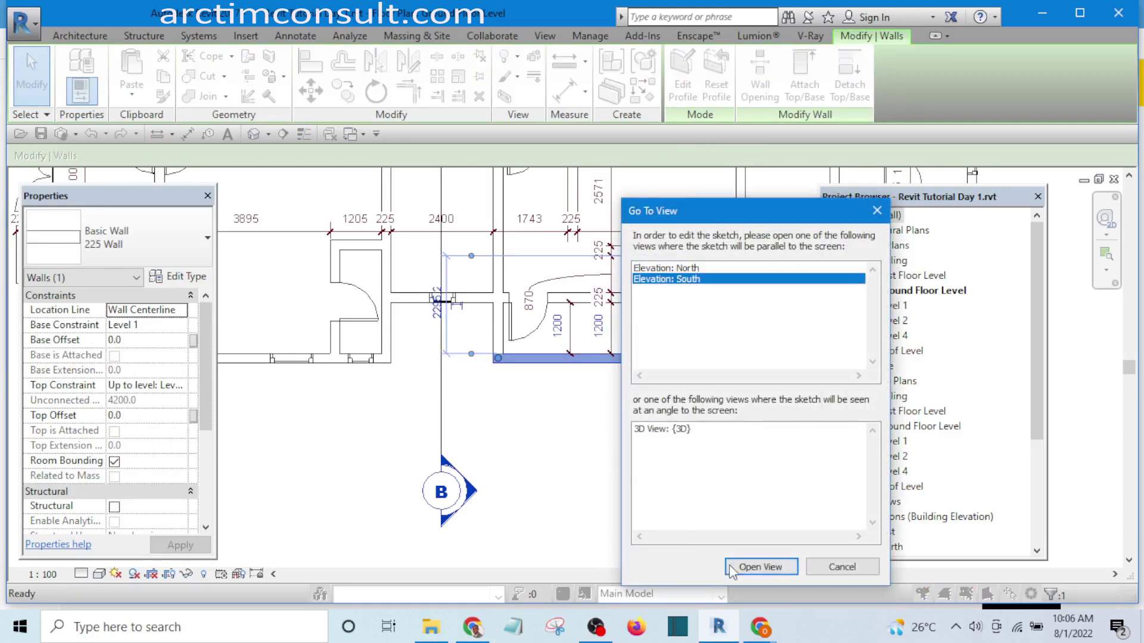
left_click(748, 567)
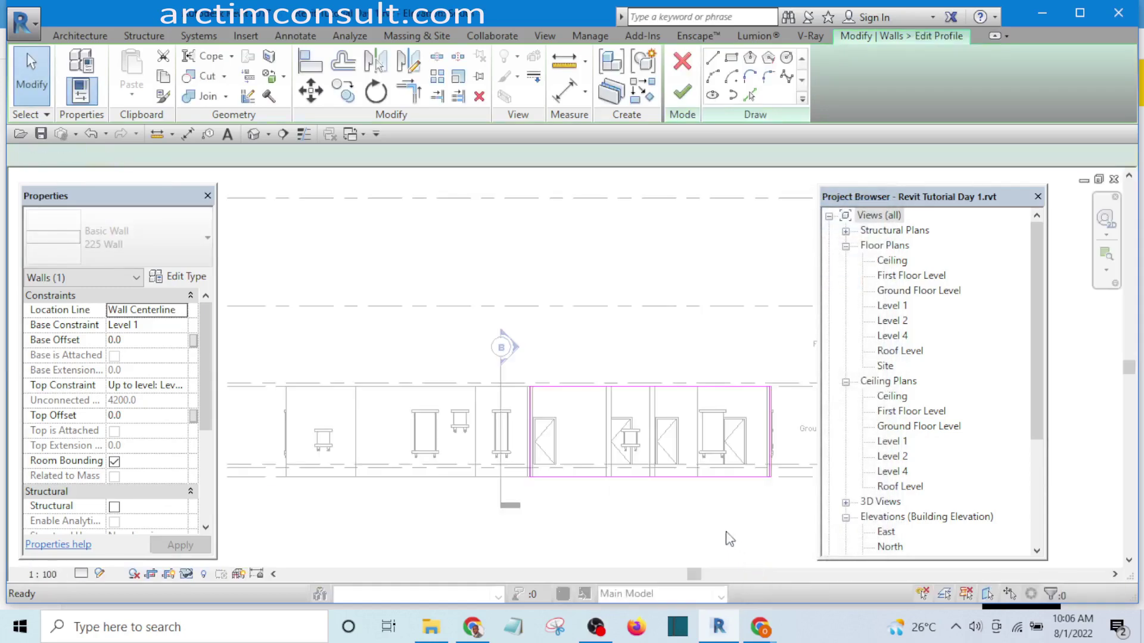
scroll(623, 474, "up", 5)
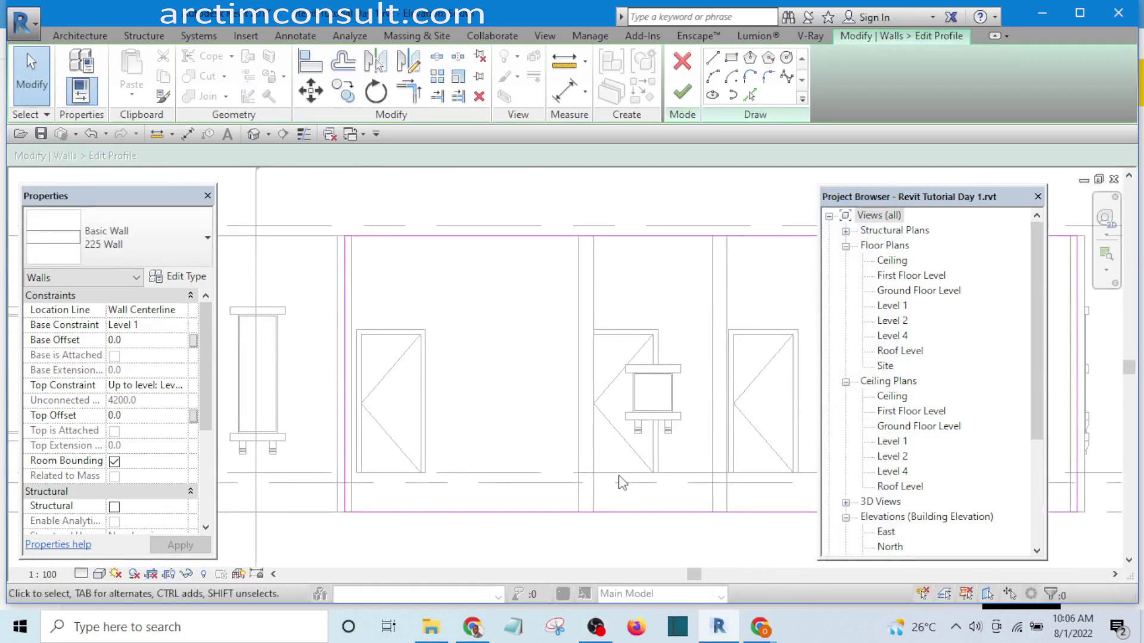
scroll(619, 477, "down", 2)
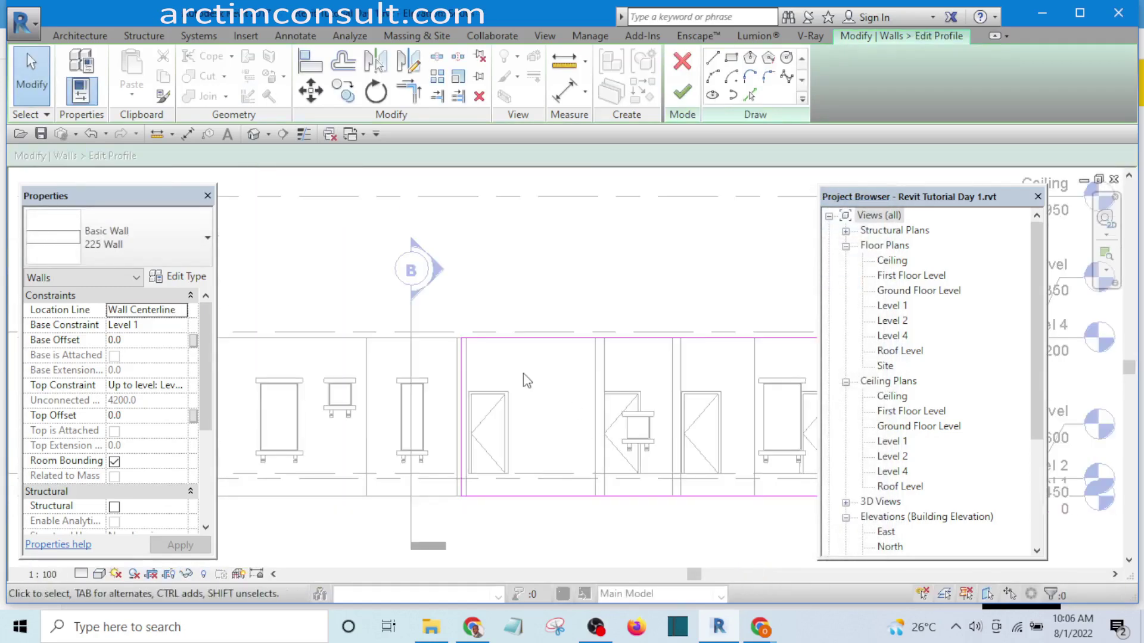
Step: Sketch a rectangle about 3038 mm high across the wall's west end, reaching about 3556 mm in from that end
left_click(731, 58)
scroll(455, 384, "up", 2)
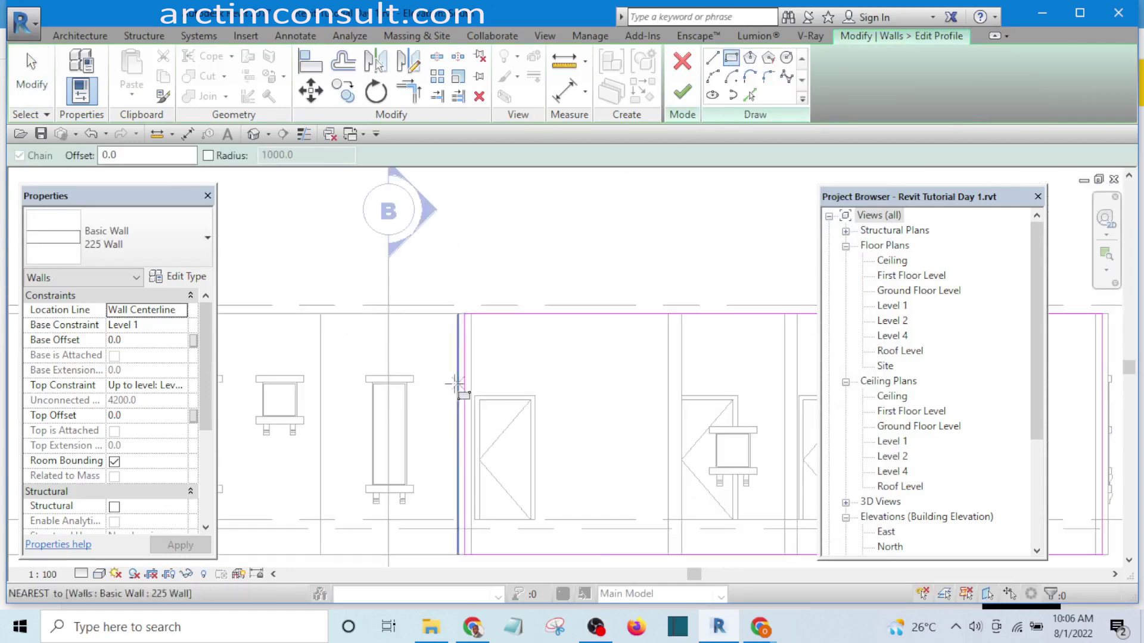
scroll(440, 353, "up", 1)
scroll(605, 429, "down", 3)
scroll(611, 447, "up", 2)
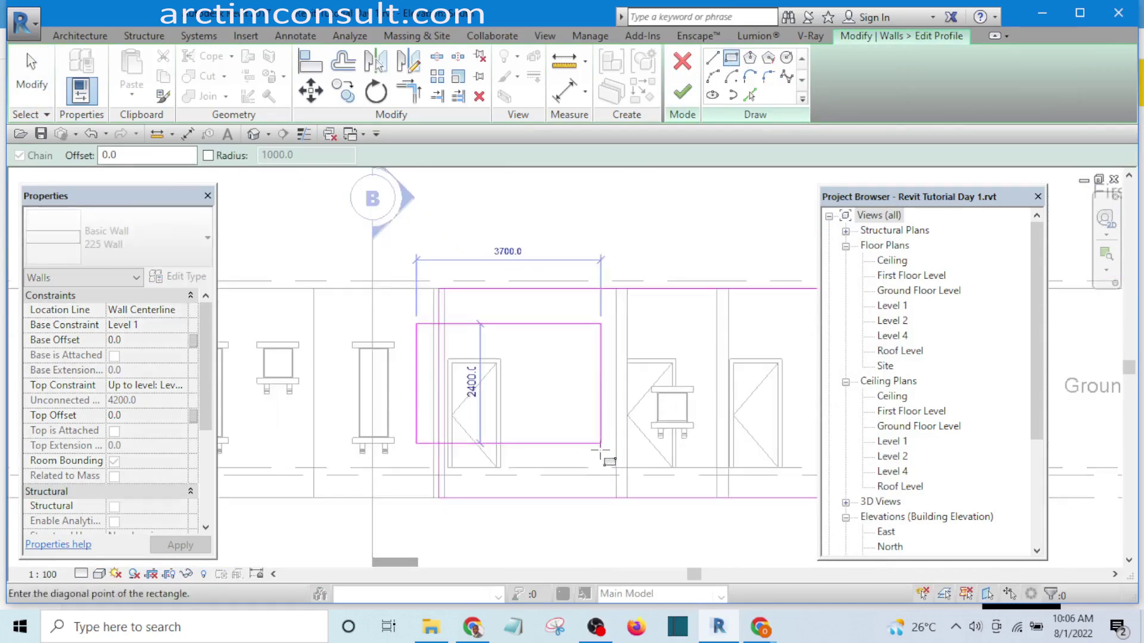
left_click(620, 480)
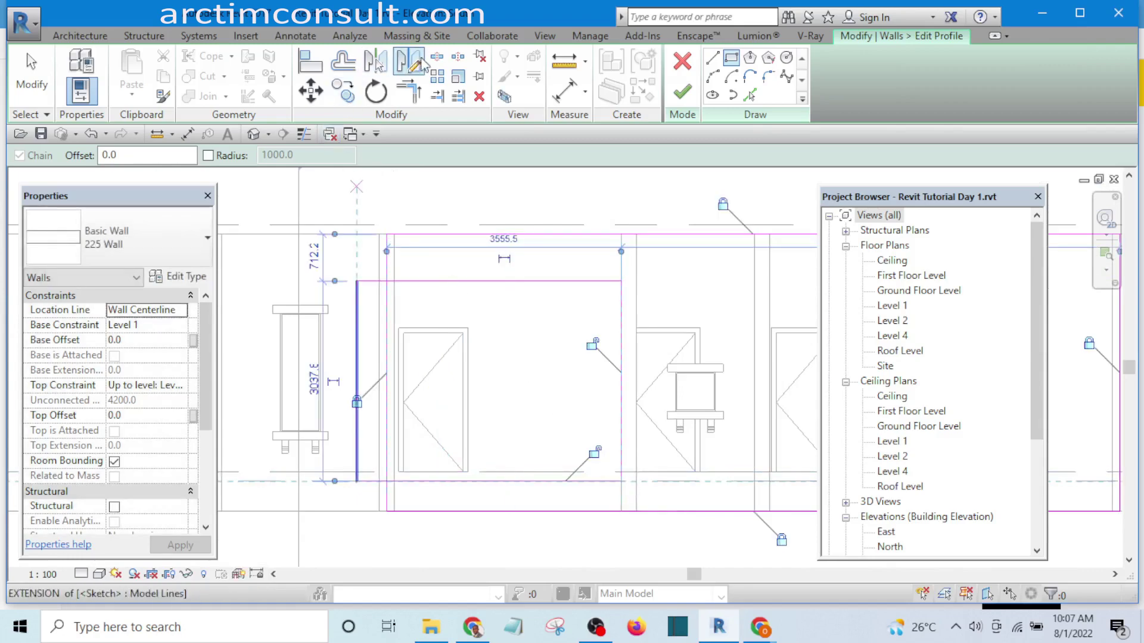
Step: Trim the rectangle's upper and lower lines into the wall's west edge so the opening joins the wall outline
left_click(436, 57)
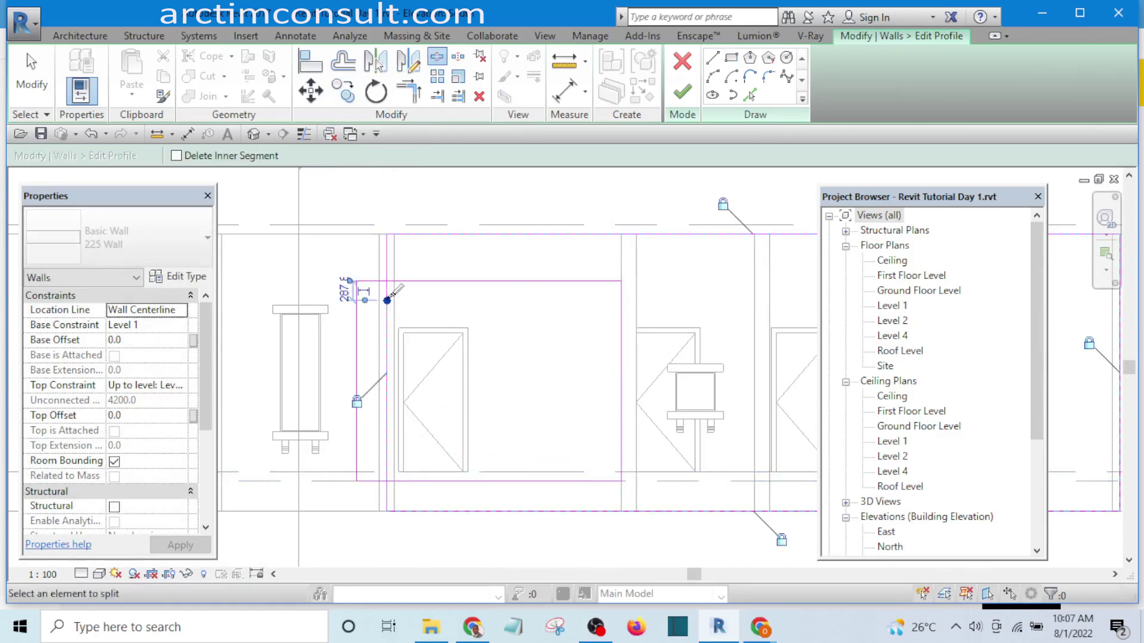
left_click(409, 91)
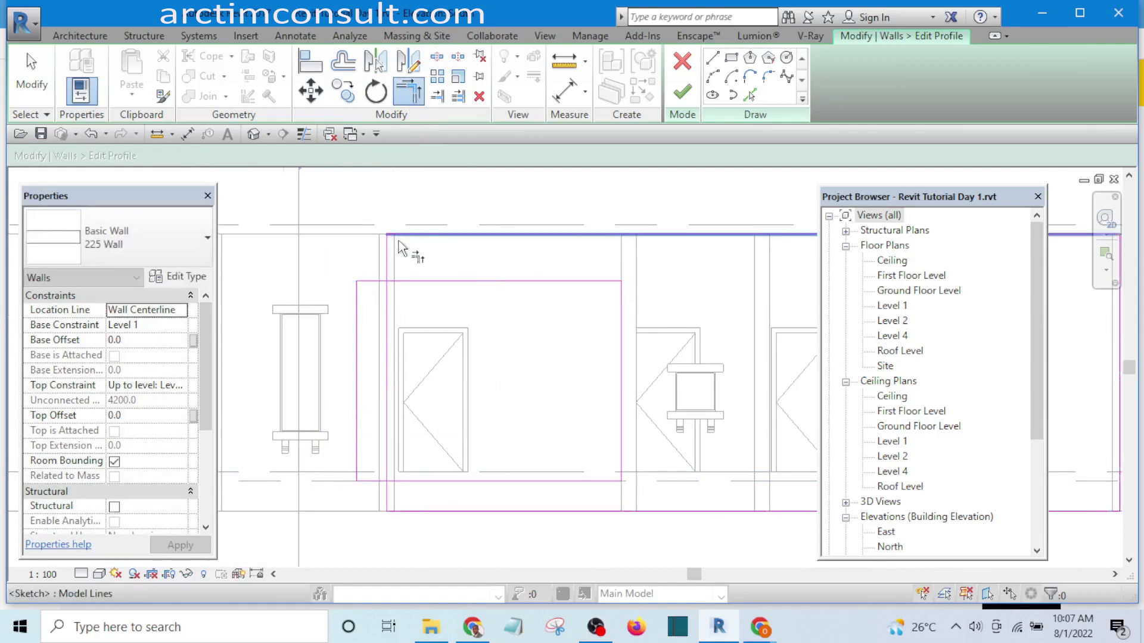
scroll(405, 244, "up", 2)
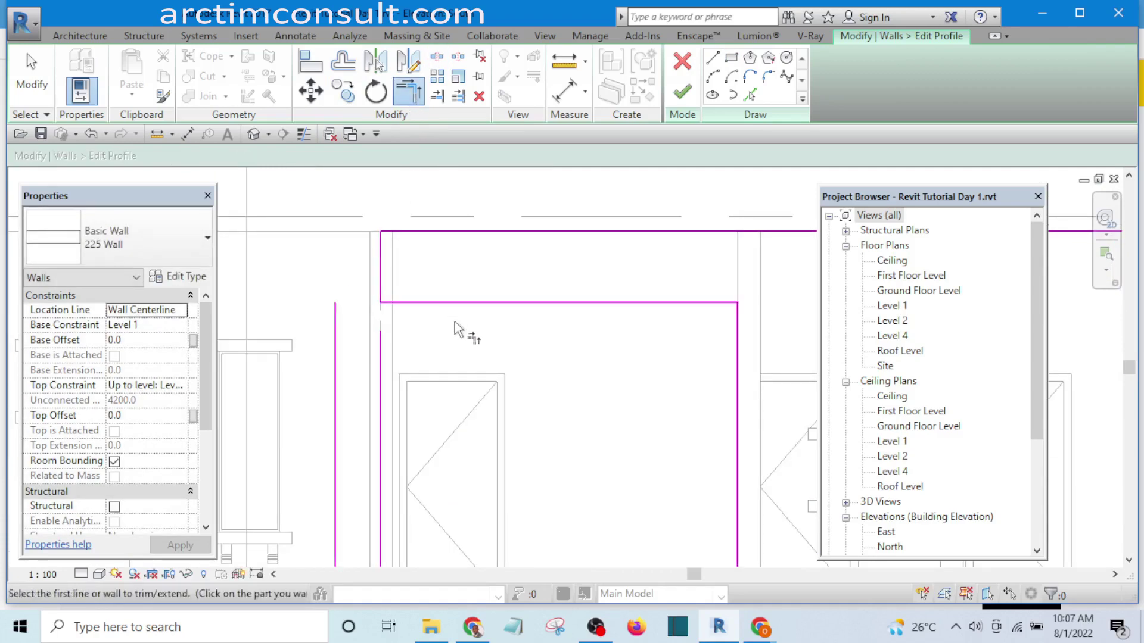
middle_click_drag(460, 330, 463, 195)
scroll(426, 494, "up", 1)
left_click(430, 473)
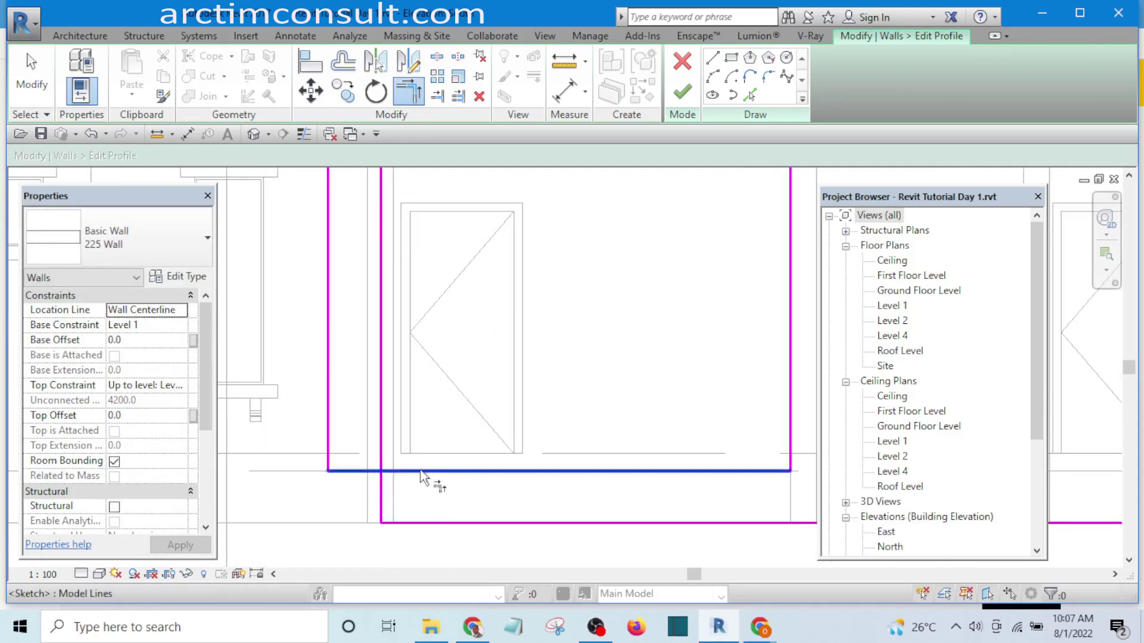
left_click(385, 500)
scroll(417, 491, "down", 1)
key("Escape")
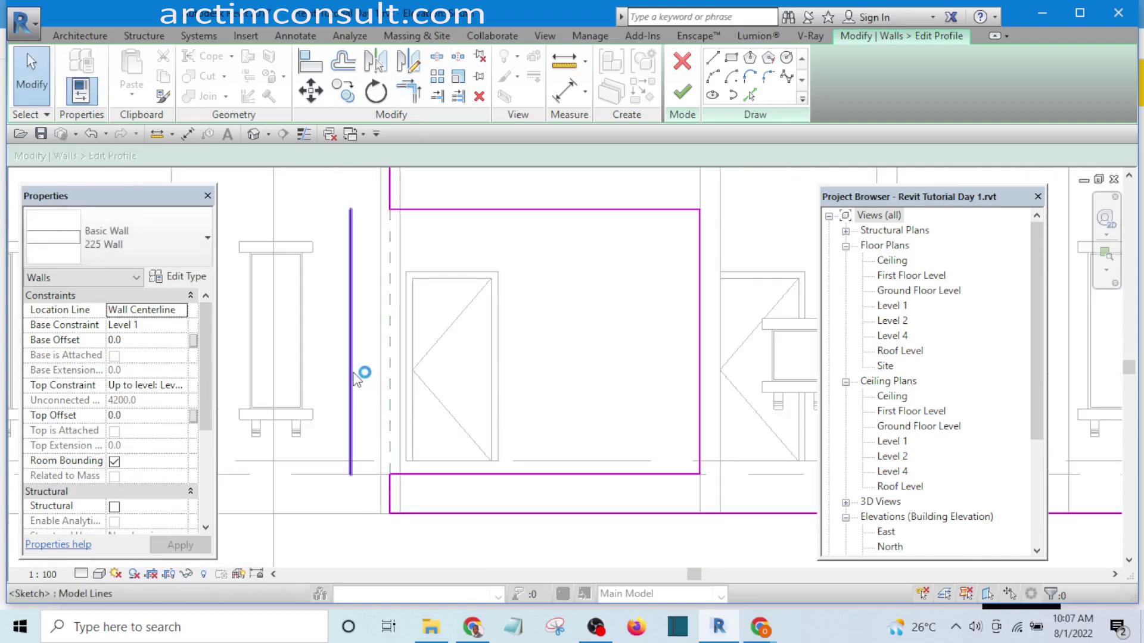
Step: Delete the leftover vertical sketch line outside the wall's west end
left_click(353, 377)
key("Delete")
scroll(507, 384, "down", 3)
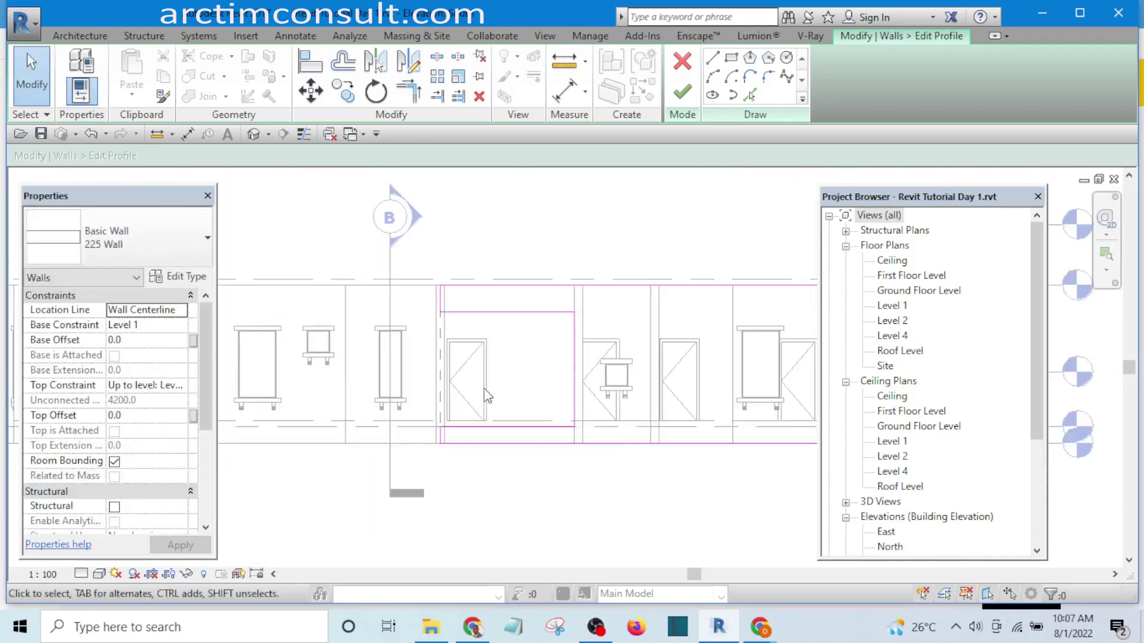
Step: Add an aligned dimension from the opening's upper edge to the Ground Floor Level
scroll(523, 378, "up", 2)
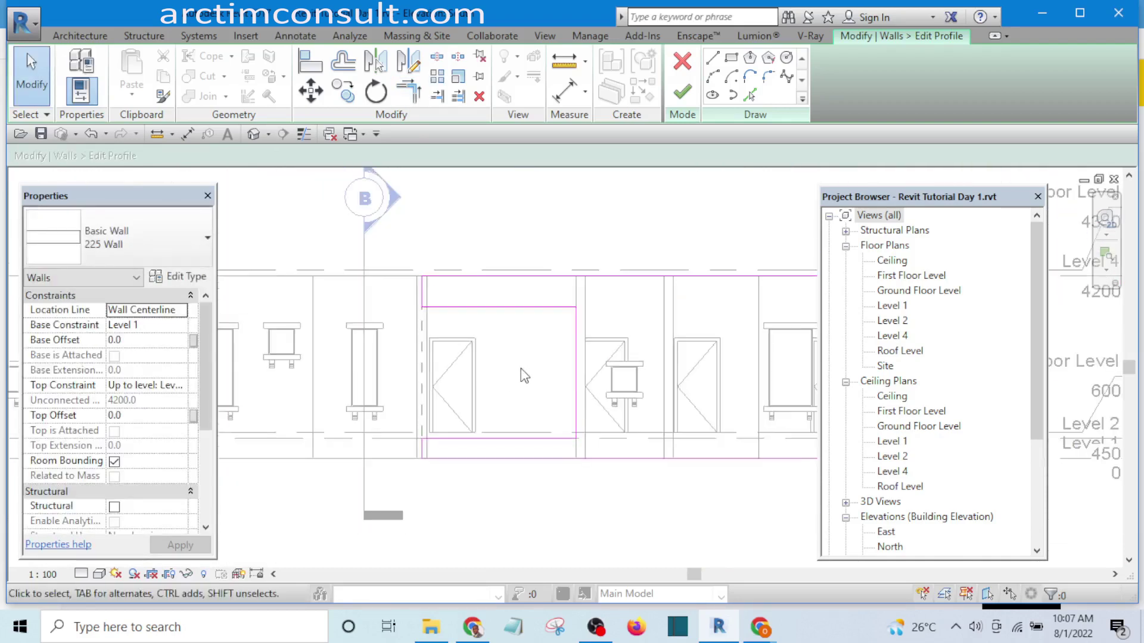
scroll(520, 294, "up", 1)
key("d")
key("i")
left_click(530, 297)
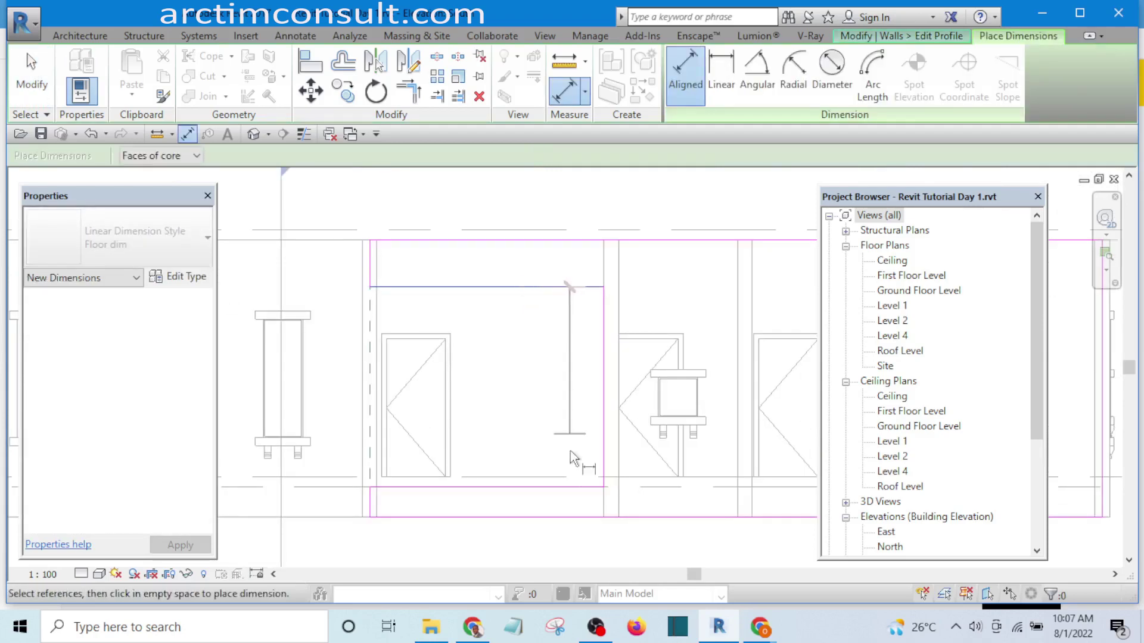
left_click(535, 478)
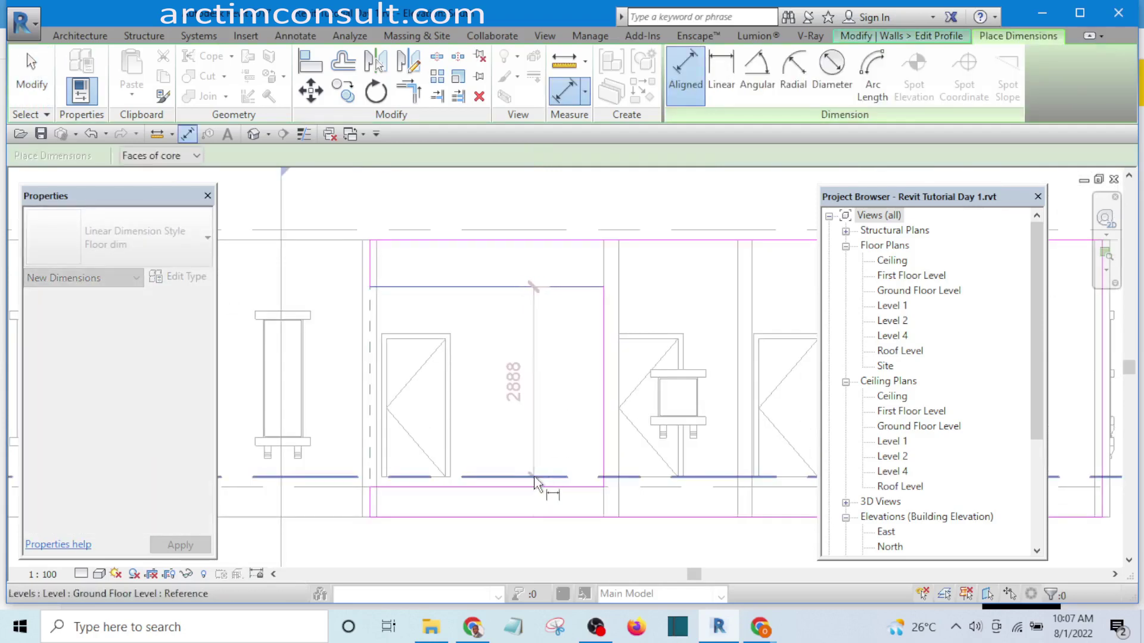
scroll(527, 453, "down", 1)
scroll(530, 415, "up", 1)
left_click(530, 415)
key("Escape")
key("Escape")
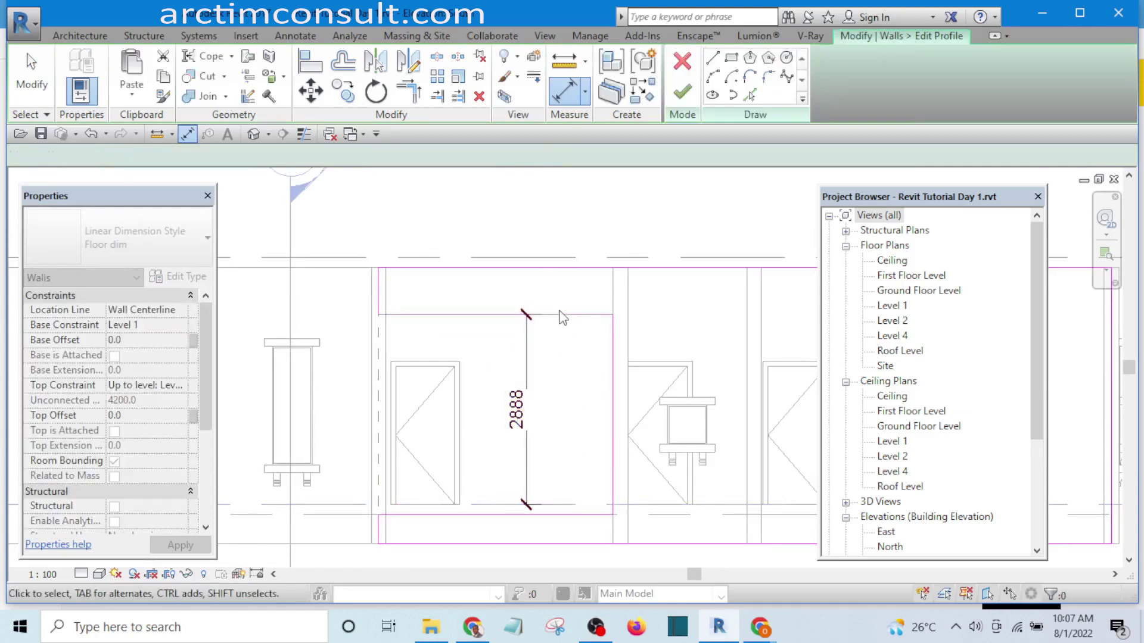
Step: Set the opening's upper edge to 2700 mm above the Ground Floor Level and finish the wall profile edit
left_click(562, 315)
left_click(520, 411)
left_click(519, 409)
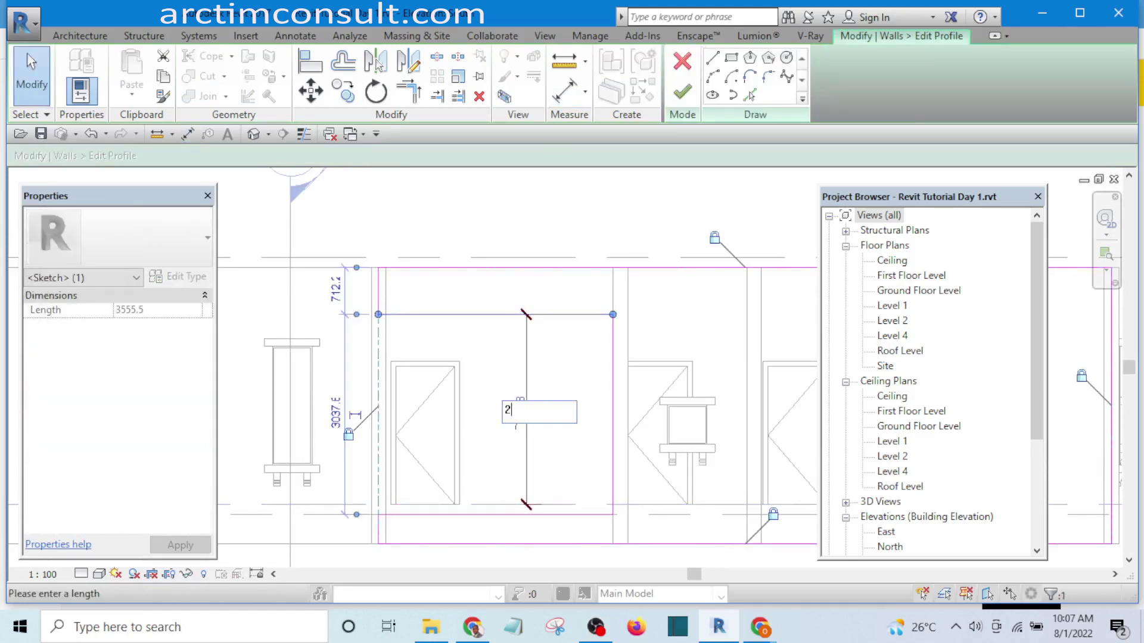
key("Return")
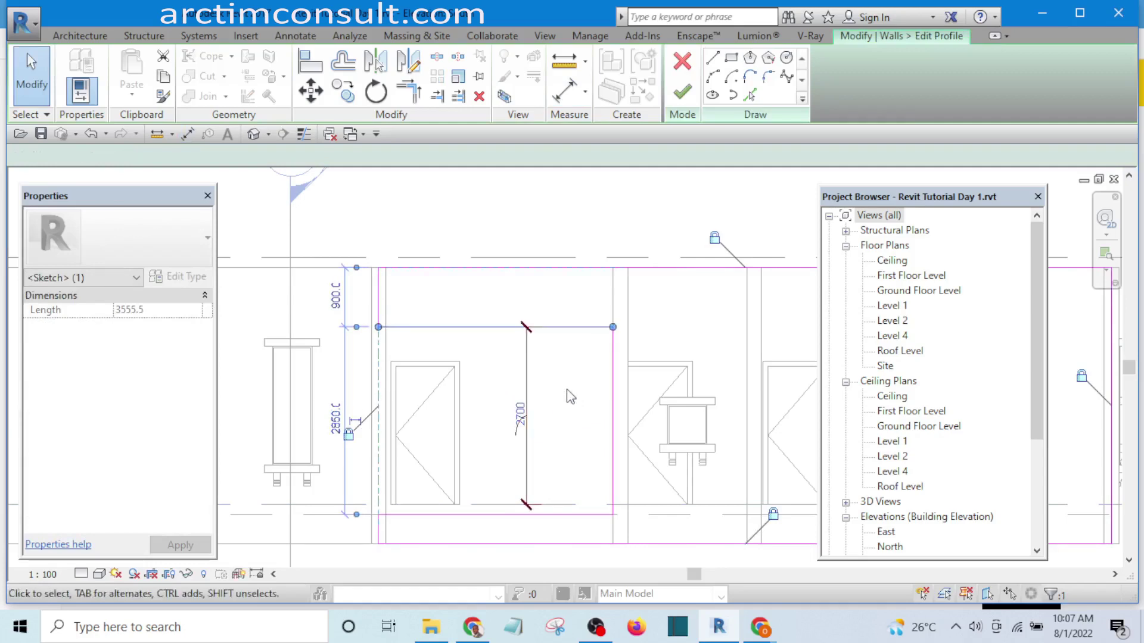
left_click(563, 396)
scroll(549, 383, "down", 1)
scroll(423, 327, "up", 5)
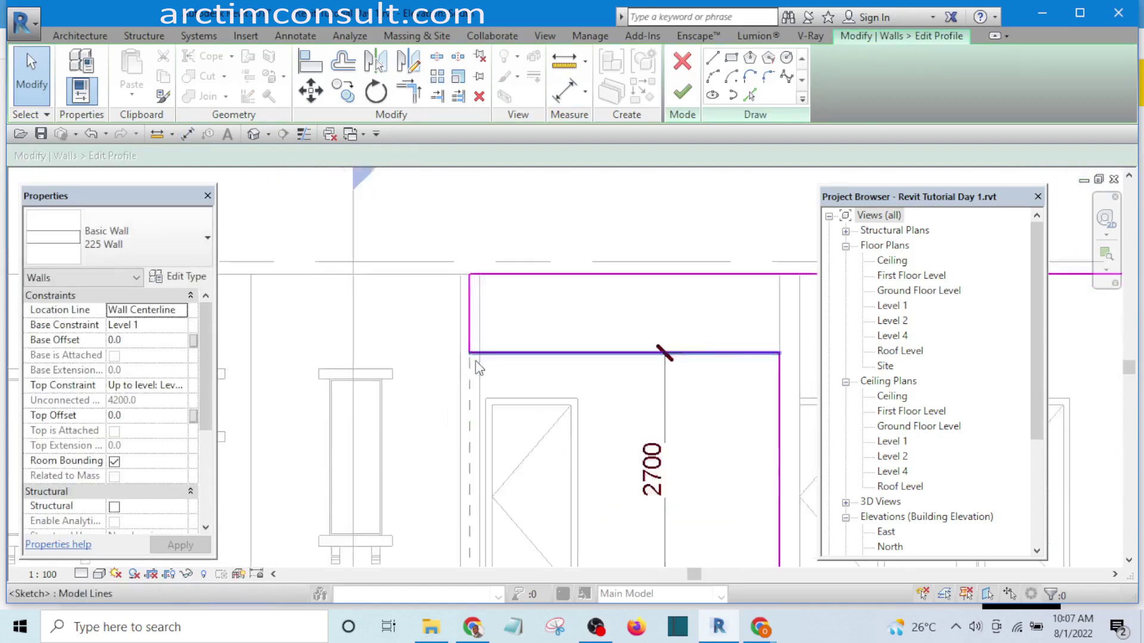
scroll(422, 328, "down", 2)
scroll(422, 329, "down", 2)
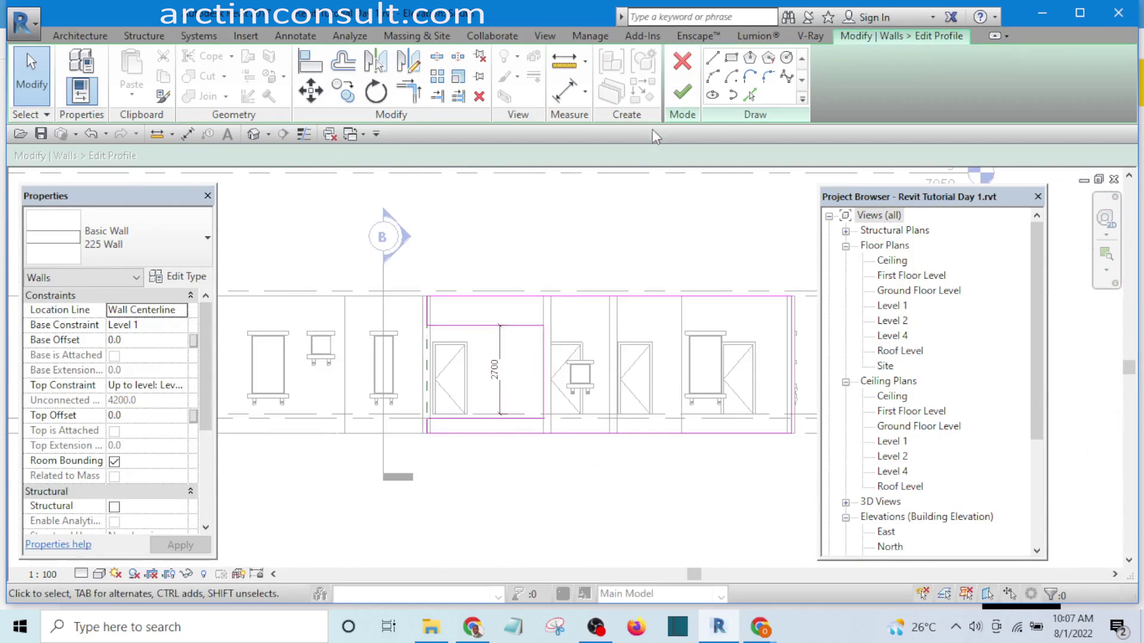
left_click(682, 95)
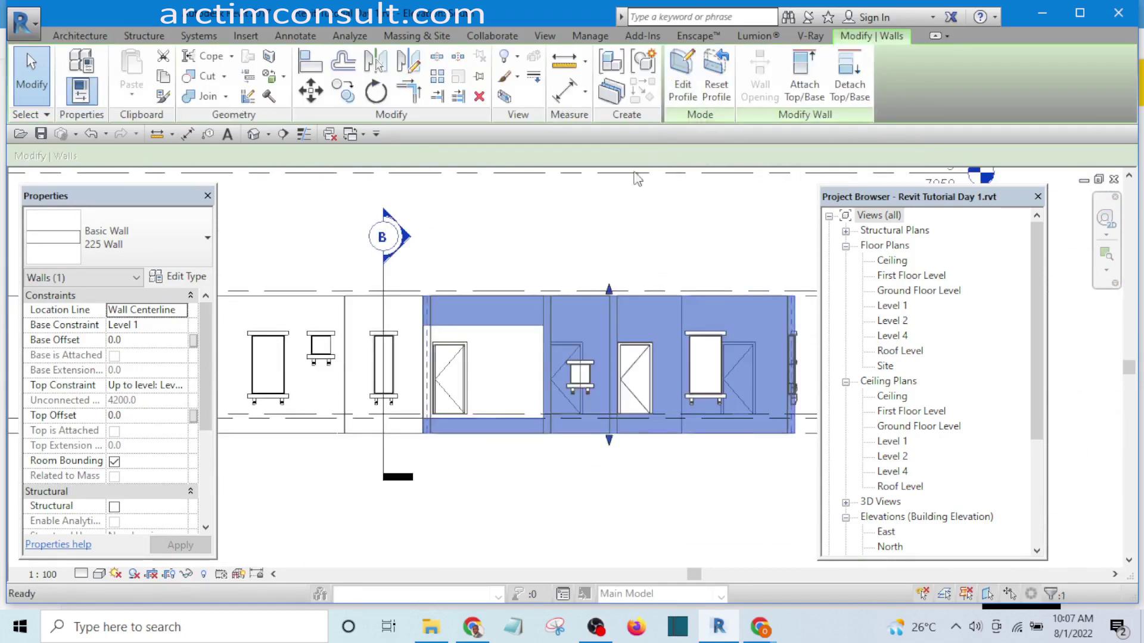
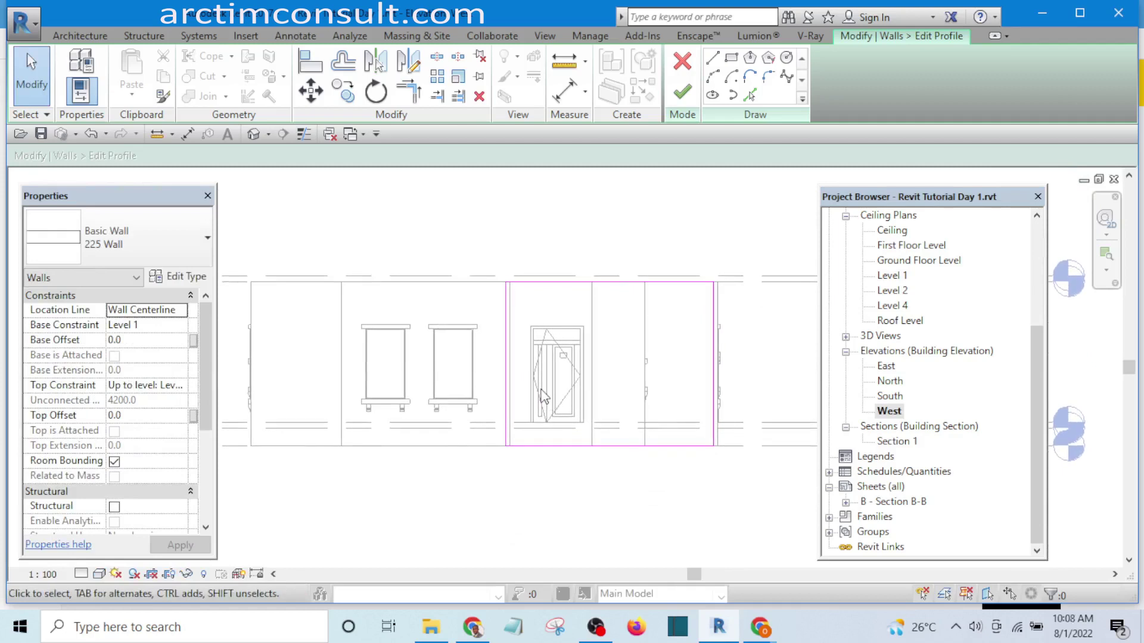
Step: Switch from the West to the East elevation with the other wall's profile sketch still open
scroll(656, 393, "down", 2)
middle_click_drag(693, 399, 704, 412)
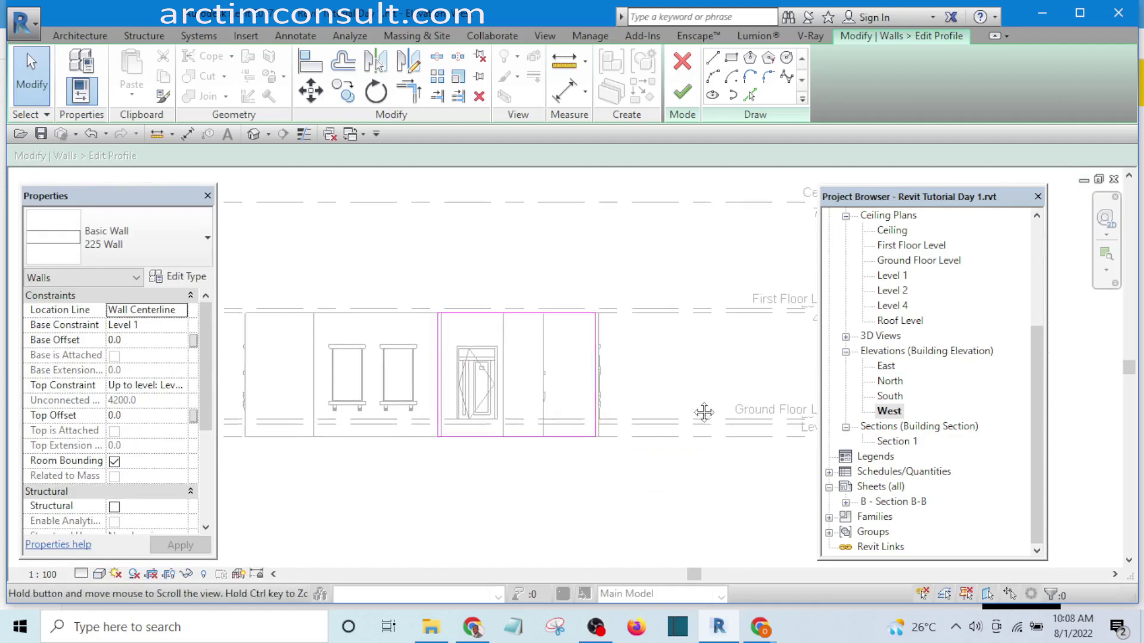
double_click(887, 366)
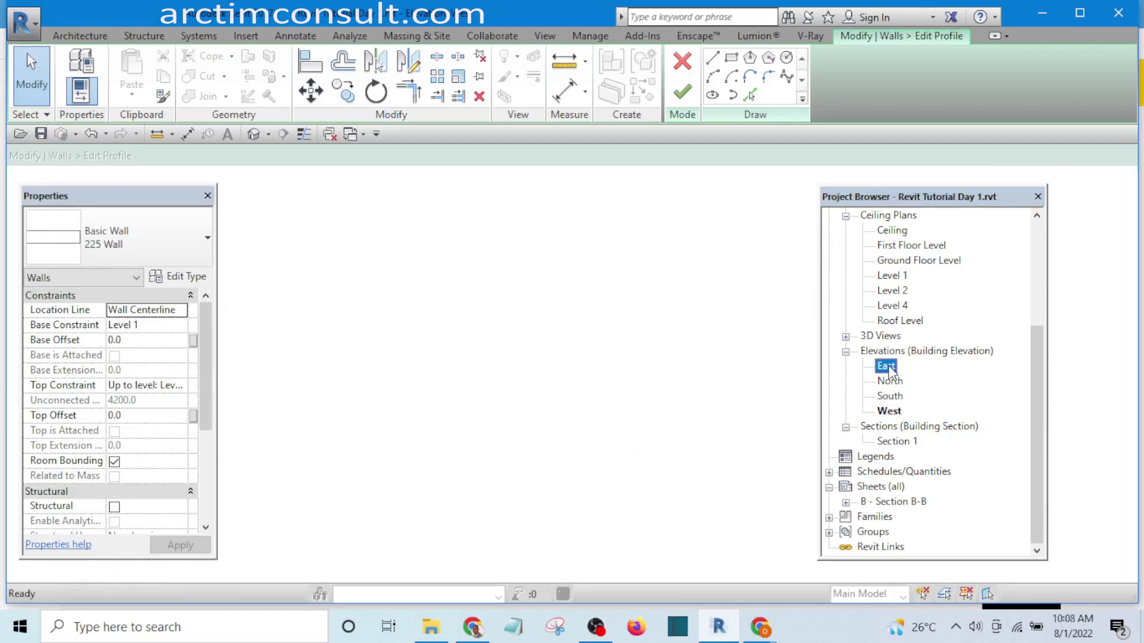
middle_click_drag(625, 451, 600, 345)
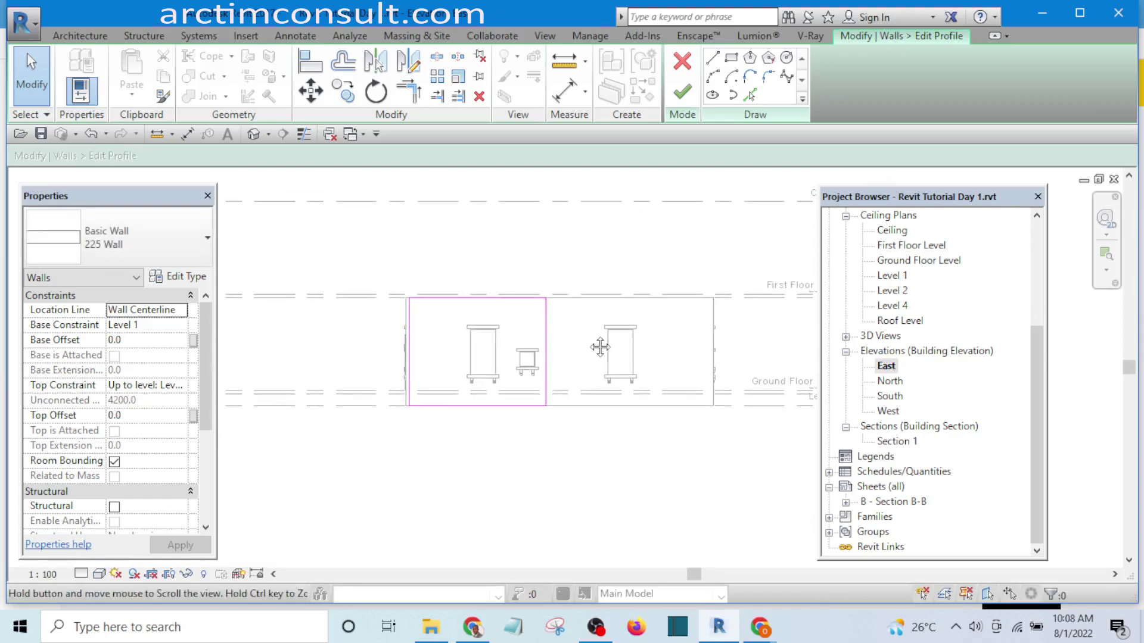
Step: Close the open wall profile sketch in the East elevation without drawing an opening
scroll(417, 396, "up", 3)
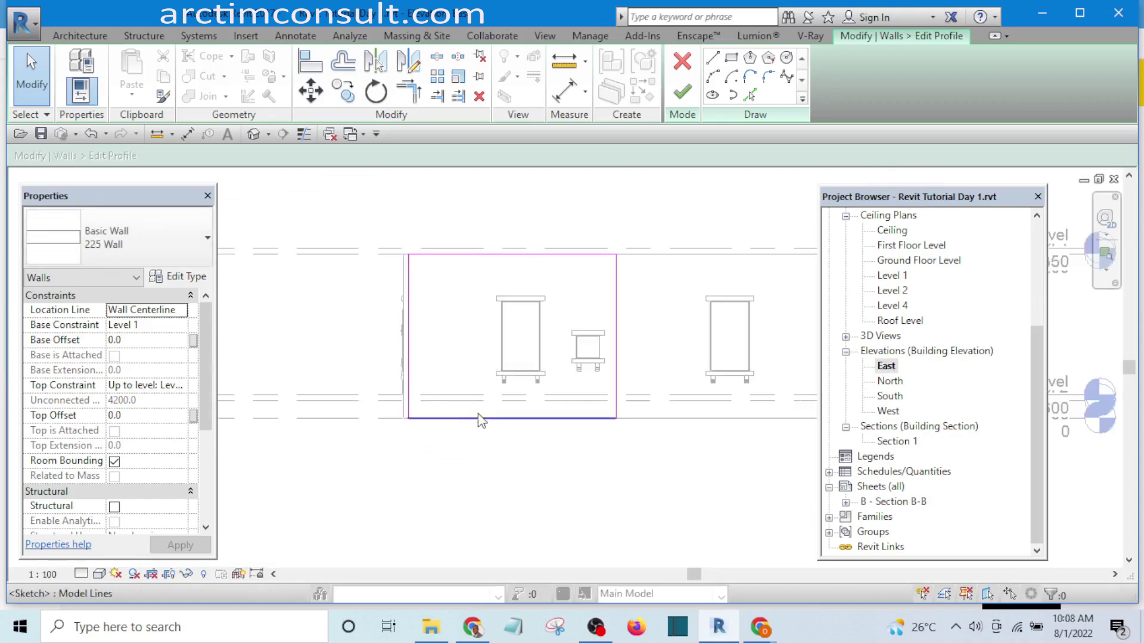
scroll(462, 386, "up", 4)
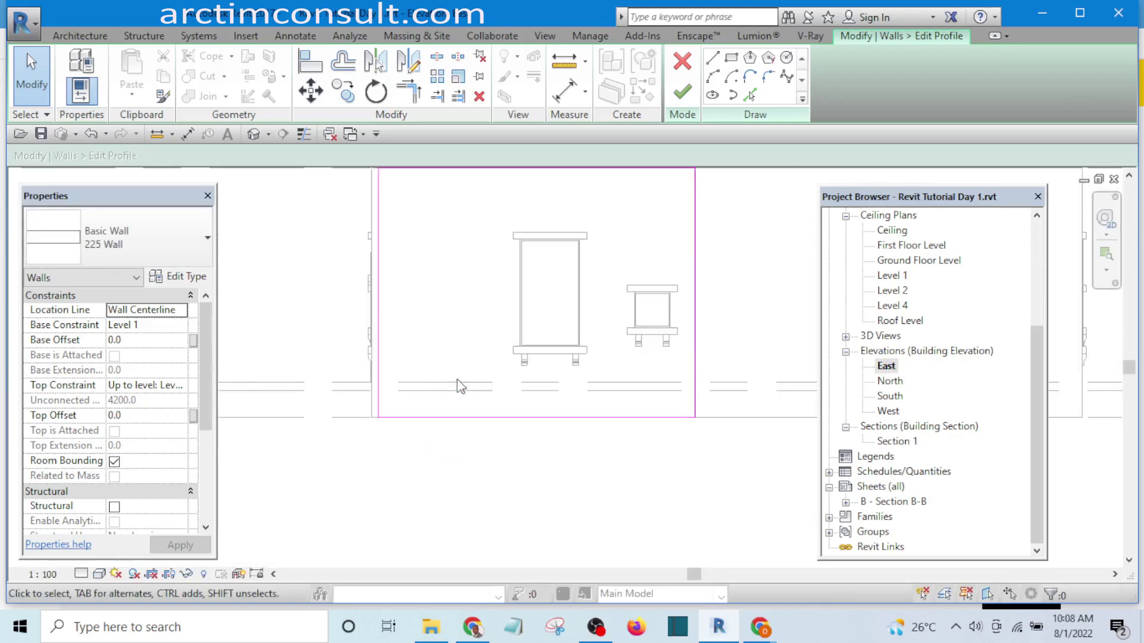
scroll(453, 401, "down", 3)
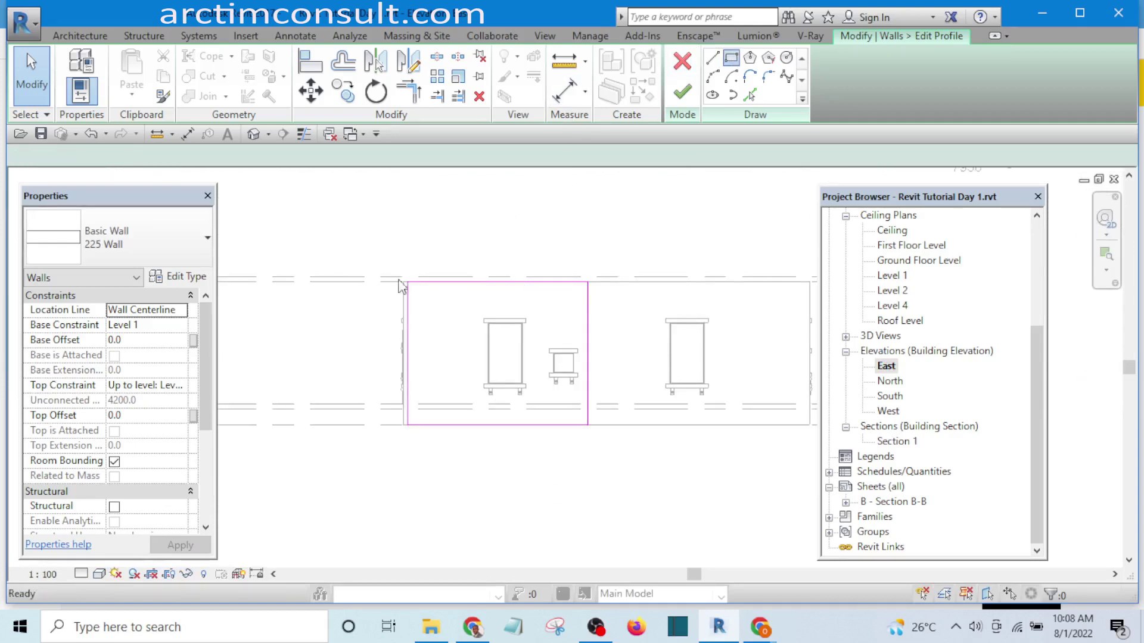
scroll(385, 305, "up", 2)
scroll(365, 311, "down", 2)
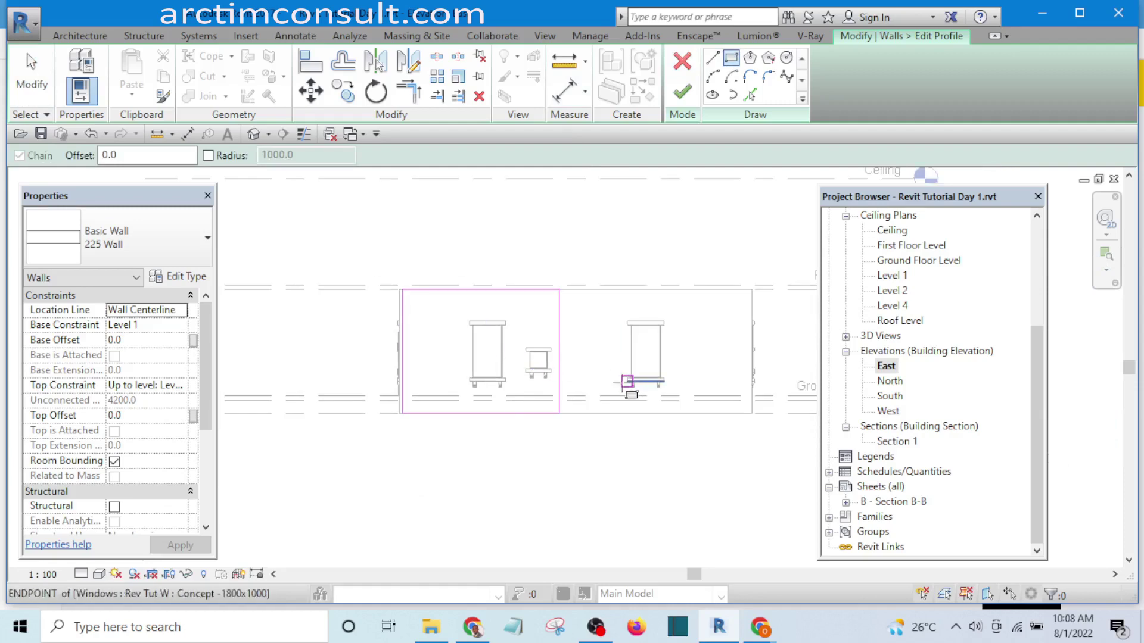
key("Escape")
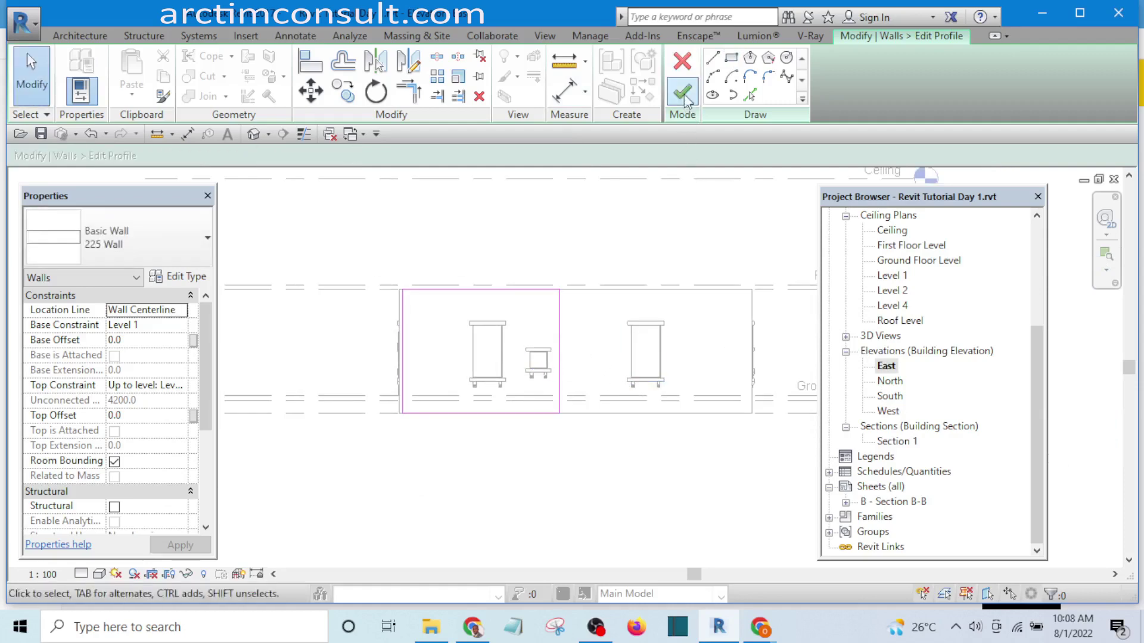
left_click(683, 94)
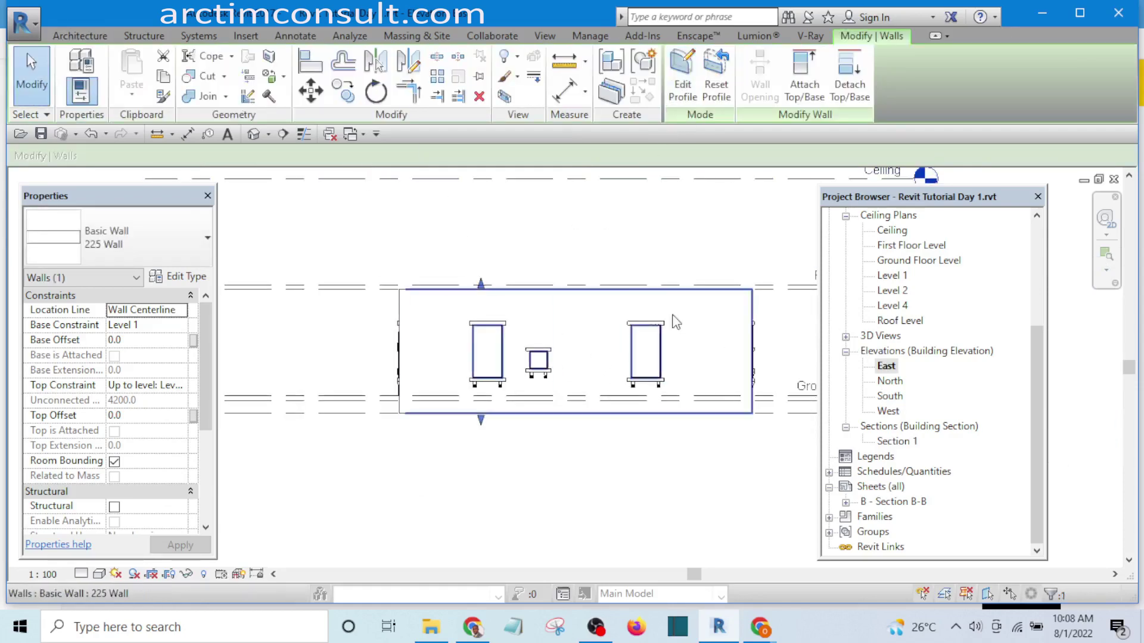
Step: Open the Ground Floor Level ceiling plan and clear the wall selection
scroll(595, 294, "down", 4)
scroll(929, 279, "up", 1)
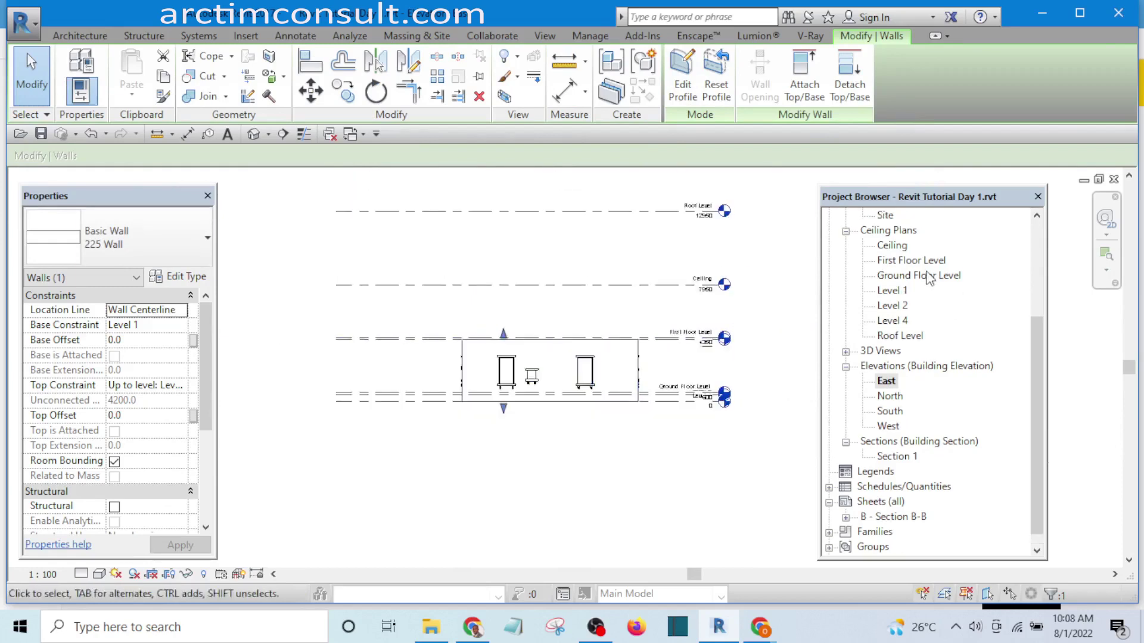
double_click(928, 275)
left_click(560, 337)
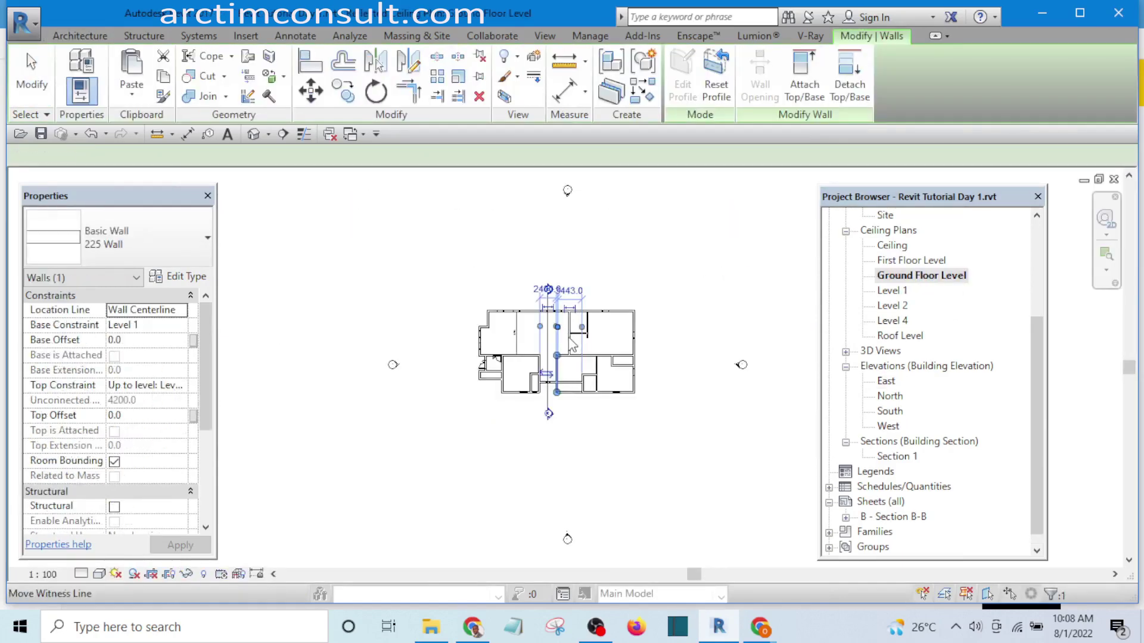
scroll(572, 345, "up", 3)
key("Escape")
scroll(702, 277, "down", 3)
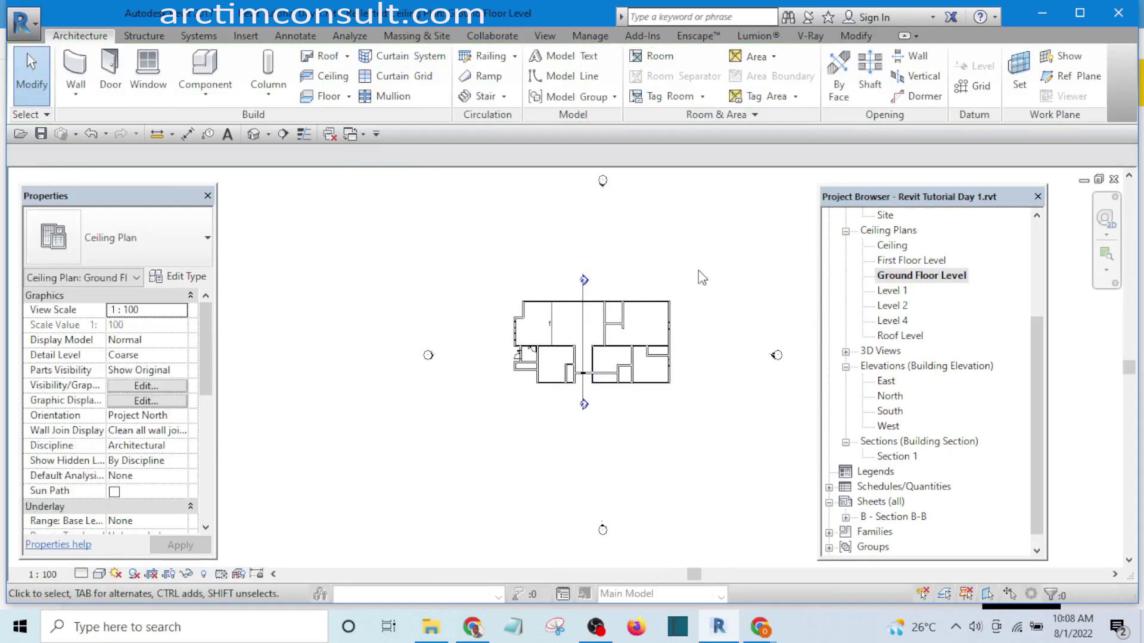
Step: Open the Section 1 view from section line B through the corridor in the ground floor plan
scroll(567, 399, "up", 5)
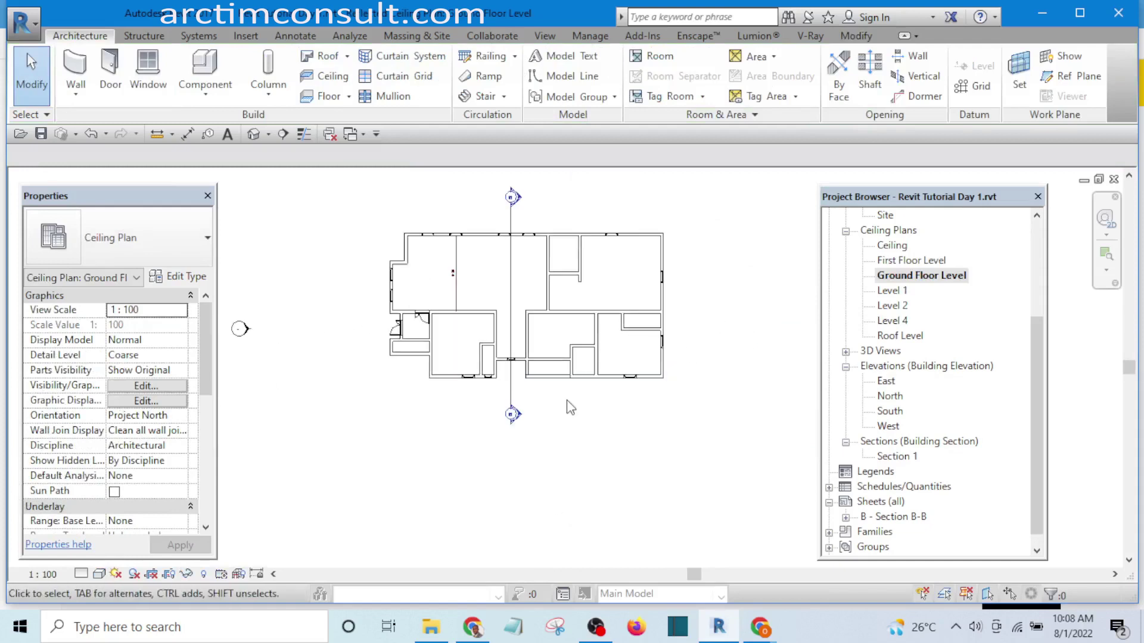
scroll(498, 389, "up", 4)
left_click(523, 342)
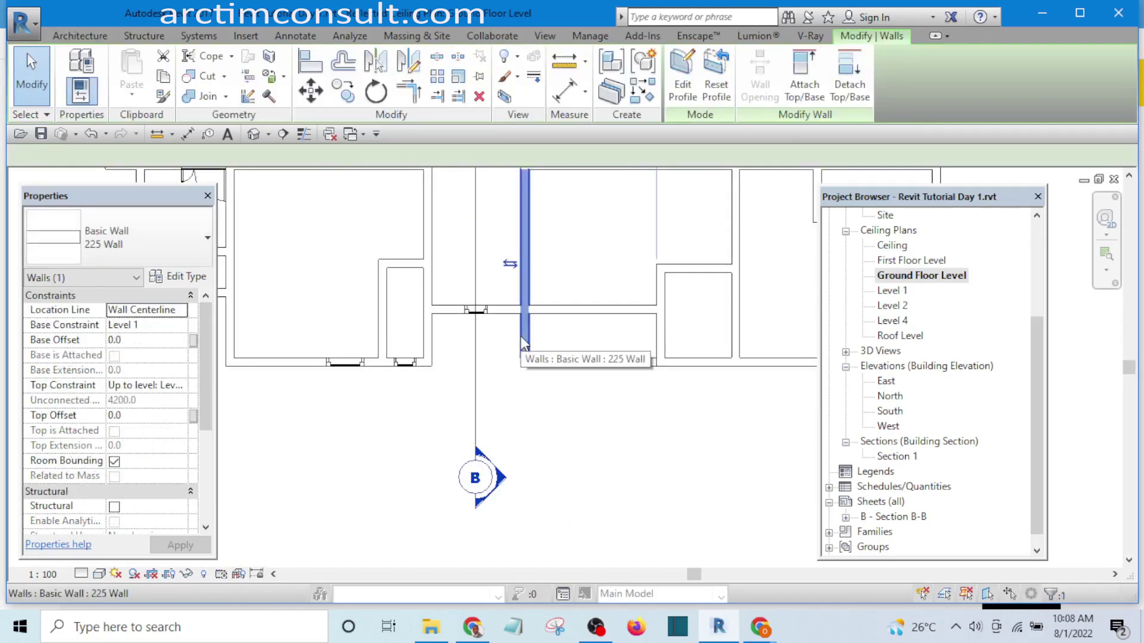
scroll(527, 348, "down", 5)
scroll(528, 351, "down", 3)
scroll(424, 358, "up", 2)
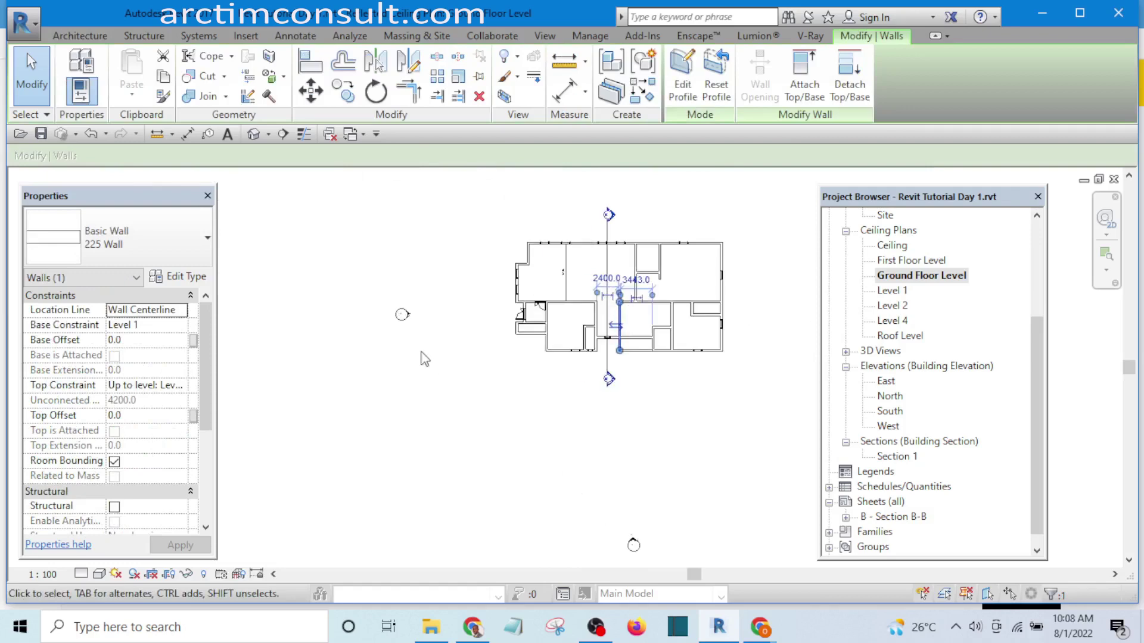
scroll(596, 357, "up", 1)
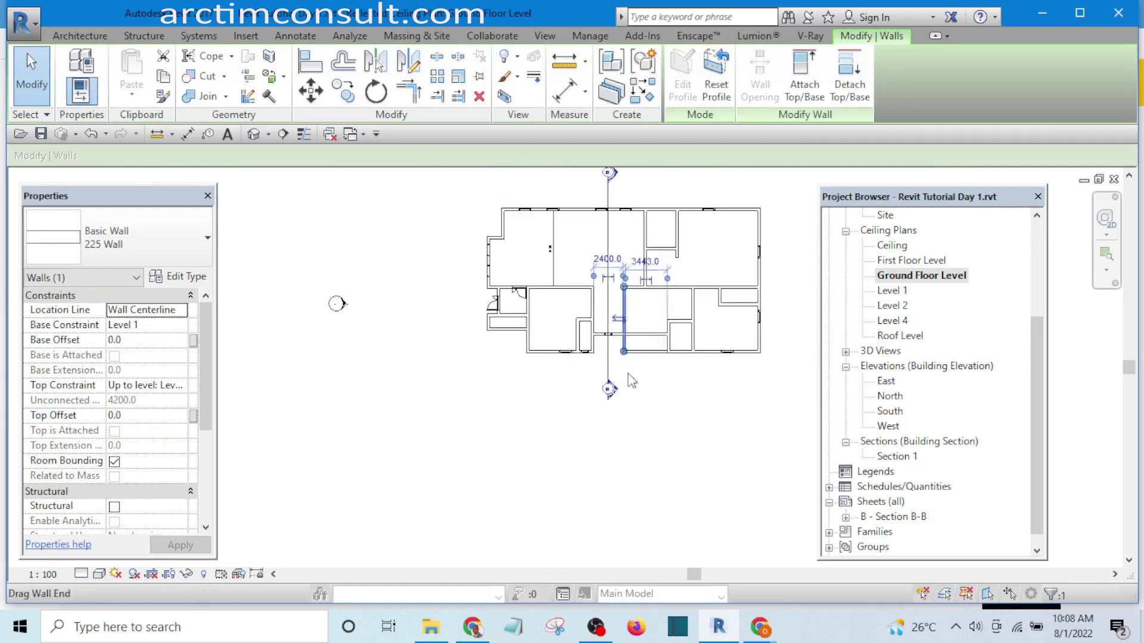
left_click(648, 395)
scroll(609, 362, "up", 4)
left_click(609, 362)
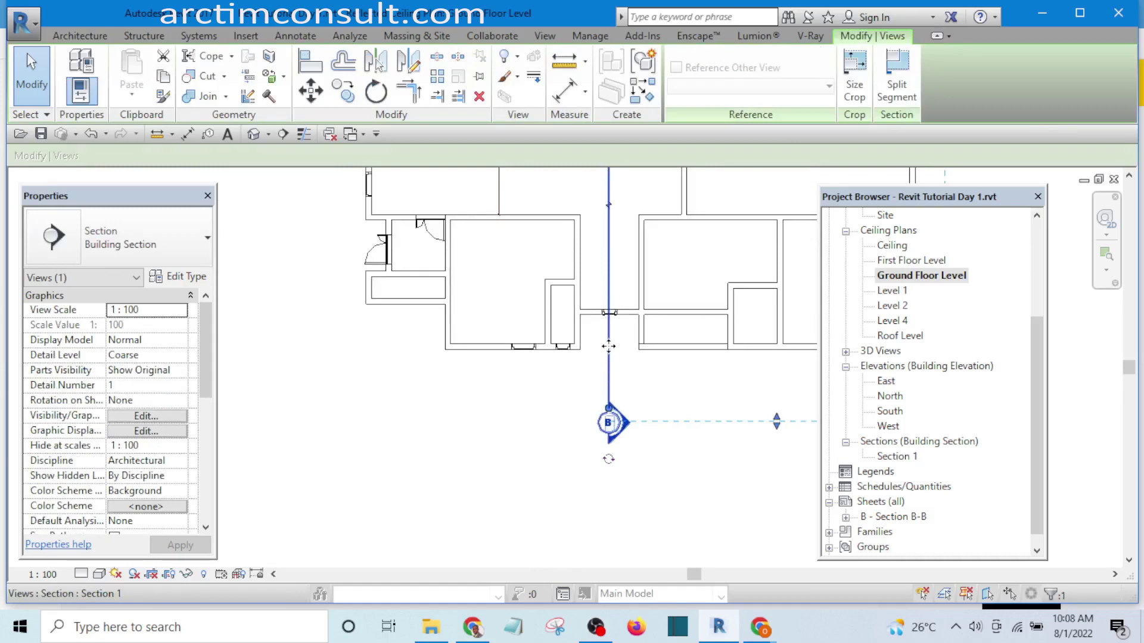
right_click(608, 346)
left_click(667, 267)
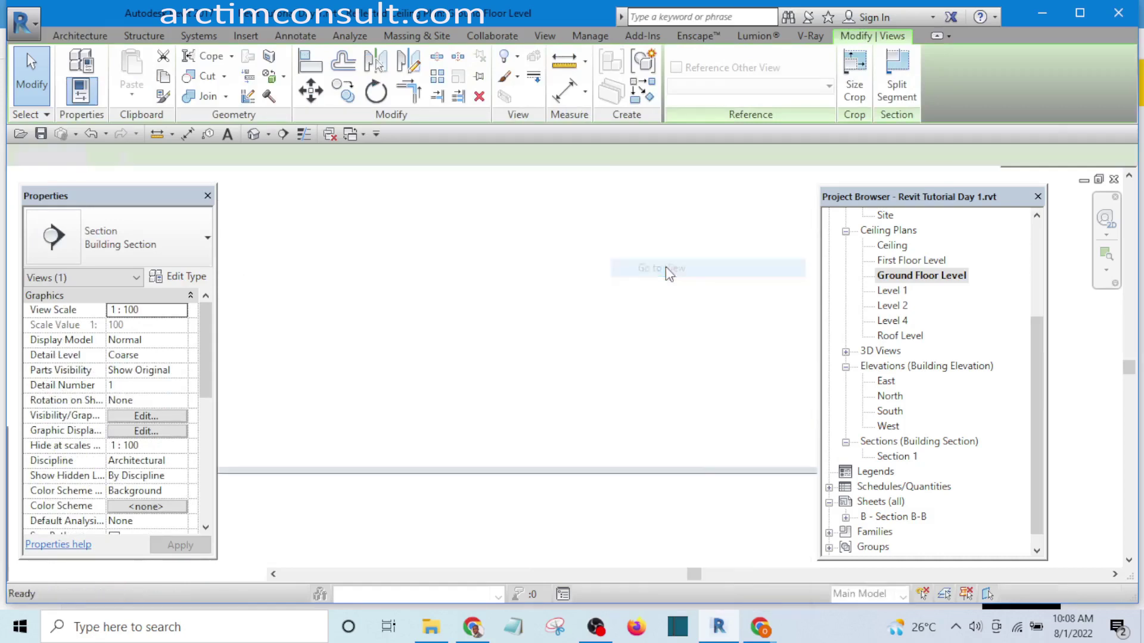
Step: Start a profile edit of the 225 Wall beside the corridor in Section 1
scroll(470, 349, "up", 1)
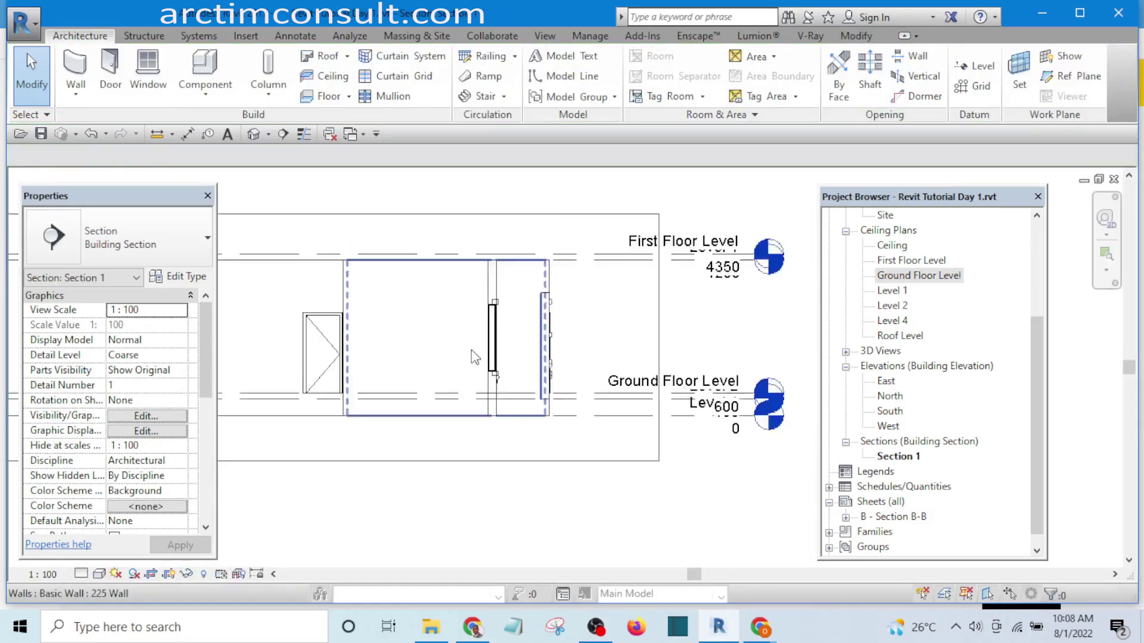
scroll(474, 334, "down", 2)
scroll(488, 286, "up", 3)
left_click(489, 263)
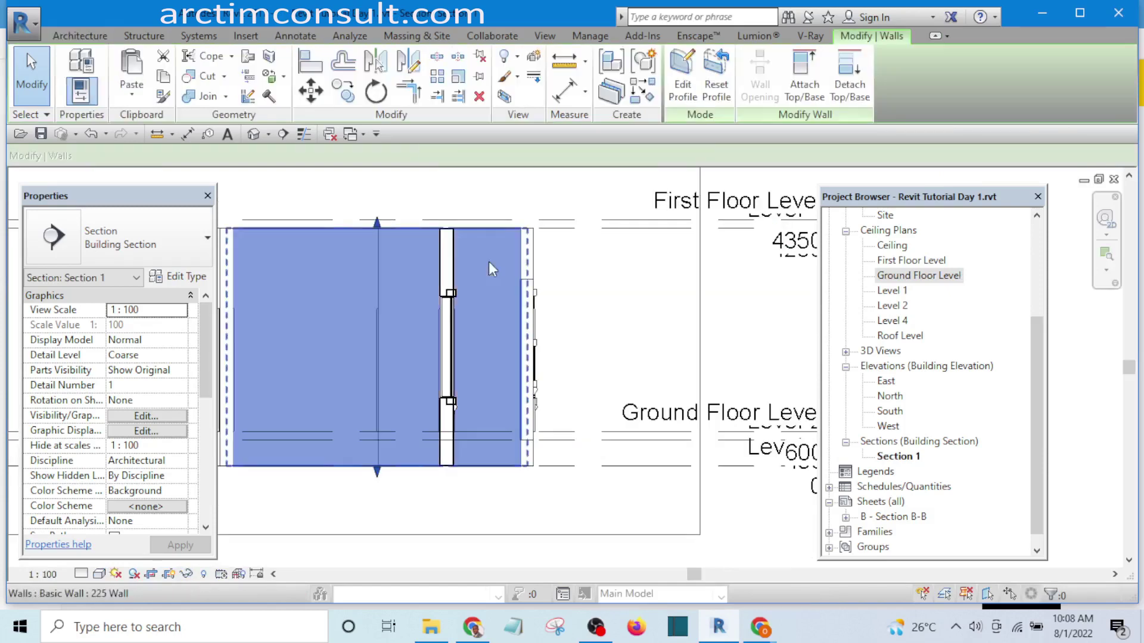
left_click(684, 82)
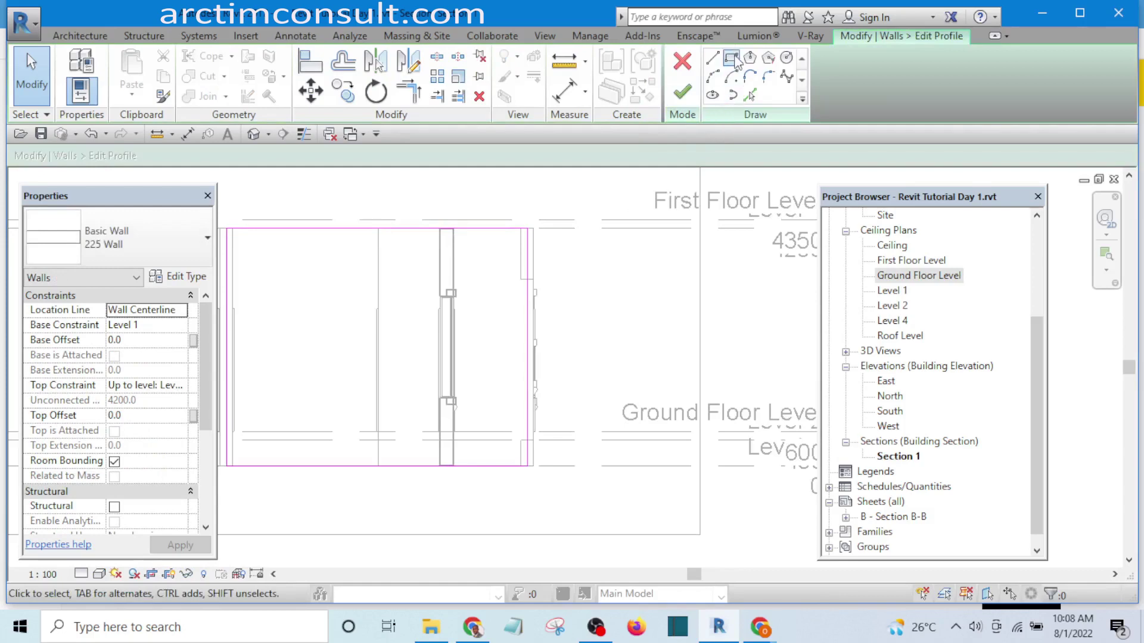
Step: Sketch a rectangle about 2836 mm high from the cross wall's face down to the Ground Floor Level, extending about 937 mm past the profile's end
scroll(476, 291, "up", 2)
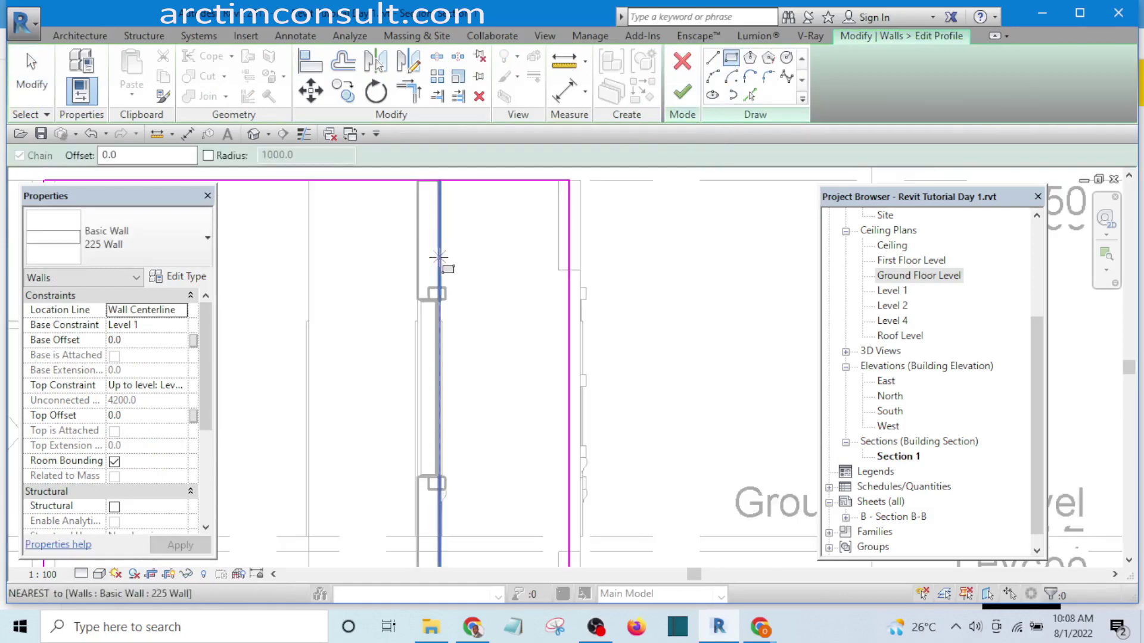
left_click(439, 257)
scroll(439, 257, "down", 3)
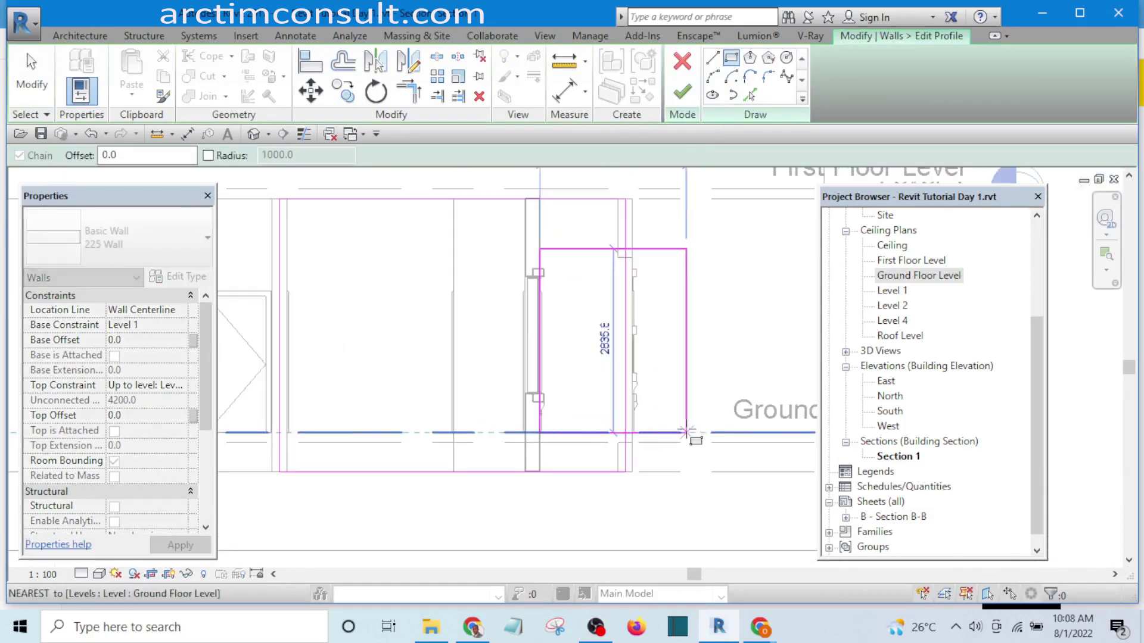
left_click(662, 537)
left_click(686, 433)
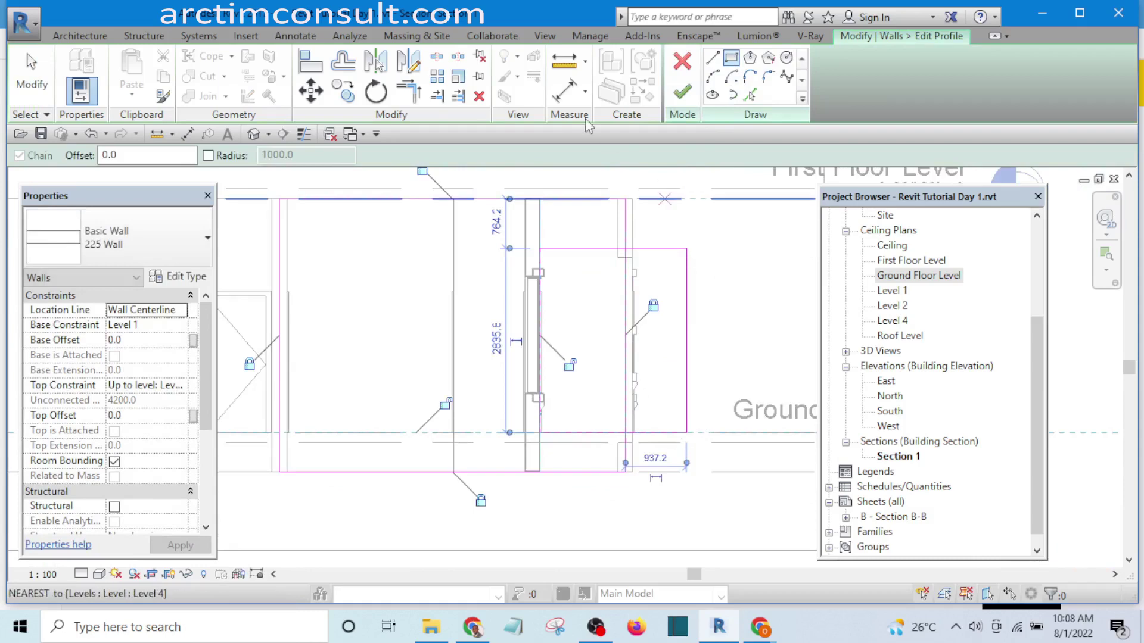
Step: Split the profile's end line inside the rectangle and trim it to the rectangle's upper and lower edges
left_click(436, 58)
scroll(649, 292, "up", 2)
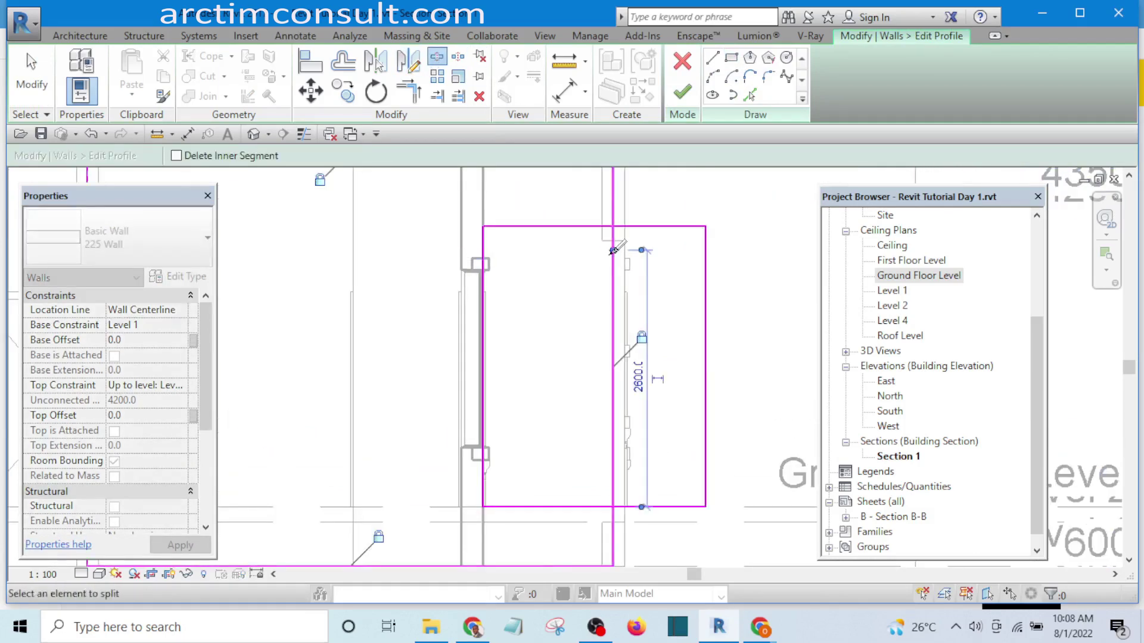
left_click(408, 96)
scroll(614, 205, "up", 1)
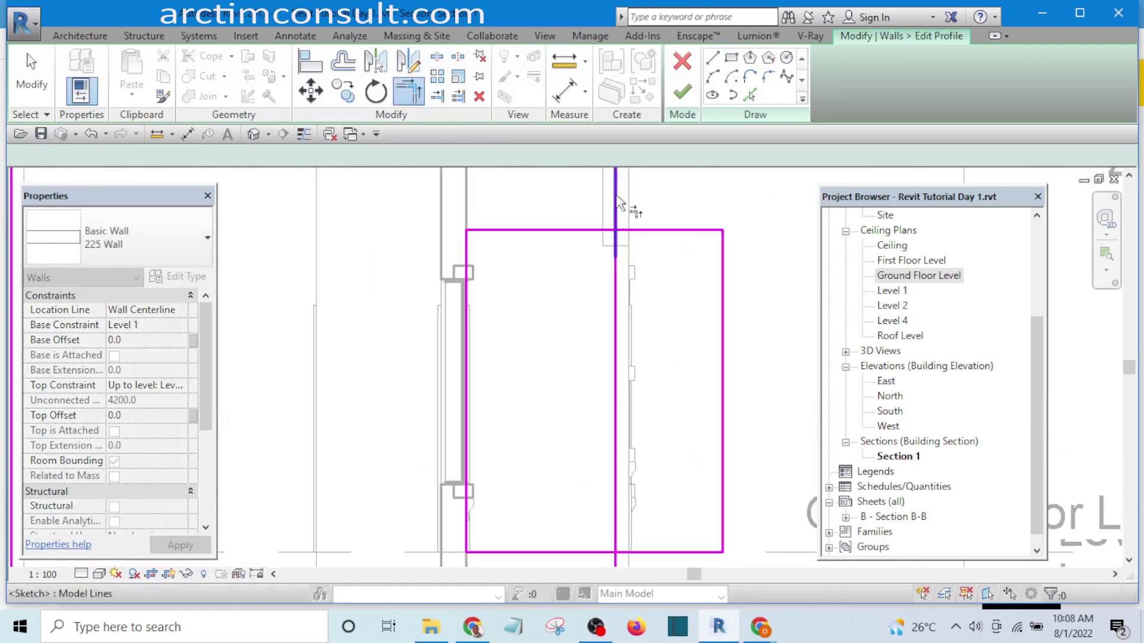
scroll(648, 302, "down", 3, "ctrl")
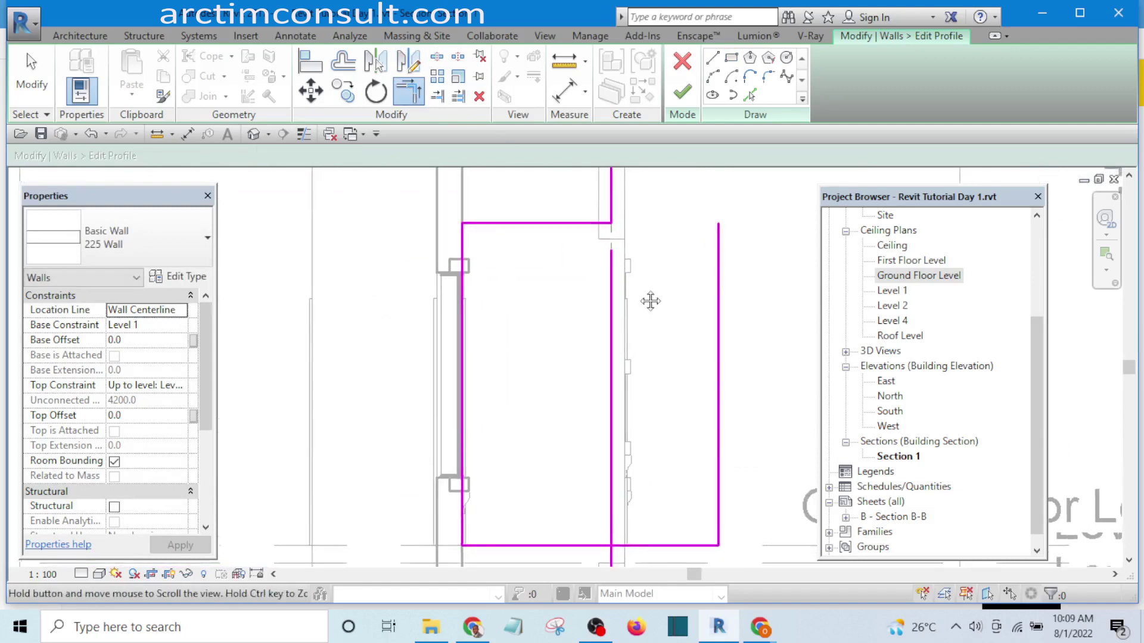
left_click(584, 450)
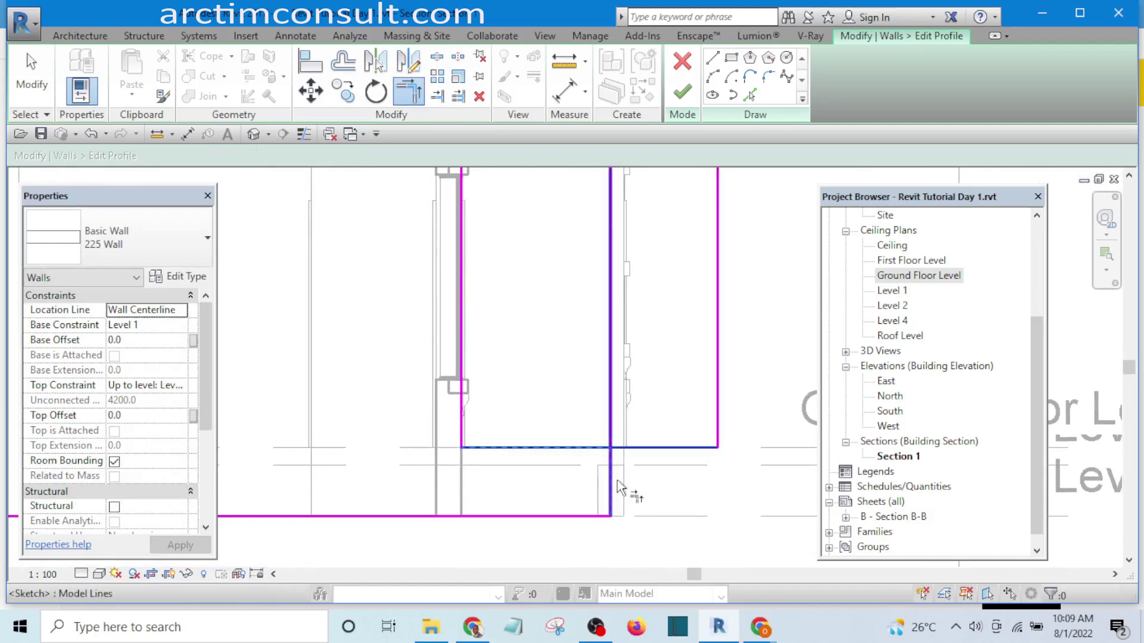
left_click(611, 477)
Step: Delete the rectangle's leftover vertical line outside the wall's end
scroll(632, 476, "down", 3)
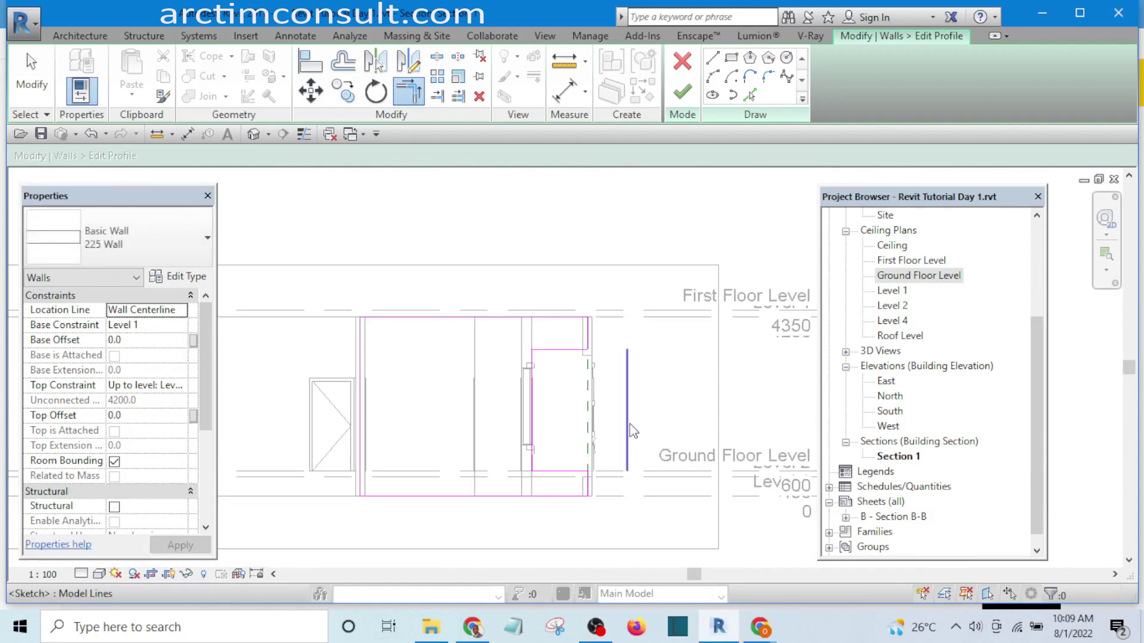
key("Escape")
left_click(627, 430)
key("Delete")
scroll(542, 400, "up", 1)
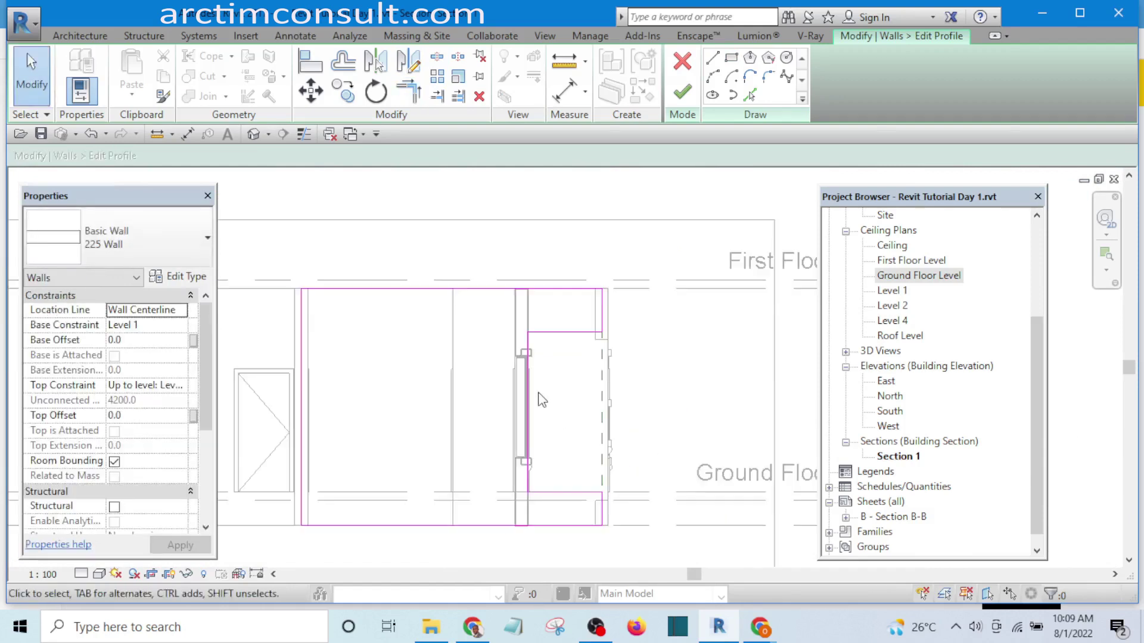
scroll(543, 400, "up", 2)
scroll(593, 424, "down", 2)
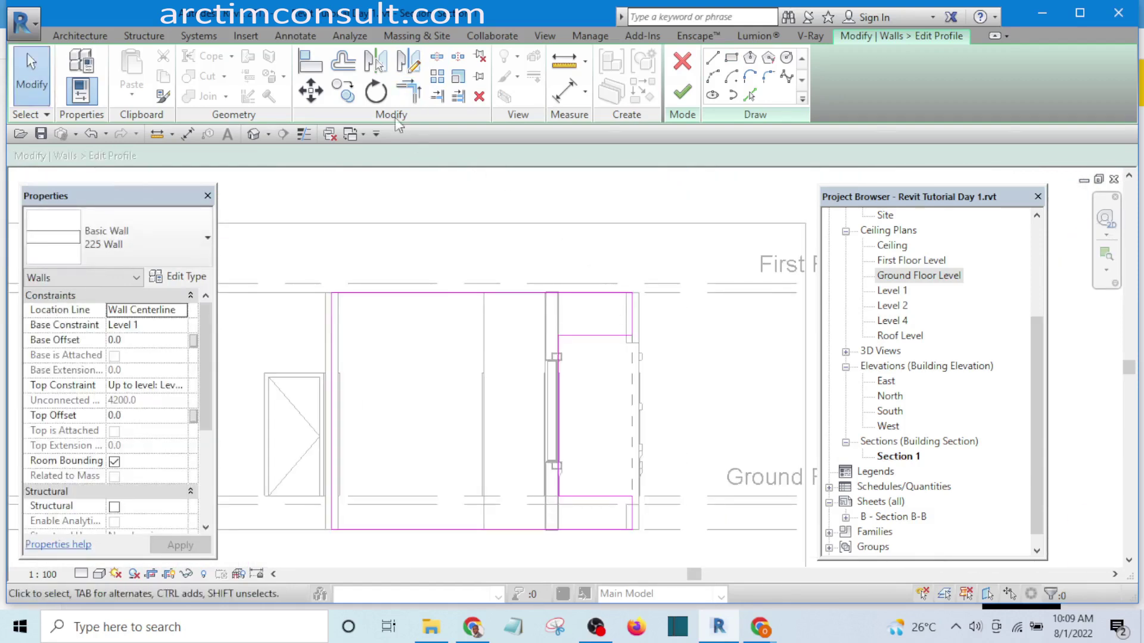
left_click(310, 62)
scroll(632, 357, "up", 3)
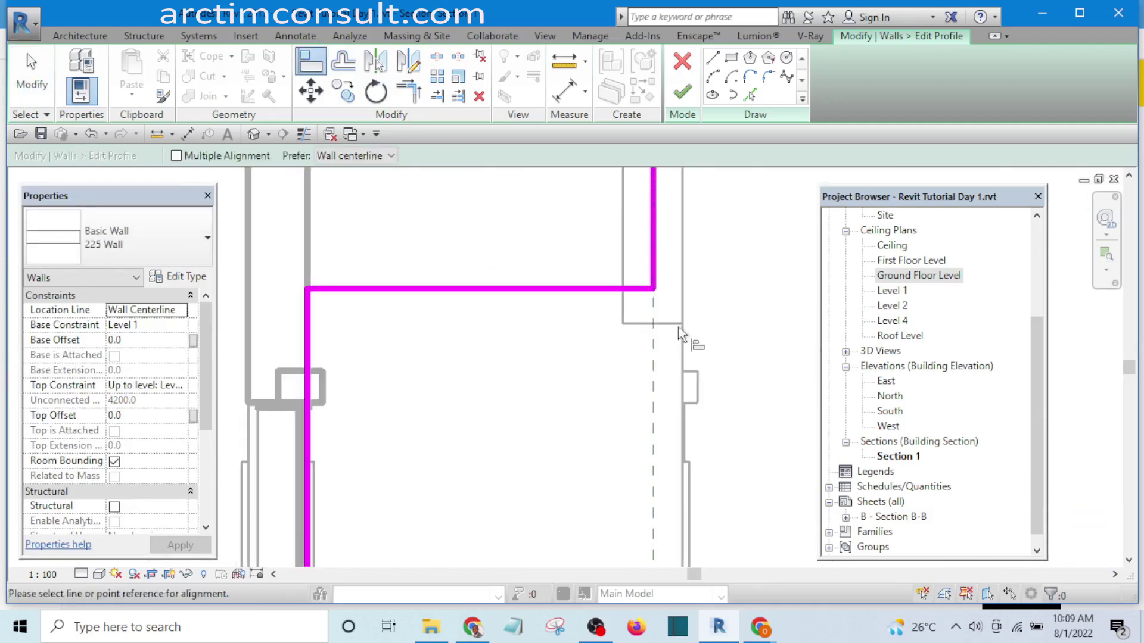
scroll(679, 327, "up", 2)
key("Escape")
scroll(727, 333, "down", 1)
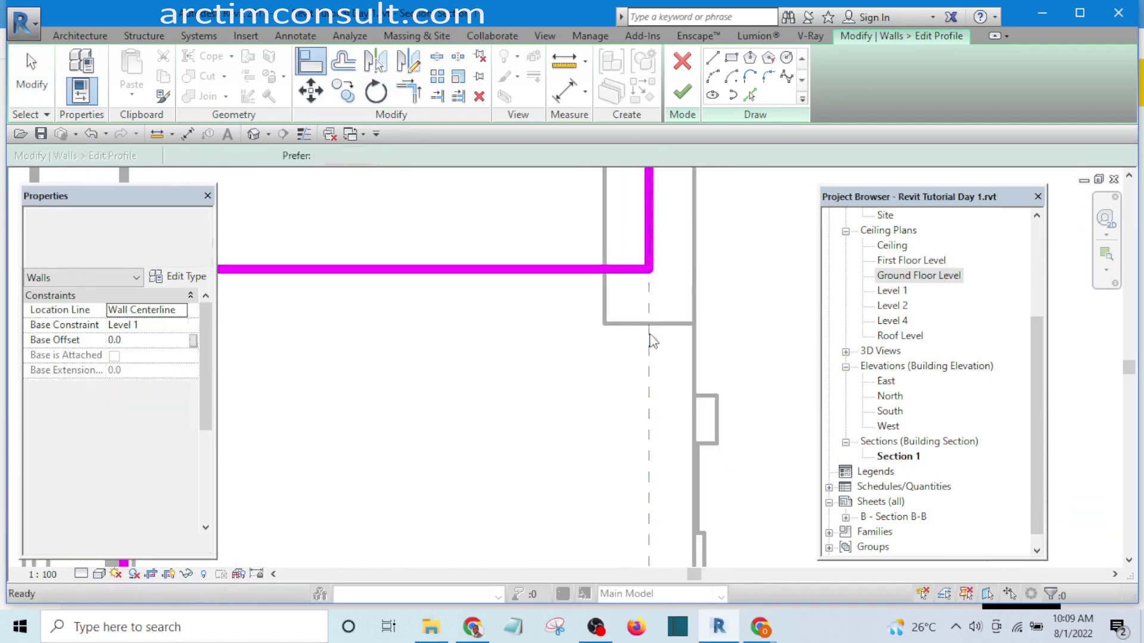
scroll(733, 358, "up", 2)
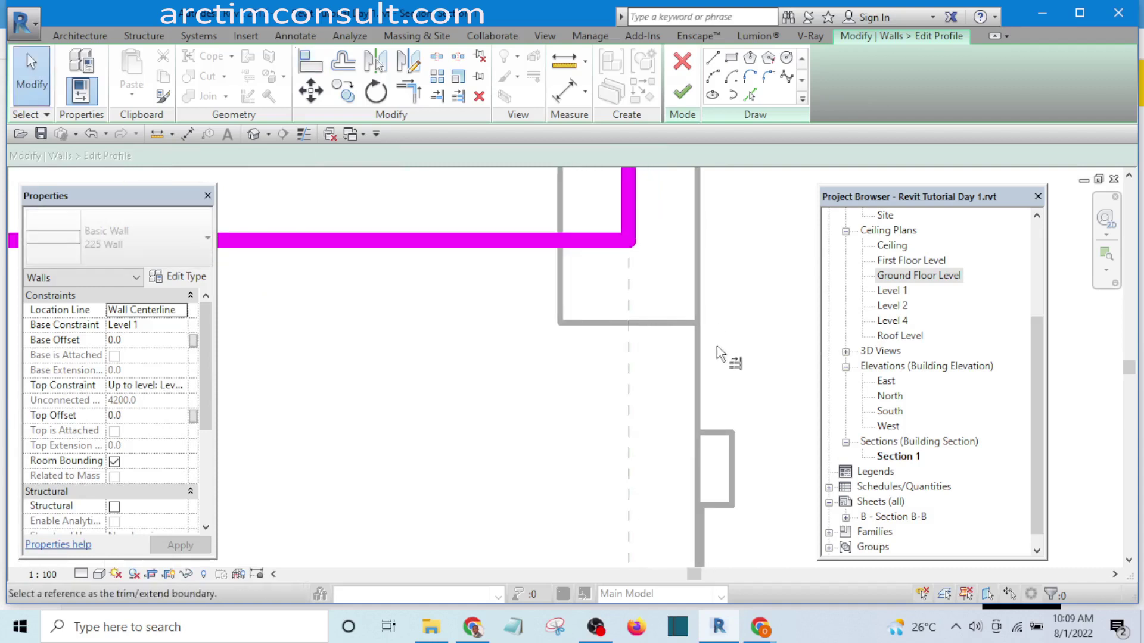
key("t")
key("r")
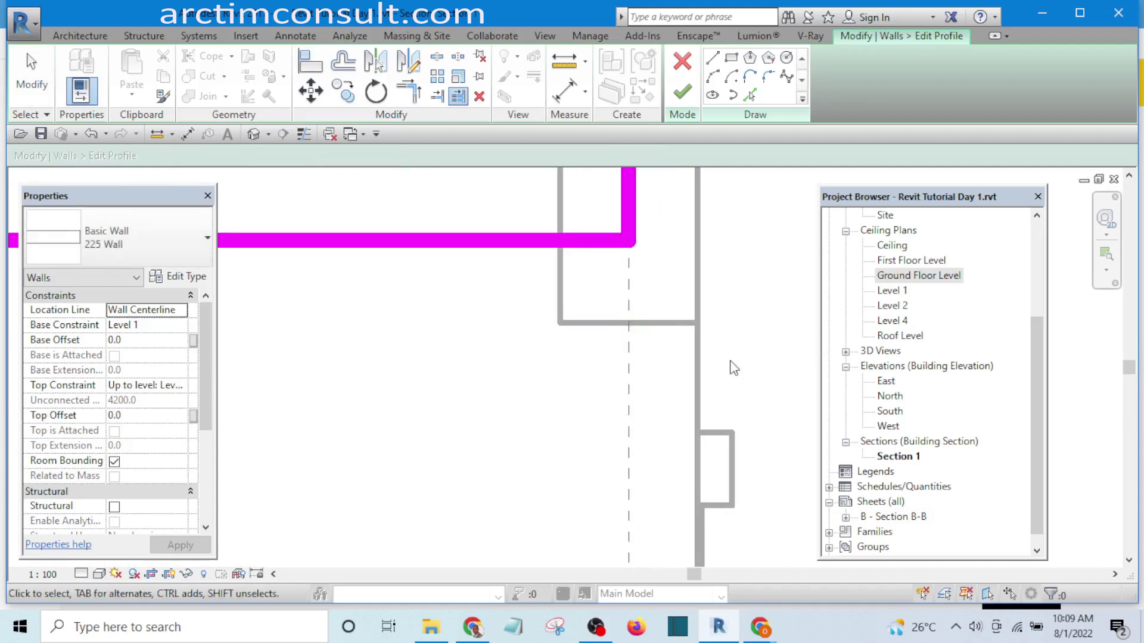
key("l")
scroll(665, 328, "up", 1)
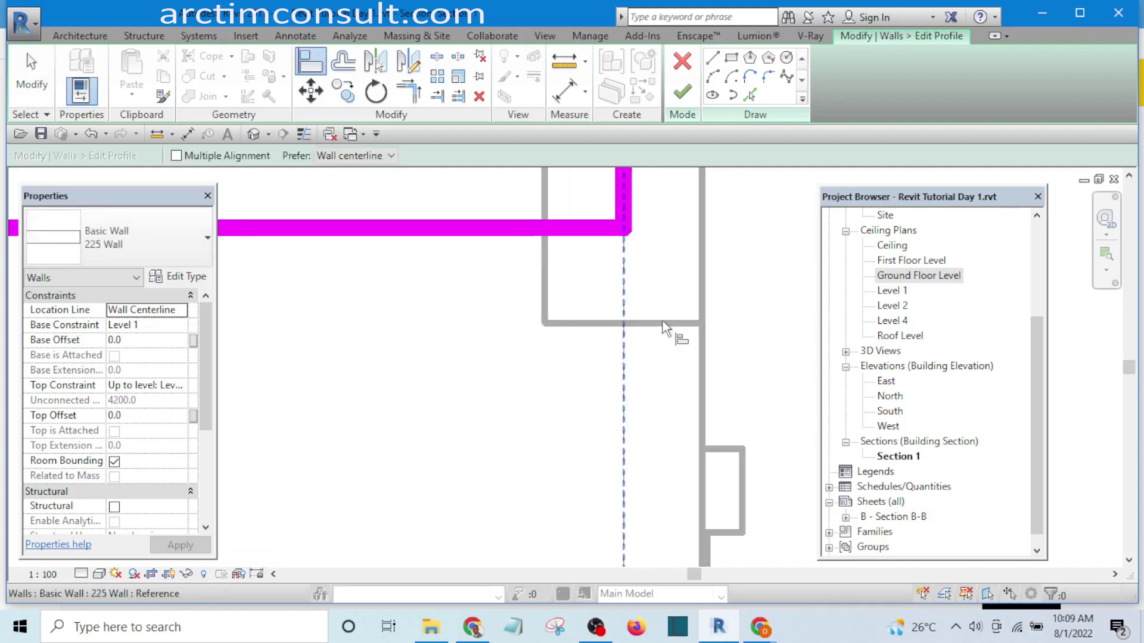
scroll(607, 331, "up", 2)
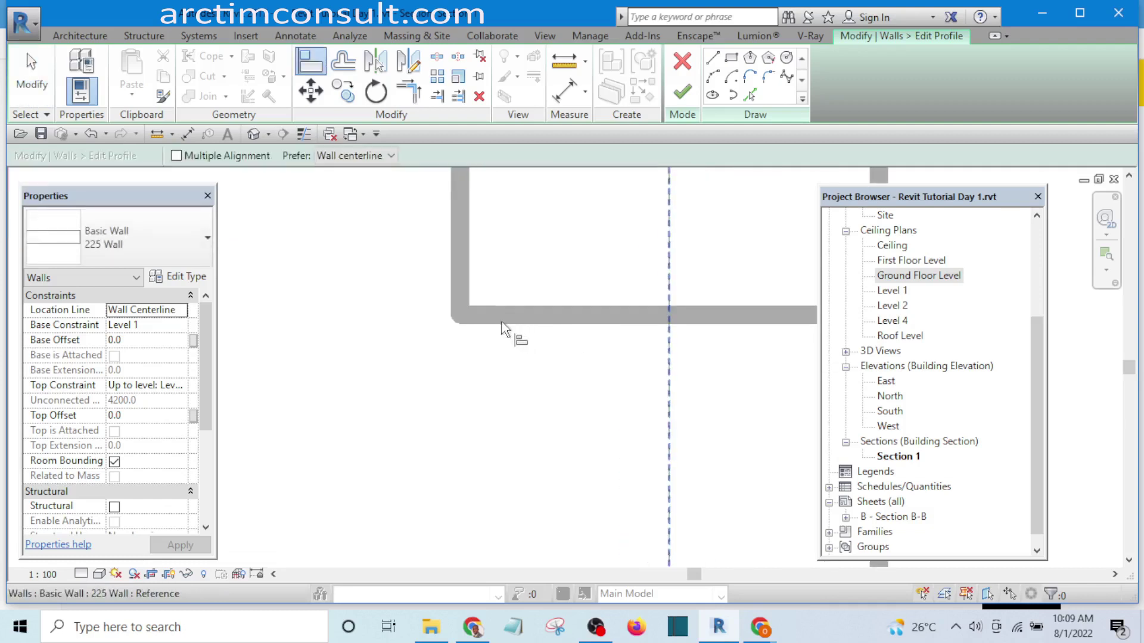
scroll(467, 322, "down", 2)
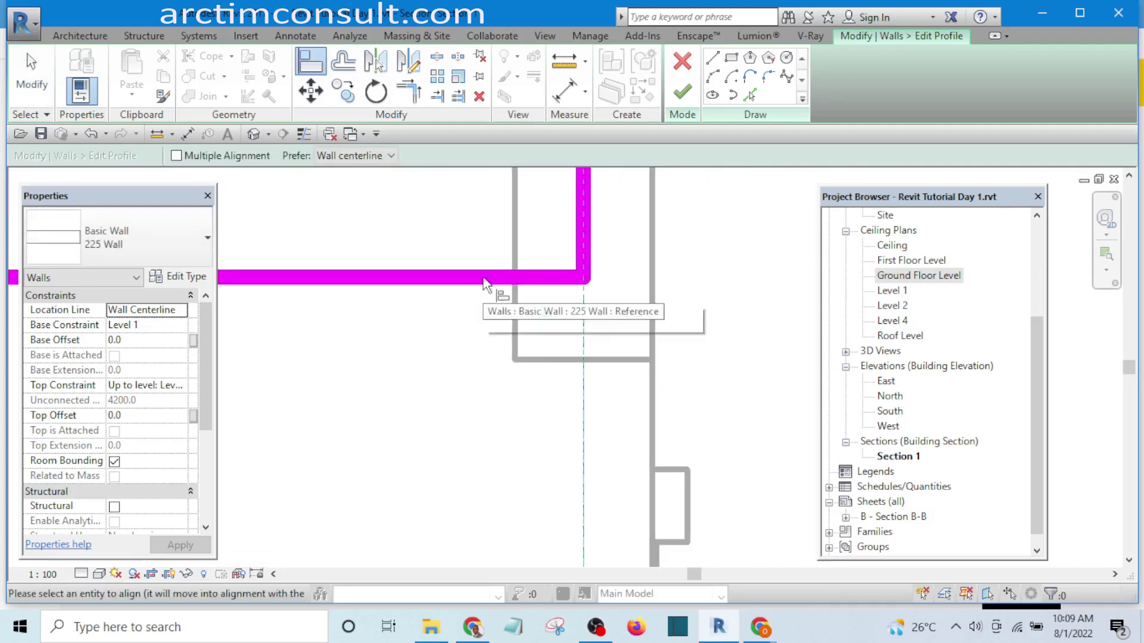
left_click(497, 292)
key("Escape")
scroll(596, 313, "up", 1)
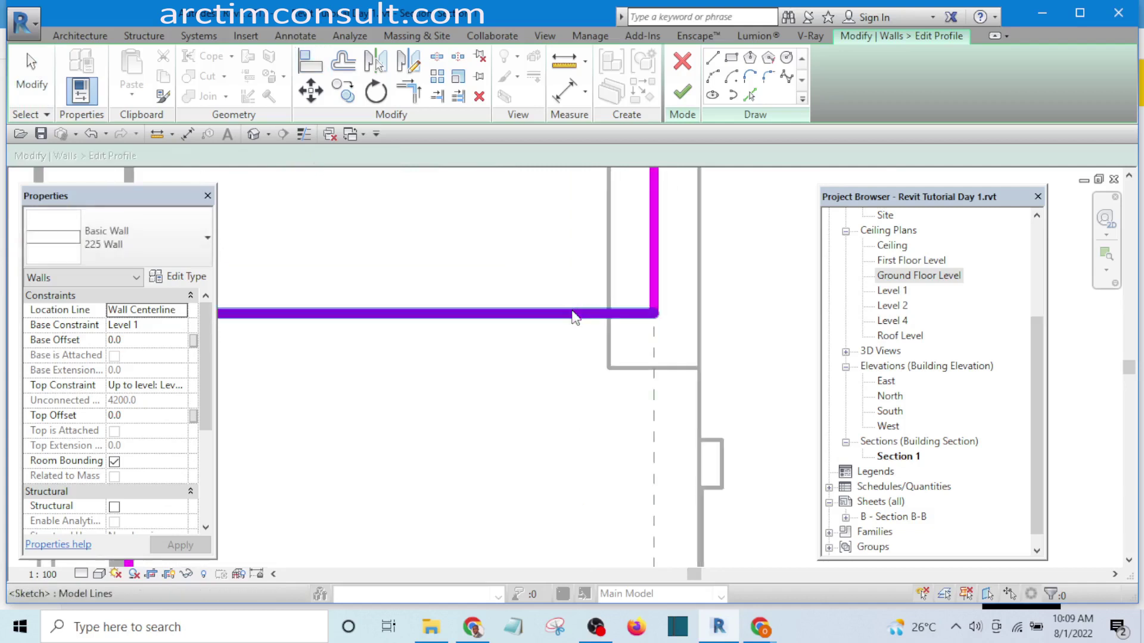
Step: Move the opening's upper profile line down close to the lower edge of the adjoining wall, about 2680 mm above the Ground Floor Level
mouse_move(574, 427)
left_mouse_down()
mouse_move(574, 358)
mouse_move(578, 373)
left_mouse_up()
scroll(577, 374, "down", 5)
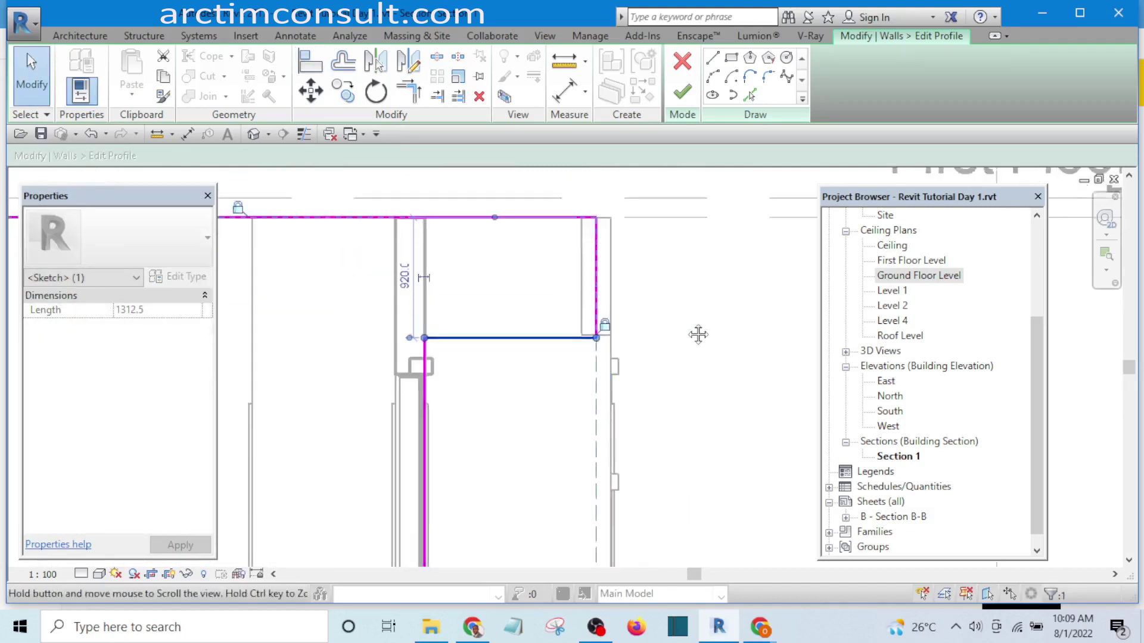
left_click(686, 307)
middle_click_drag(677, 370, 665, 301)
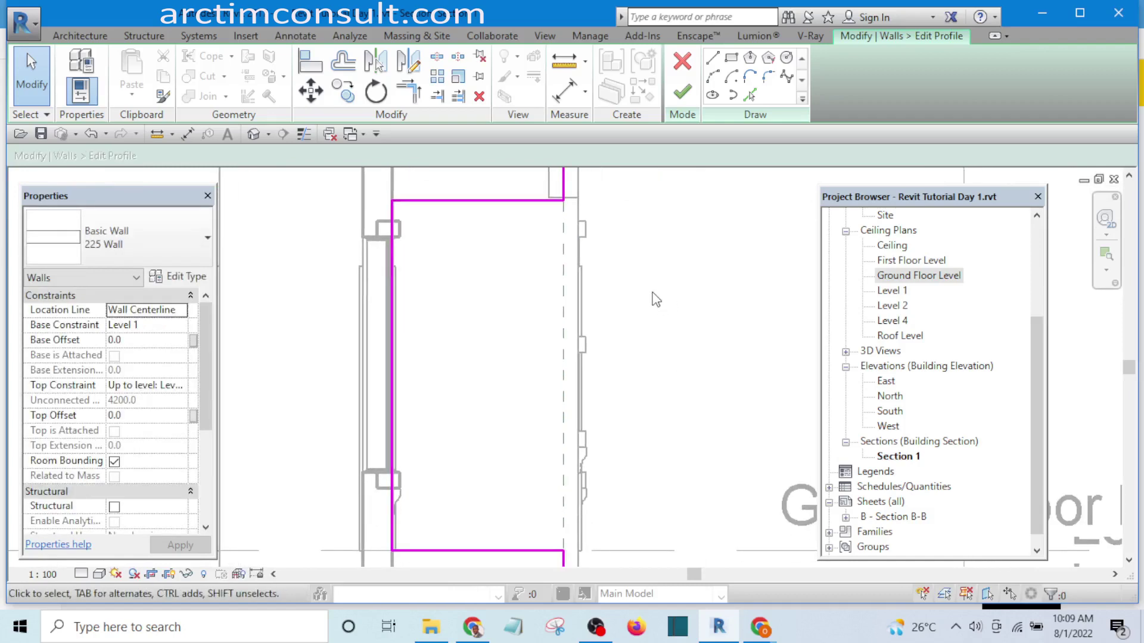
Step: Place an aligned dimension between the opening's upper profile line and the Ground Floor Level
key("d")
key("i")
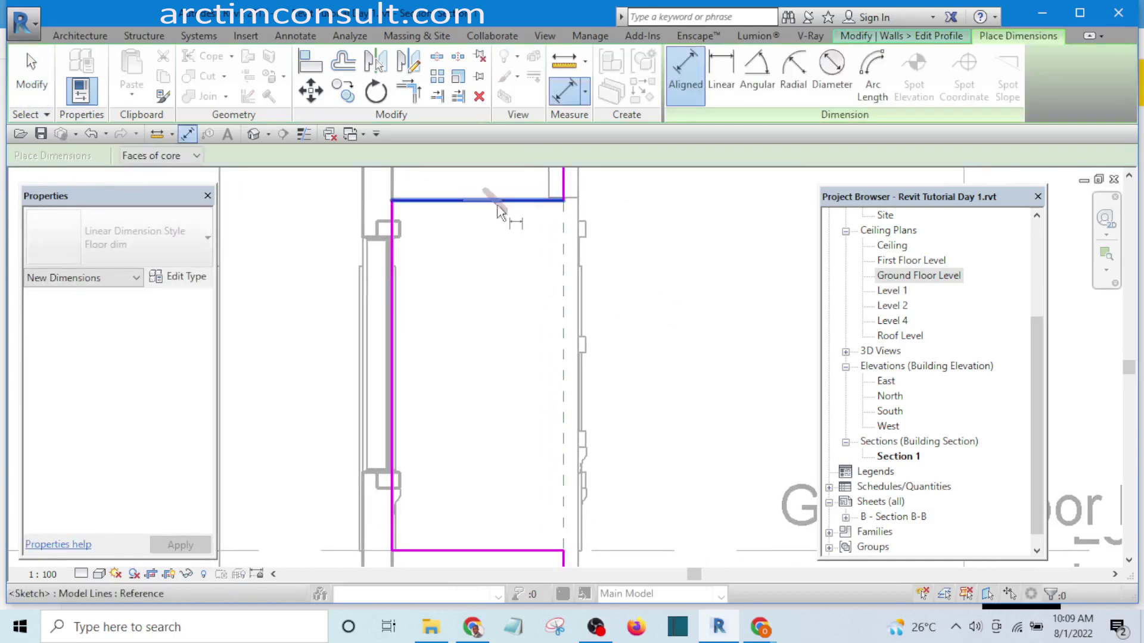
scroll(545, 299, "down", 2)
scroll(656, 471, "down", 2)
left_click(613, 435)
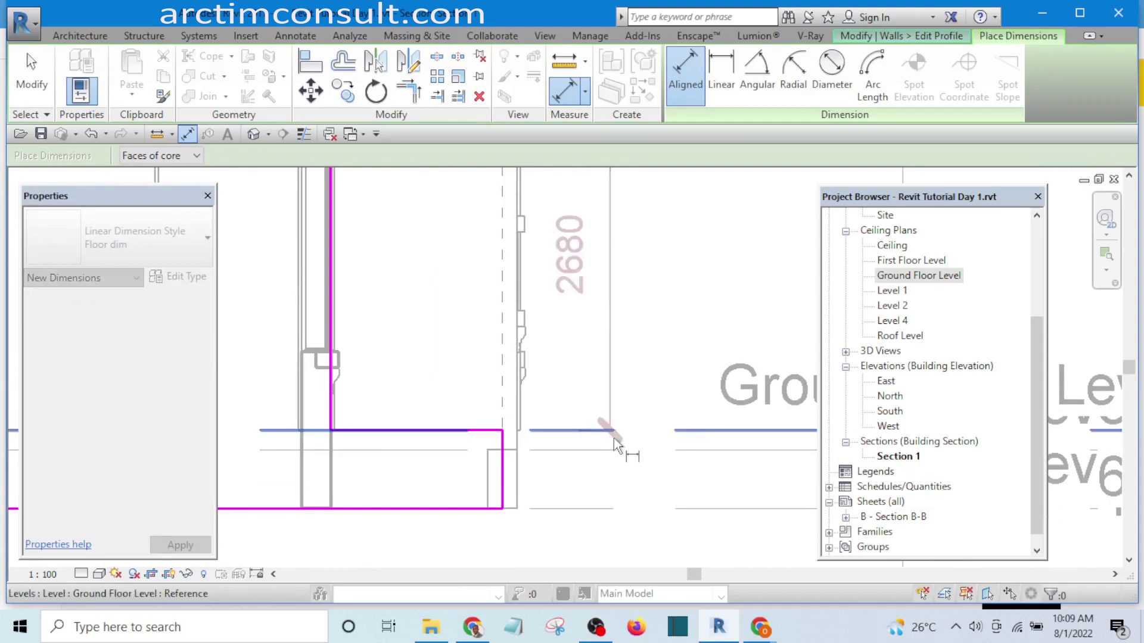
scroll(630, 441, "down", 1)
scroll(631, 440, "up", 1)
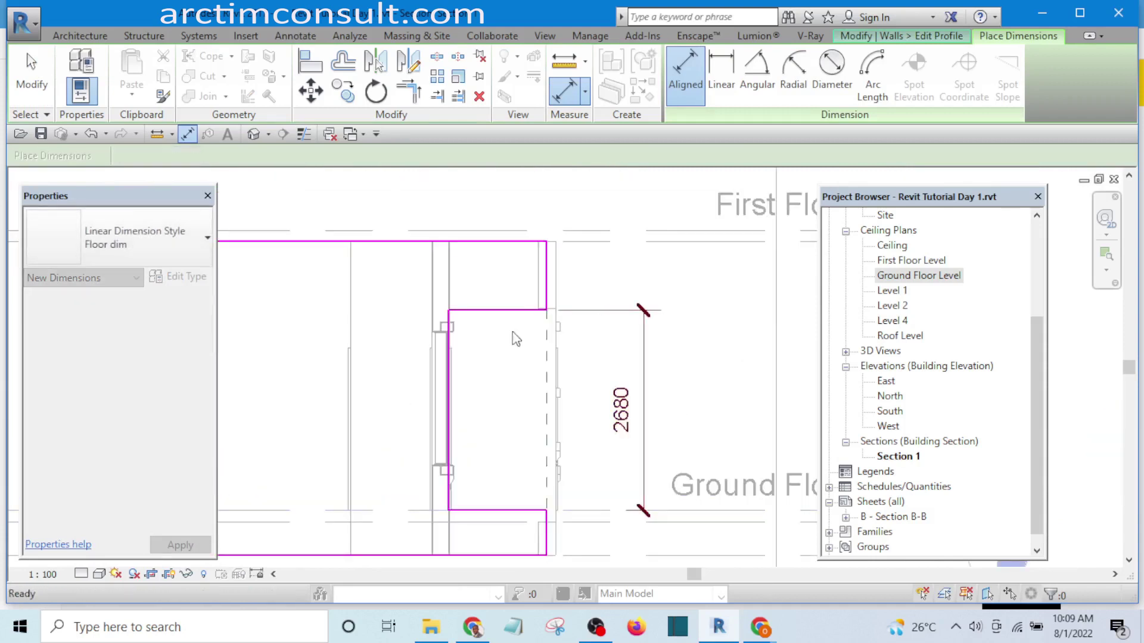
key("Escape")
key("Escape")
Step: Set the opening's height above the Ground Floor Level to 2700 mm and finish the wall's profile edit
left_click(500, 311)
left_click(621, 410)
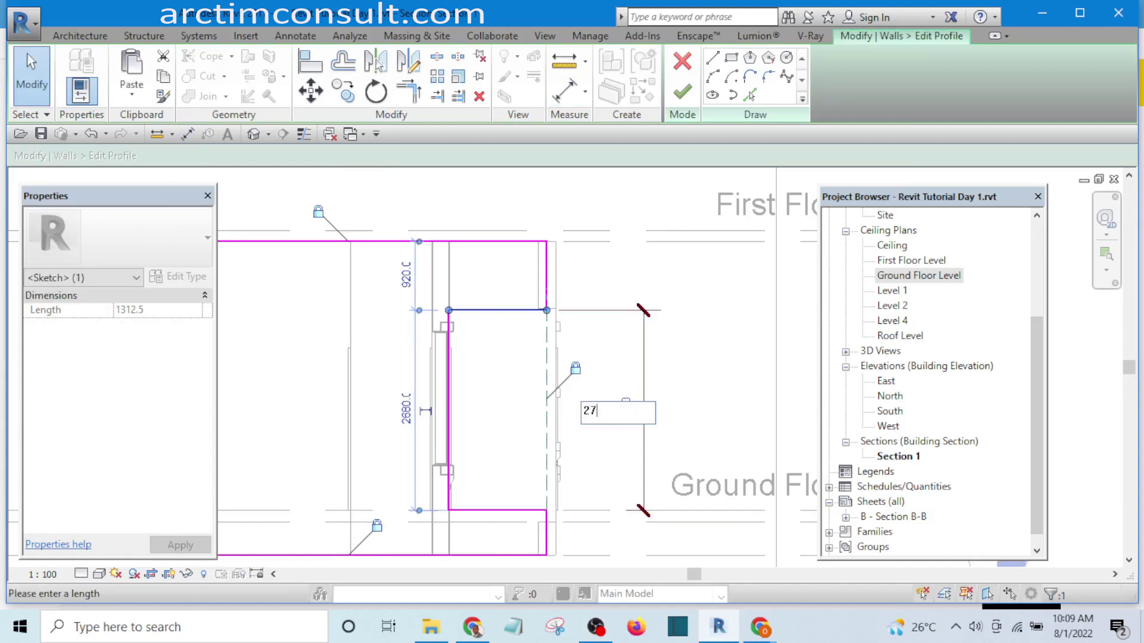
key("Return")
left_click(715, 368)
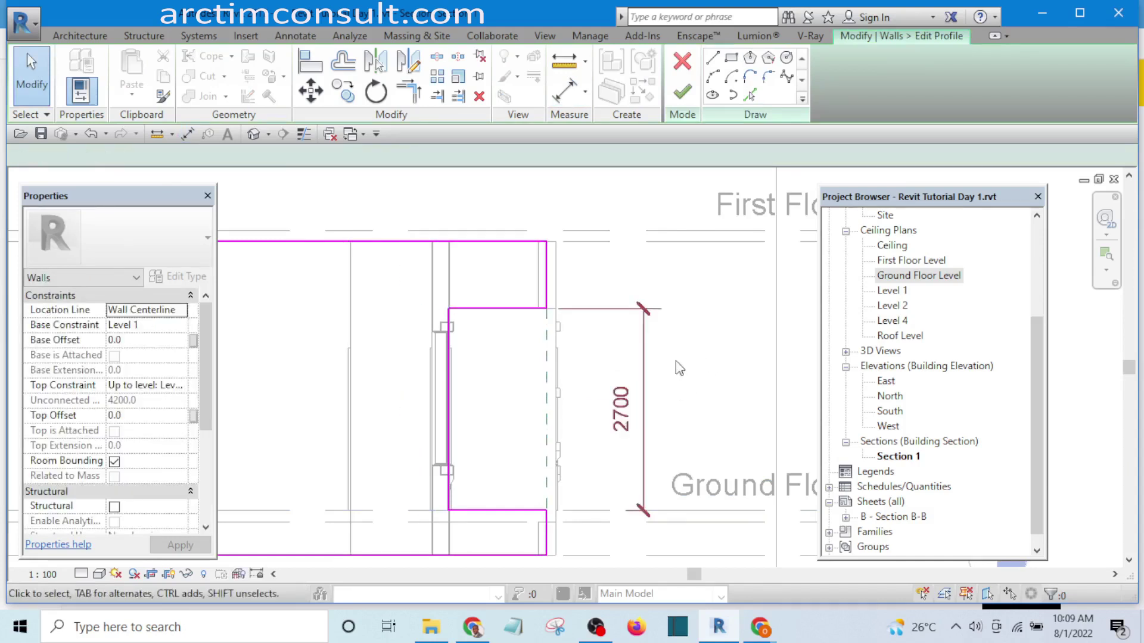
left_click(685, 96)
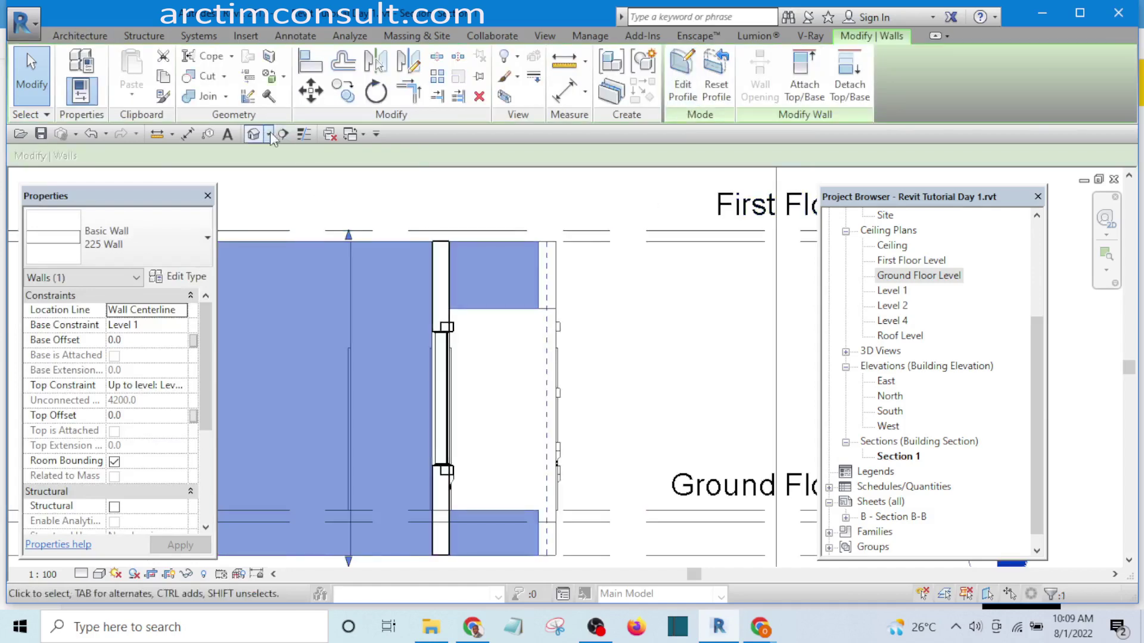
Step: In the 3D view, start another profile edit of the 225 Wall at the end of the corridor's low parapet
left_click(258, 136)
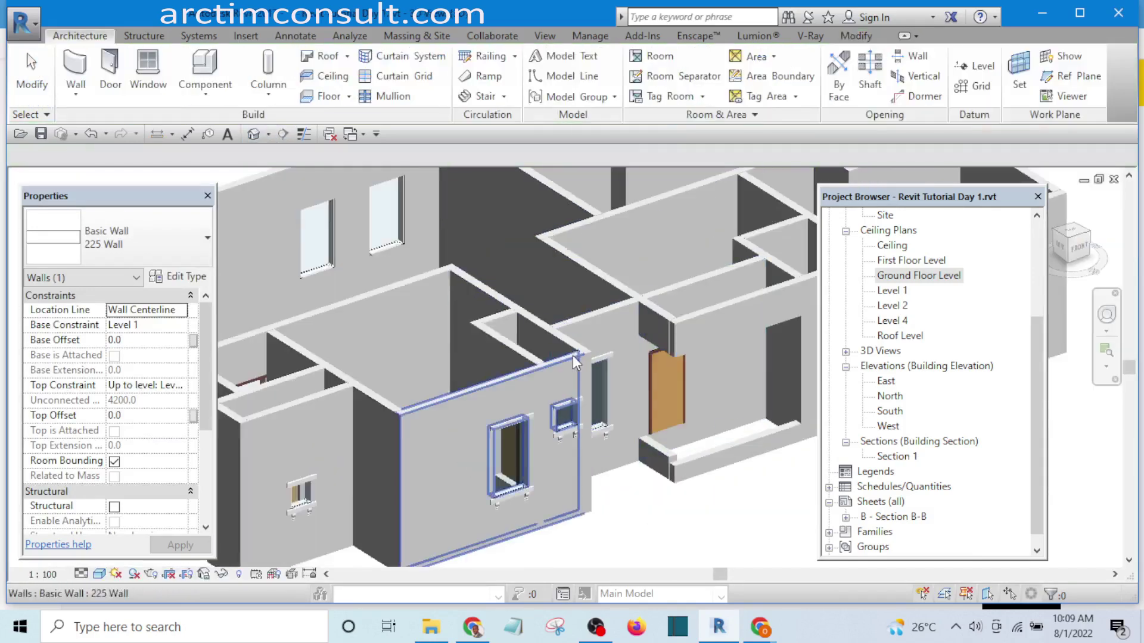
scroll(739, 445, "up", 3)
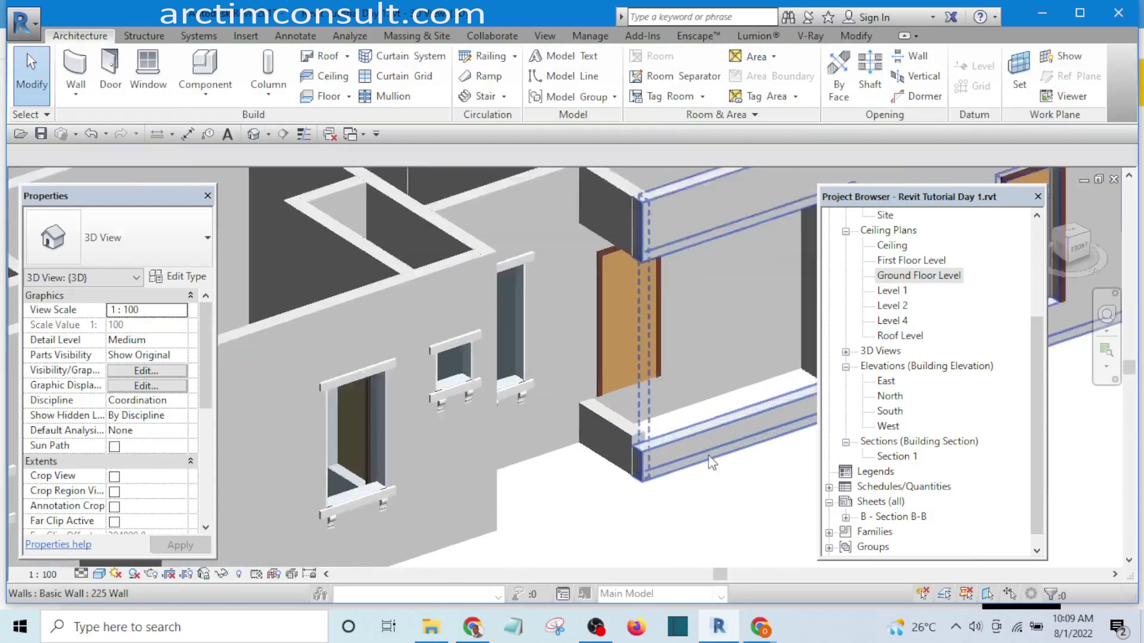
middle_click_drag(581, 475, 489, 400)
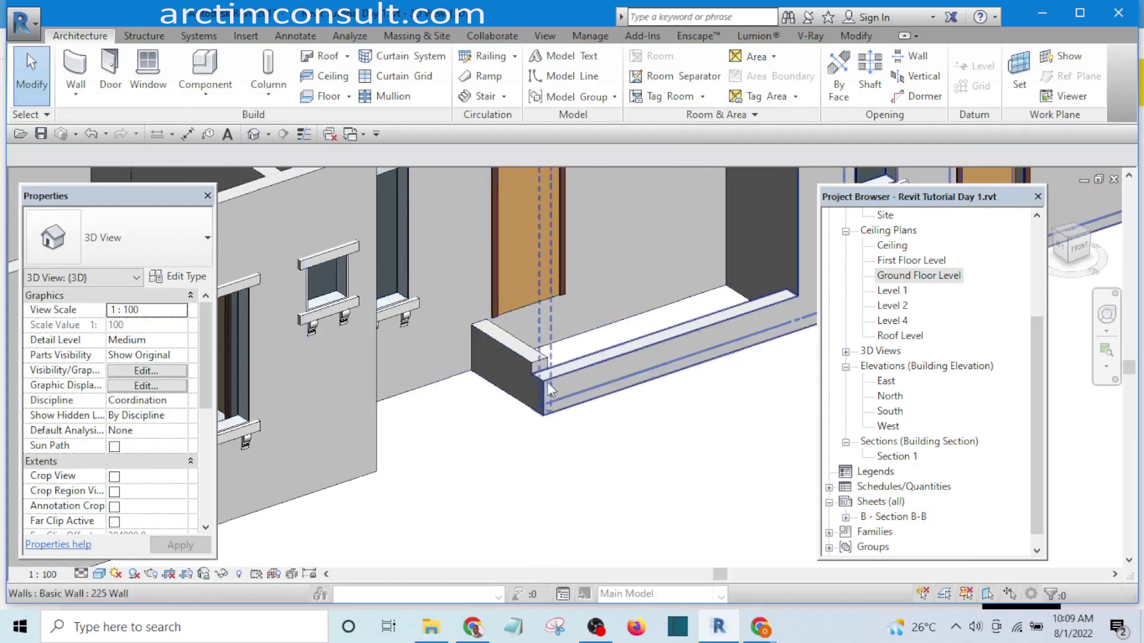
middle_click_drag(593, 429, 578, 411, "shift")
scroll(453, 339, "up", 4)
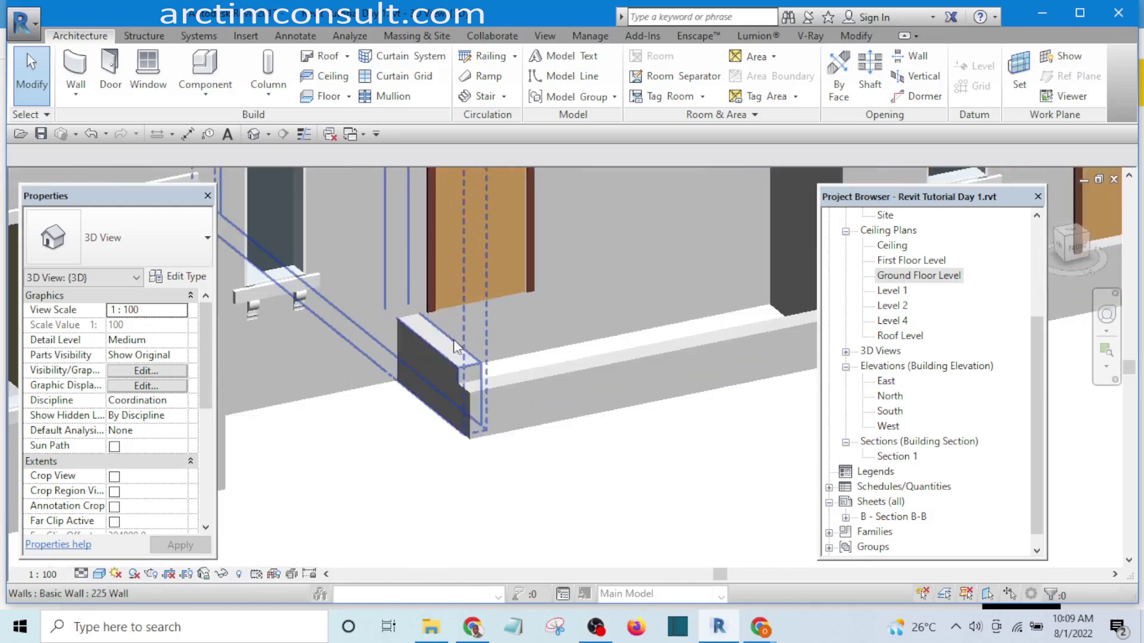
left_click(434, 351)
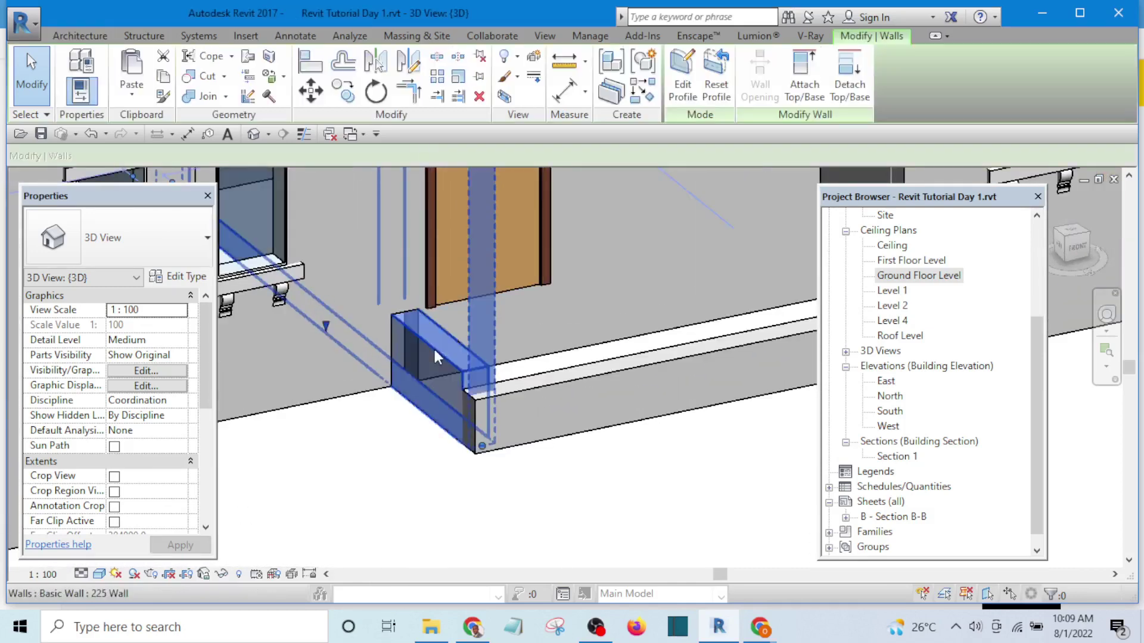
left_click(687, 81)
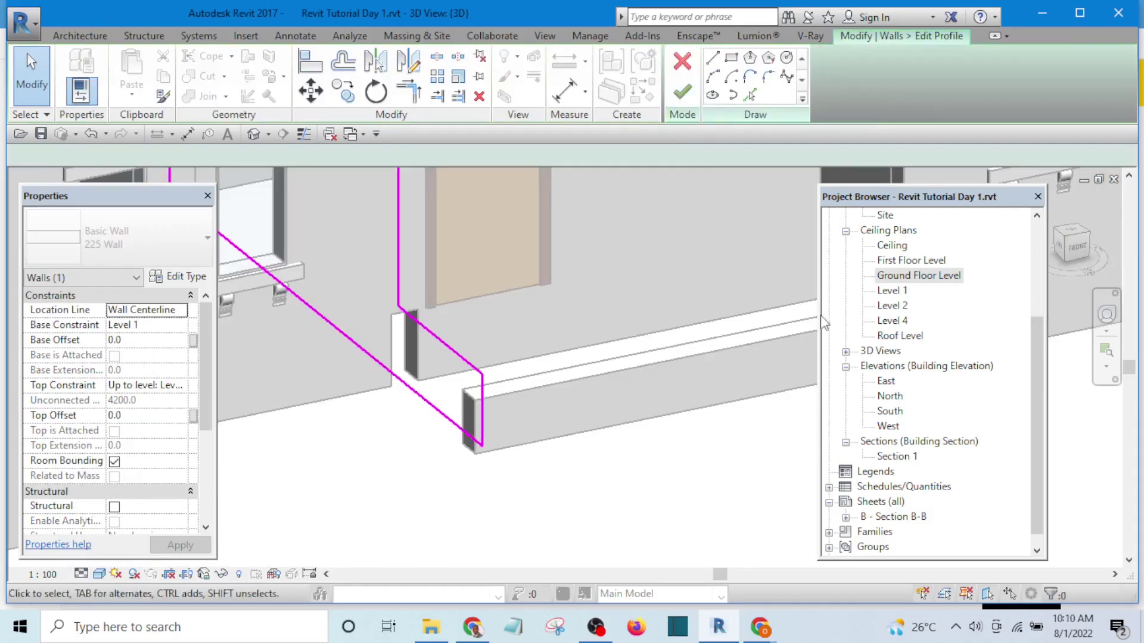
Step: In Section 1, align the opening's lower profile line with the level line just below the Ground Floor Level and finish the profile edit
scroll(923, 402, "down", 1)
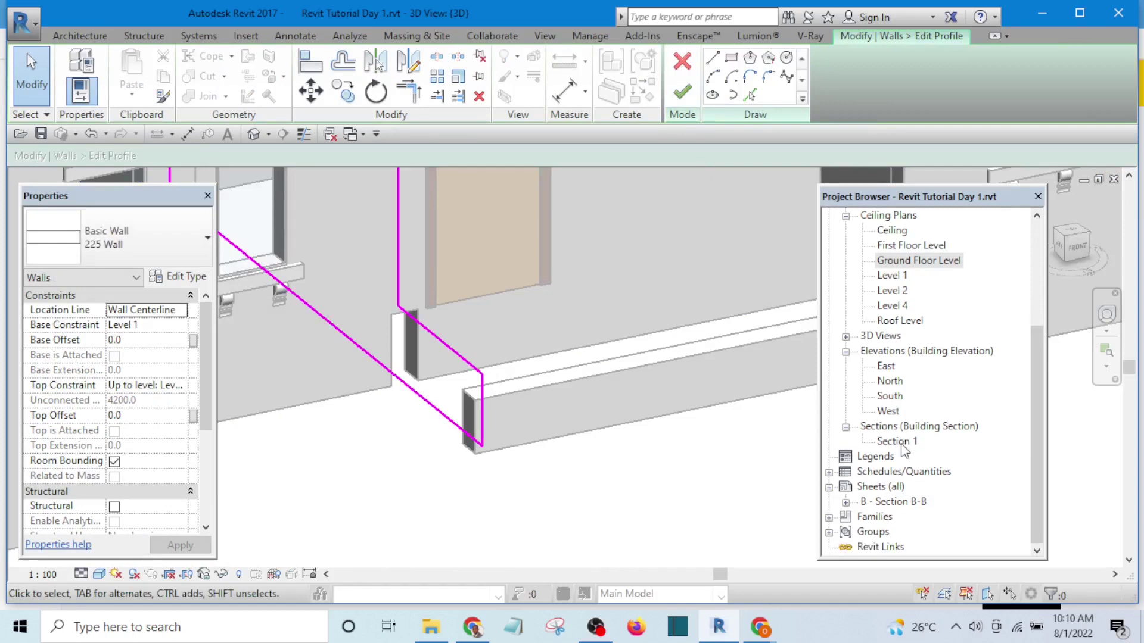
double_click(902, 446)
middle_click_drag(738, 391, 646, 224)
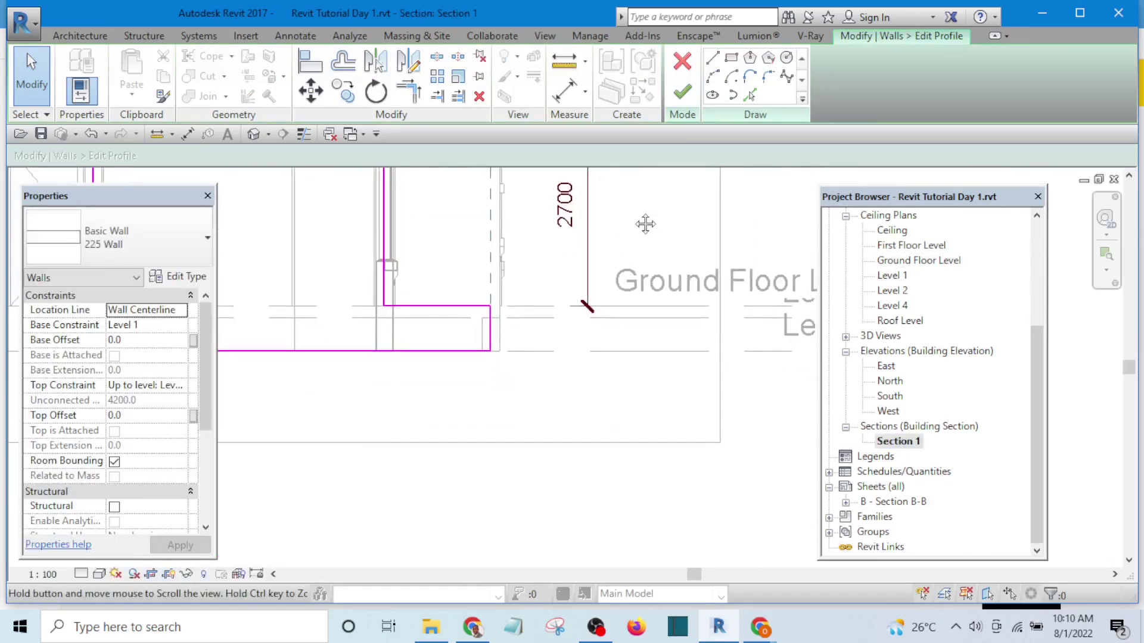
key("a")
key("l")
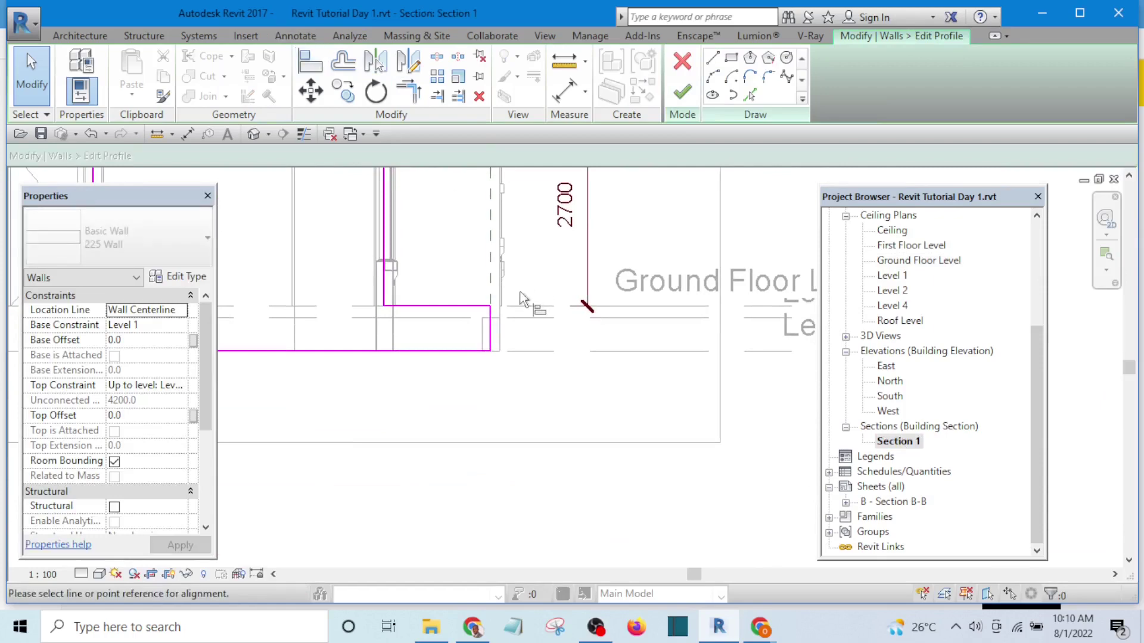
scroll(542, 325, "up", 1)
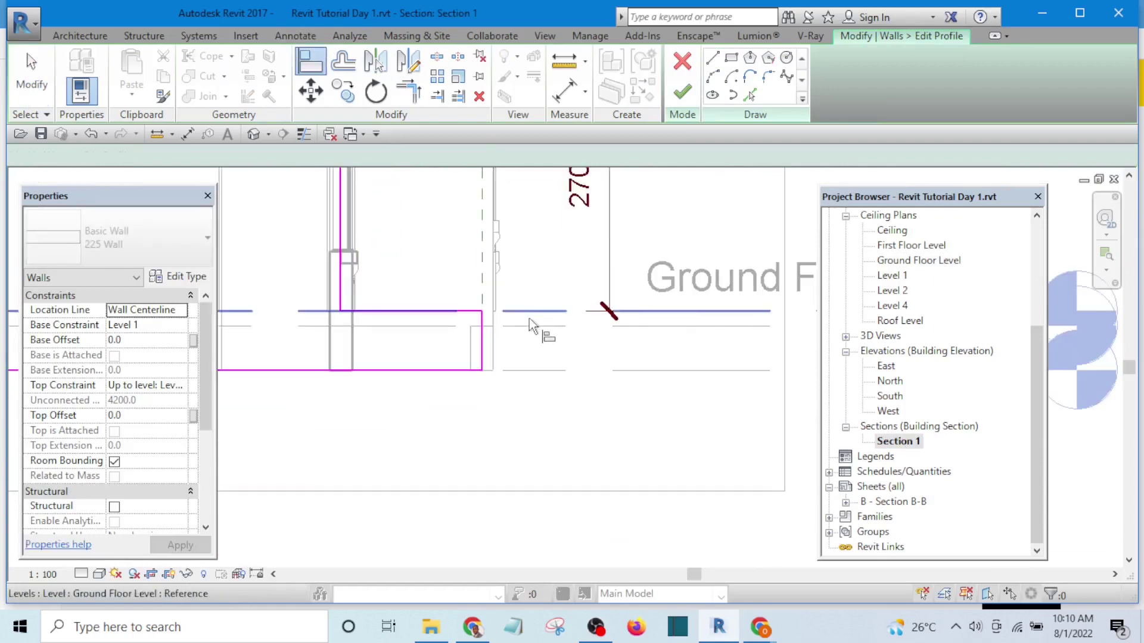
left_click(461, 311)
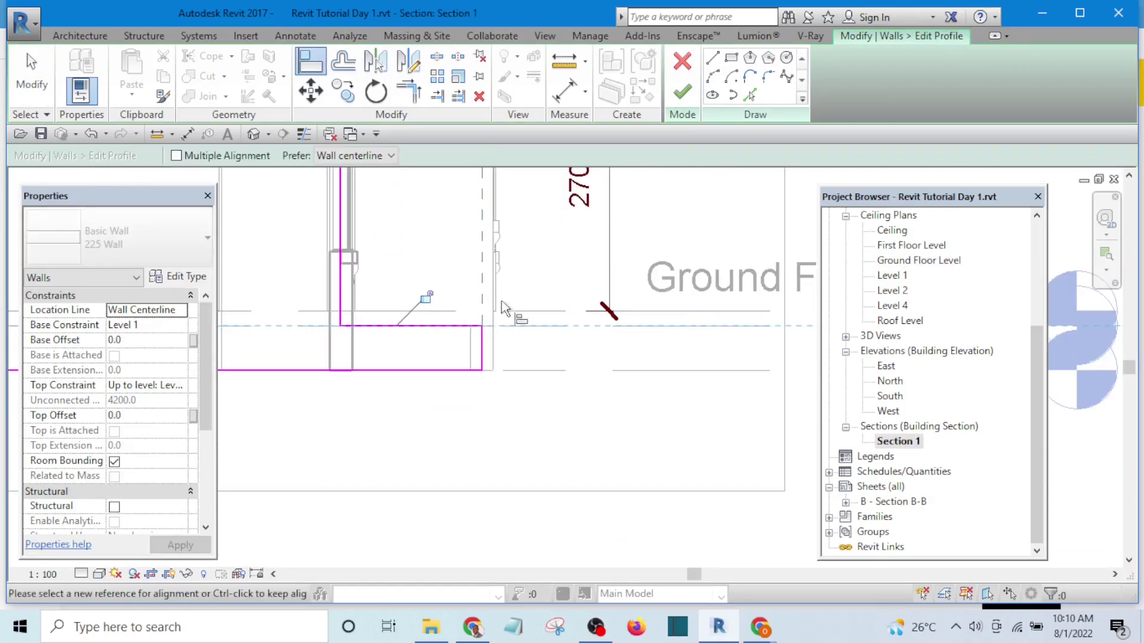
left_click(683, 94)
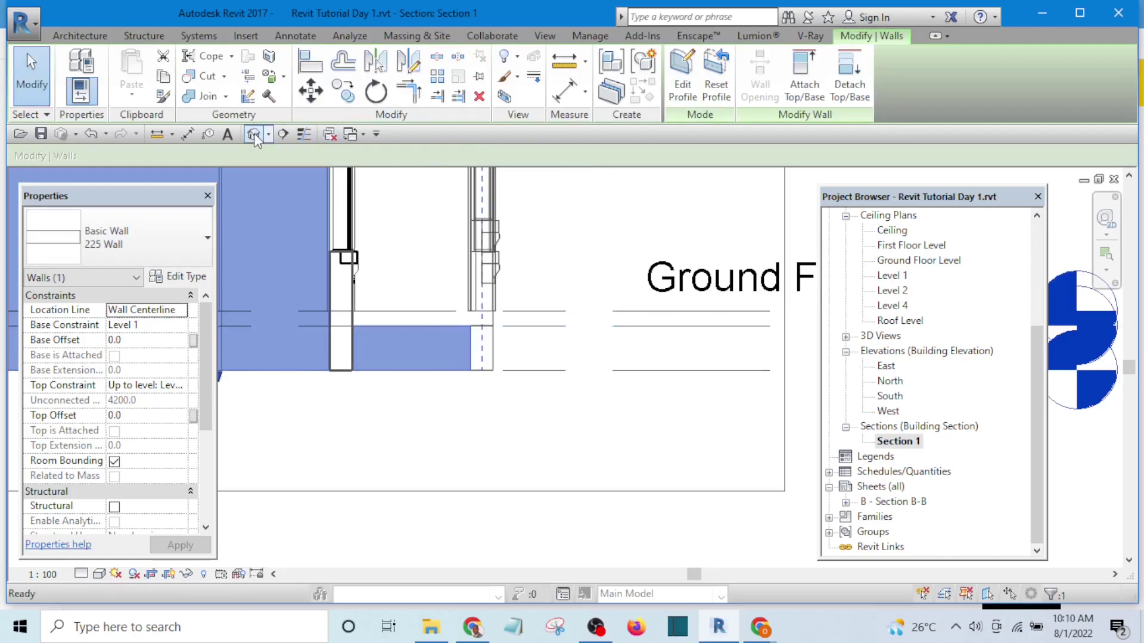
Step: Examine the corridor's side opening and its parapet corner in the 3D view
left_click(254, 134)
scroll(548, 315, "down", 4)
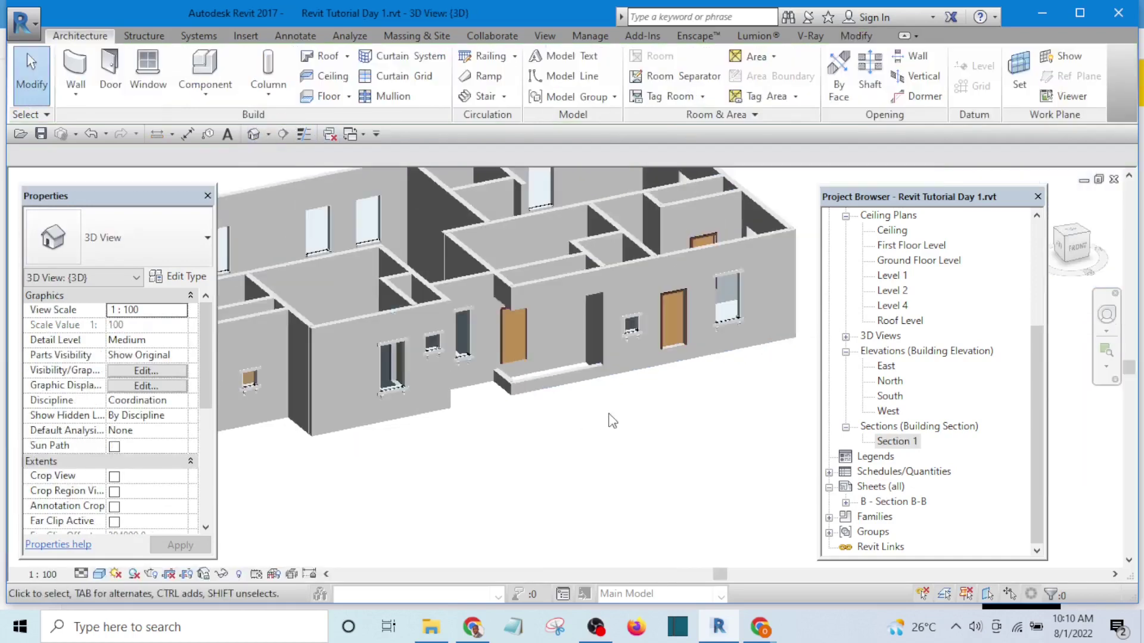
mouse_move(681, 449)
middle_mouse_down("shift")
mouse_move(625, 462)
mouse_move(695, 470)
mouse_move(684, 459)
middle_mouse_up("shift")
scroll(570, 356, "up", 6)
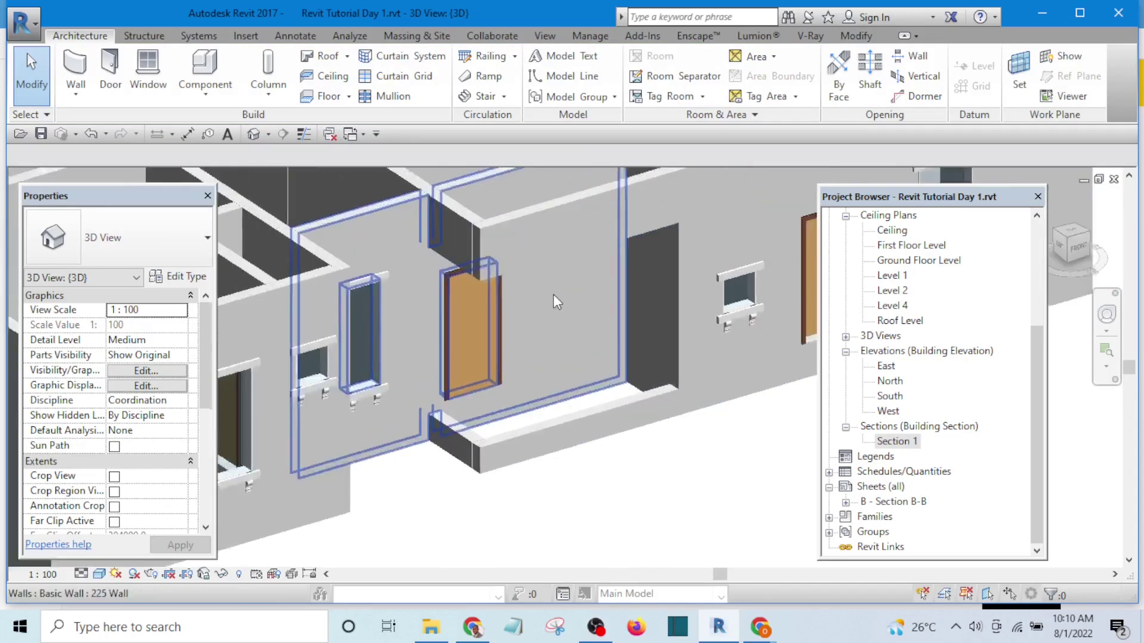
scroll(556, 304, "up", 2)
scroll(548, 345, "down", 5)
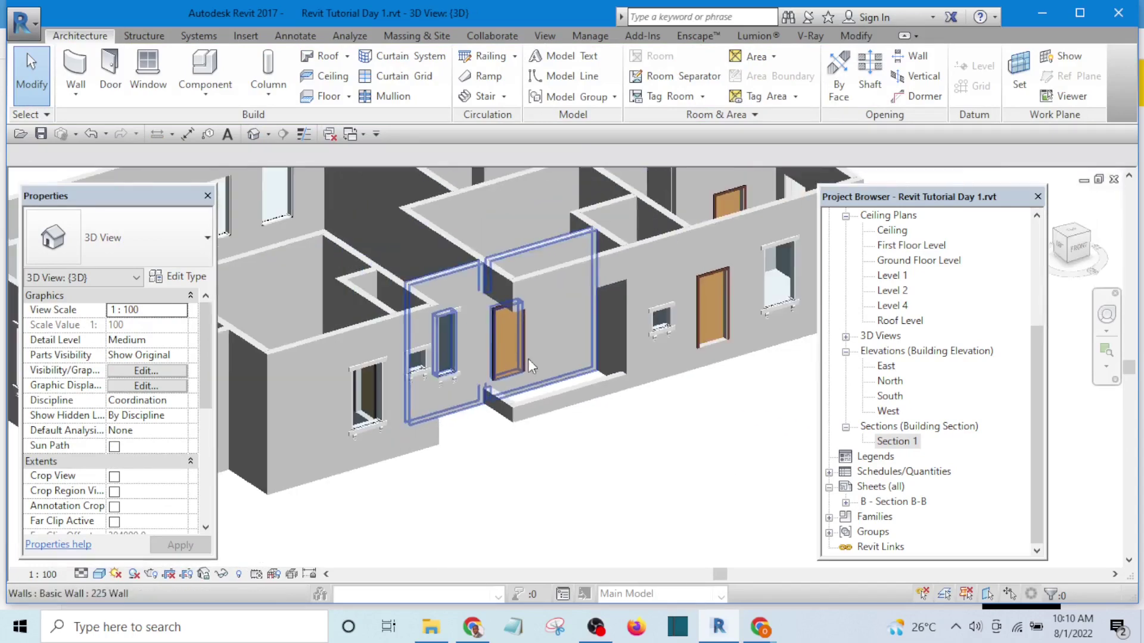
scroll(477, 346, "up", 5)
scroll(507, 373, "down", 5)
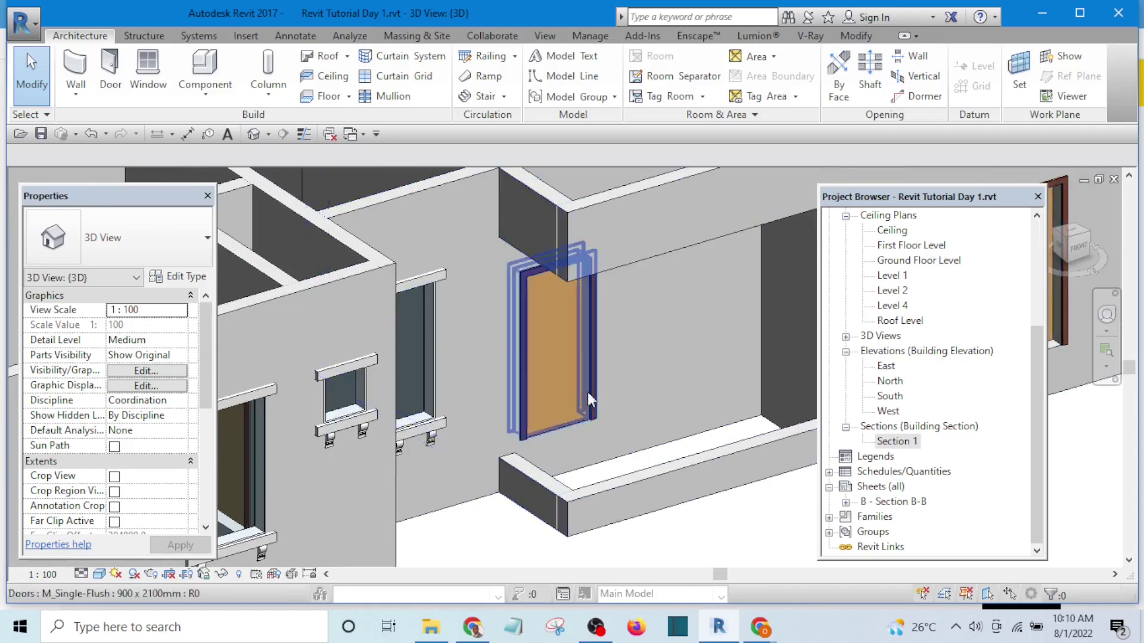
scroll(639, 385, "down", 3)
scroll(640, 411, "up", 3)
middle_click_drag(642, 423, 398, 440, "shift")
Step: Place another Rev Tut W Concept -1800x1000 window on the wall behind the corridor opening, about 800 mm from the door
left_click(398, 433)
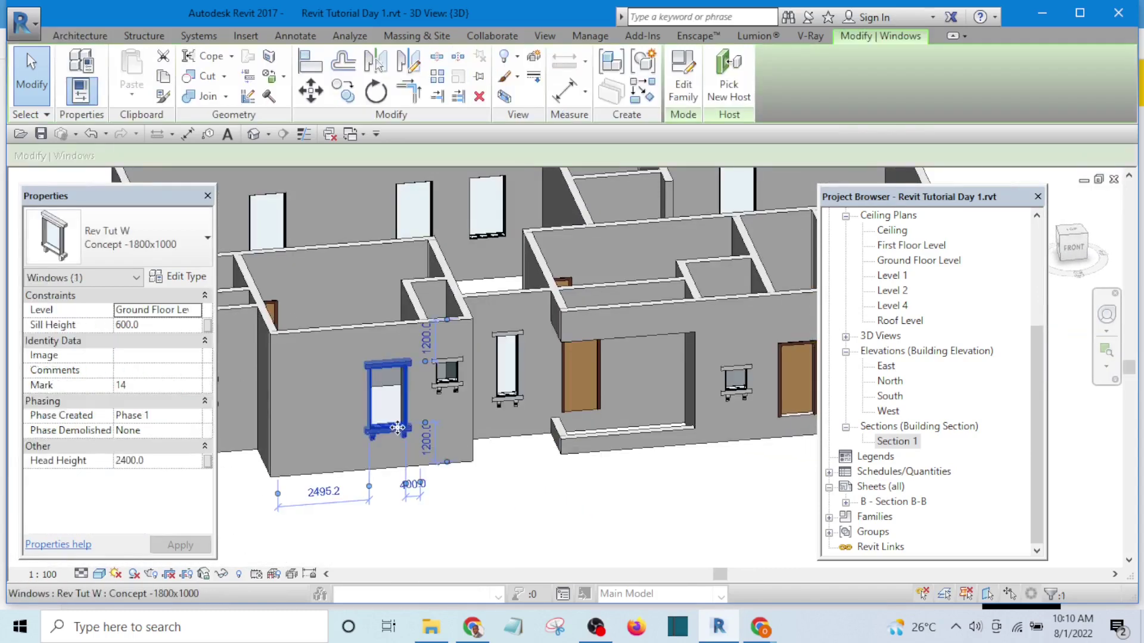
left_click(644, 92)
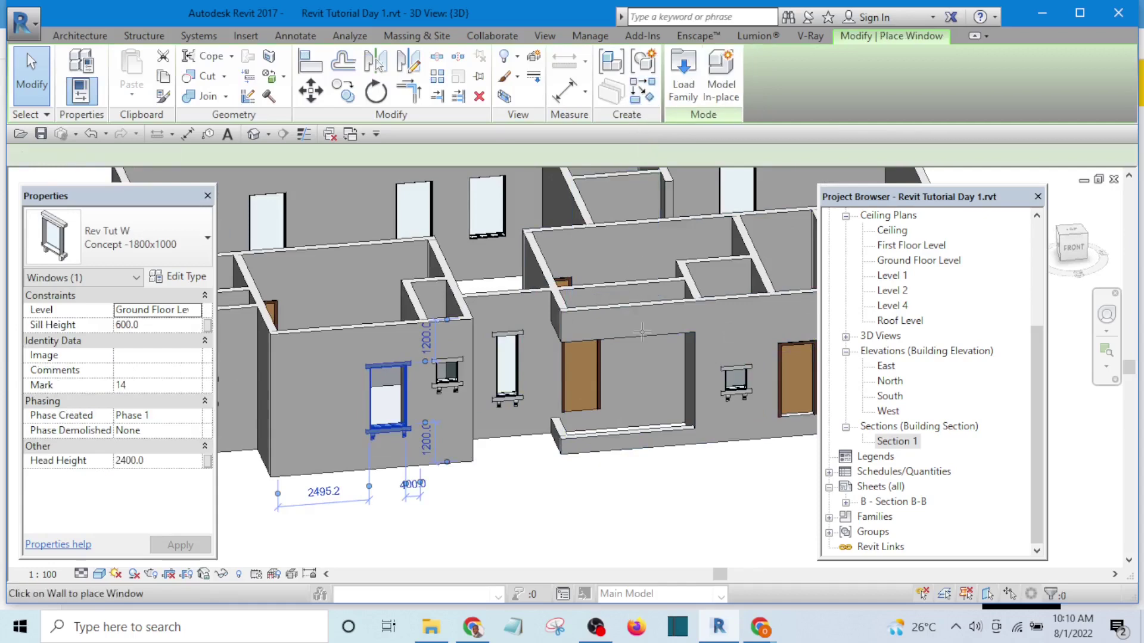
scroll(646, 395, "up", 4)
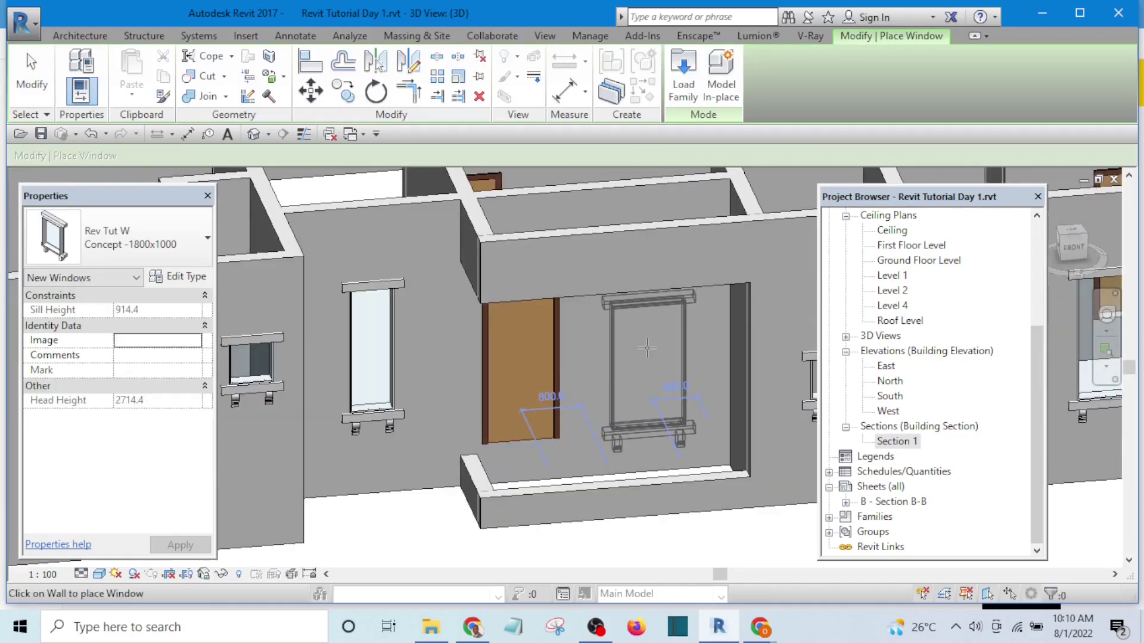
left_click(647, 348)
scroll(637, 370, "down", 4)
key("Escape")
key("Escape")
Step: Set the head height of the window beside the corridor door to 2400 mm
scroll(624, 400, "up", 4)
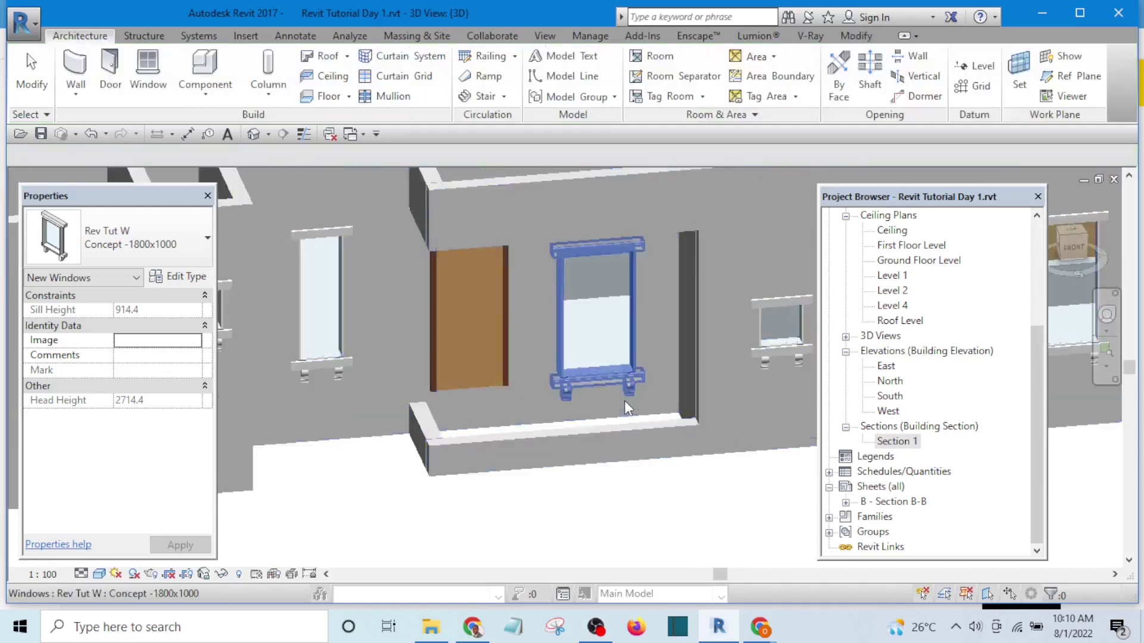
left_click(608, 379)
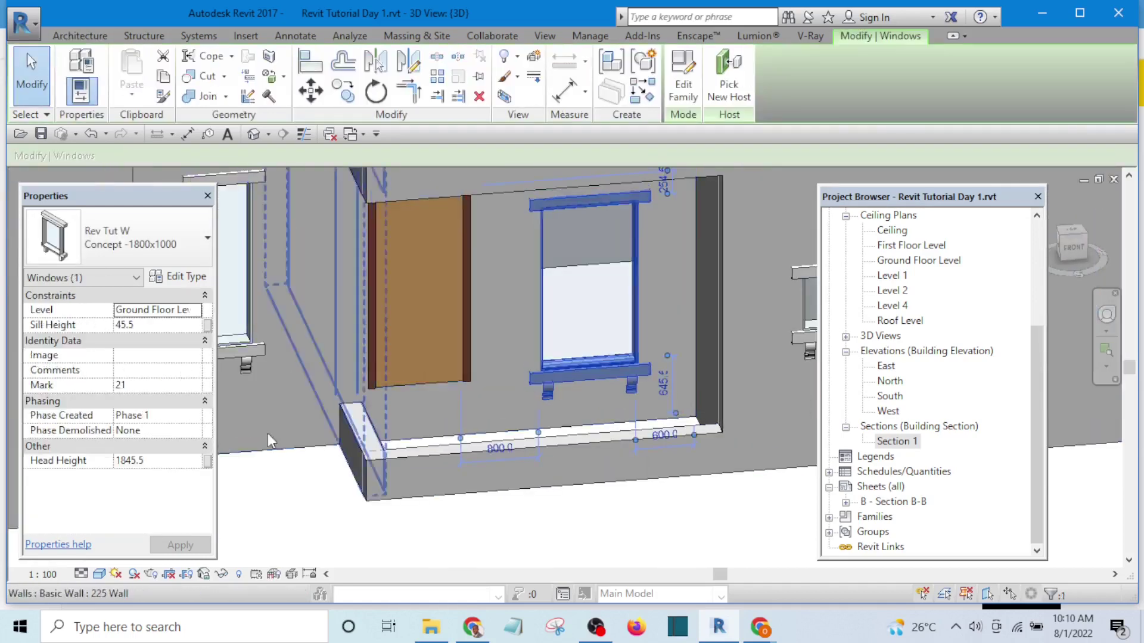
left_click(156, 461)
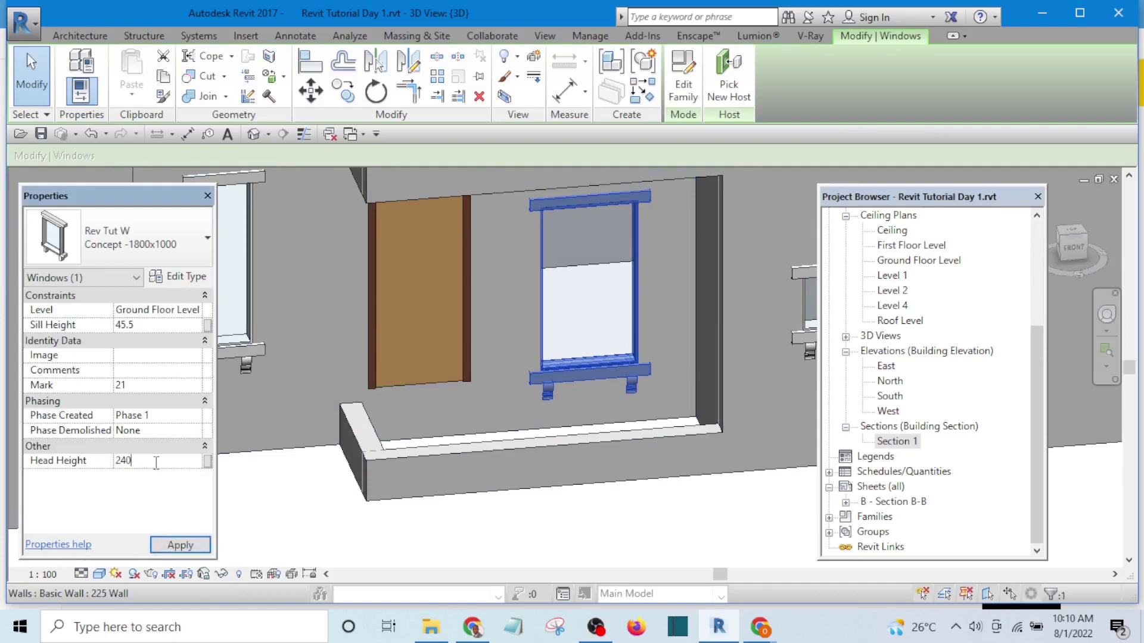
left_click(177, 545)
key("Escape")
scroll(657, 267, "down", 5)
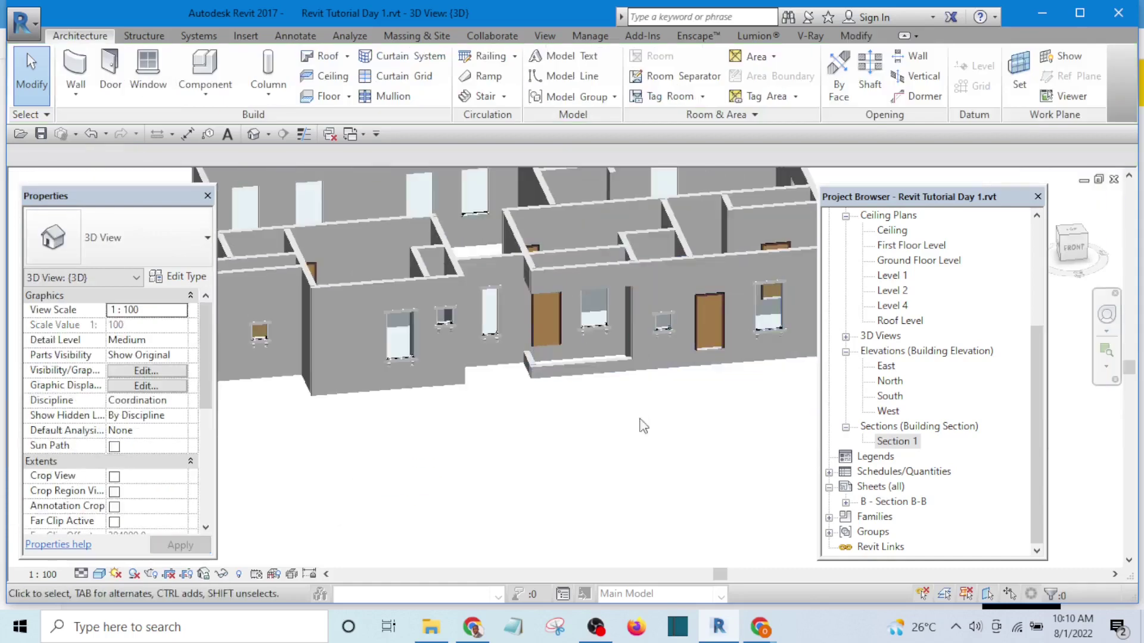
Step: Select all Rev Tut W Concept -toilet w windows in the entire project and set their head height to 2400 mm
scroll(623, 443, "down", 4)
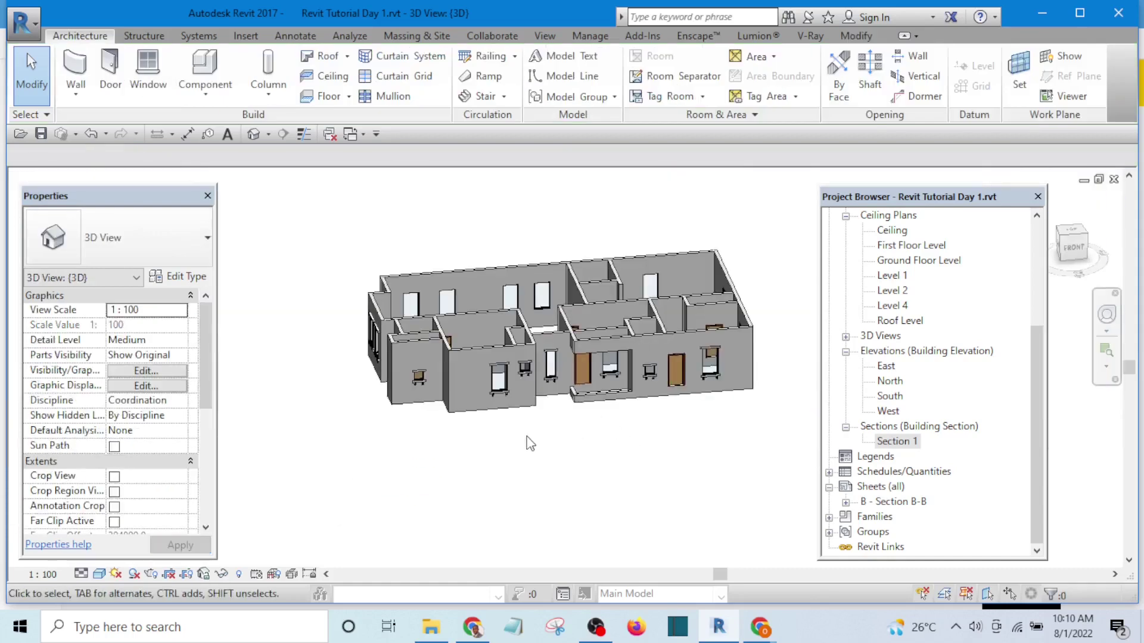
middle_click_drag(530, 443, 600, 426, "shift")
scroll(506, 391, "up", 5)
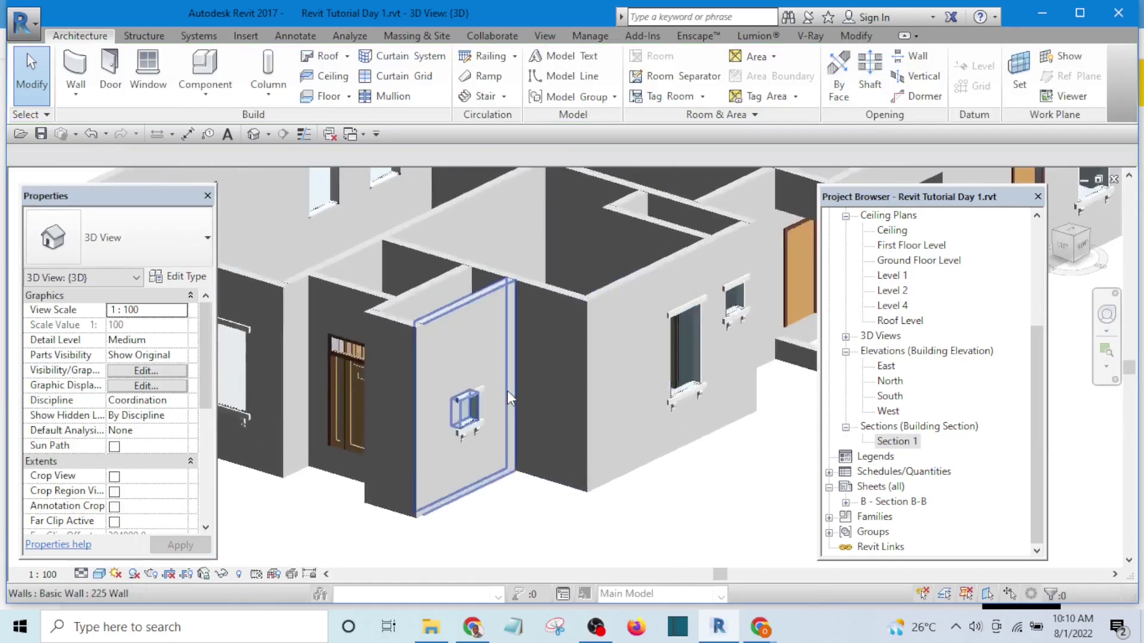
middle_click_drag(507, 391, 437, 394, "shift")
left_click(437, 394)
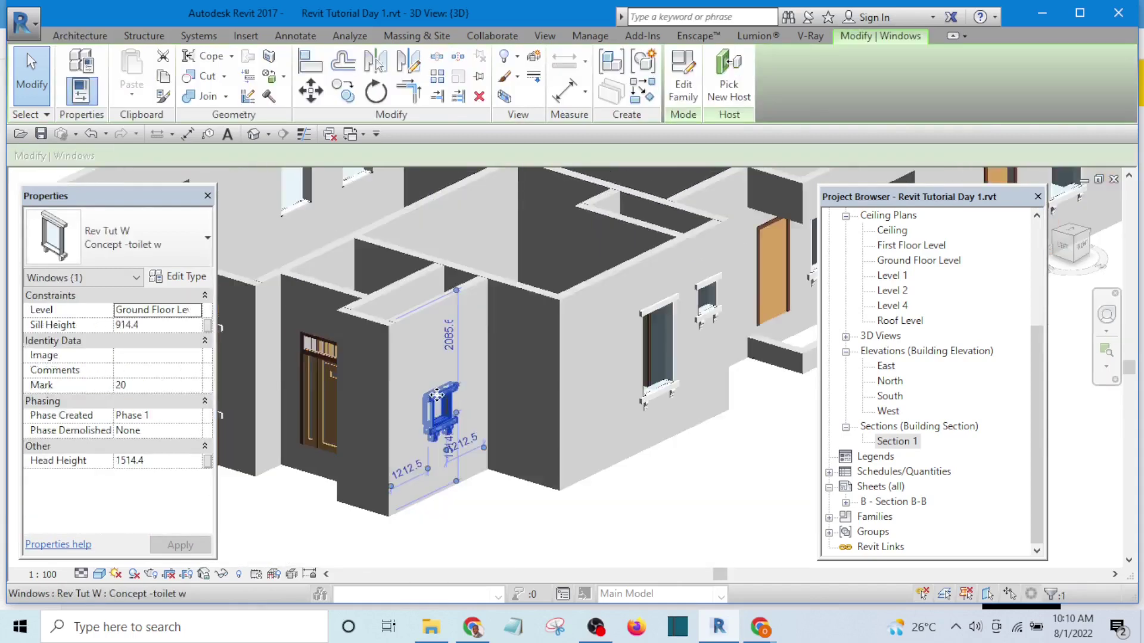
scroll(437, 394, "down", 2)
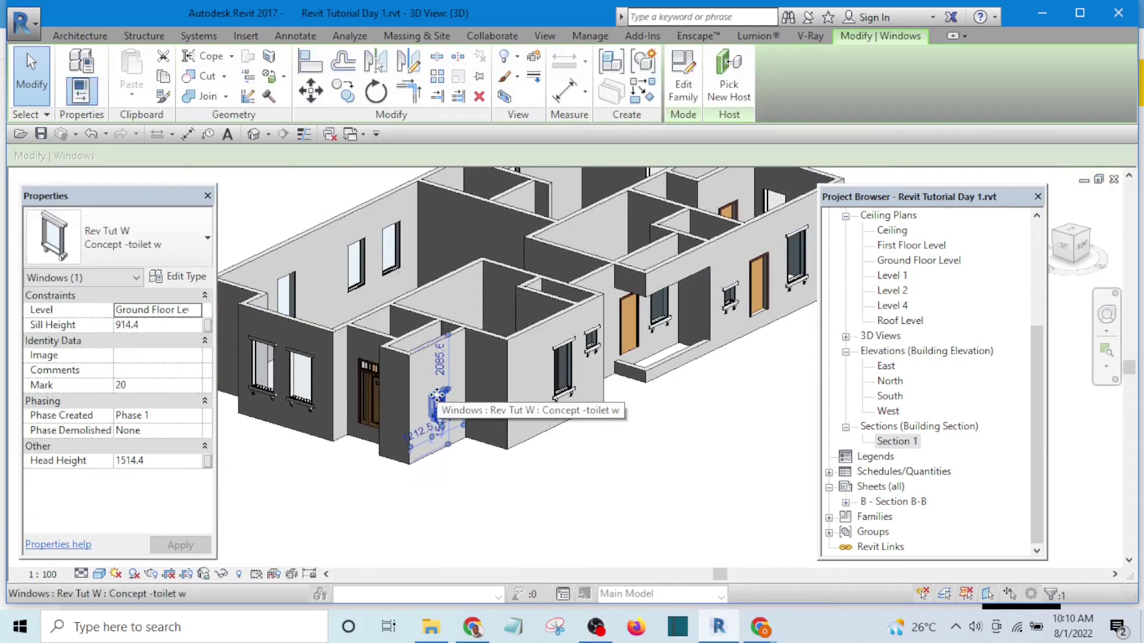
right_click(437, 395)
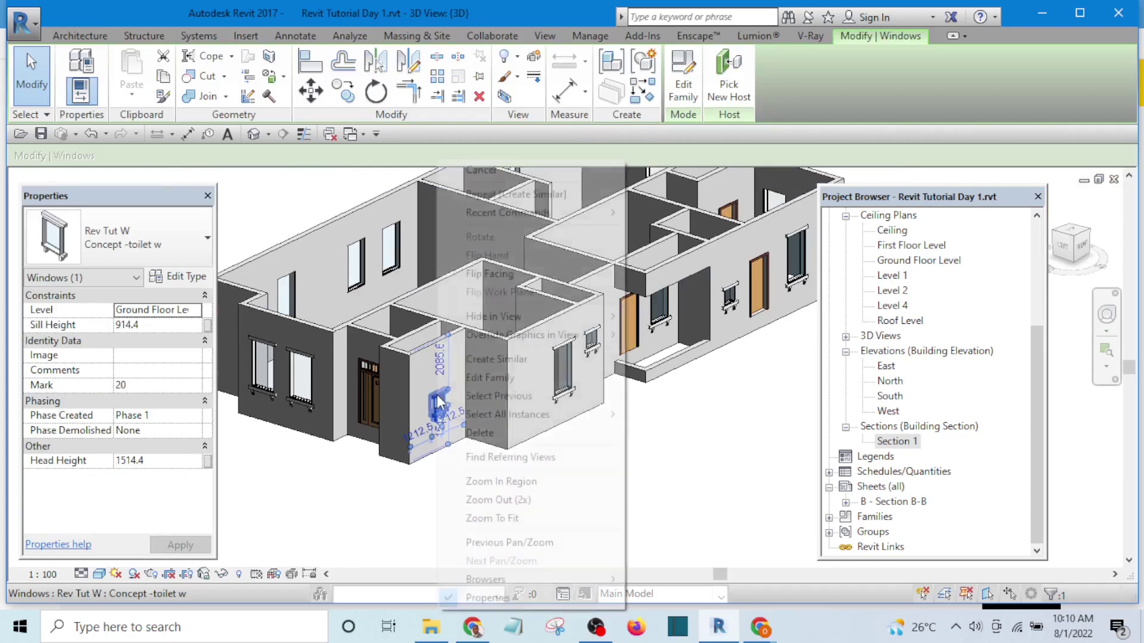
mouse_move(573, 414)
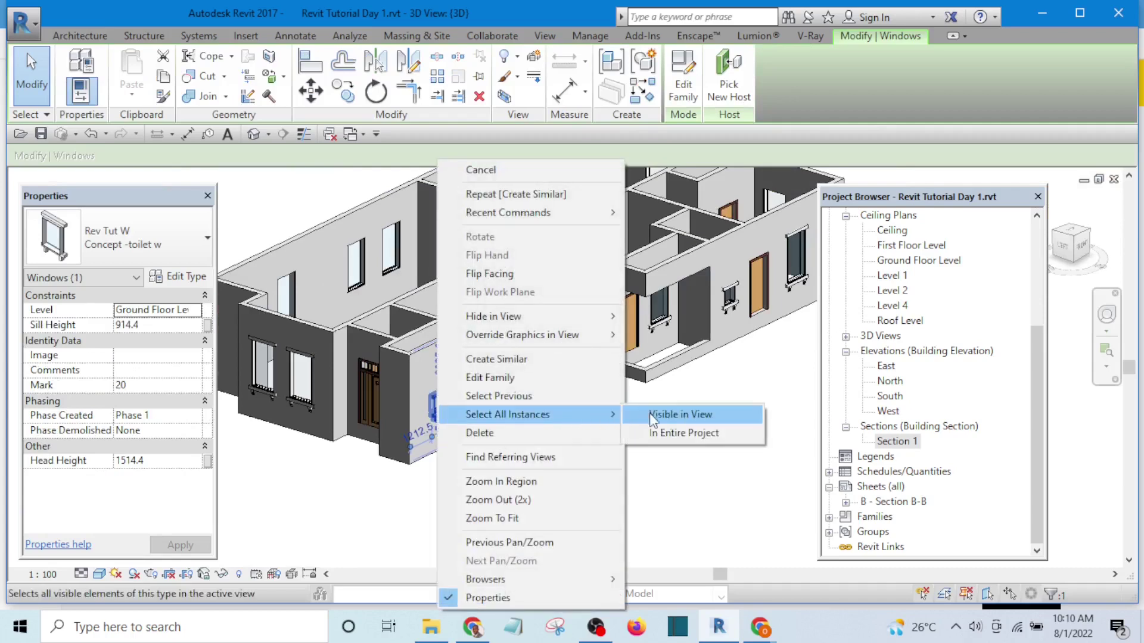
left_click(711, 434)
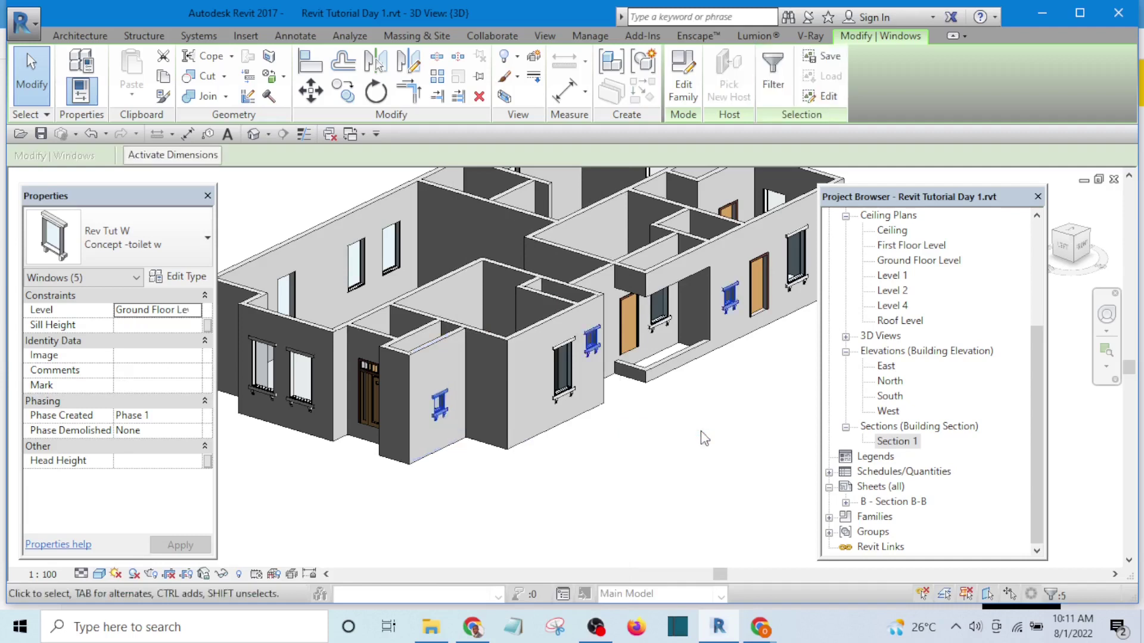
left_click(166, 465)
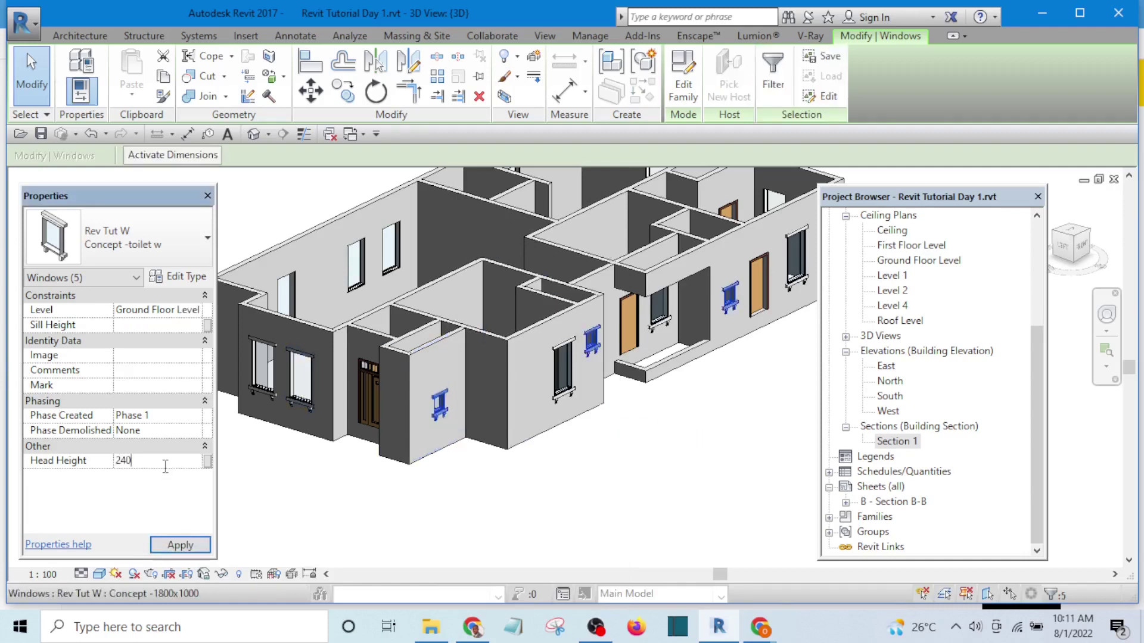
left_click(179, 545)
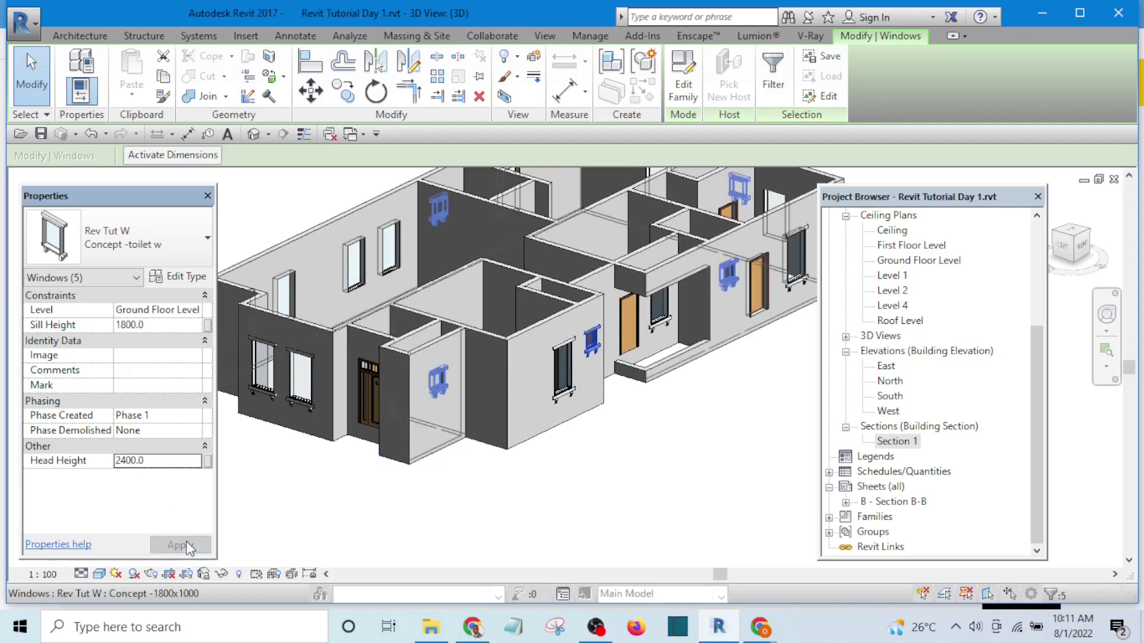
left_click(396, 528)
Step: Select every Rev Tut W Concept -1800x1000 window in the entire project and check their common head height
scroll(558, 469, "down", 3)
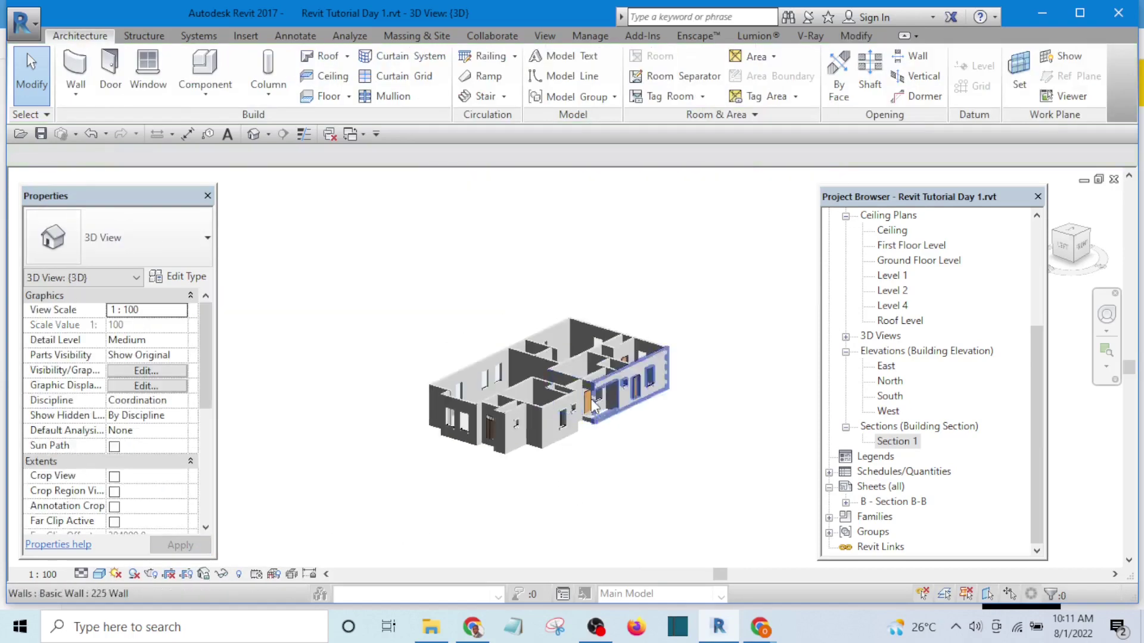
scroll(537, 469, "up", 8)
scroll(523, 469, "down", 3)
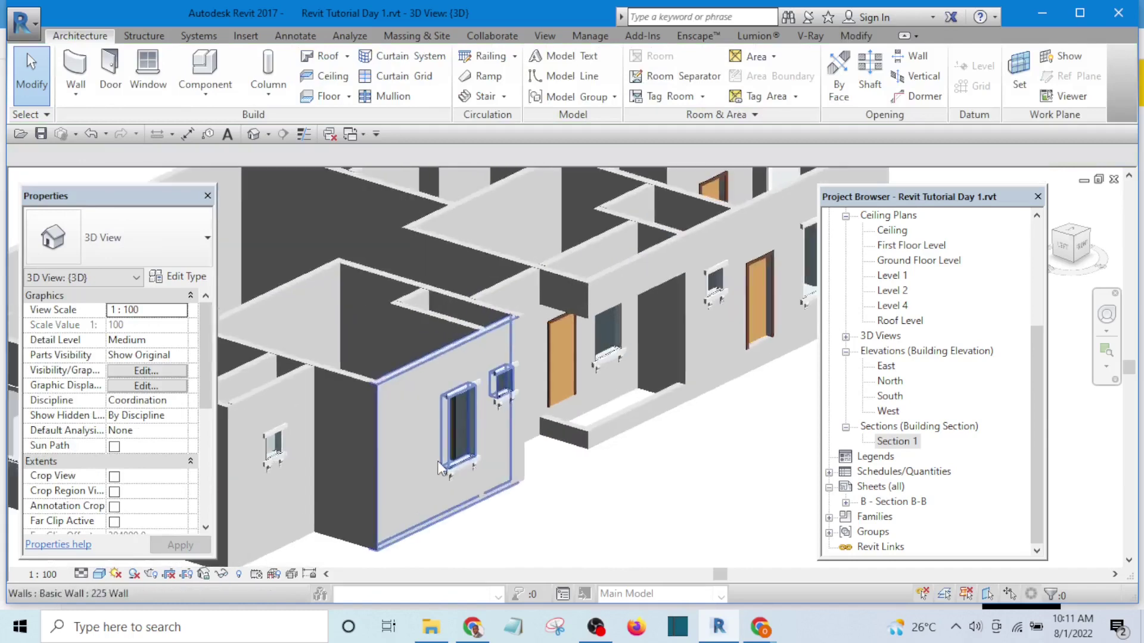
scroll(458, 467, "up", 2)
left_click(459, 469)
right_click(457, 468)
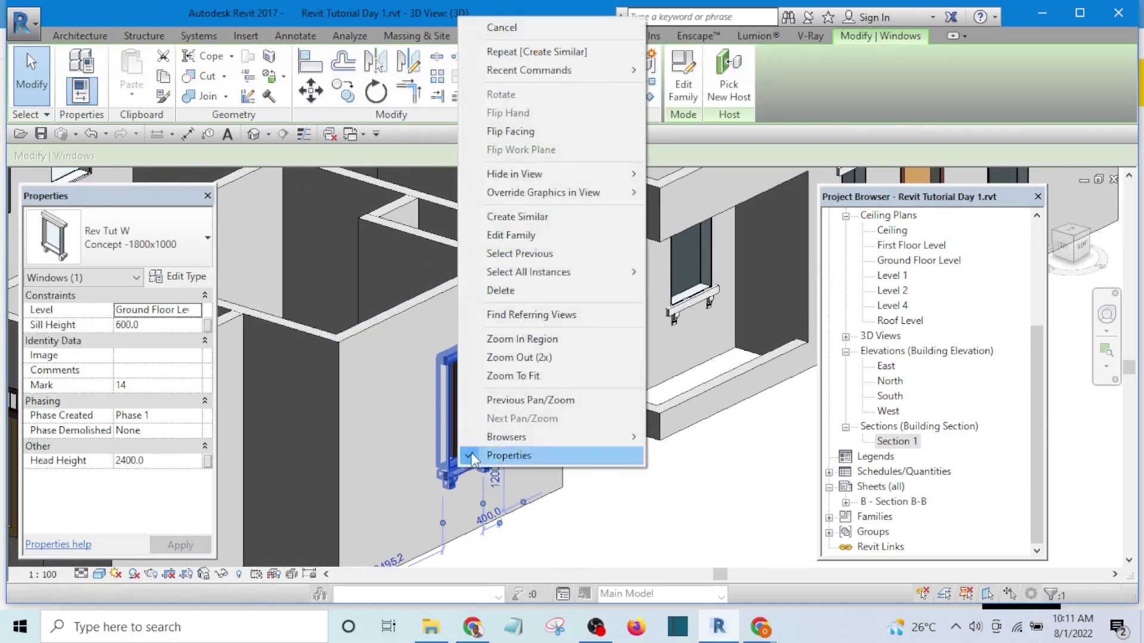
mouse_move(536, 271)
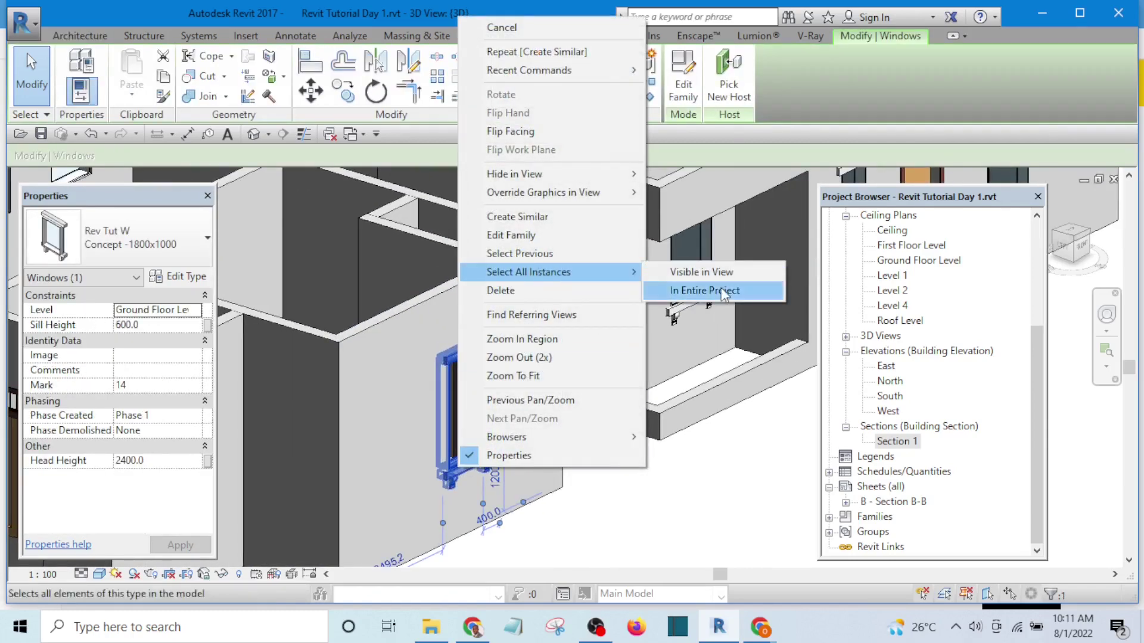
left_click(722, 292)
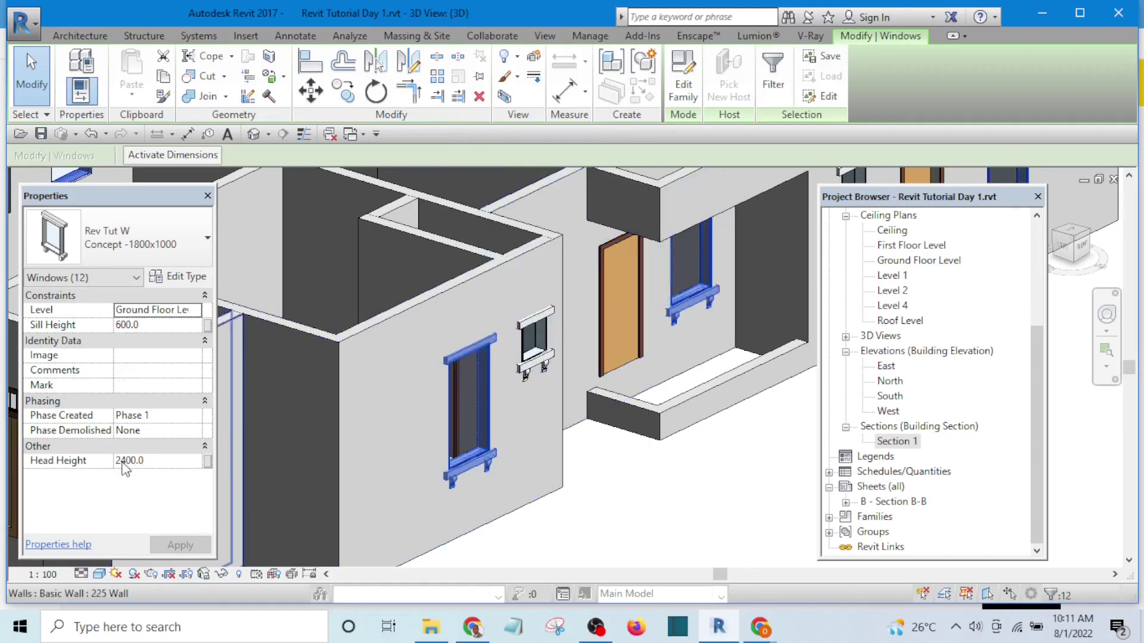
key("Escape")
Step: Examine the window heights and the blank wall corner beside the entrance block in the 3D view
scroll(541, 359, "down", 5)
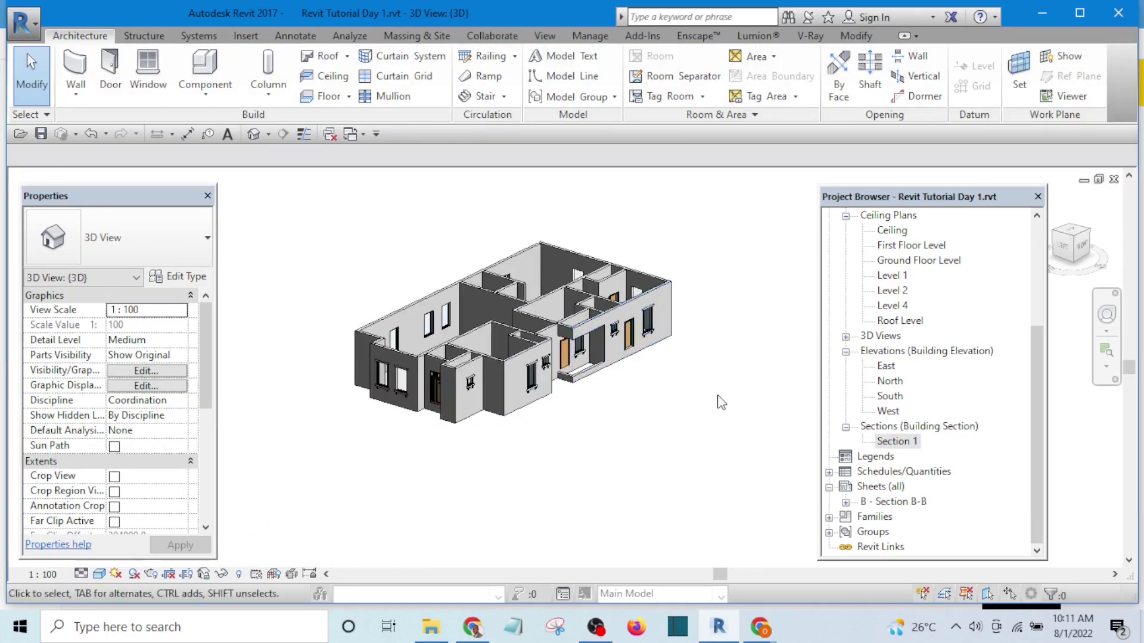
scroll(524, 398, "up", 3)
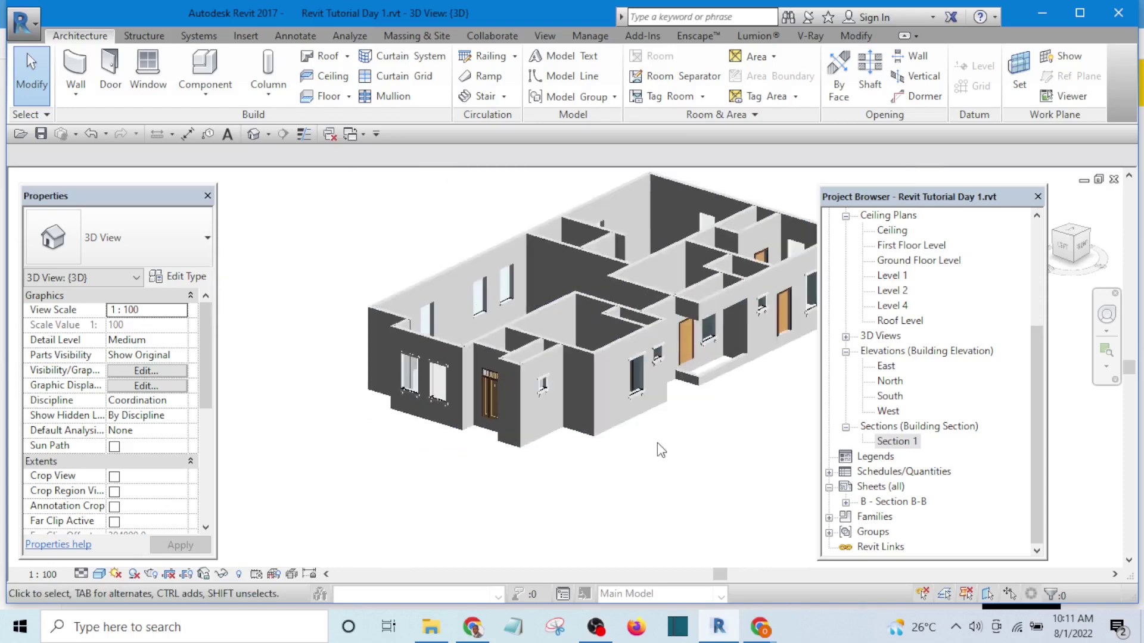
middle_click_drag(657, 442, 778, 390, "shift")
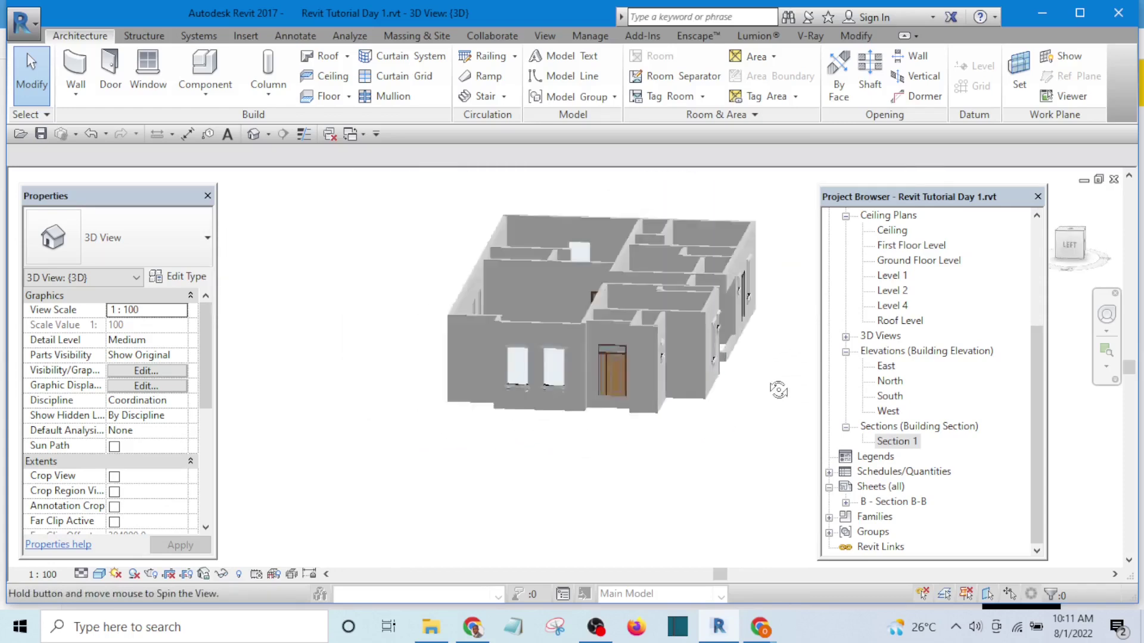
scroll(670, 350, "up", 5)
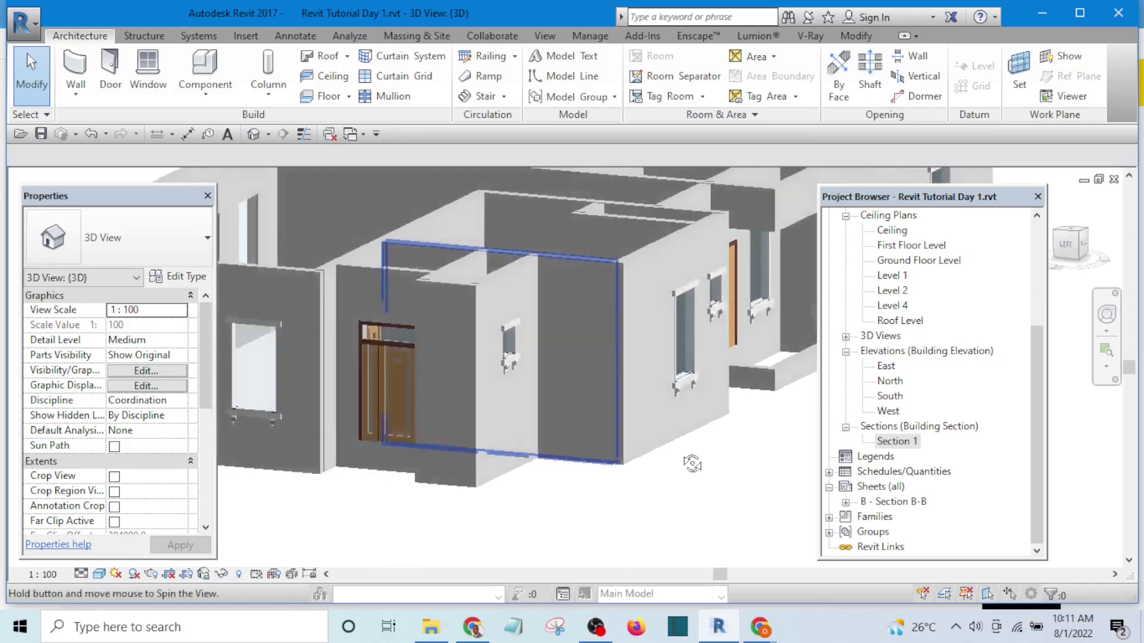
middle_click_drag(691, 463, 719, 481, "shift")
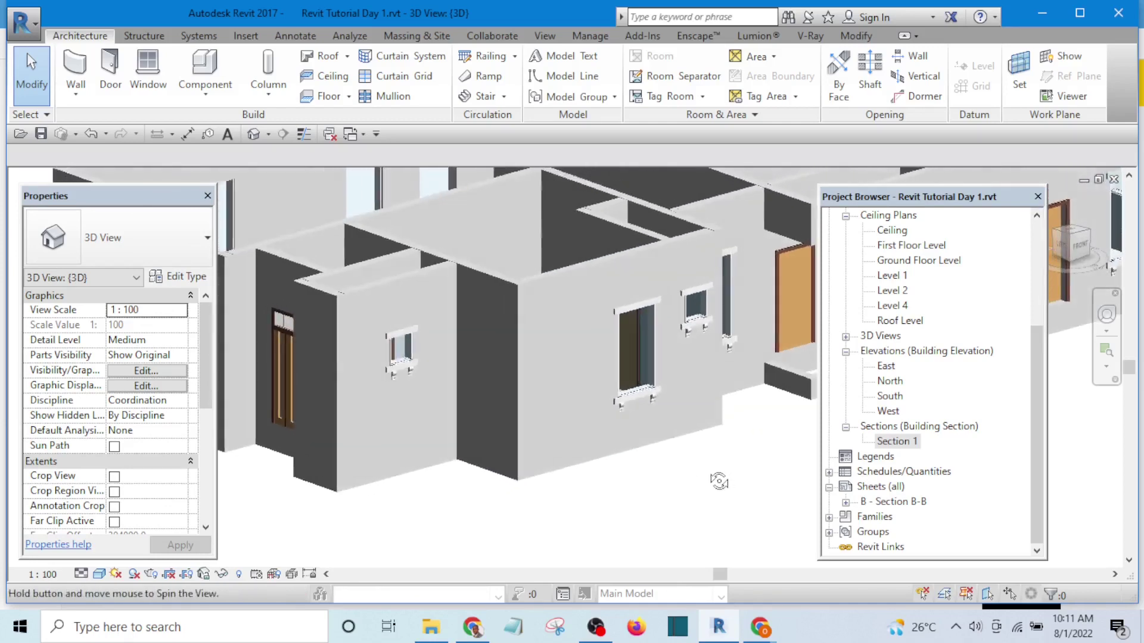
scroll(477, 401, "down", 5)
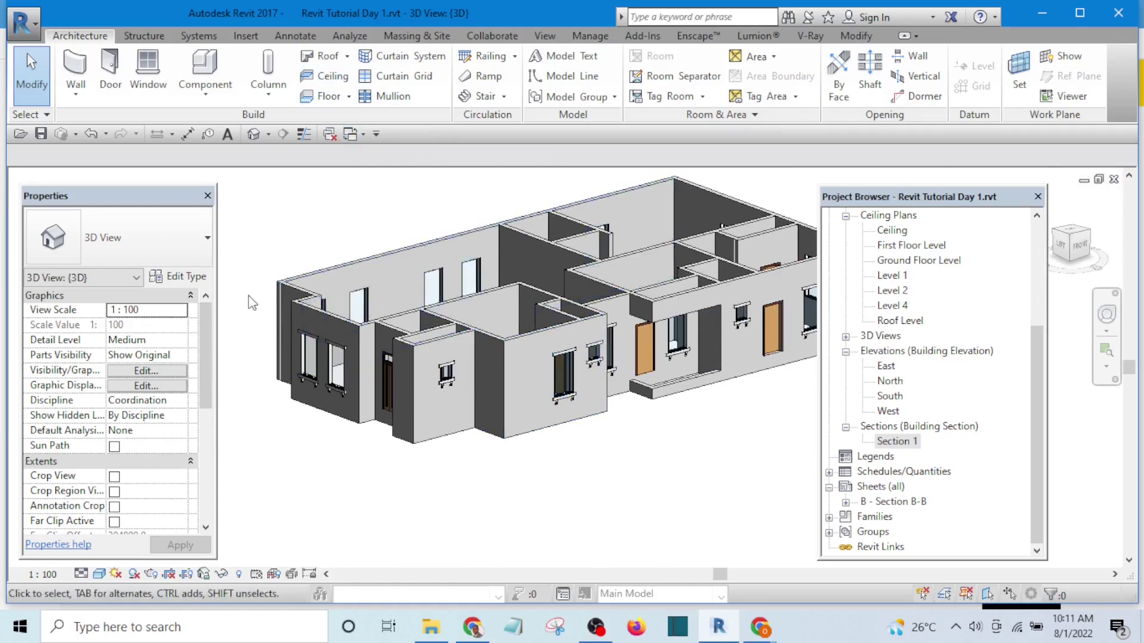
key("n")
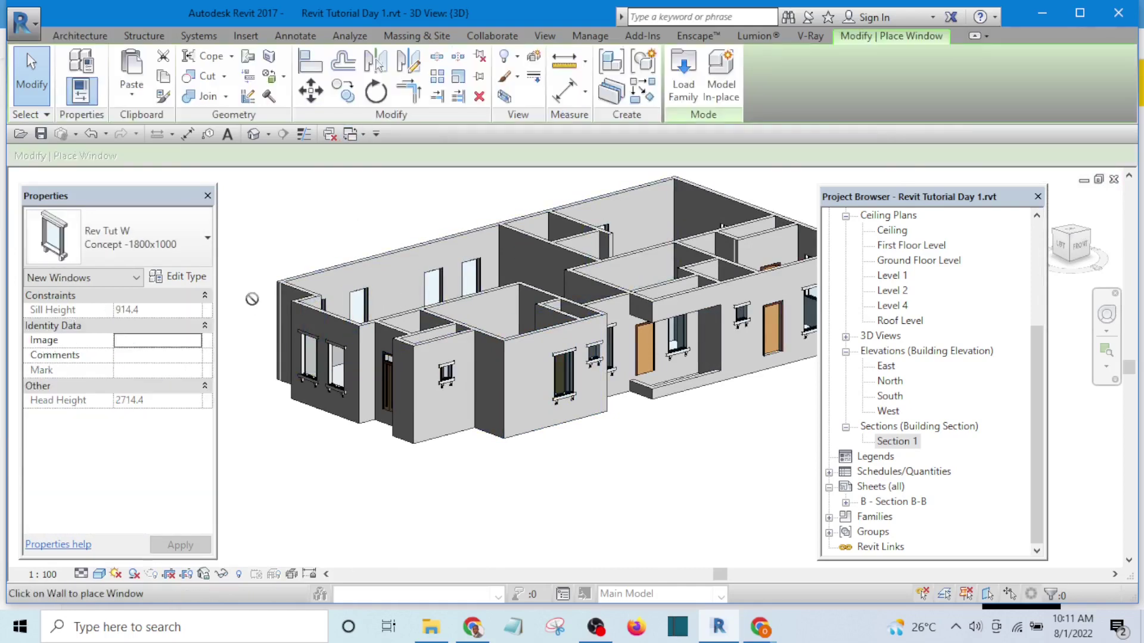
left_click(123, 229)
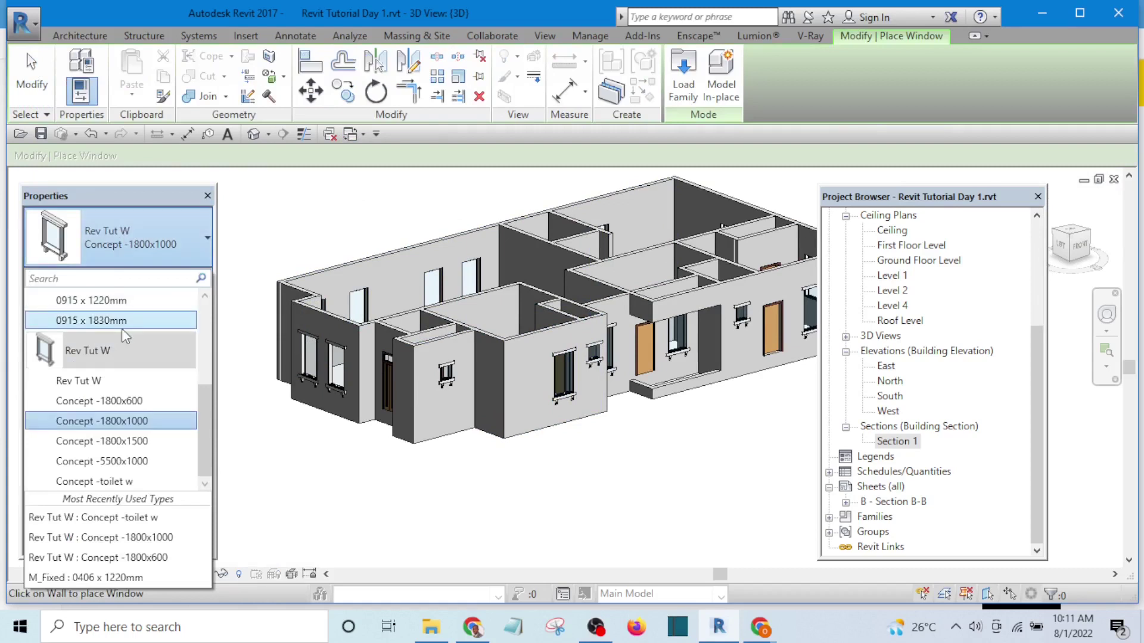
left_click_drag(213, 448, 215, 304)
left_click(337, 210)
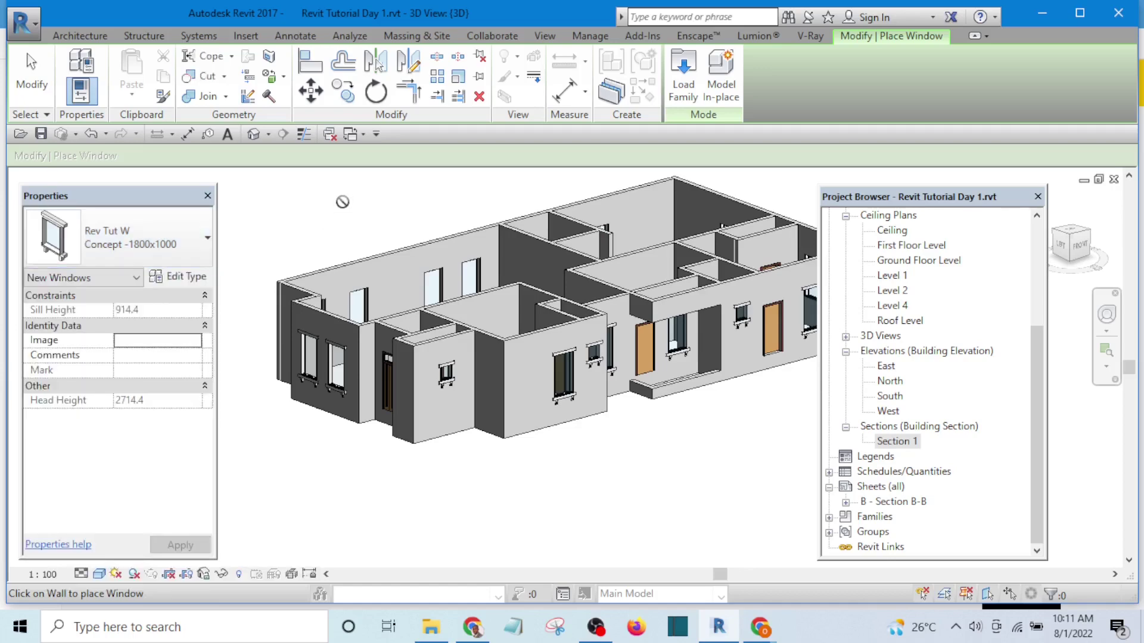
key("Escape")
middle_click_drag(350, 192, 377, 225)
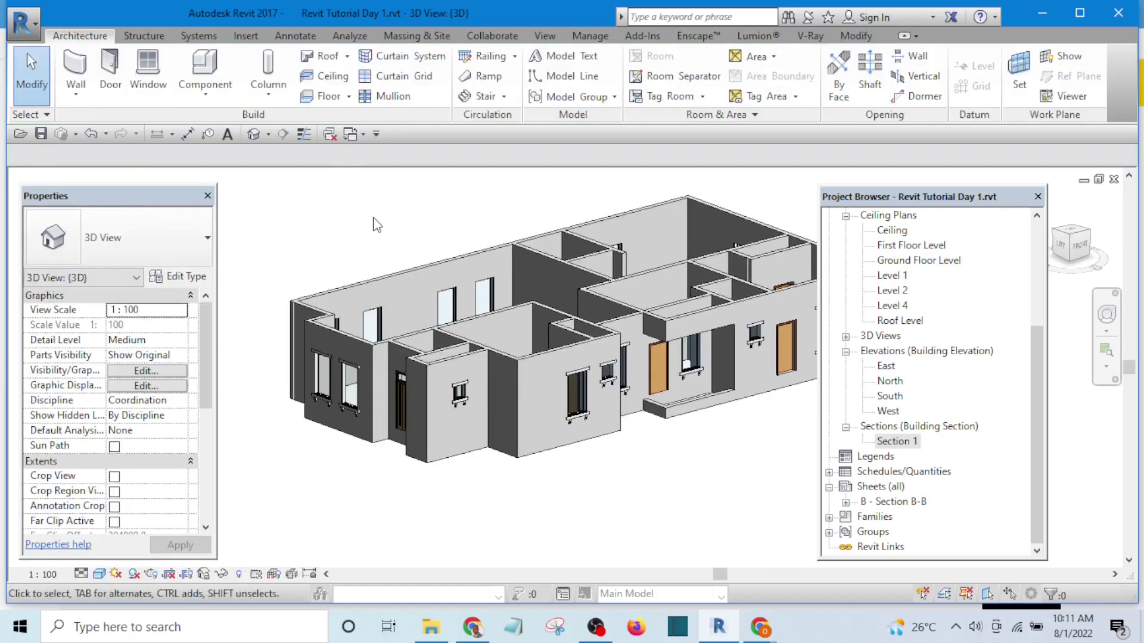
Step: Close the hidden views and switch to the GROUND FL A floor plan of the other open project
left_click(365, 134)
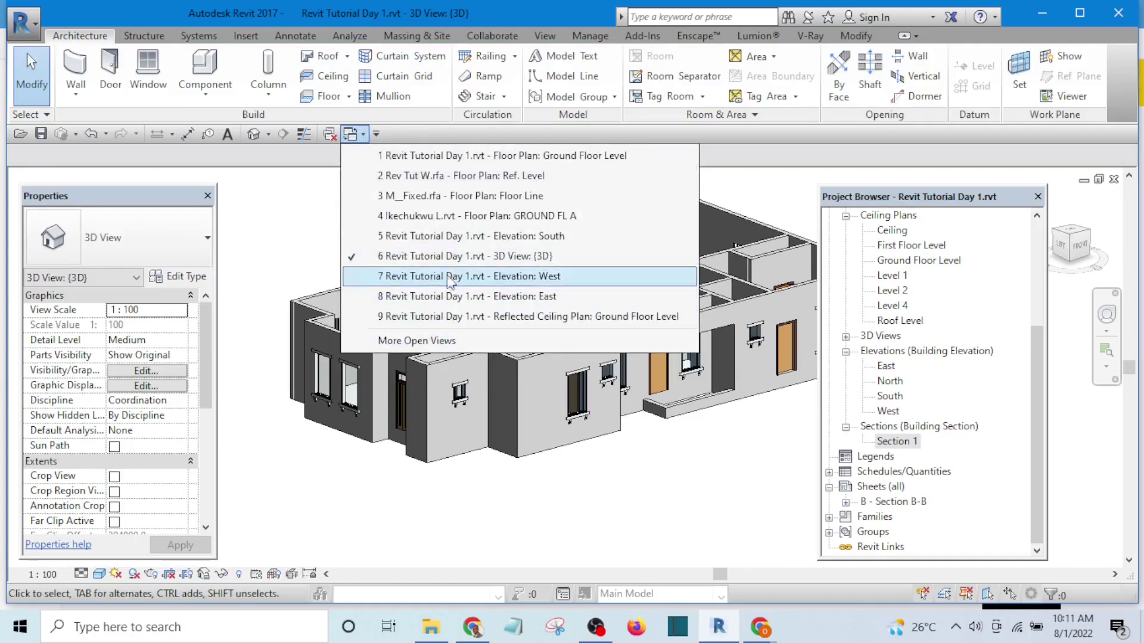
left_click(330, 134)
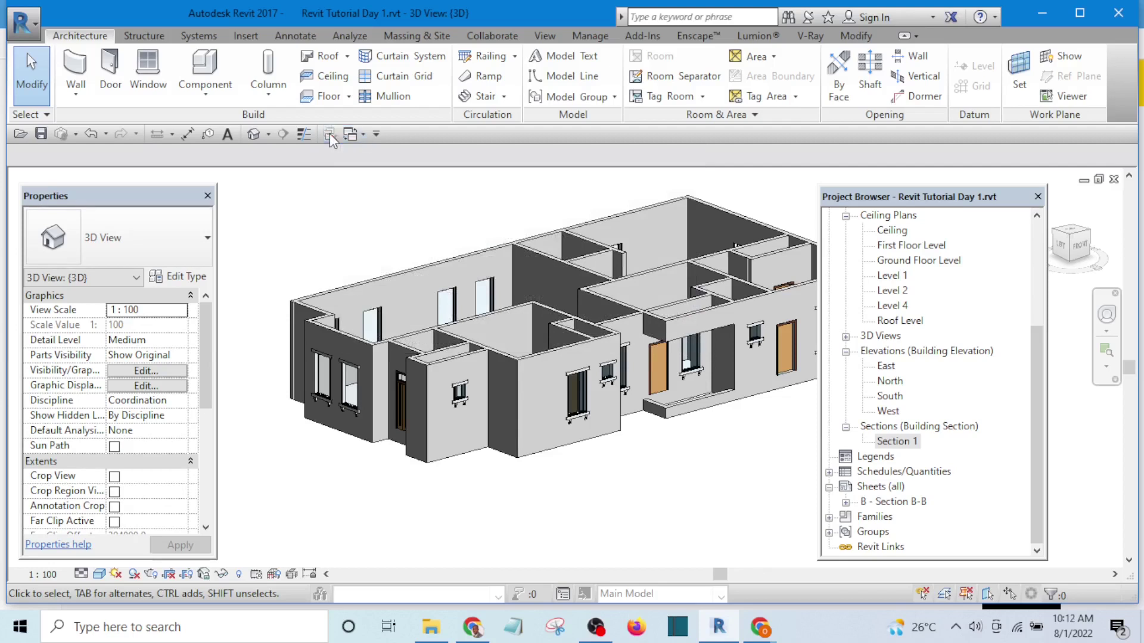
left_click(362, 134)
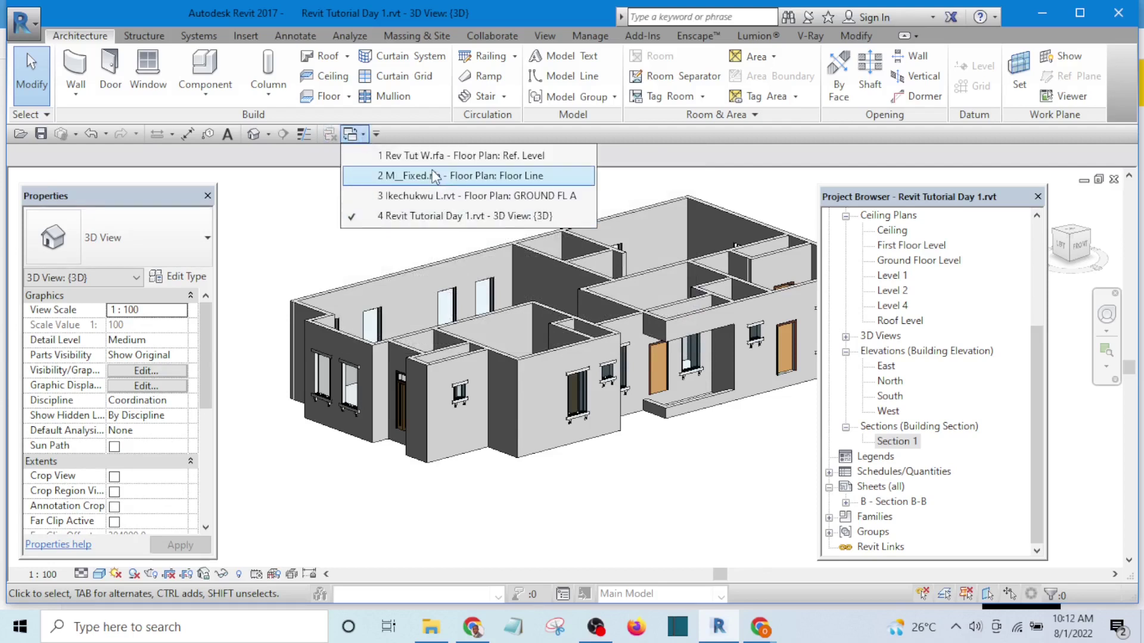
left_click(438, 197)
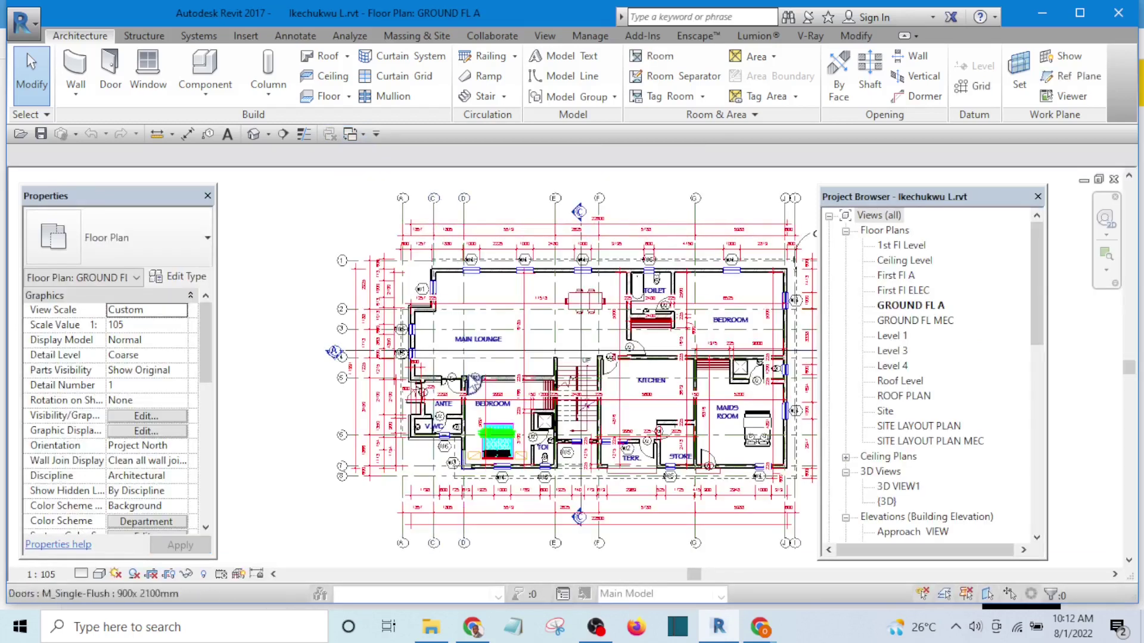
Step: Open the family of the w3 corner window at the bedroom corner and load it into Revit Tutorial Day 1.rvt
scroll(412, 346, "up", 5)
scroll(413, 345, "up", 5)
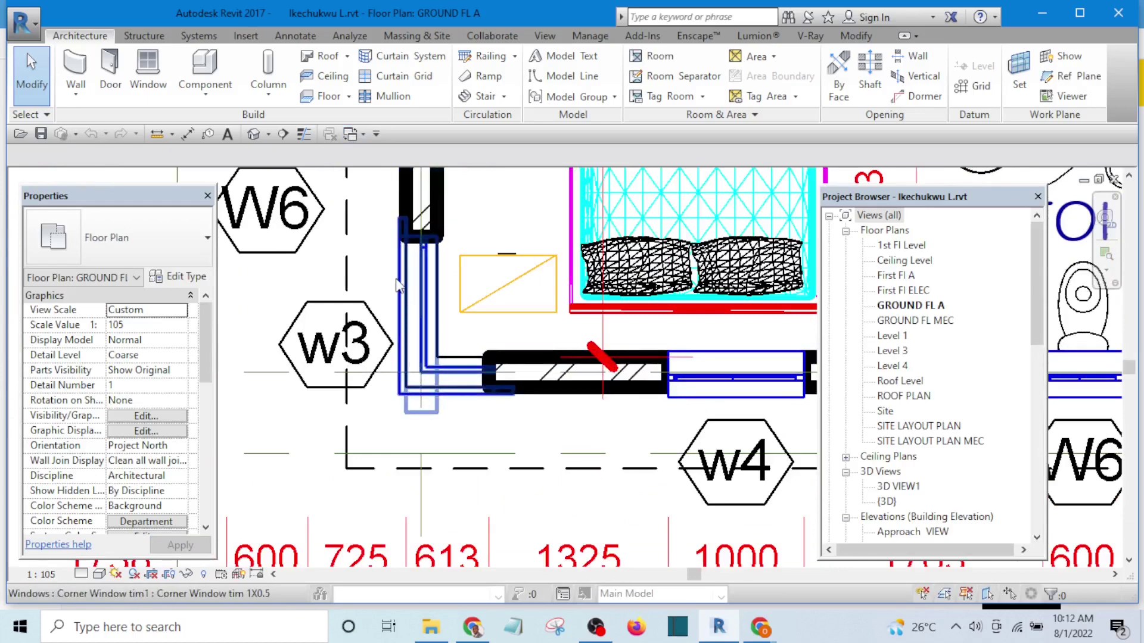
scroll(408, 295, "down", 3)
scroll(429, 321, "up", 5)
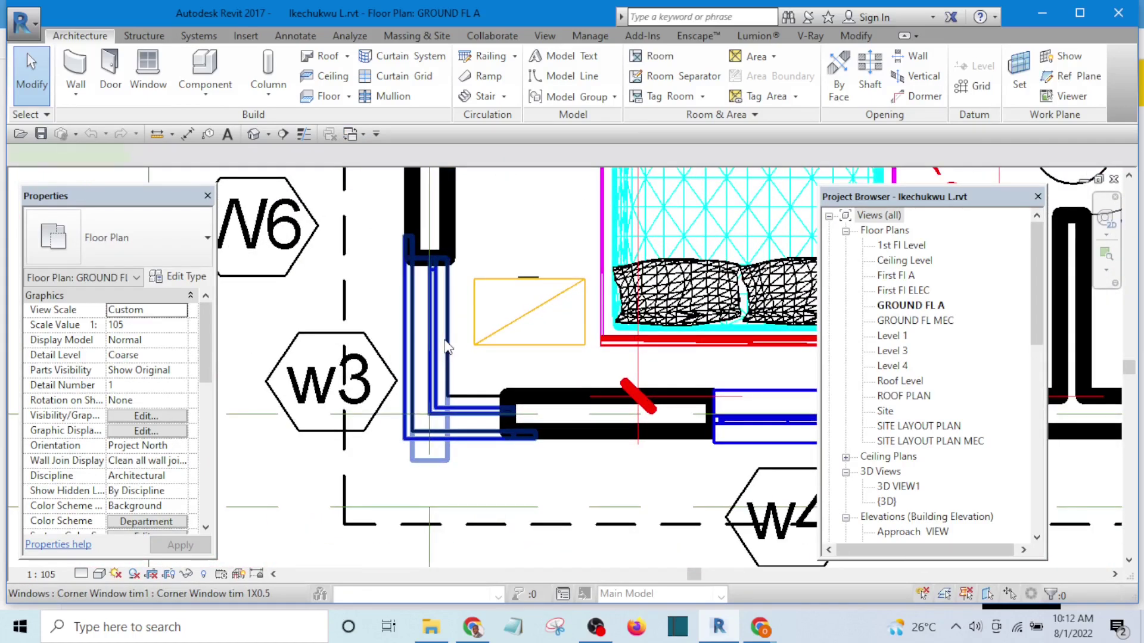
left_click(447, 346)
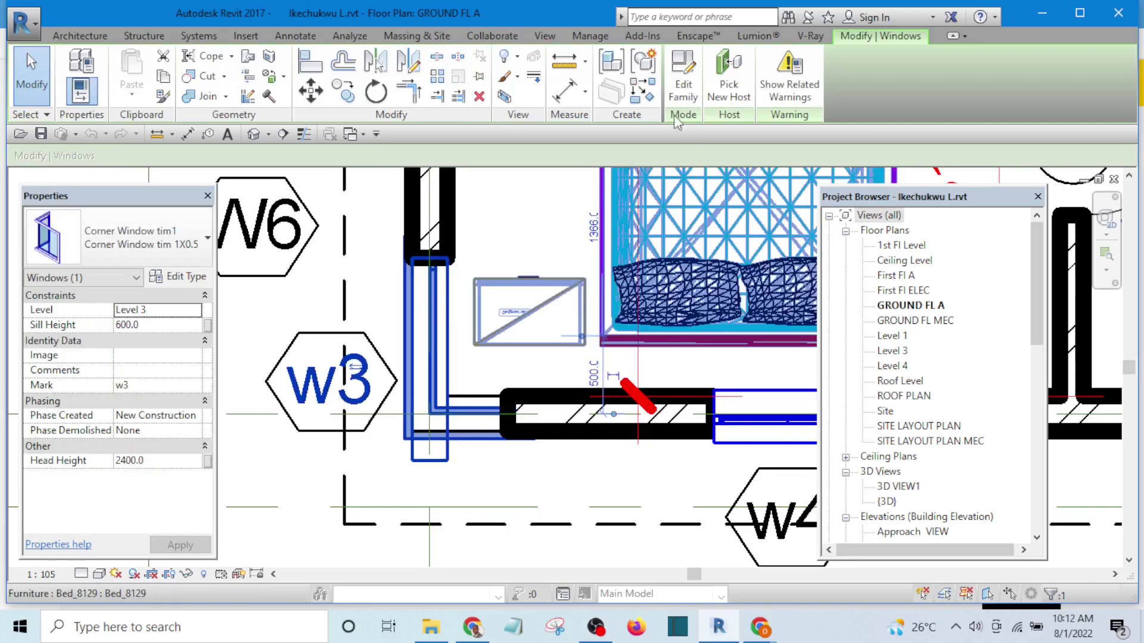
left_click(683, 90)
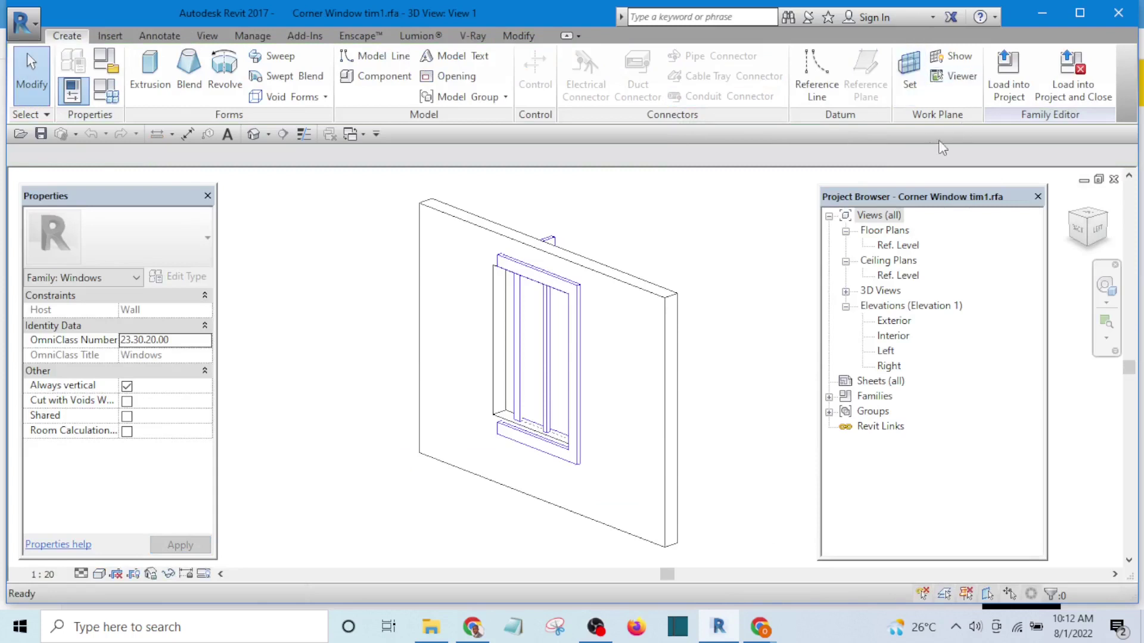
left_click(1010, 81)
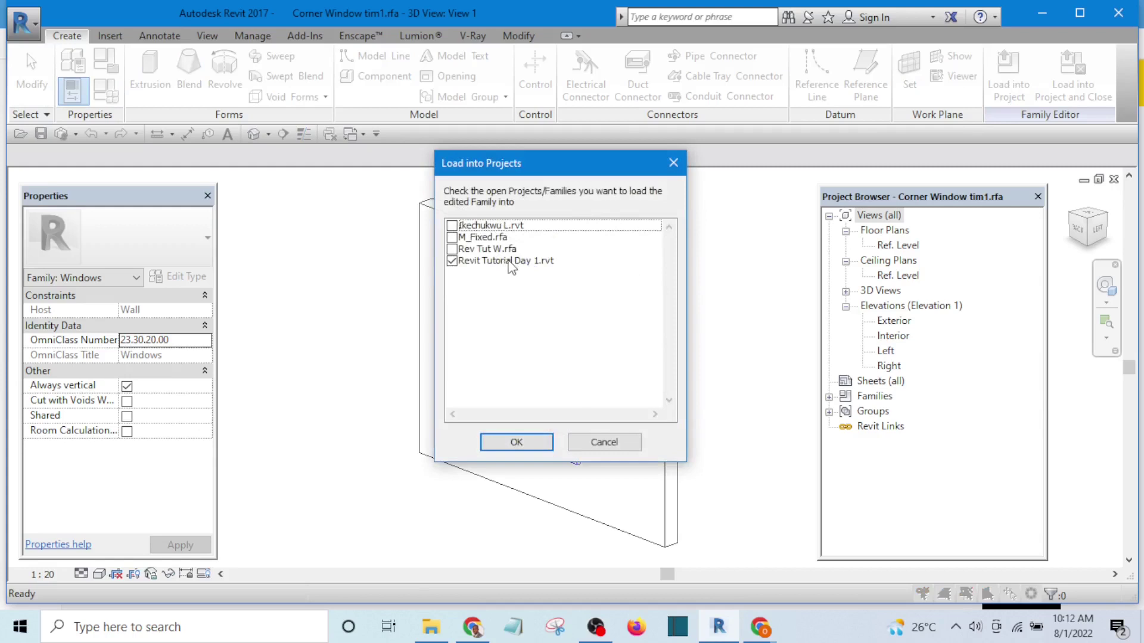
left_click(511, 444)
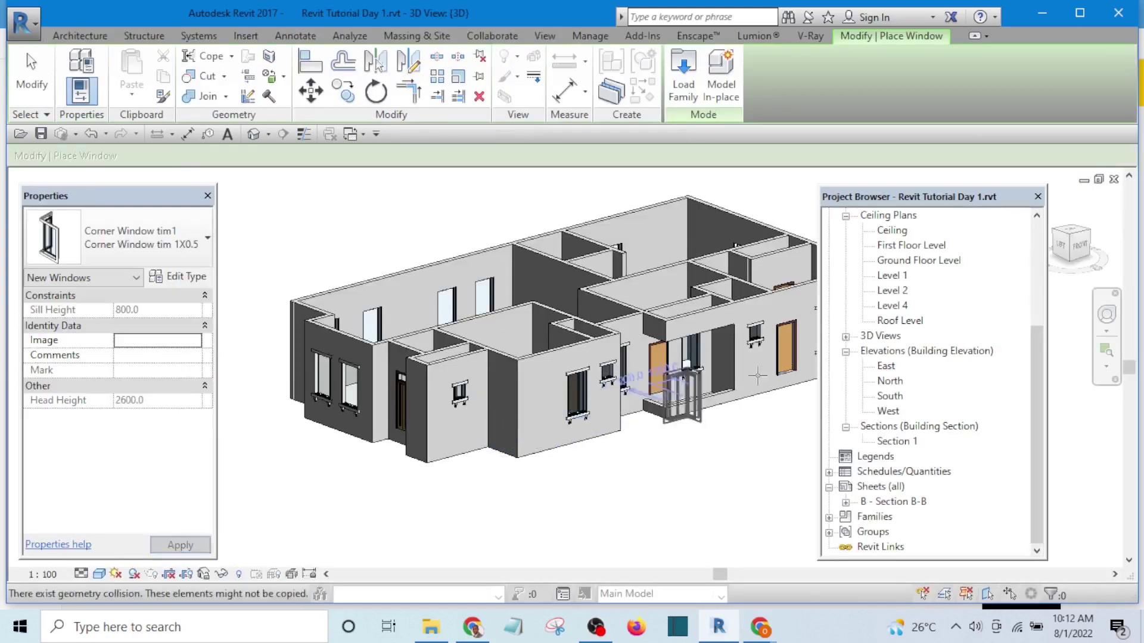
Step: Place a Corner Window tim 1X0.5 at the bedroom's outer wall corner in the Ground Floor Level ceiling plan
double_click(897, 261)
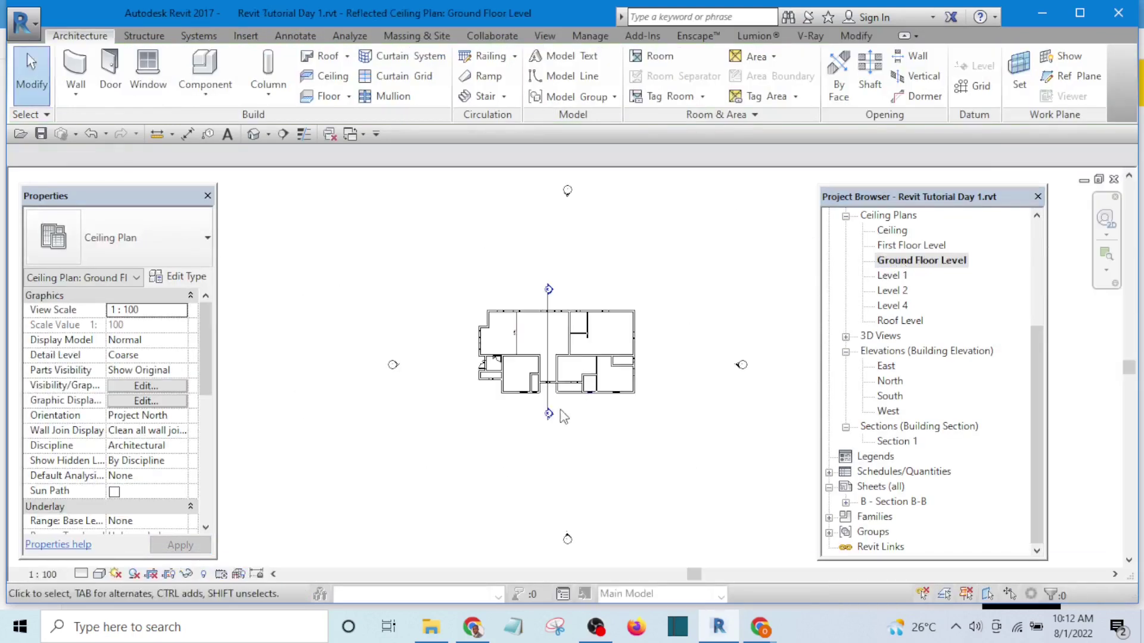
scroll(510, 407, "up", 5)
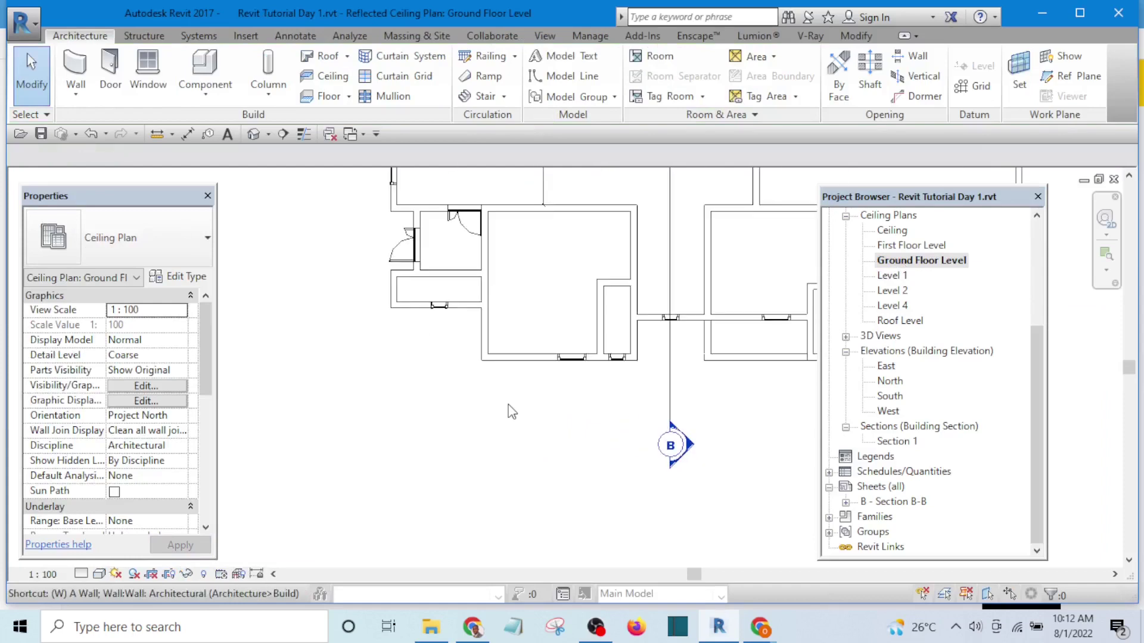
key("w")
key("n")
scroll(502, 345, "up", 4)
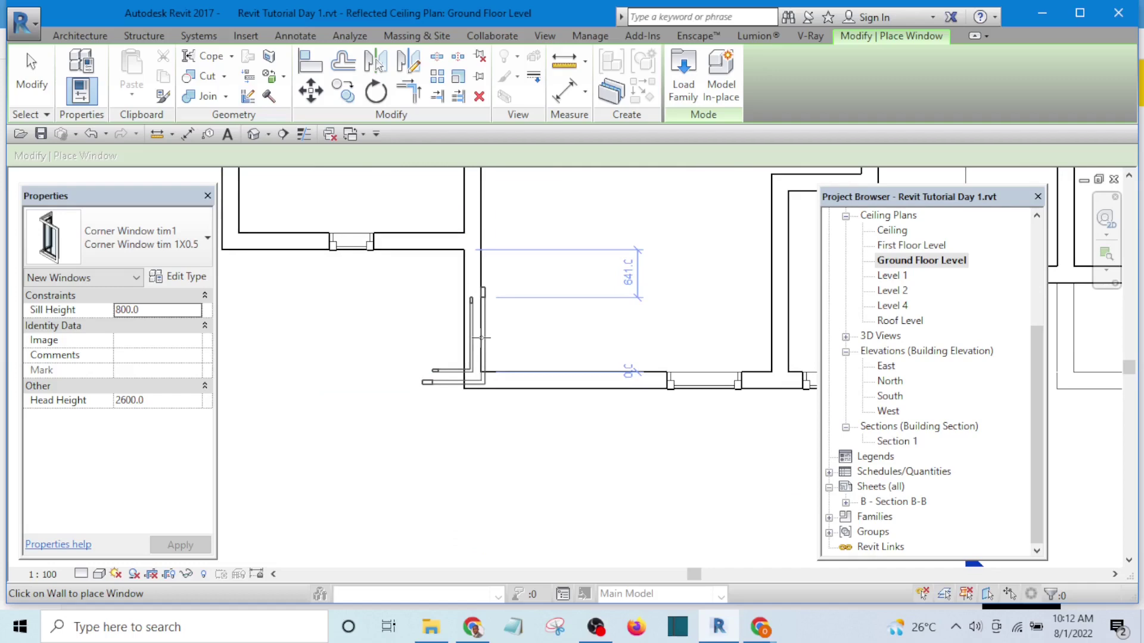
left_click(484, 338)
key("Escape")
key("Escape")
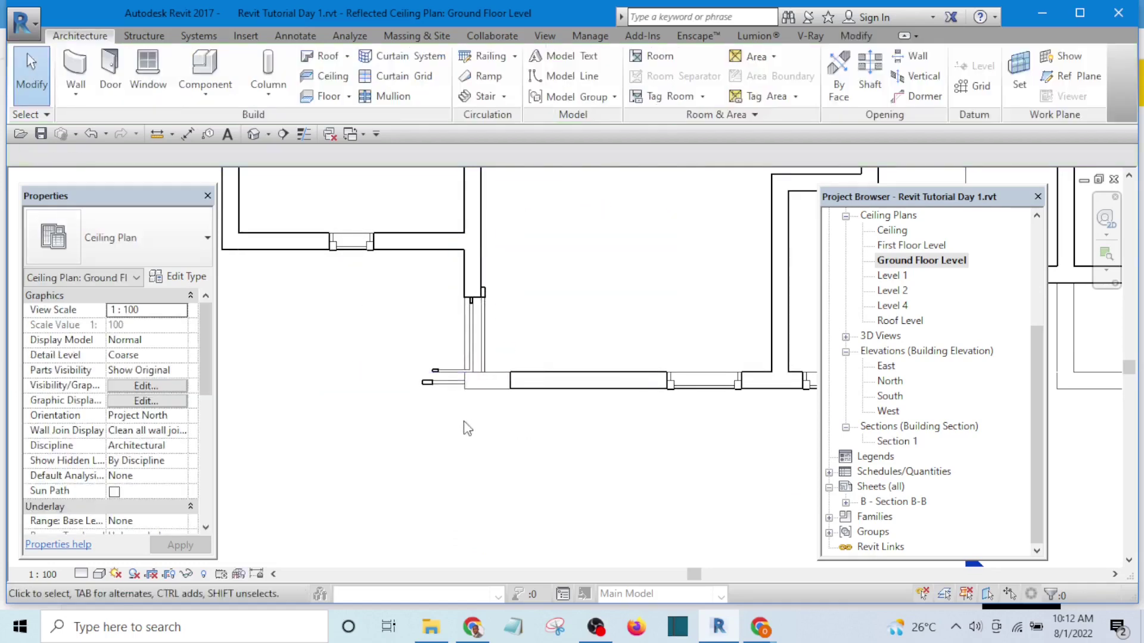
Step: Flip the corner window so it wraps around the outer wall corner, and move it outward beyond the front wall
left_click(428, 386)
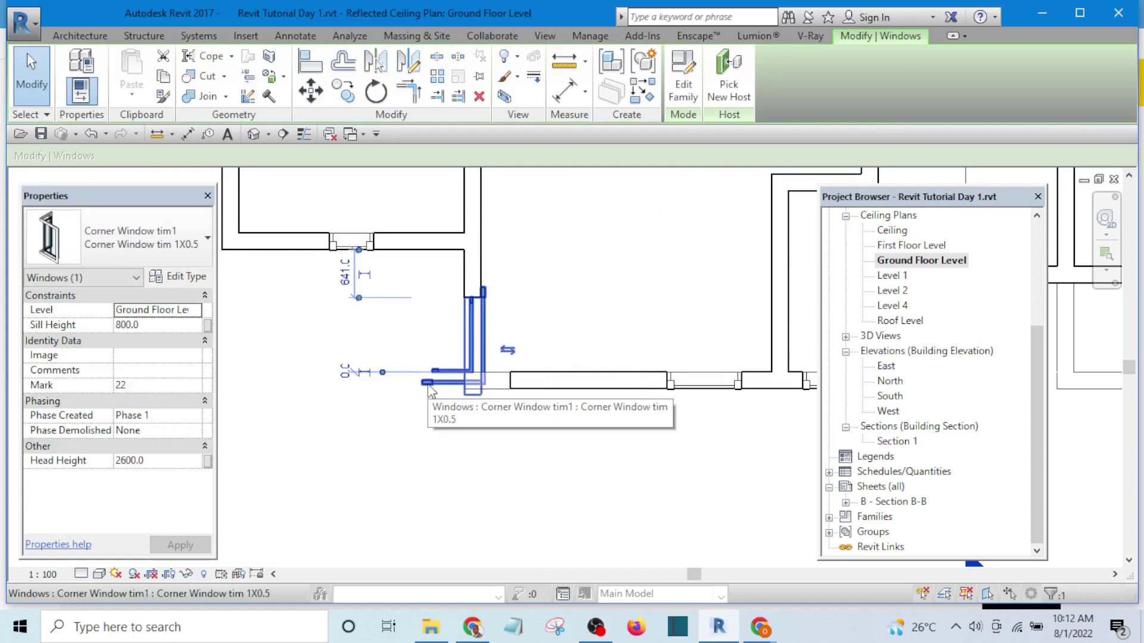
key("space")
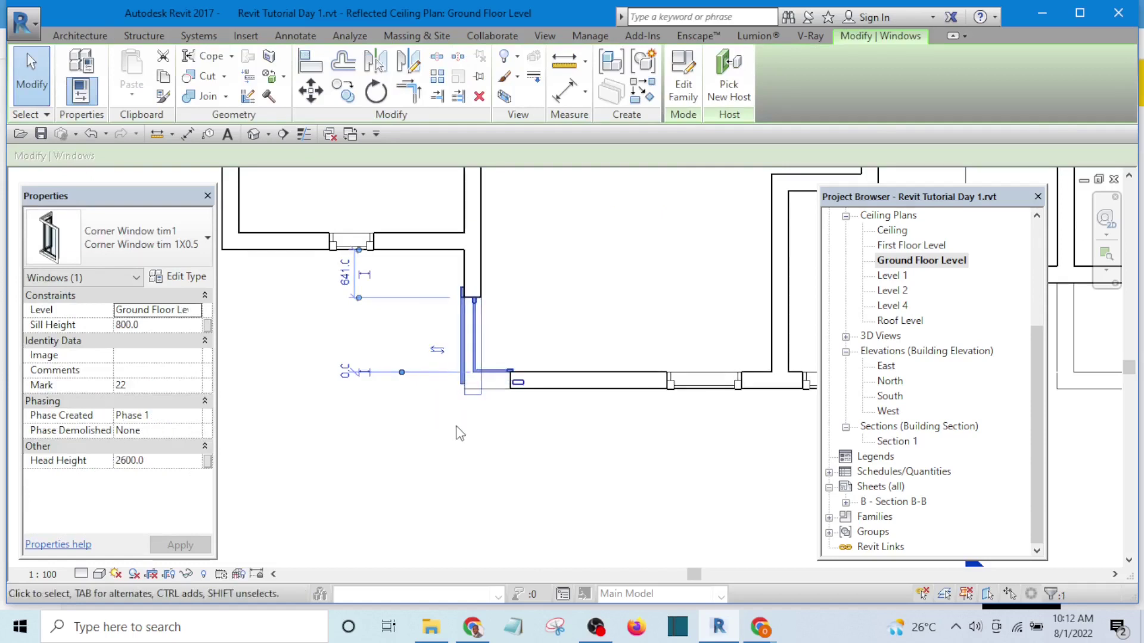
left_click(495, 459)
scroll(490, 369, "up", 2)
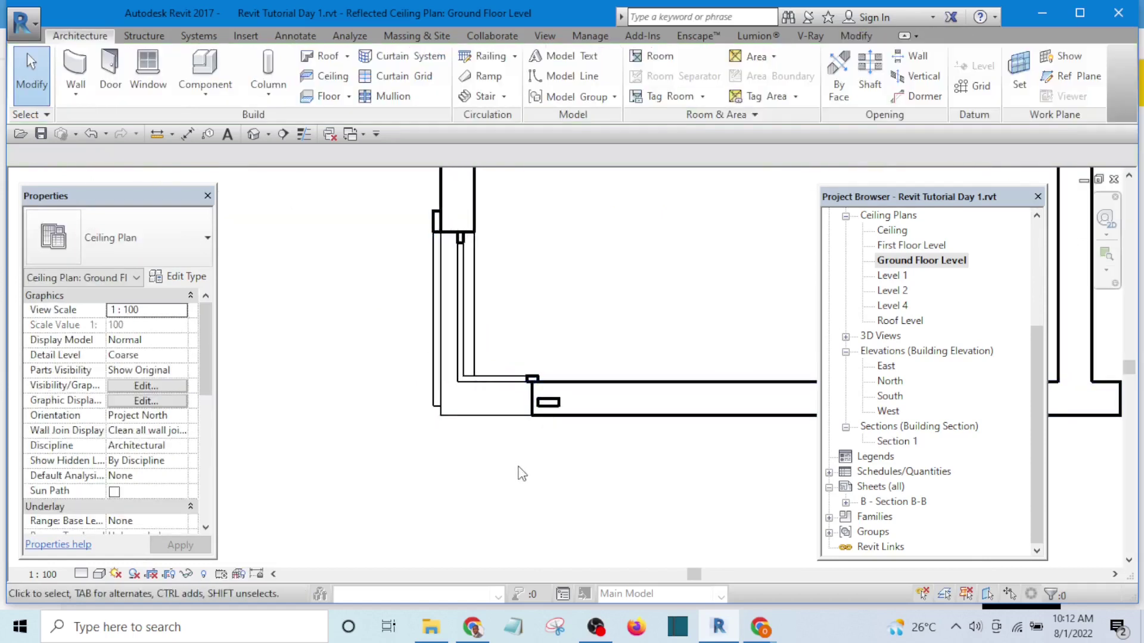
left_click_drag(558, 403, 560, 469)
left_click(644, 503)
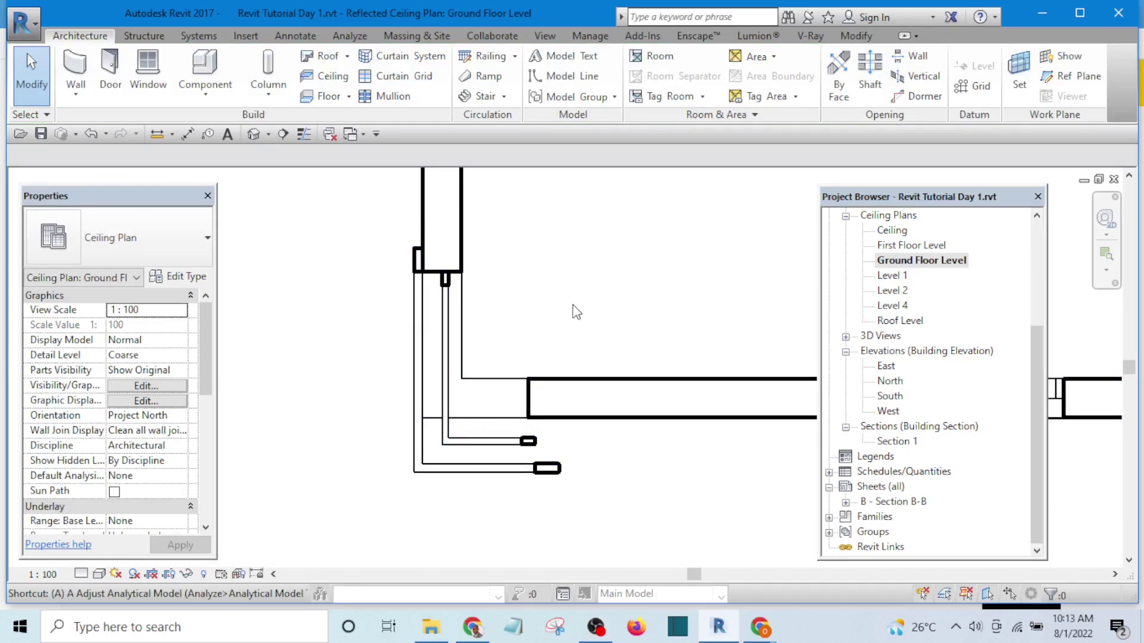
Step: Align the inner edge of the corner window's outer frame with the front wall's outer face, preferring Faces of core
key("l")
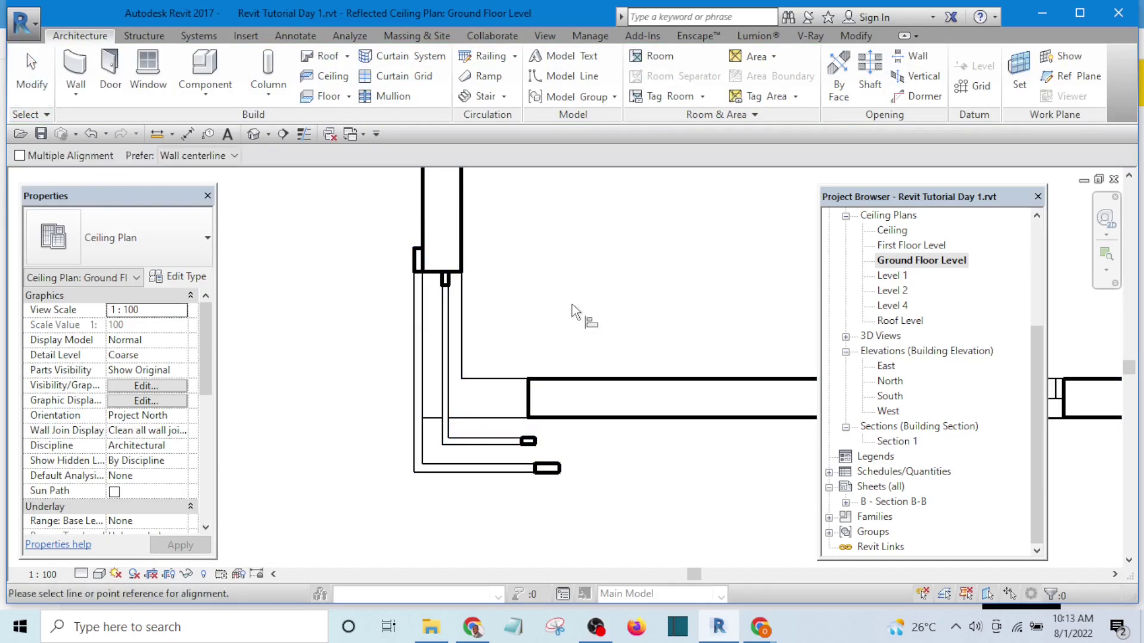
scroll(602, 423, "up", 2)
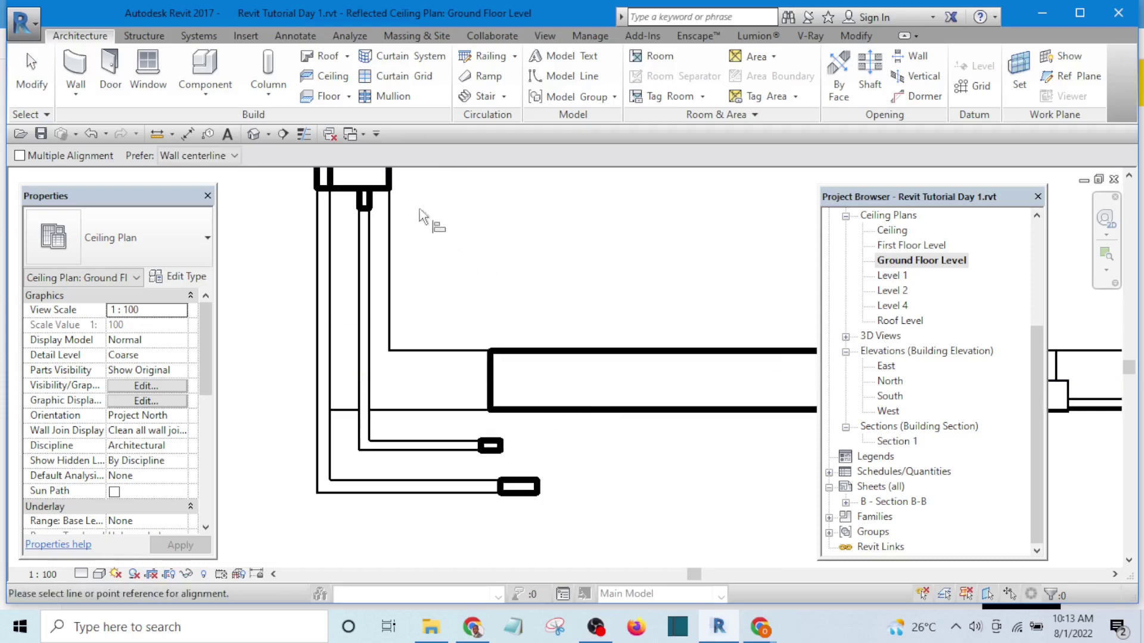
left_click(236, 157)
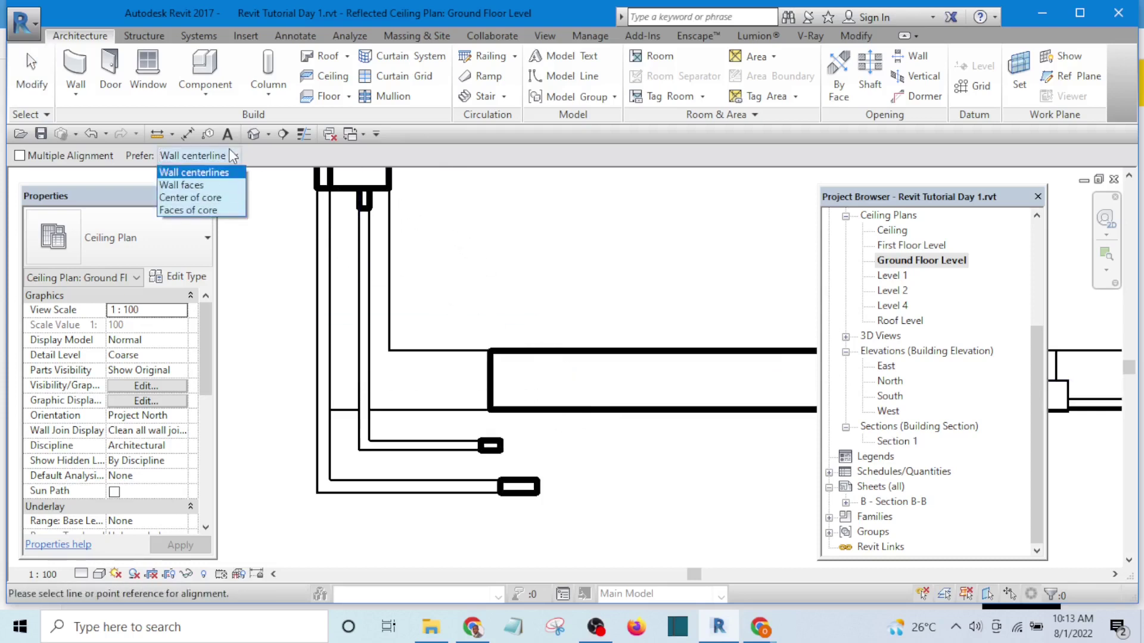
left_click(195, 210)
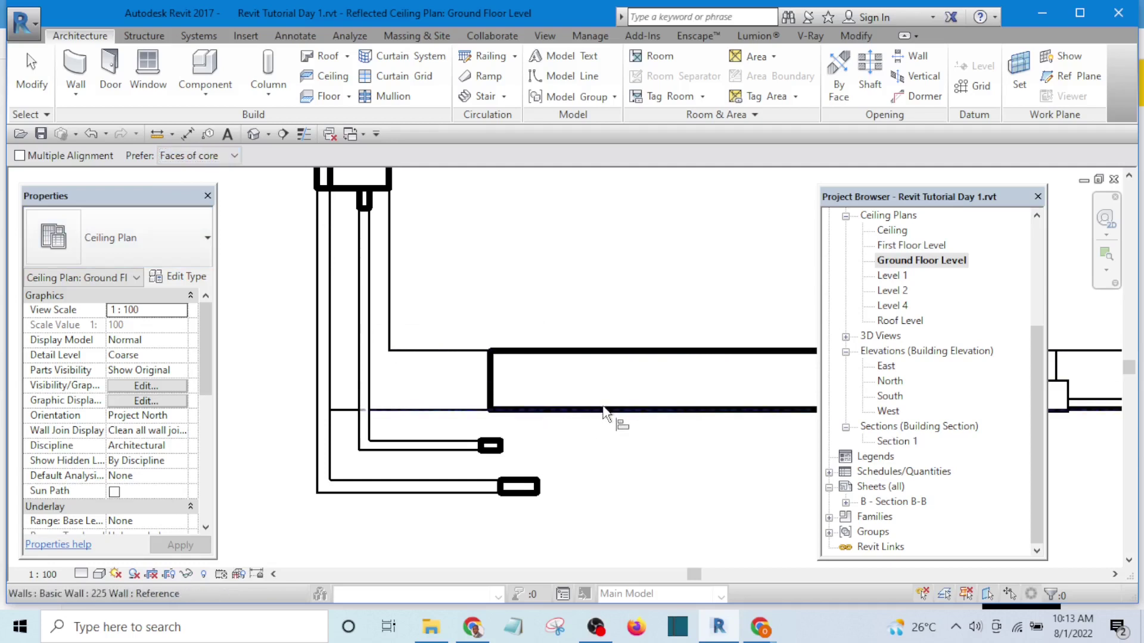
scroll(580, 429, "right", 5)
scroll(642, 396, "down", 2)
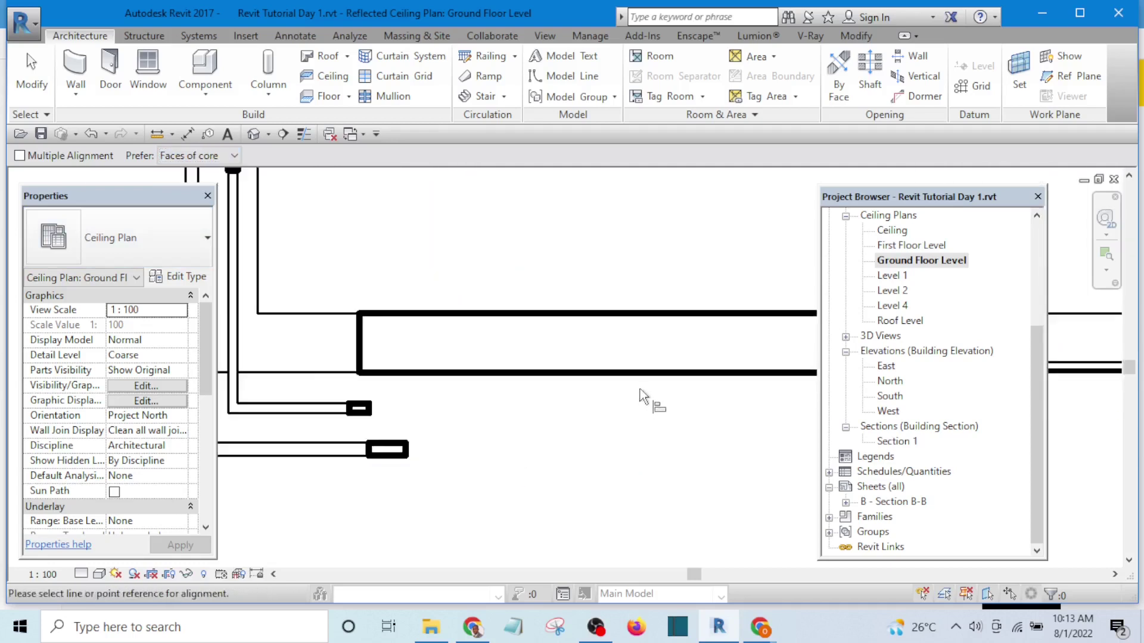
left_click(638, 373)
scroll(471, 420, "left", 3)
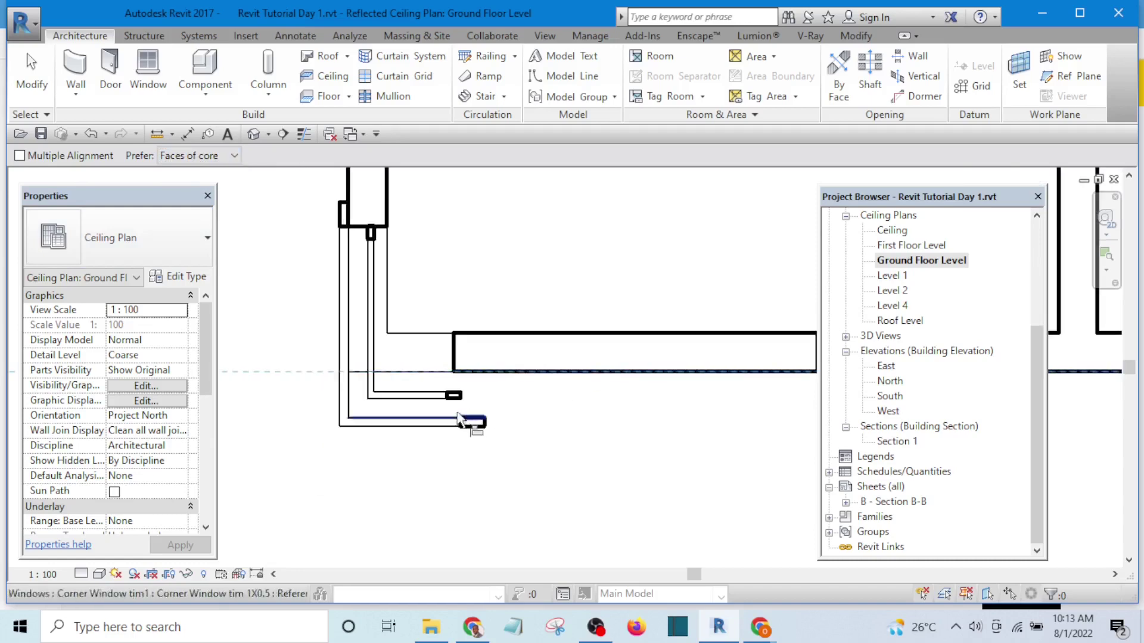
left_click(447, 419)
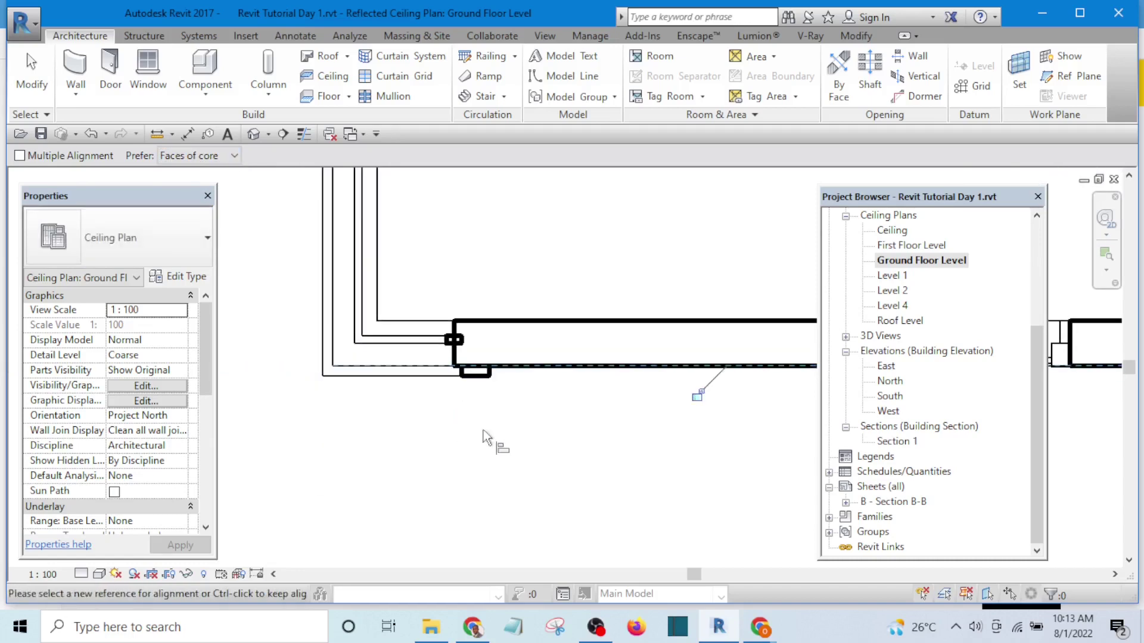
scroll(546, 444, "down", 2)
key("Escape")
key("Escape")
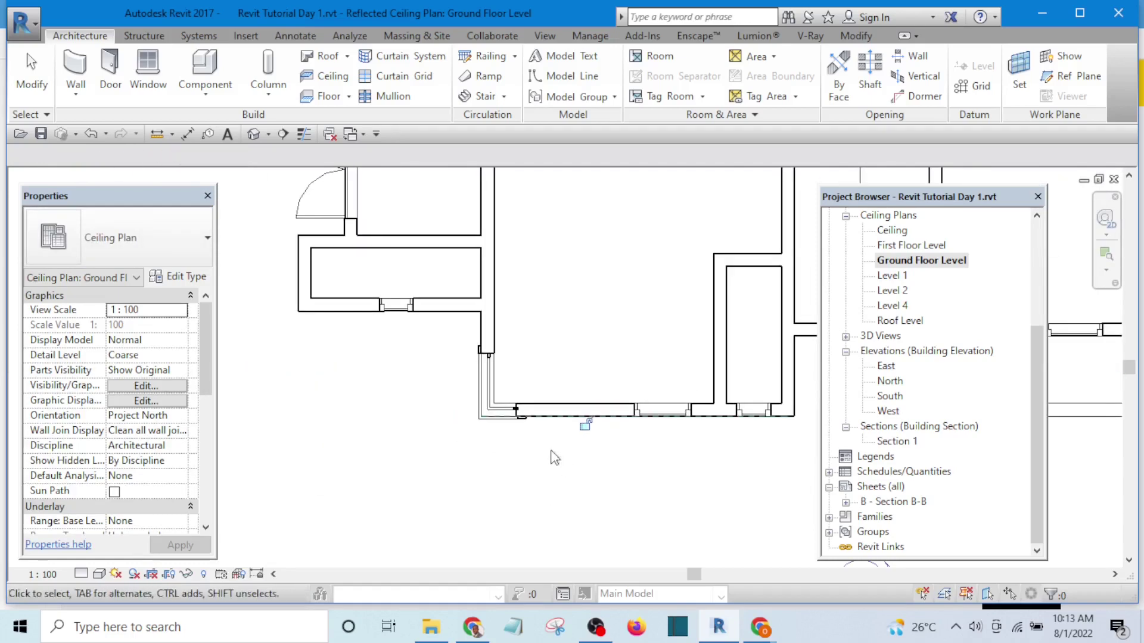
Step: Set the corner window's head height to 2400
scroll(587, 473, "down", 3)
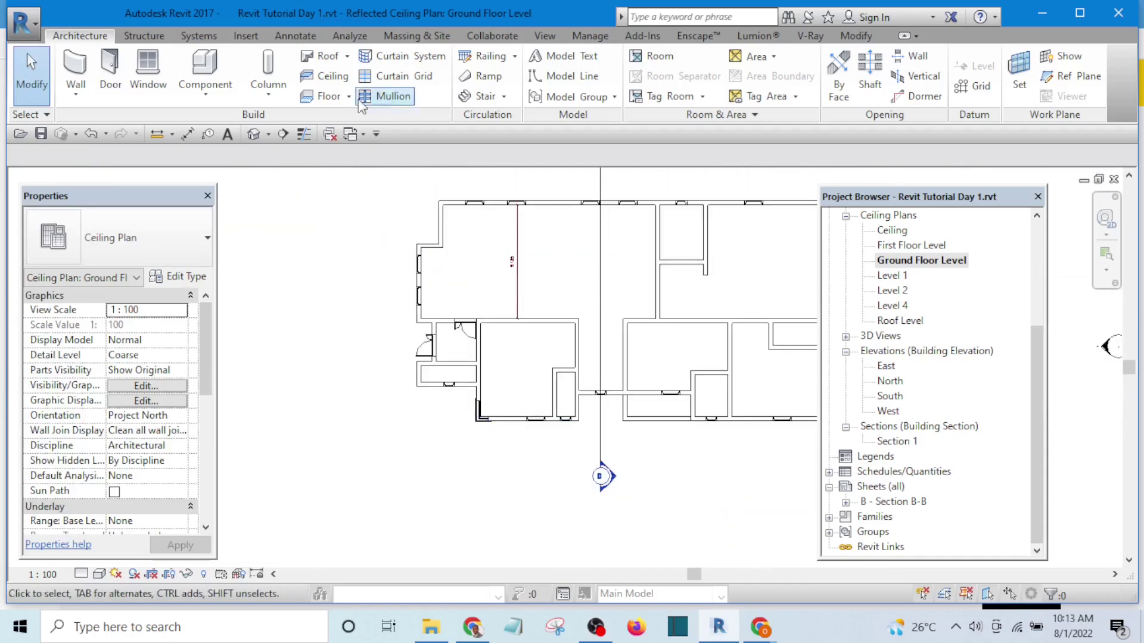
scroll(485, 412, "up", 2)
left_click(476, 411)
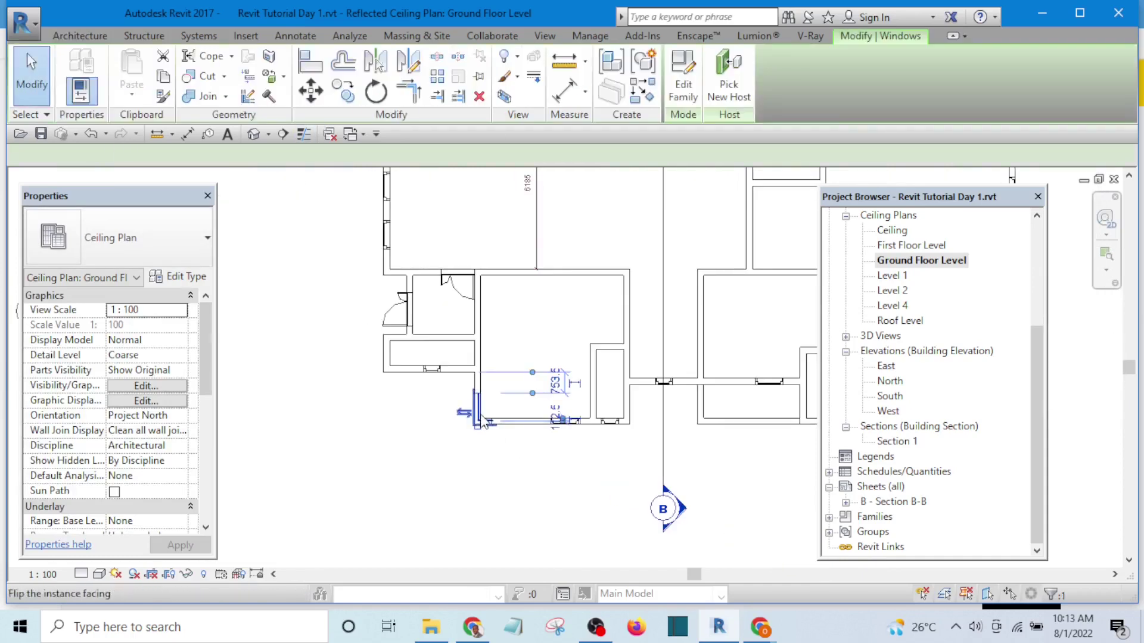
left_click(163, 461)
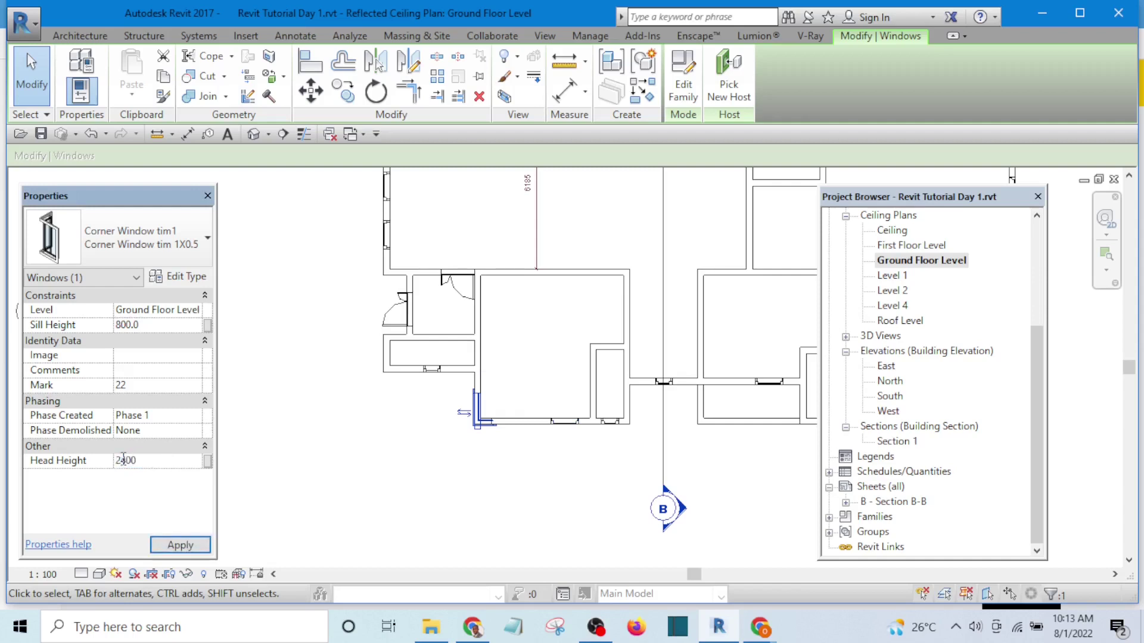
key("Return")
left_click(181, 545)
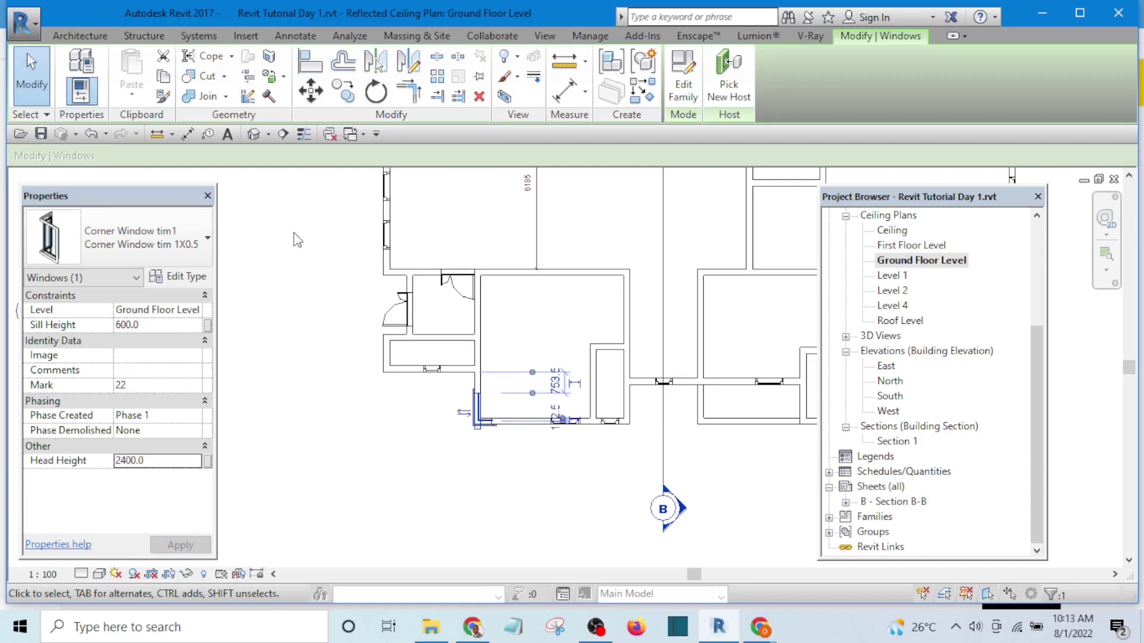
Step: Examine the corner window's fit in the 3D view and compare its frame and sill with the neighbouring windows
left_click(253, 134)
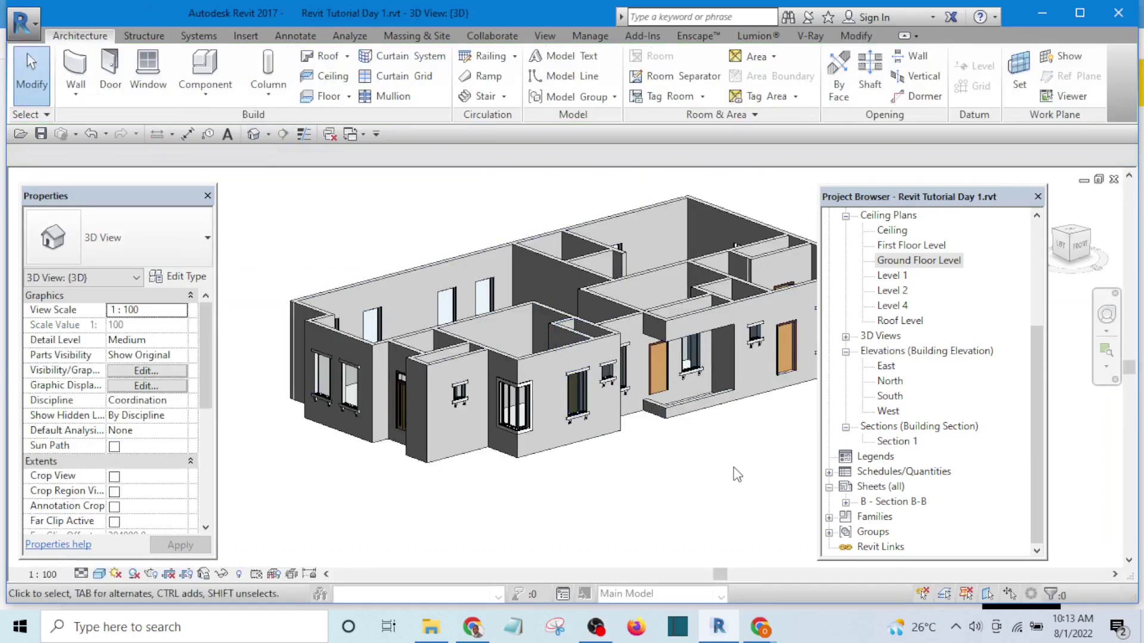
scroll(602, 471, "up", 5)
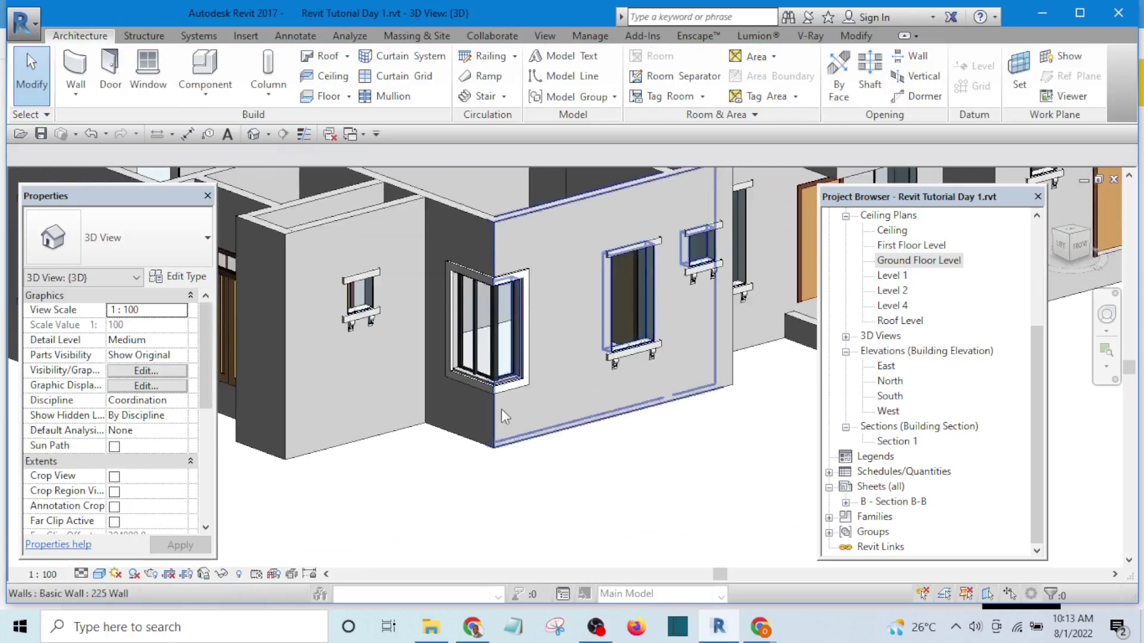
scroll(502, 409, "up", 3)
scroll(617, 470, "down", 5)
scroll(620, 483, "up", 2)
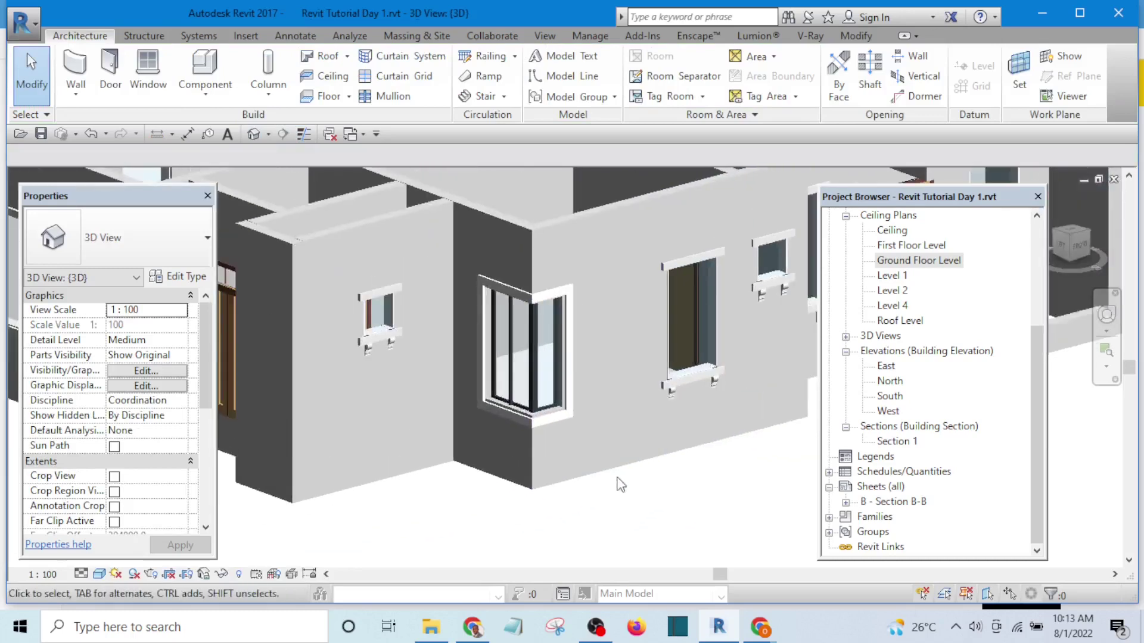
scroll(562, 462, "up", 2)
scroll(603, 491, "down", 1)
scroll(697, 399, "up", 1)
scroll(701, 371, "up", 3)
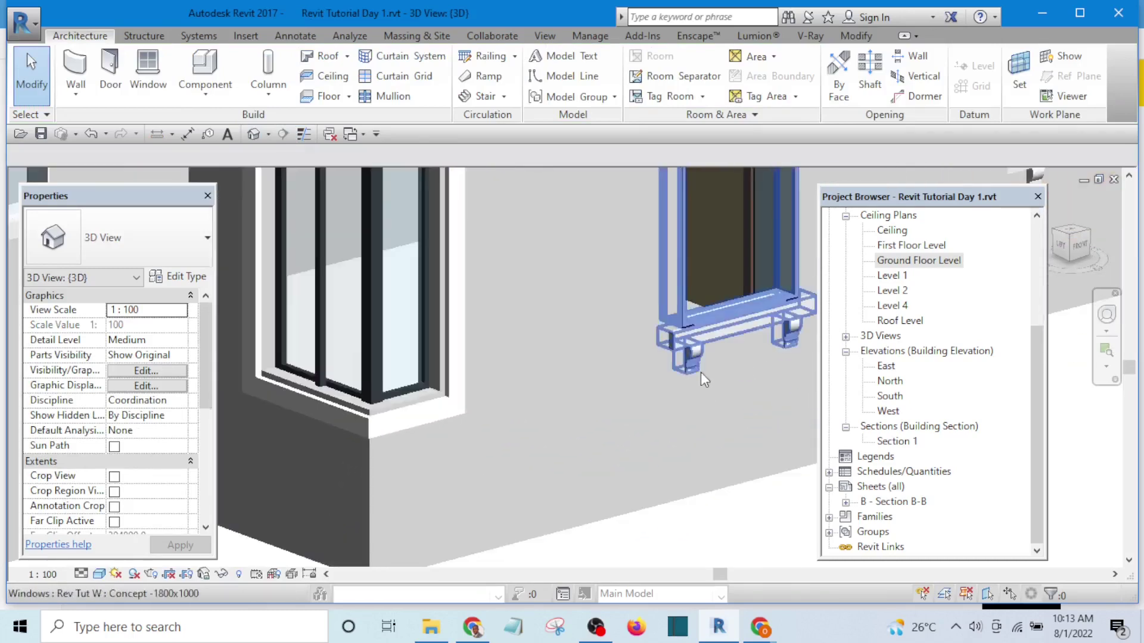
scroll(596, 405, "up", 1)
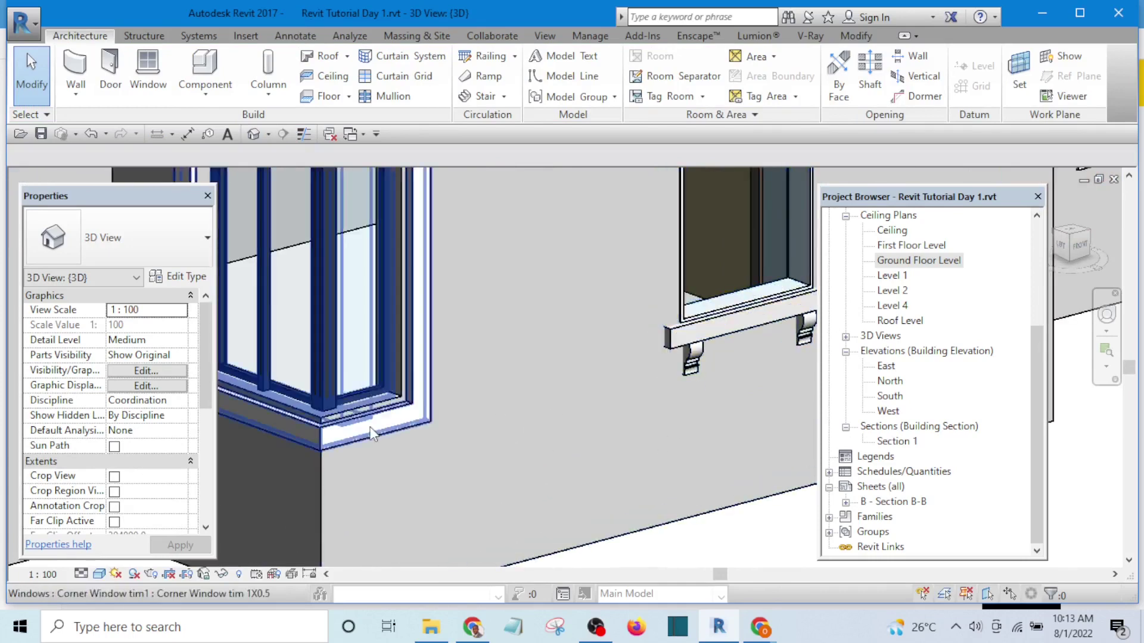
scroll(544, 412, "down", 4)
scroll(585, 414, "up", 3)
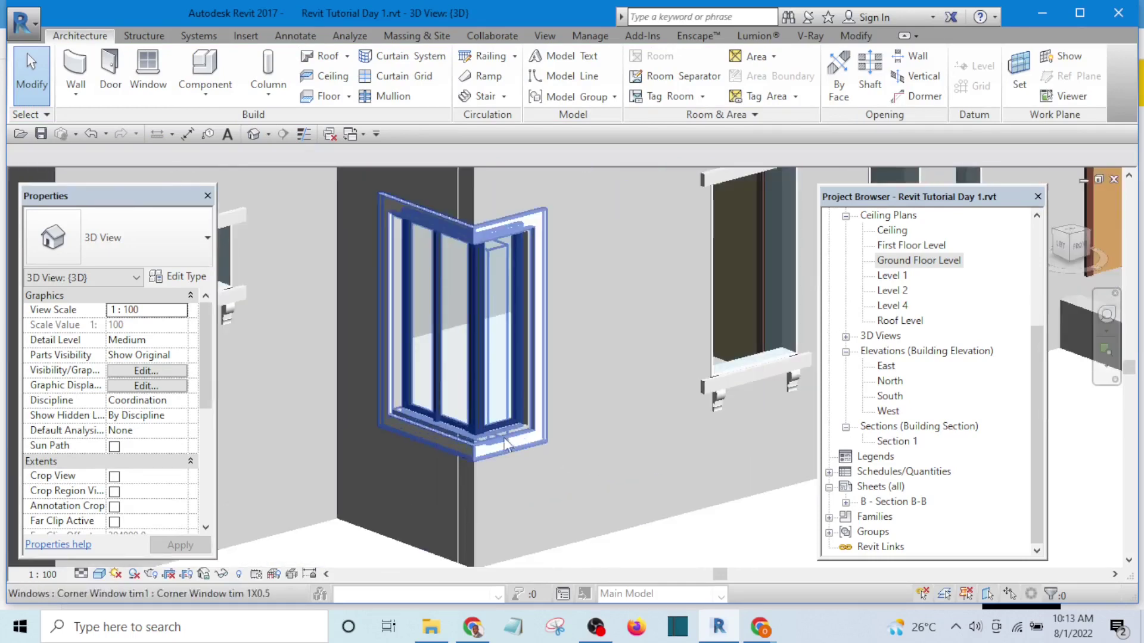
scroll(536, 446, "down", 4)
scroll(459, 448, "up", 2)
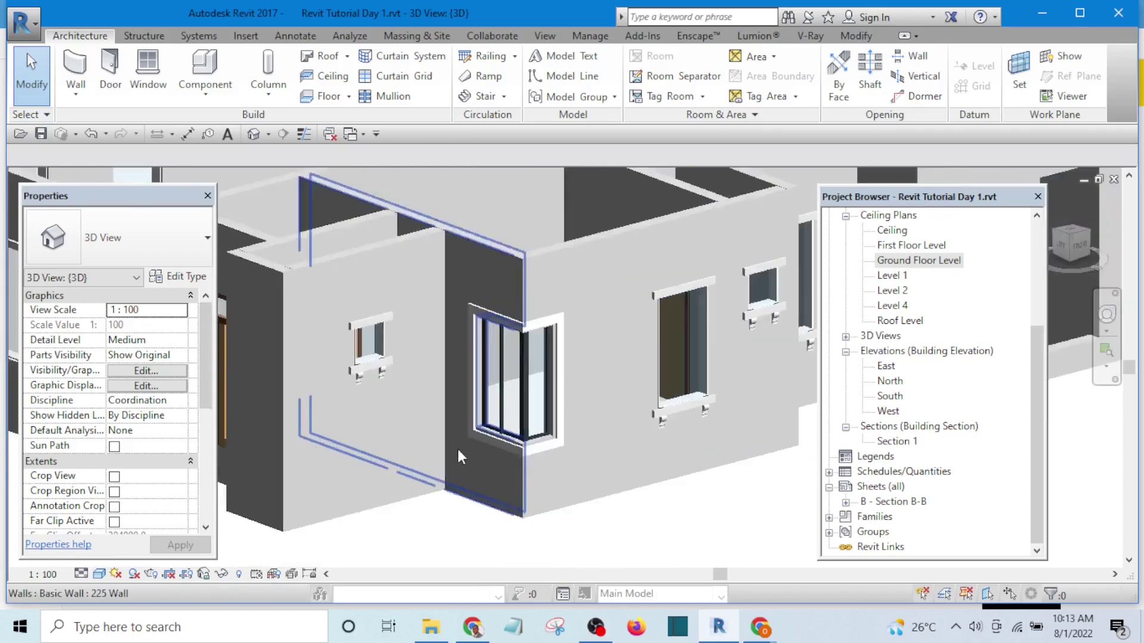
scroll(498, 420, "up", 2)
scroll(538, 390, "down", 4)
scroll(531, 359, "up", 3)
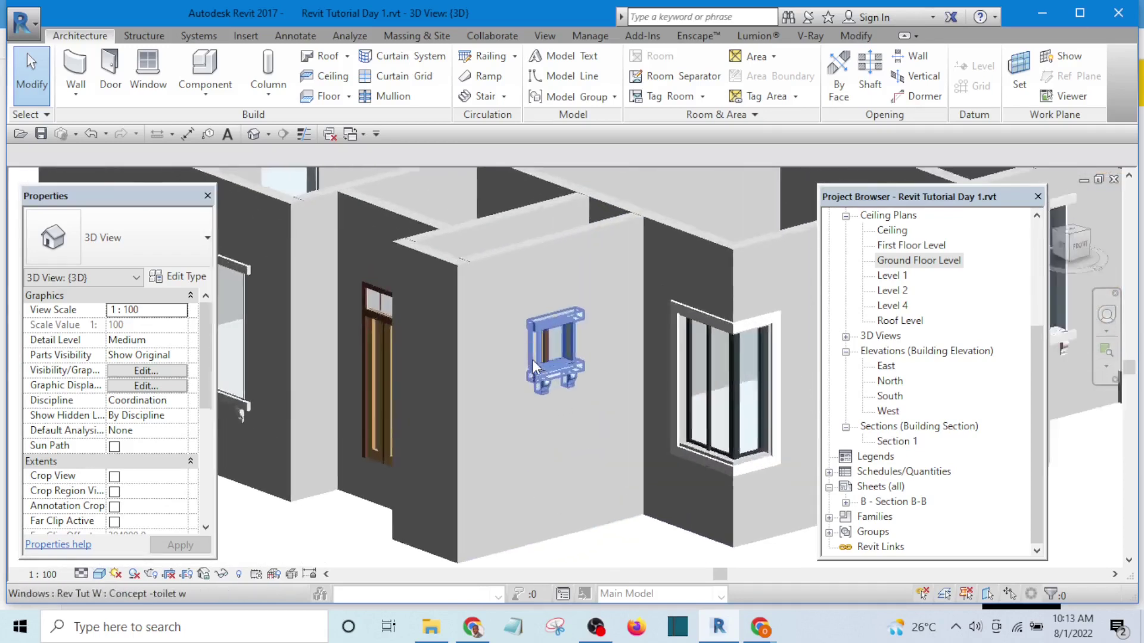
scroll(532, 360, "up", 4)
middle_click_drag(671, 438, 539, 370)
scroll(513, 361, "down", 2)
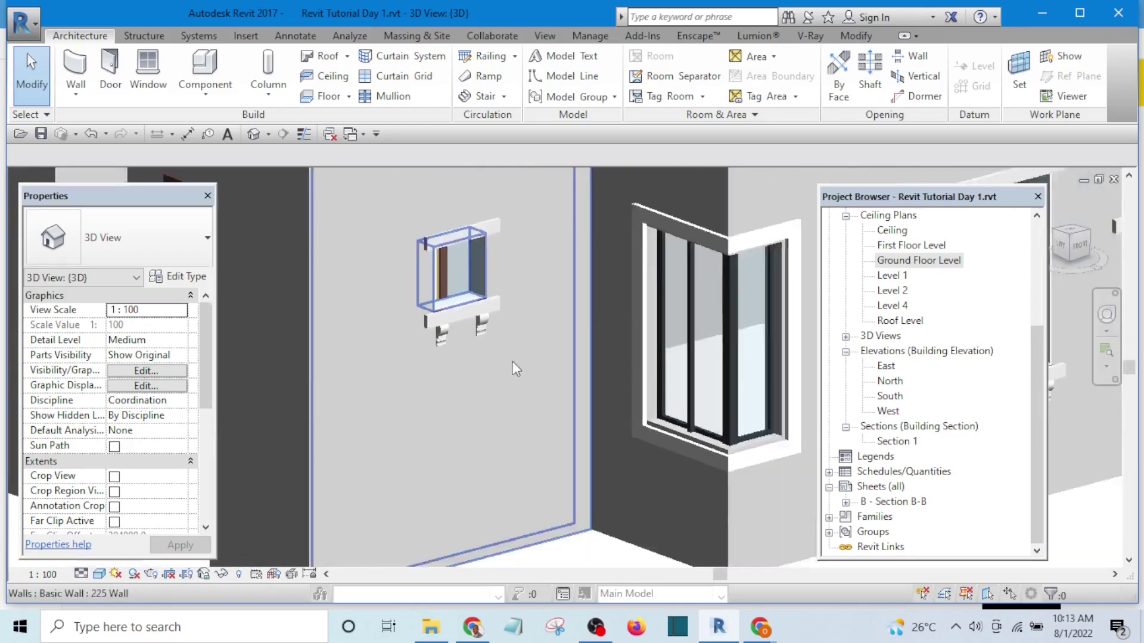
scroll(682, 439, "down", 3)
scroll(600, 464, "down", 3)
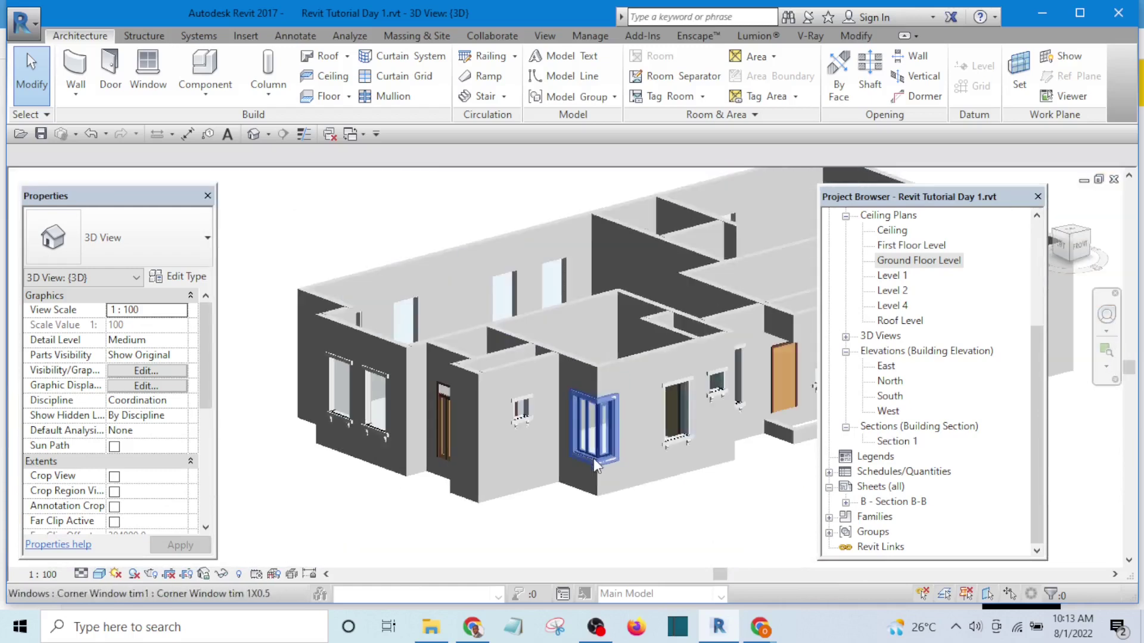
scroll(596, 463, "up", 6)
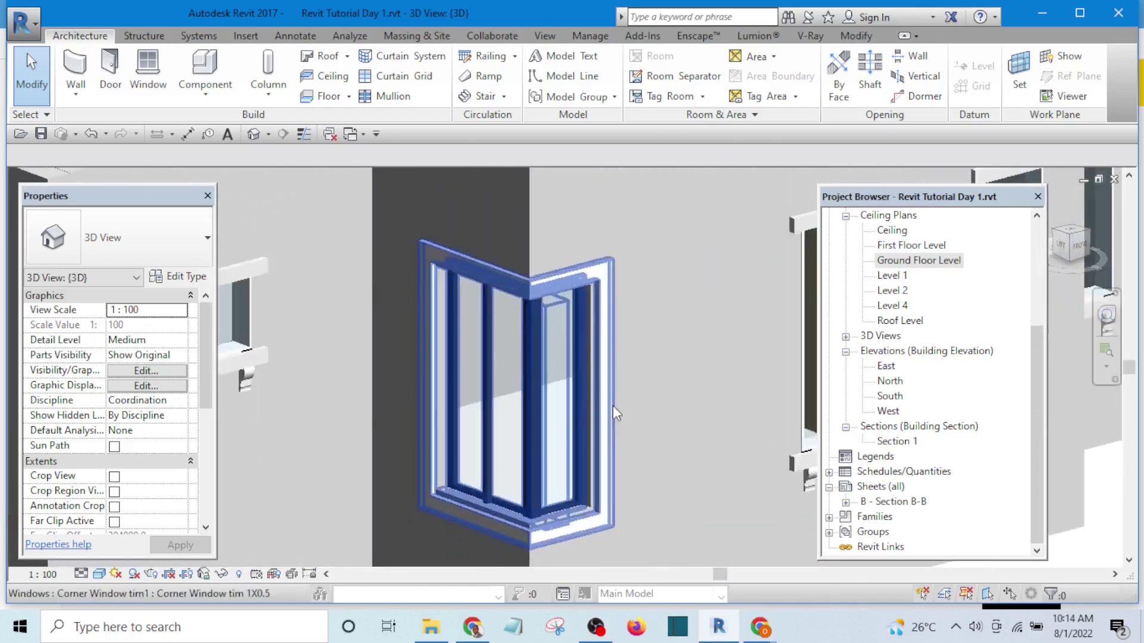
scroll(612, 405, "down", 5)
middle_click_drag(612, 405, 602, 268)
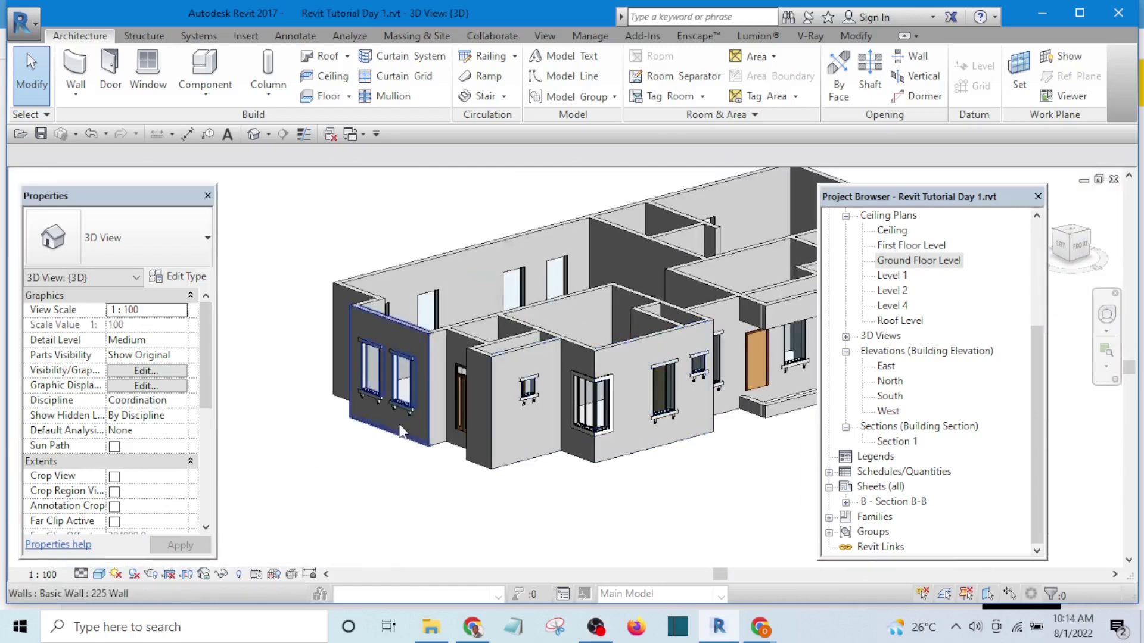
scroll(686, 438, "up", 4)
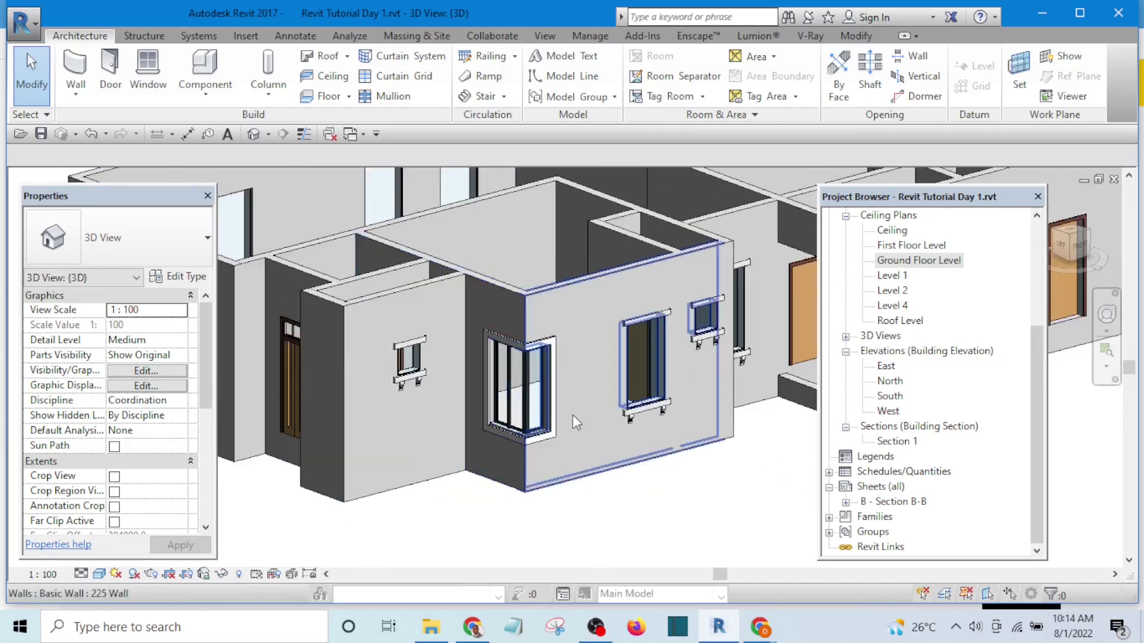
scroll(573, 421, "down", 5)
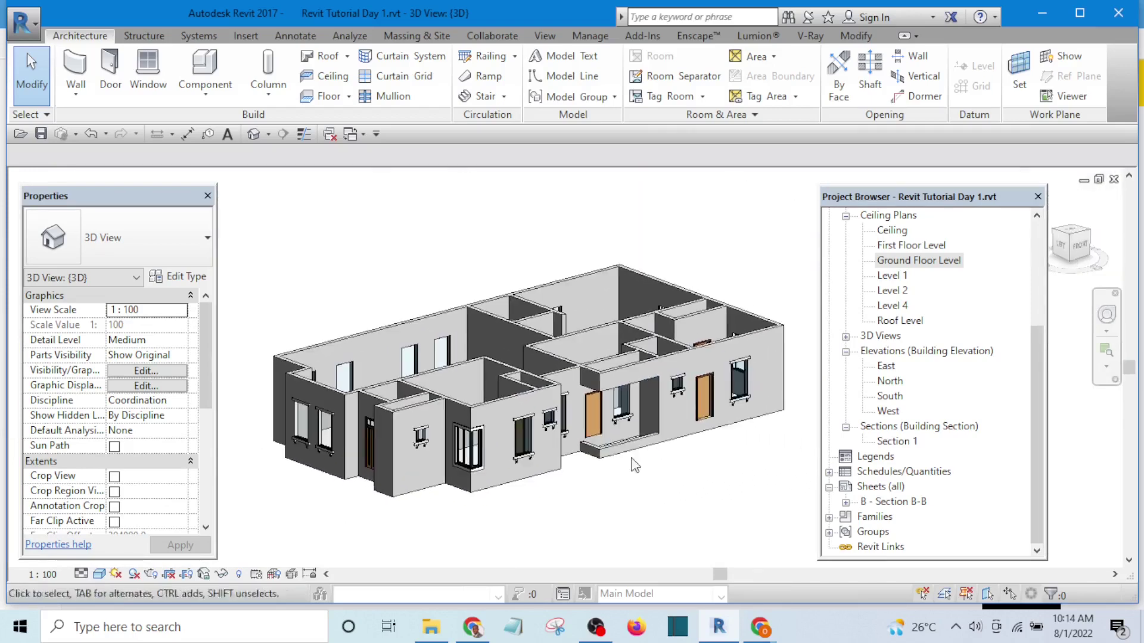
Step: Review the whole ground floor model in 3D from several sides, including its walls, doors and windows
middle_click_drag(634, 465, 722, 472, "shift")
middle_click_drag(771, 370, 634, 467, "shift")
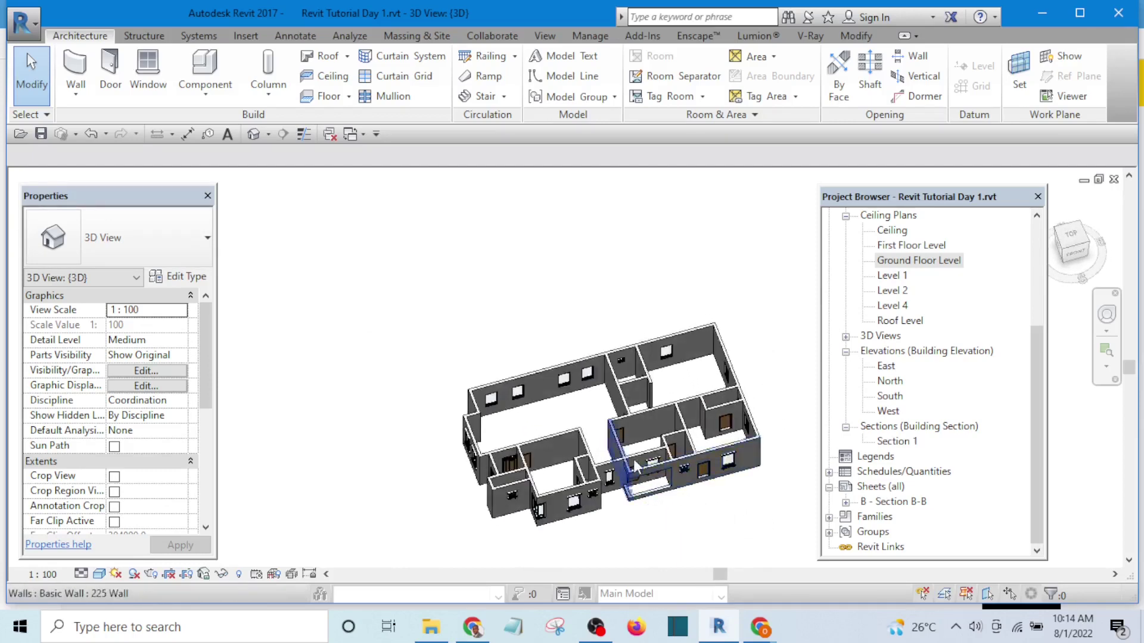
scroll(634, 467, "up", 3)
scroll(655, 458, "down", 5)
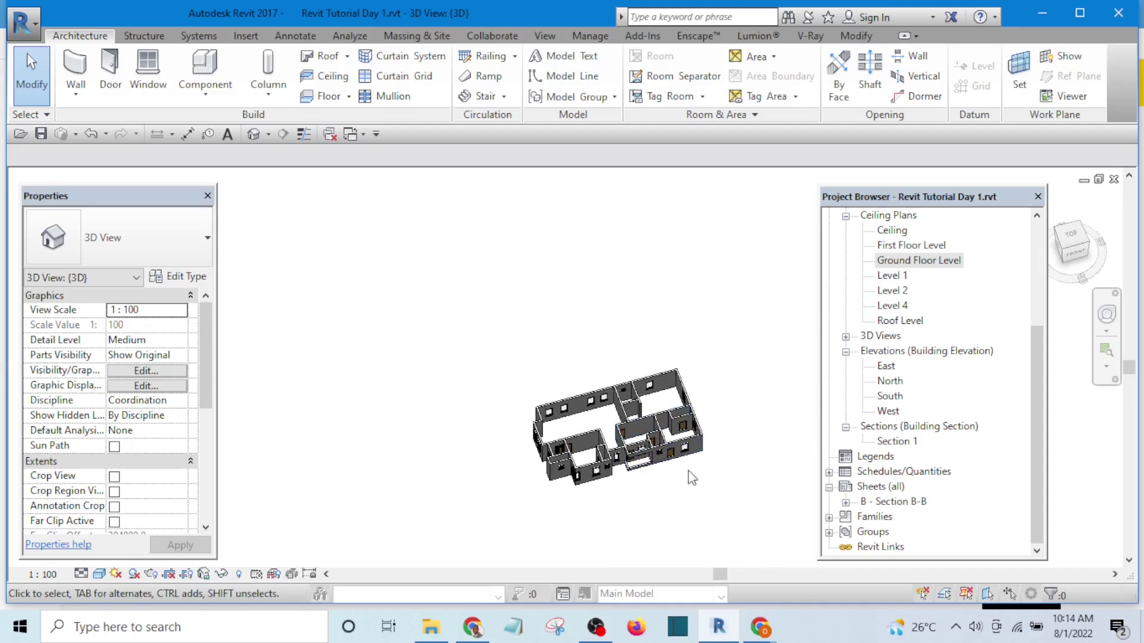
middle_click_drag(688, 471, 616, 373)
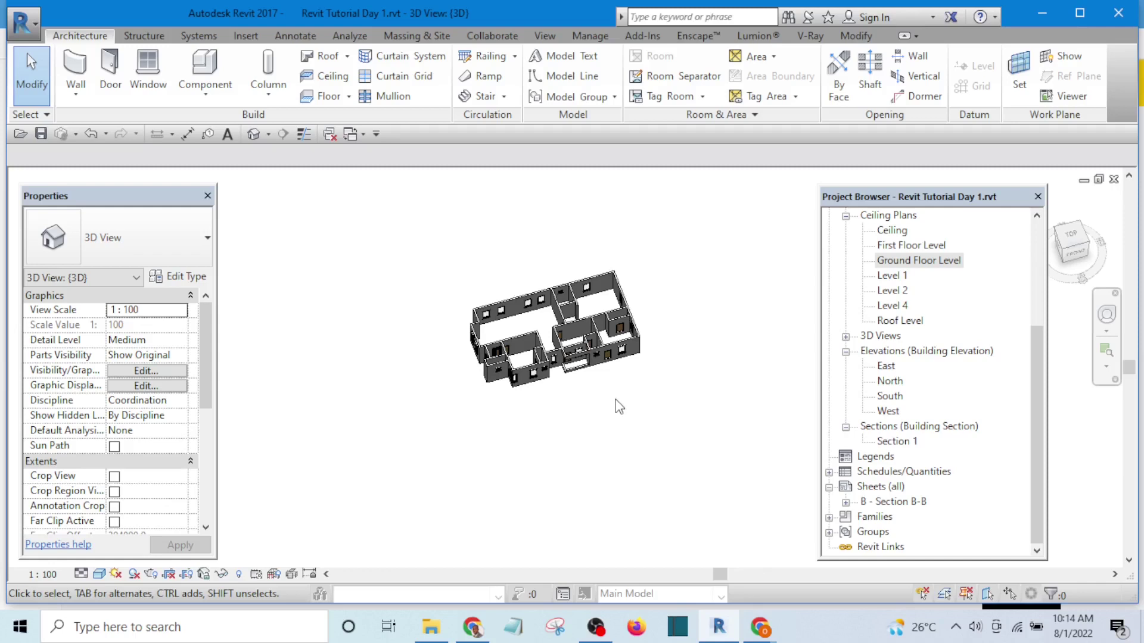
middle_click_drag(692, 365, 677, 221, "shift")
middle_click_drag(677, 263, 815, 358, "shift")
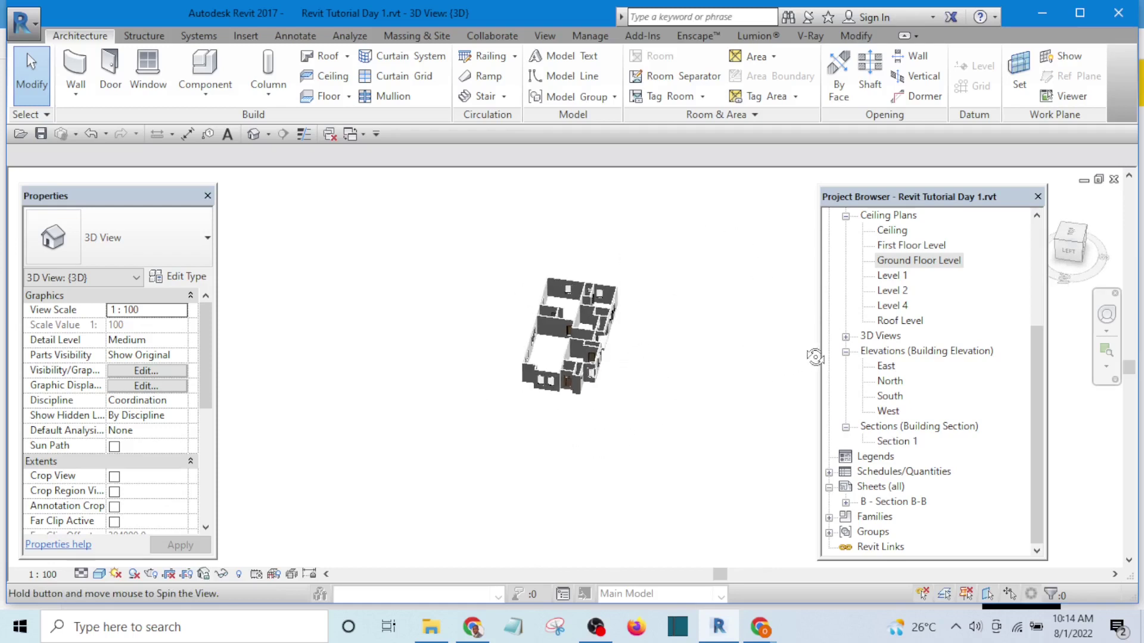
middle_click_drag(724, 355, 534, 373, "shift")
scroll(542, 298, "up", 6)
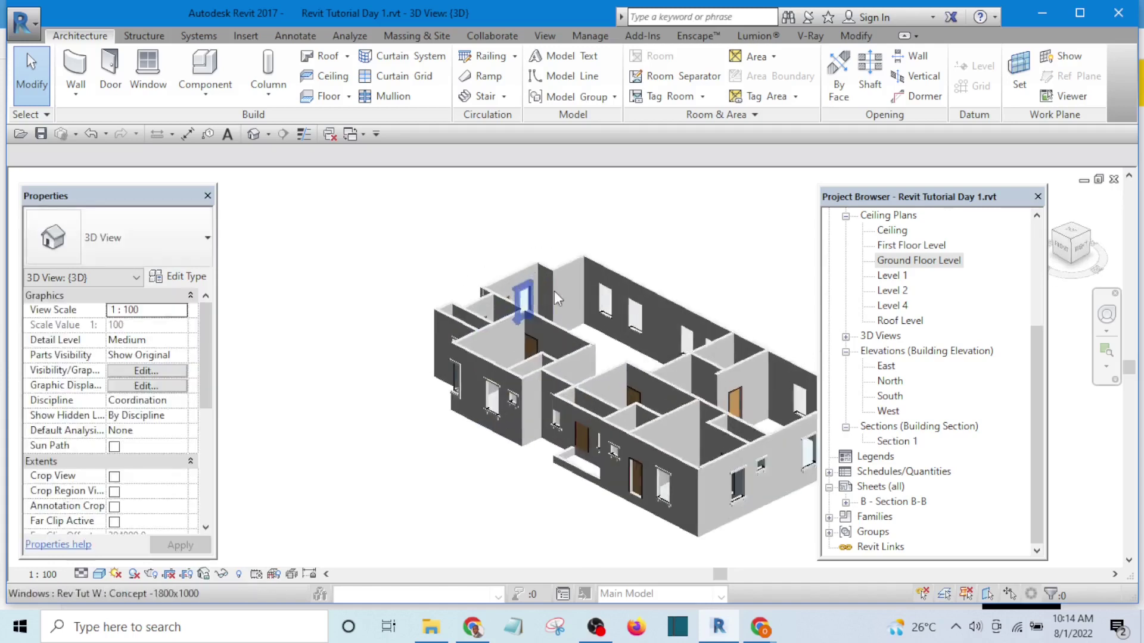
scroll(521, 303, "down", 4)
middle_click_drag(411, 357, 452, 409, "shift")
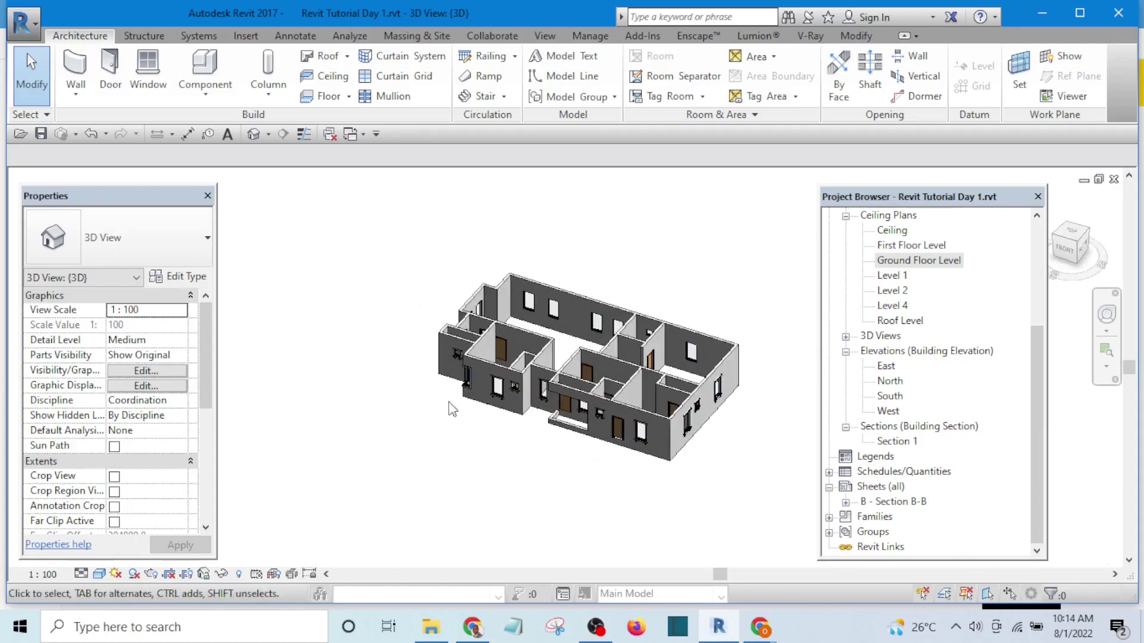